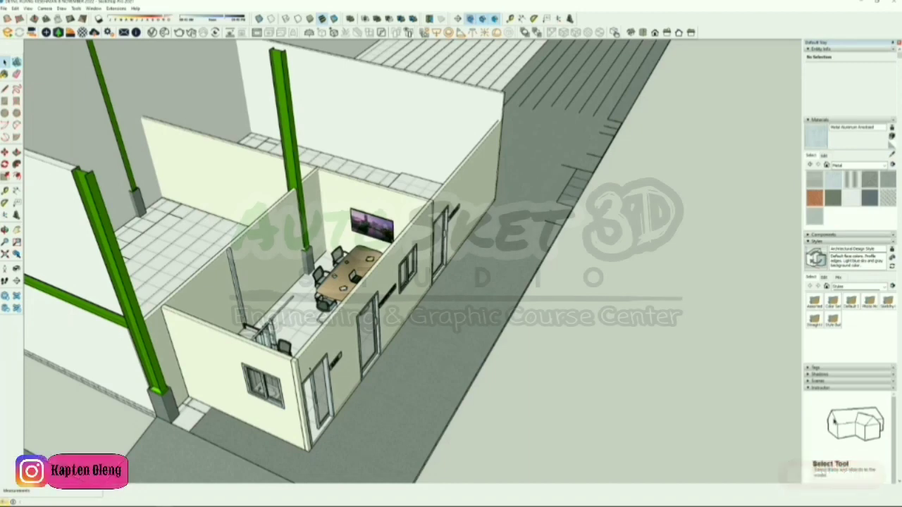
Try to shorten the front wall containing the window by pushing its end faces back with Push/Pull
{"action": "middle_click_drag", "start_coordinate": [310, 368], "coordinate": [280, 282]}
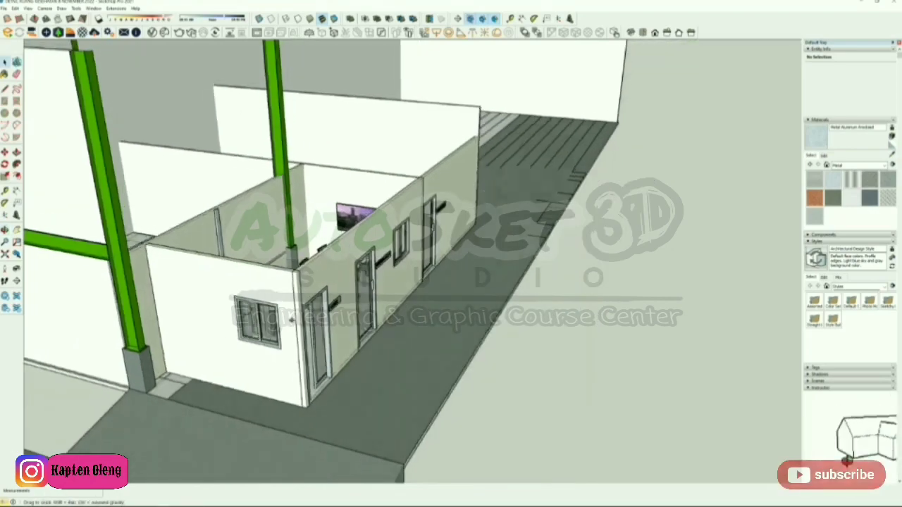
{"action": "middle_click_drag", "start_coordinate": [259, 314], "coordinate": [250, 334]}
{"action": "double_click", "coordinate": [305, 352]}
{"action": "scroll", "coordinate": [304, 350], "scroll_direction": "up", "scroll_amount": 2}
{"action": "middle_click_drag", "start_coordinate": [304, 351], "coordinate": [272, 352]}
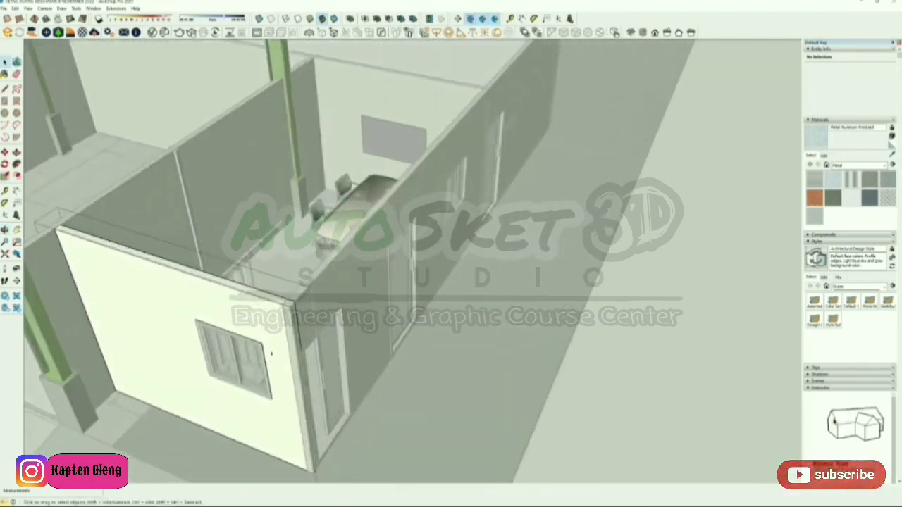
{"action": "key", "text": "p"}
{"action": "left_click", "coordinate": [294, 336]}
{"action": "left_click", "coordinate": [98, 247]}
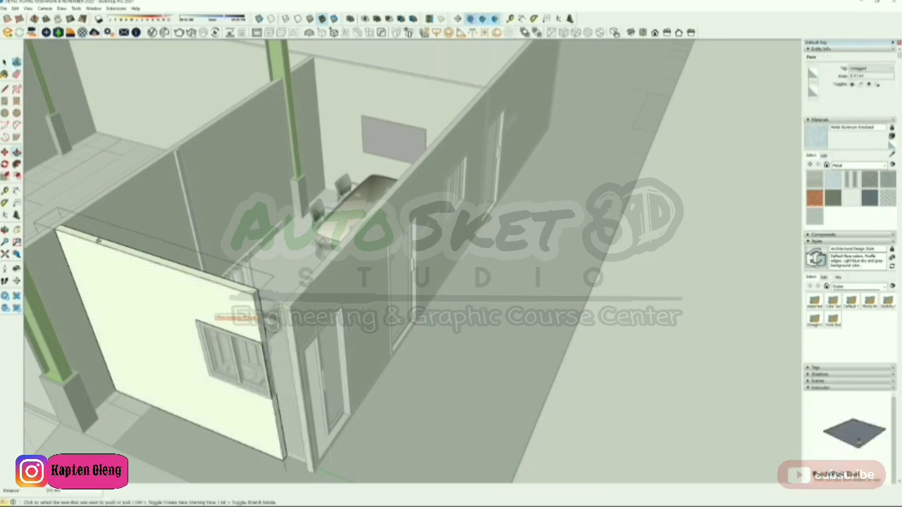
{"action": "left_click", "coordinate": [258, 313]}
{"action": "left_click", "coordinate": [203, 288]}
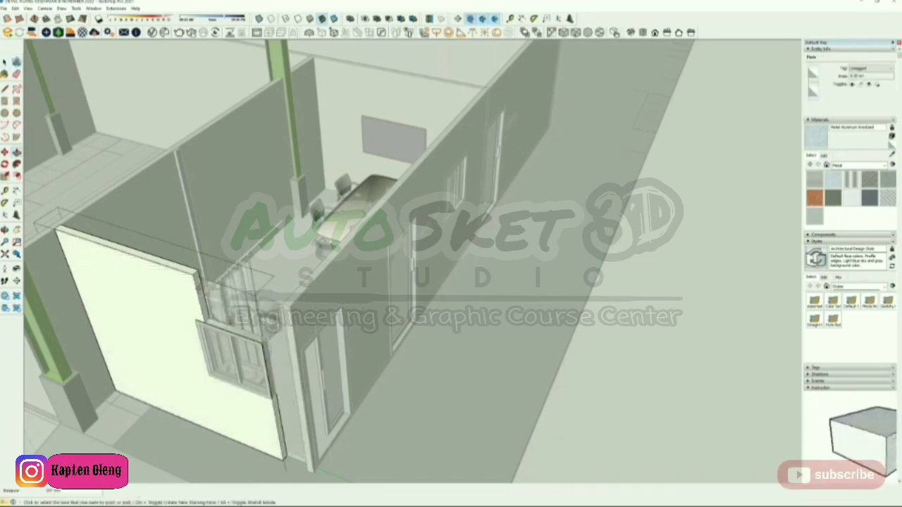
{"action": "key", "text": "ctrl+z"}
{"action": "key", "text": "ctrl+z"}
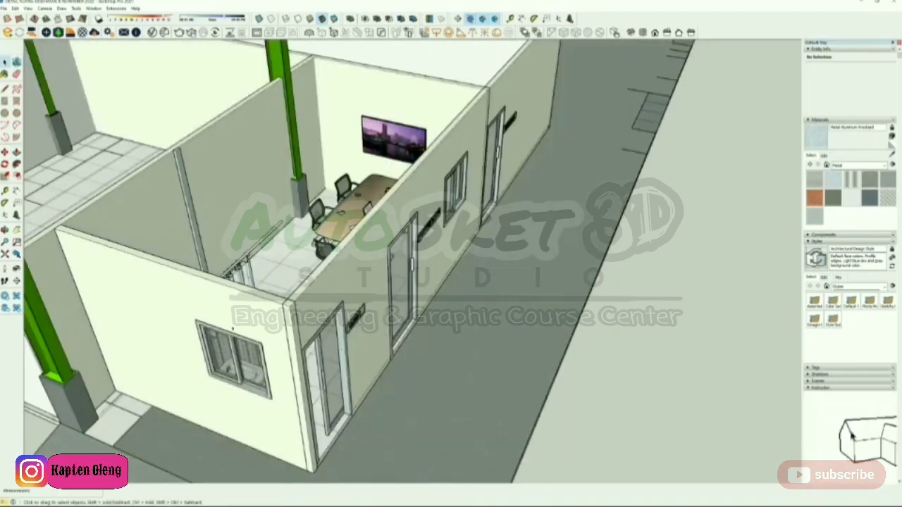
Try to push the end face of the window wall beside the bed back toward the curtain
{"action": "middle_click_drag", "start_coordinate": [591, 344], "coordinate": [476, 417]}
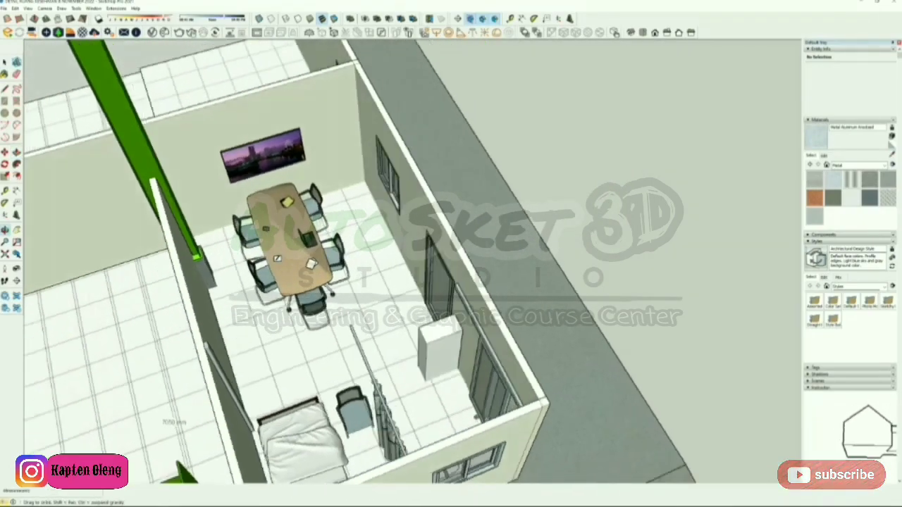
{"action": "right_click", "coordinate": [594, 348]}
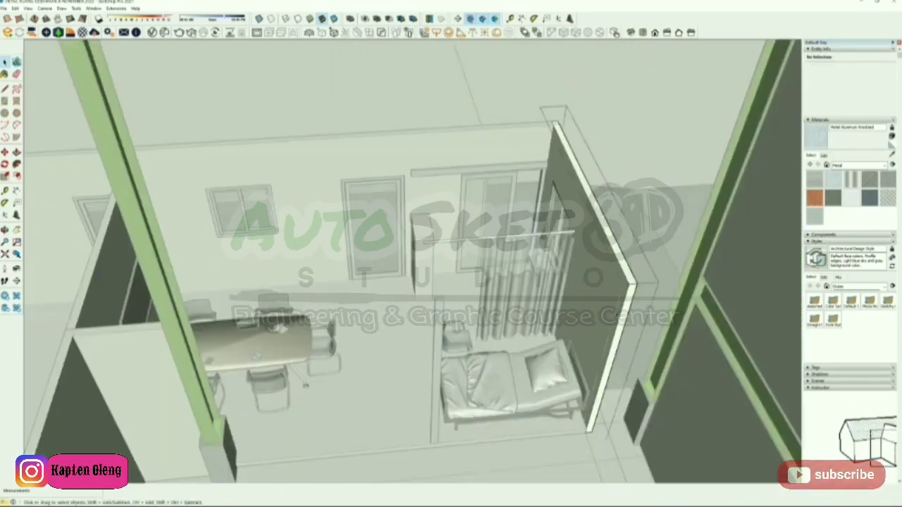
{"action": "key", "text": "p"}
{"action": "left_click", "coordinate": [611, 356]}
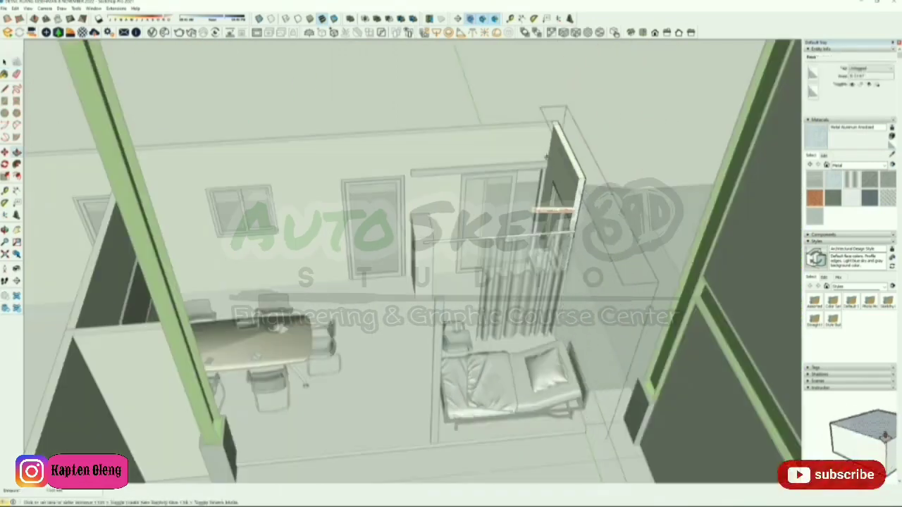
{"action": "left_click", "coordinate": [542, 143]}
{"action": "key", "text": "ctrl+z"}
{"action": "key", "text": "ctrl+z"}
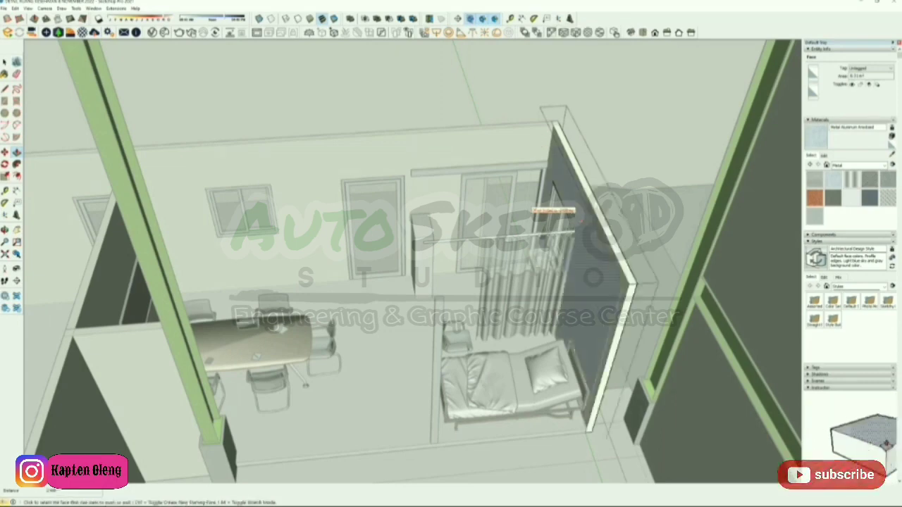
Push the end face of the wall behind the bed inward slightly to shorten the wall
{"action": "key", "text": "l"}
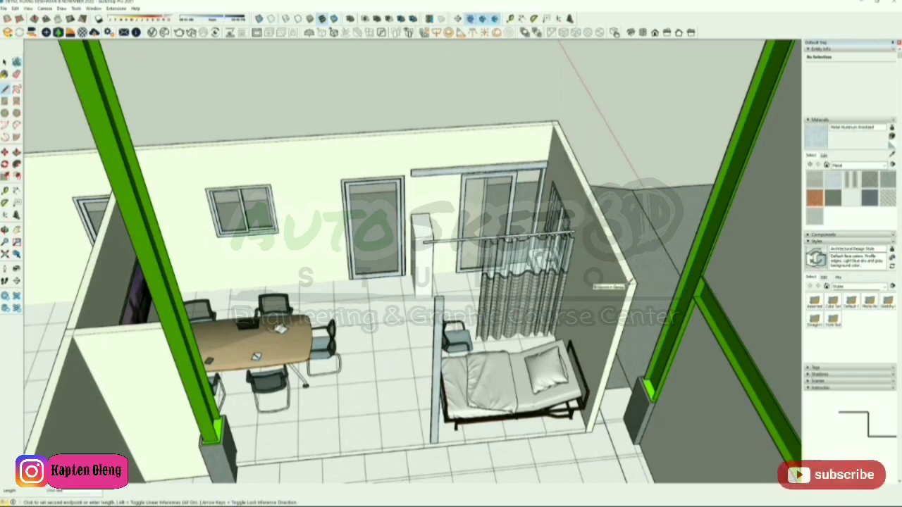
{"action": "key", "text": "p"}
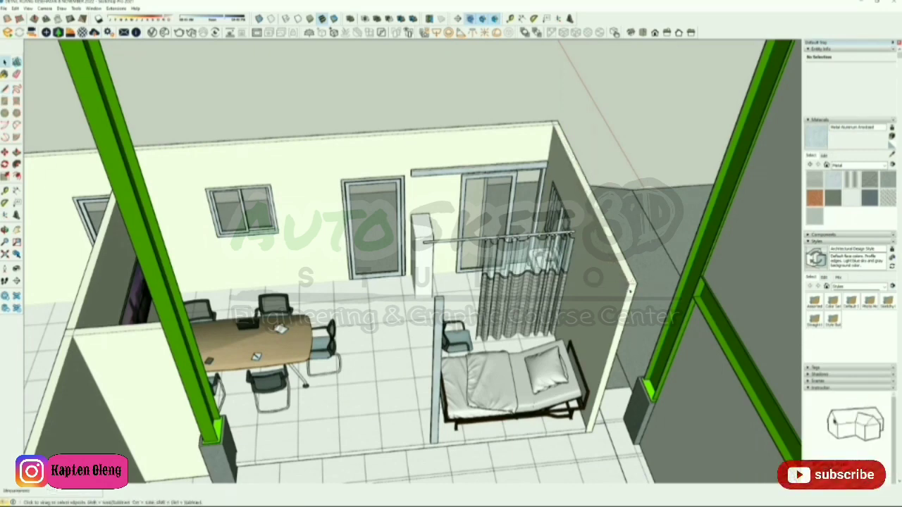
{"action": "left_click", "coordinate": [627, 289]}
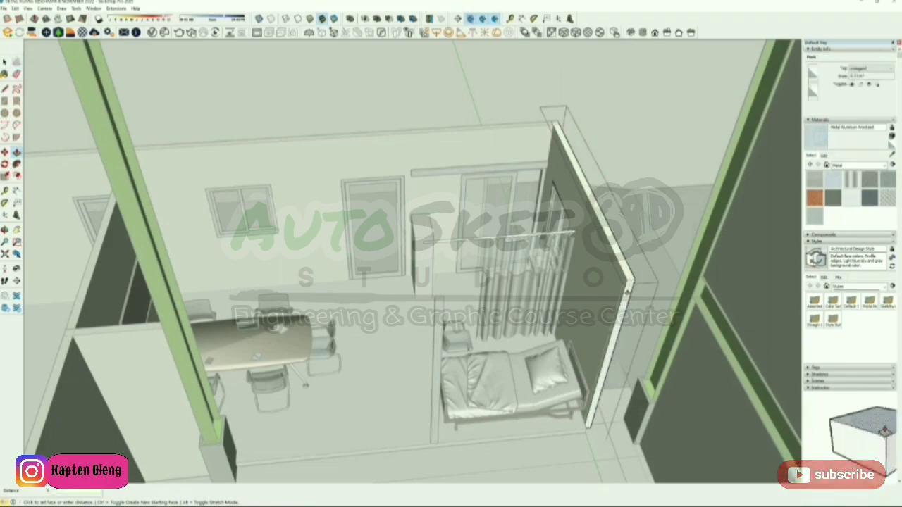
{"action": "left_click", "coordinate": [625, 292]}
{"action": "key", "text": "space"}
{"action": "left_click", "coordinate": [524, 96]}
{"action": "scroll", "coordinate": [535, 127], "scroll_direction": "down", "scroll_amount": 3}
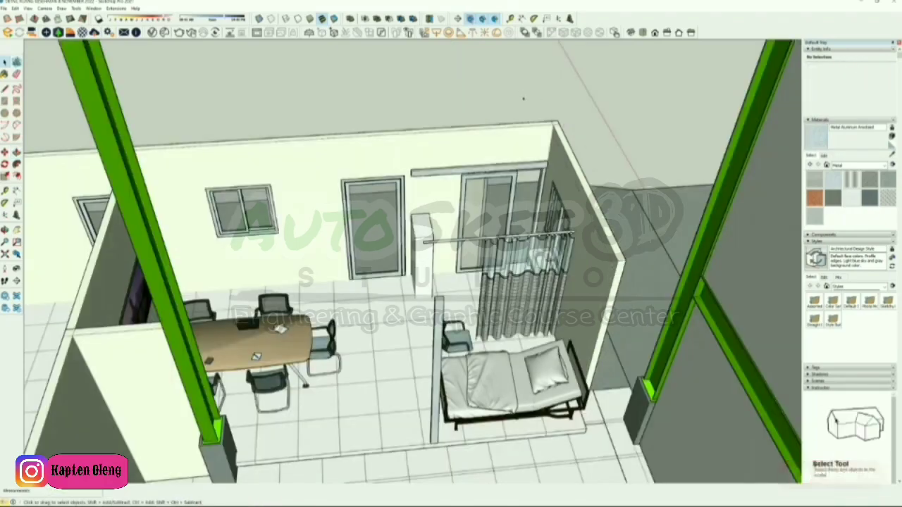
Move the slim post beside the bed slightly inward from the edge of the room's floor
{"action": "middle_click_drag", "start_coordinate": [581, 265], "coordinate": [117, 310]}
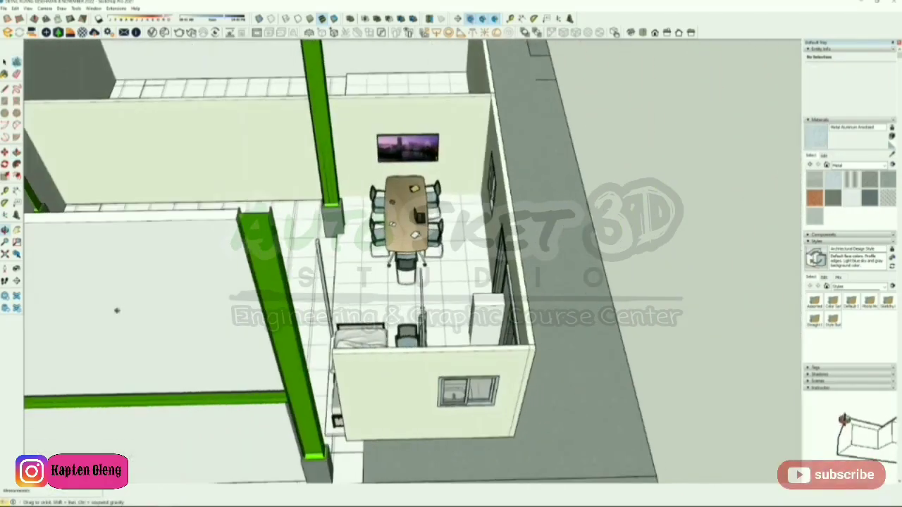
{"action": "middle_click_drag", "start_coordinate": [381, 339], "coordinate": [613, 402]}
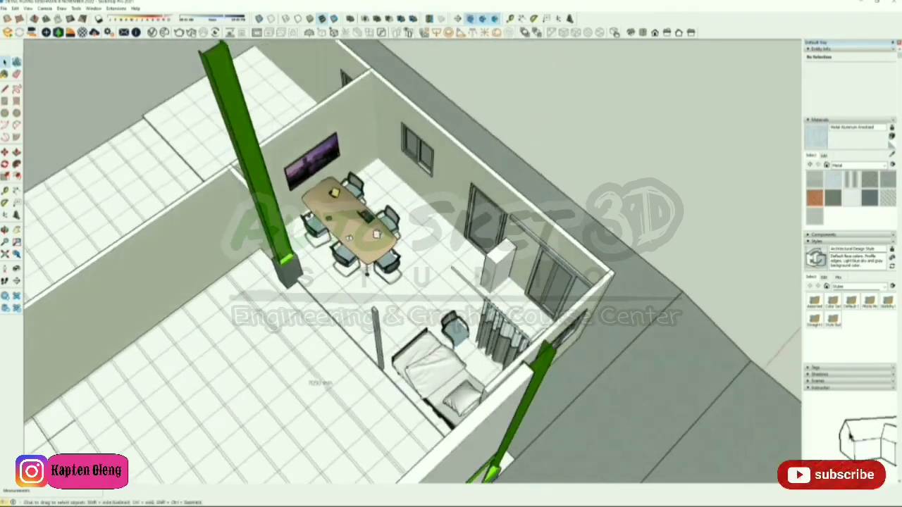
{"action": "middle_click_drag", "start_coordinate": [394, 387], "coordinate": [493, 366]}
{"action": "left_click", "coordinate": [445, 362]}
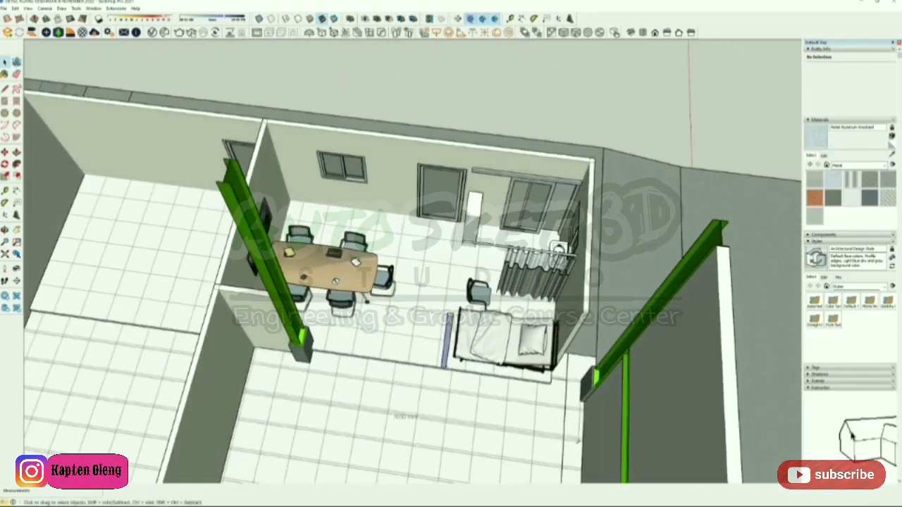
{"action": "scroll", "coordinate": [445, 364], "scroll_direction": "up", "scroll_amount": 2}
{"action": "key", "text": "m"}
{"action": "left_click", "coordinate": [412, 349]}
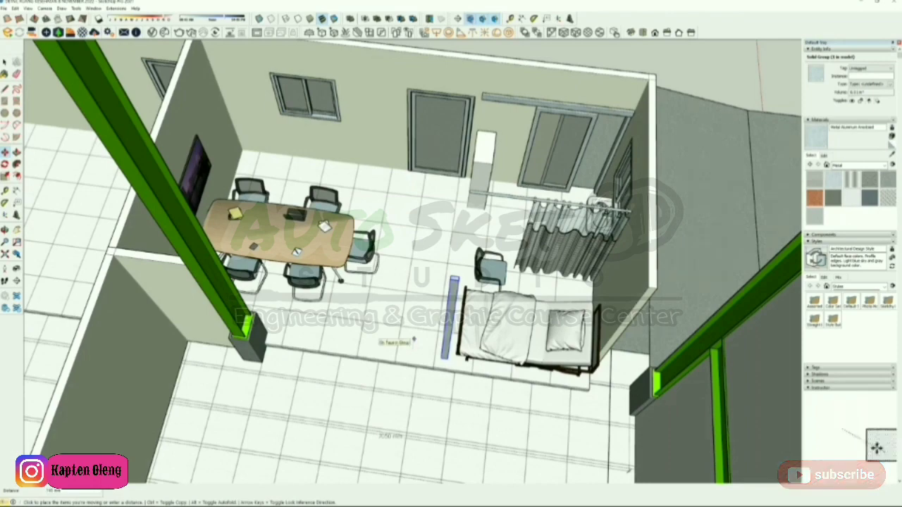
{"action": "left_click", "coordinate": [413, 340]}
{"action": "key", "text": "space"}
{"action": "scroll", "coordinate": [273, 244], "scroll_direction": "down", "scroll_amount": 4}
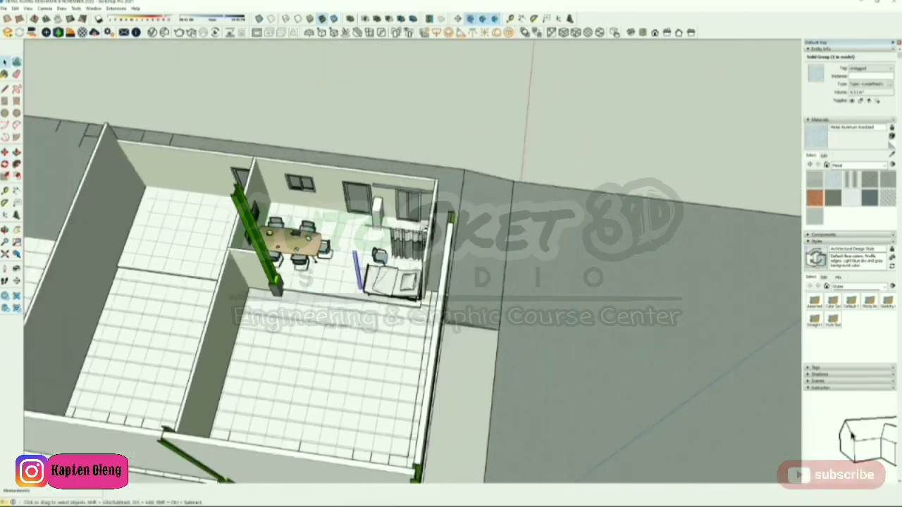
Try to change the thickness of the long partition wall behind the meeting table with Push/Pull
{"action": "scroll", "coordinate": [222, 239], "scroll_direction": "up", "scroll_amount": 2}
{"action": "scroll", "coordinate": [222, 239], "scroll_direction": "up", "scroll_amount": 1}
{"action": "double_click", "coordinate": [233, 259]}
{"action": "key", "text": "p"}
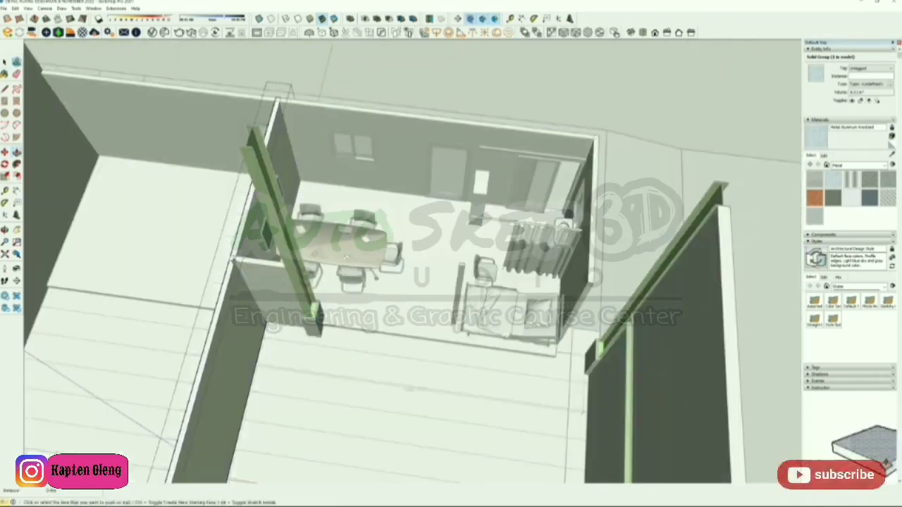
{"action": "middle_click_drag", "start_coordinate": [232, 262], "coordinate": [416, 274]}
{"action": "scroll", "coordinate": [415, 282], "scroll_direction": "down", "scroll_amount": 4}
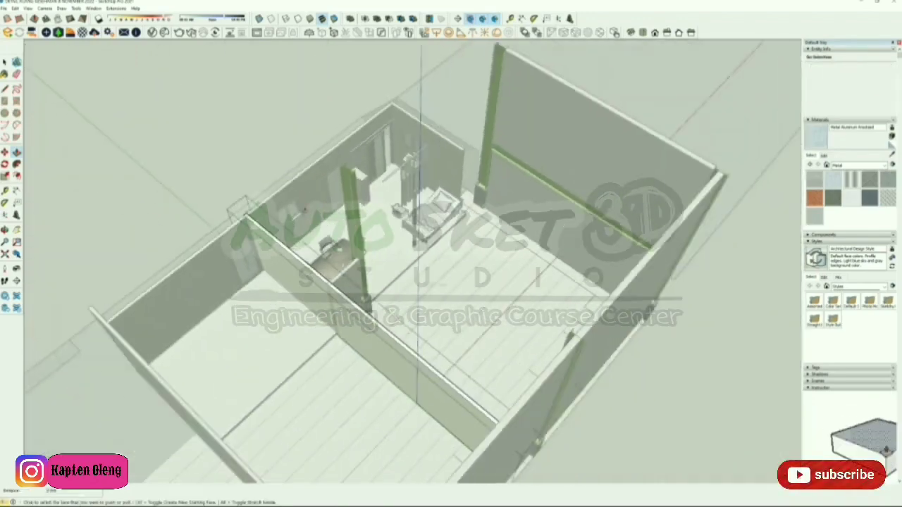
{"action": "scroll", "coordinate": [437, 364], "scroll_direction": "up", "scroll_amount": 1}
{"action": "left_click", "coordinate": [416, 359]}
{"action": "left_click", "coordinate": [398, 356]}
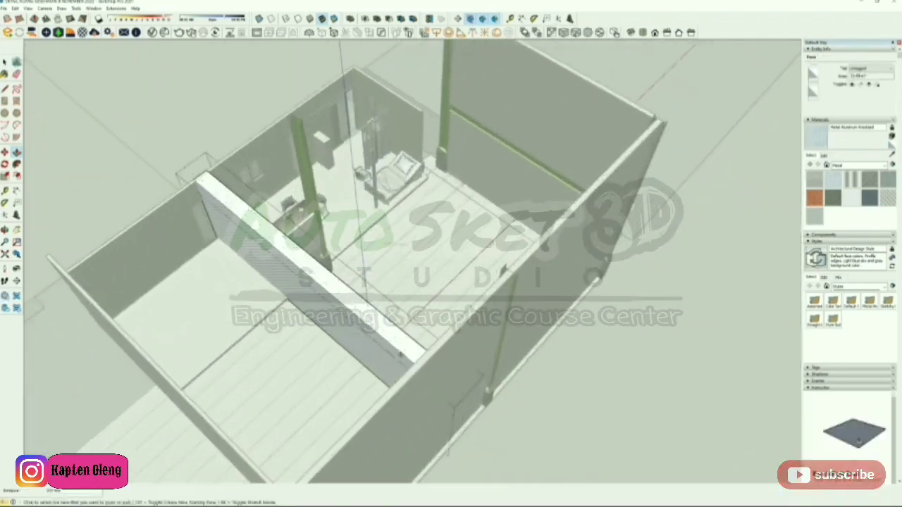
{"action": "key", "text": "ctrl+z"}
Split the long partition wall with a line at its junction with the short cross wall and push the divided strip
{"action": "scroll", "coordinate": [289, 247], "scroll_direction": "up", "scroll_amount": 5}
{"action": "middle_click_drag", "start_coordinate": [286, 245], "coordinate": [293, 243]}
{"action": "key", "text": "l"}
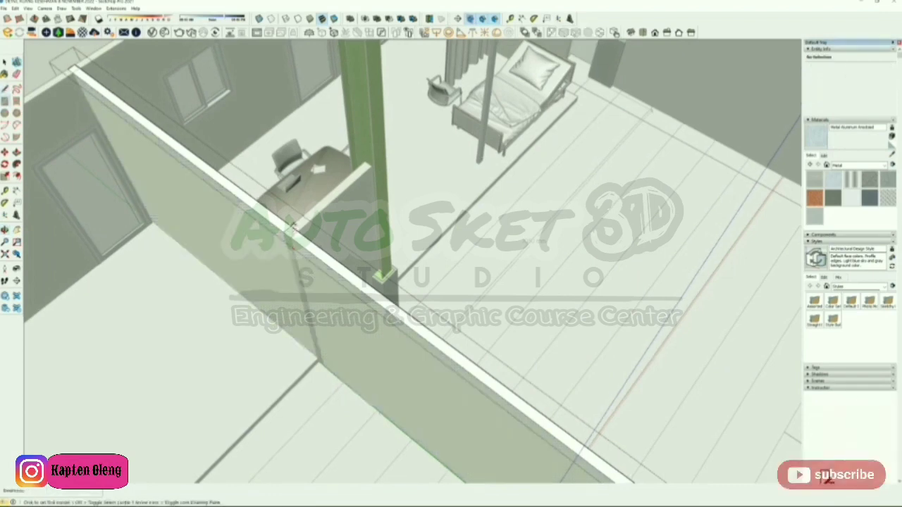
{"action": "left_click", "coordinate": [289, 226]}
{"action": "key", "text": "p"}
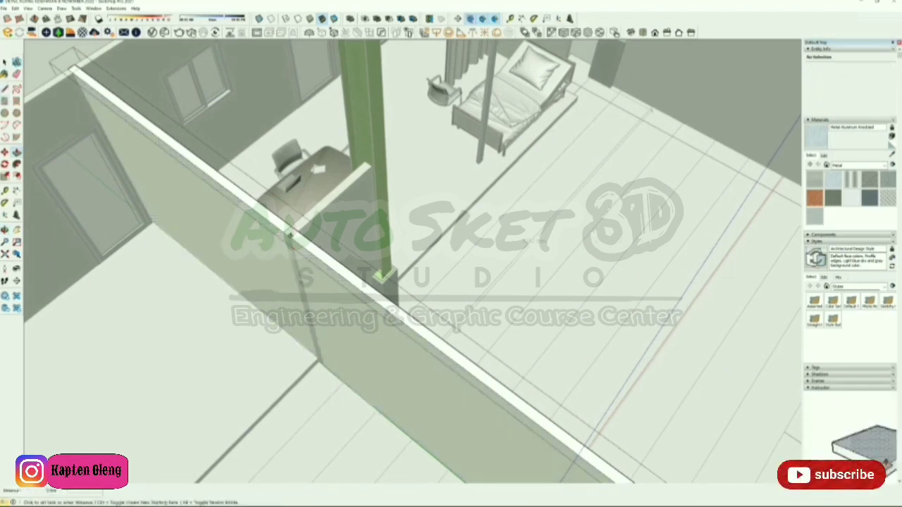
{"action": "left_click", "coordinate": [311, 371]}
{"action": "left_click", "coordinate": [315, 383]}
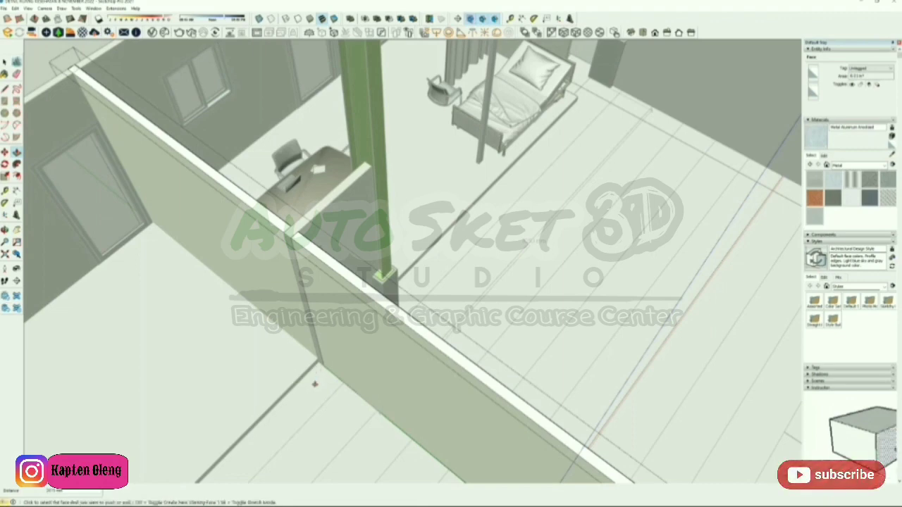
Push the partition section's end face back to open a gap beside the short cross wall
{"action": "key", "text": "space"}
{"action": "key", "text": "p"}
{"action": "left_click", "coordinate": [291, 260]}
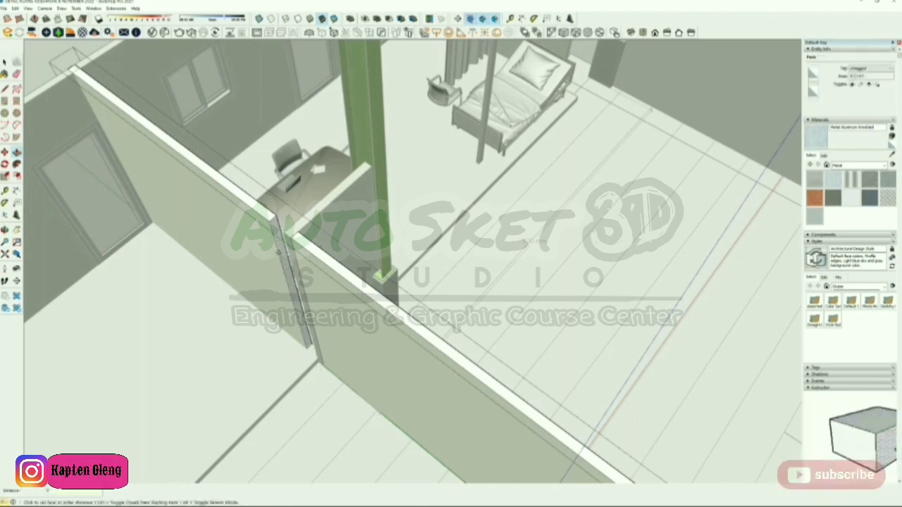
{"action": "left_click", "coordinate": [279, 252]}
{"action": "scroll", "coordinate": [278, 251], "scroll_direction": "down", "scroll_amount": 2}
{"action": "key", "text": "space"}
{"action": "scroll", "coordinate": [203, 265], "scroll_direction": "down", "scroll_amount": 4}
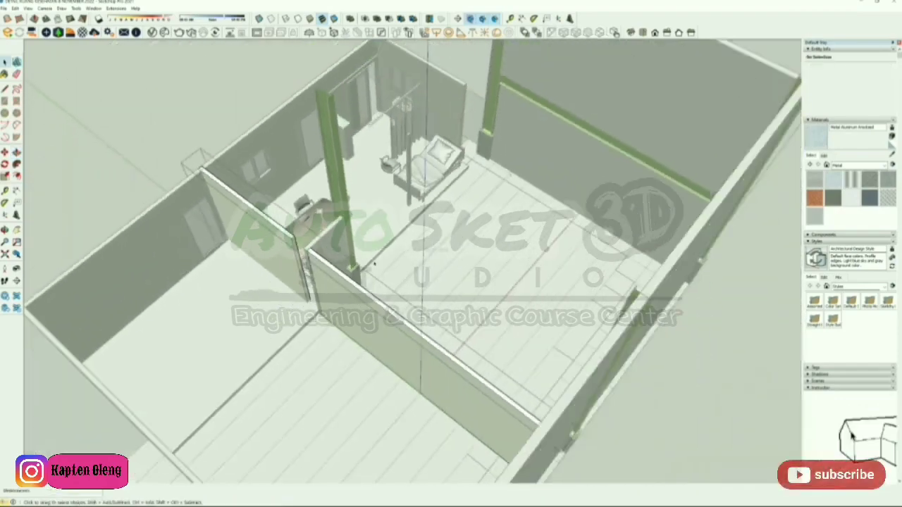
Explode the long partition wall's group into loose geometry, keeping its faces and edges selected
{"action": "middle_click_drag", "start_coordinate": [254, 348], "coordinate": [360, 280]}
{"action": "left_click", "coordinate": [360, 279]}
{"action": "right_click", "coordinate": [355, 288]}
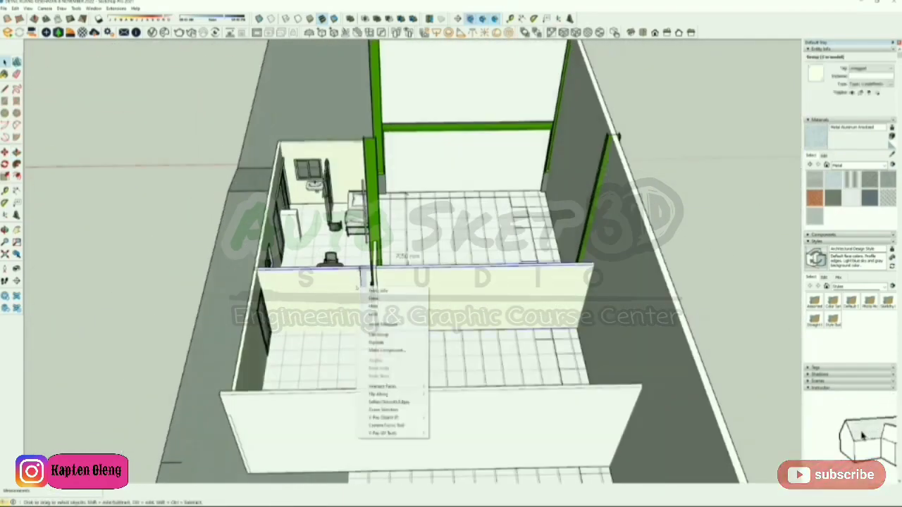
{"action": "left_click", "coordinate": [384, 344]}
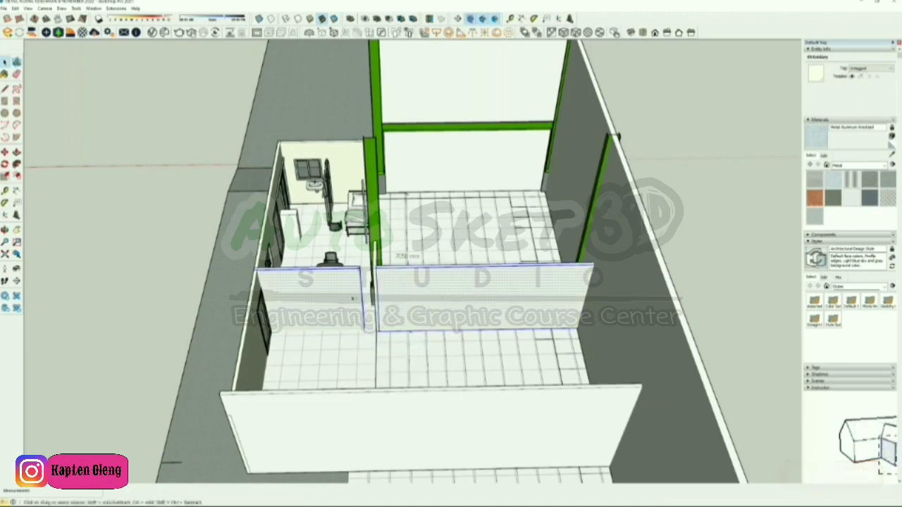
{"action": "left_click", "coordinate": [353, 298], "text": "shift"}
{"action": "left_click", "coordinate": [353, 279], "text": "shift"}
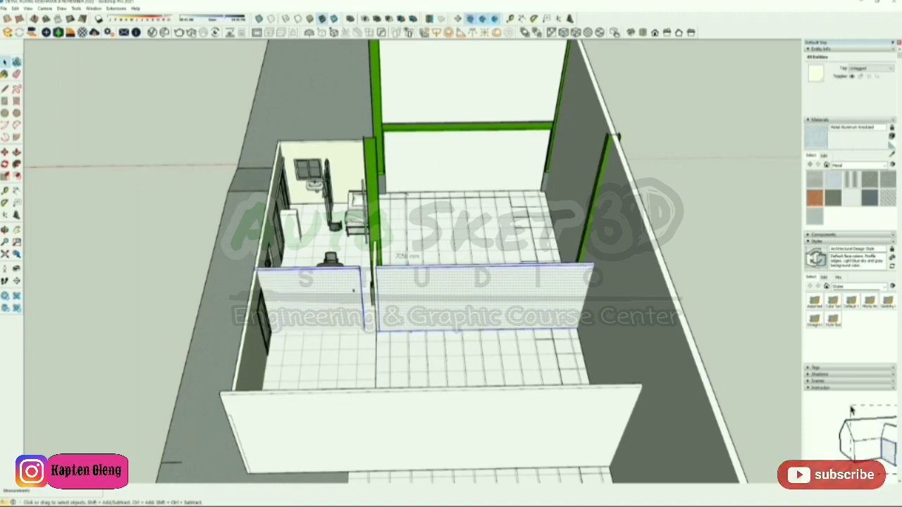
Move the exploded partition wall pieces out of the building onto the empty ground beside it
{"action": "key", "text": "m"}
{"action": "left_click", "coordinate": [390, 265]}
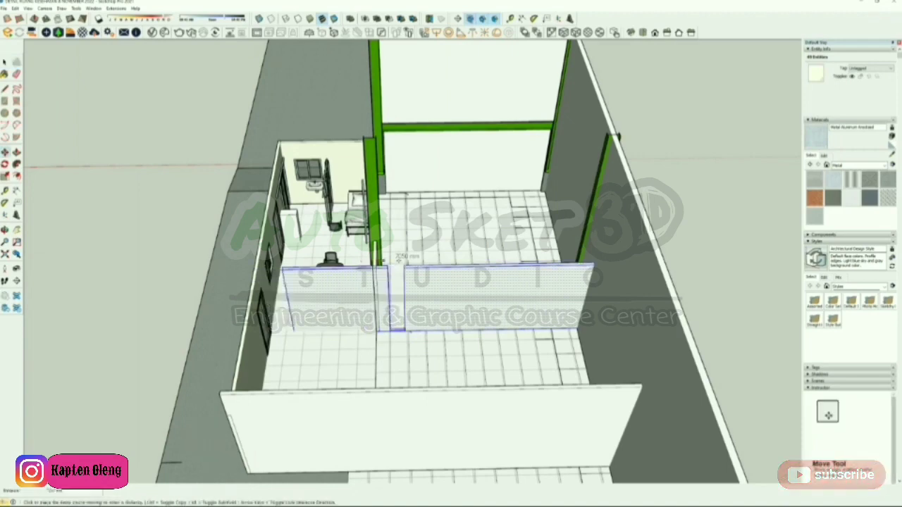
{"action": "scroll", "coordinate": [413, 265], "scroll_direction": "down", "scroll_amount": 3}
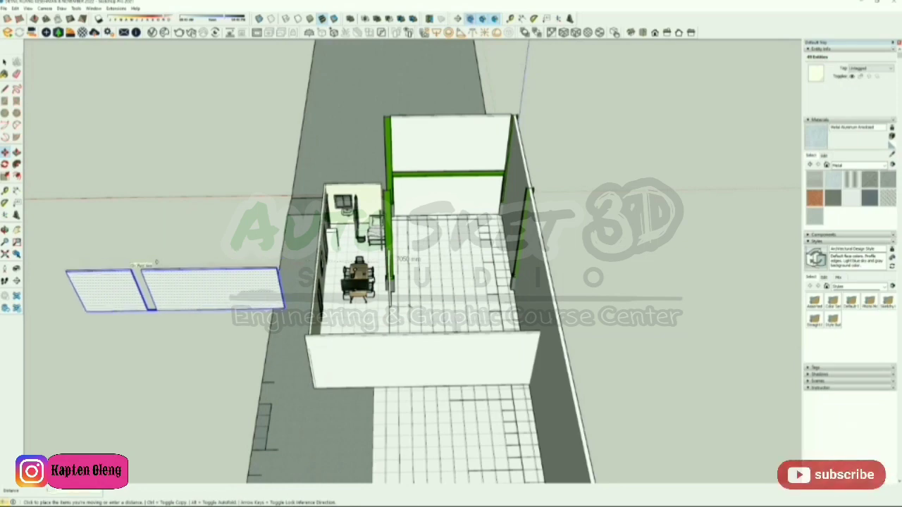
{"action": "left_click", "coordinate": [157, 262]}
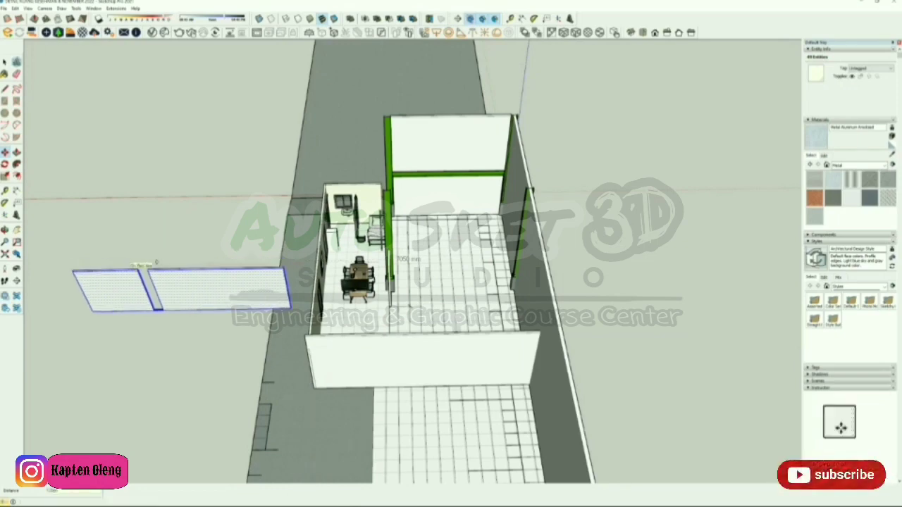
Erase the thin strip at the base of the gap so the two partition wall pieces are separate
{"action": "key", "text": "space"}
{"action": "scroll", "coordinate": [155, 306], "scroll_direction": "up", "scroll_amount": 5}
{"action": "left_click", "coordinate": [155, 306]}
{"action": "scroll", "coordinate": [155, 307], "scroll_direction": "up", "scroll_amount": 3}
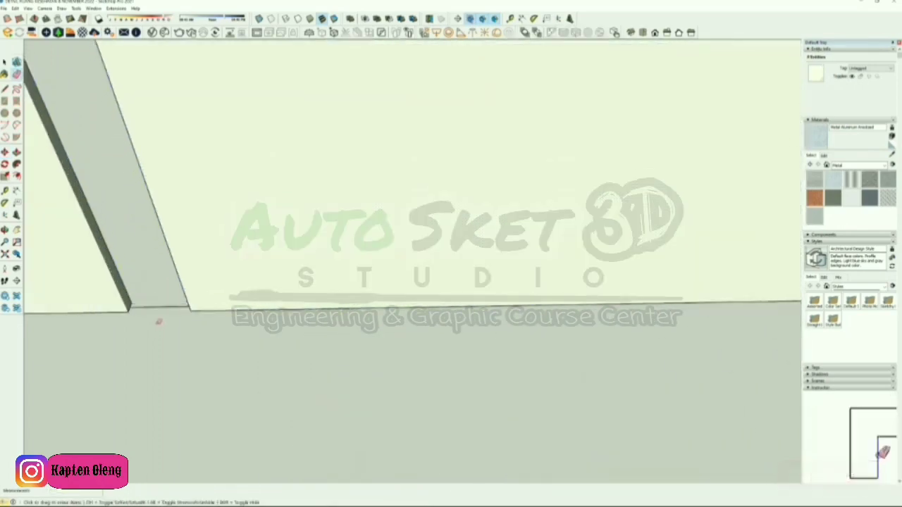
{"action": "scroll", "coordinate": [161, 310], "scroll_direction": "up", "scroll_amount": 3}
{"action": "scroll", "coordinate": [167, 309], "scroll_direction": "down", "scroll_amount": 8}
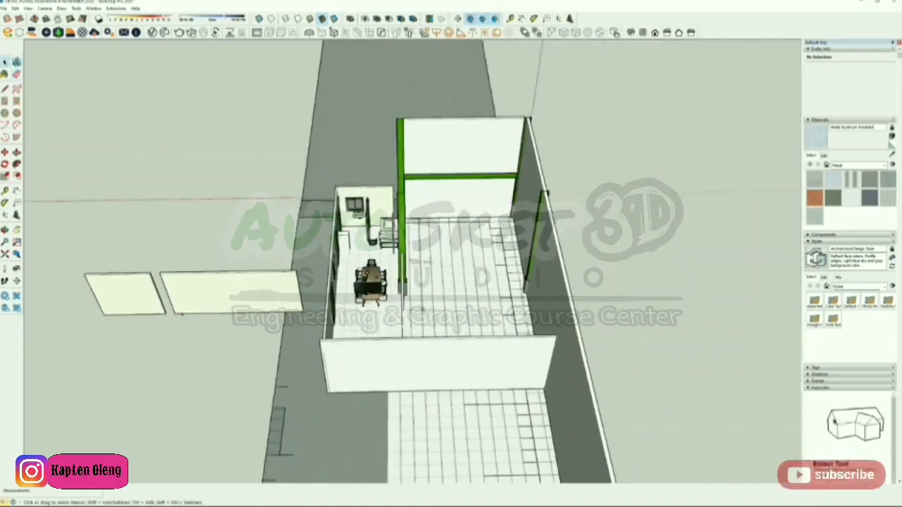
Make each of the two loose partition wall pieces beside the building its own group
{"action": "left_click", "coordinate": [190, 304]}
{"action": "right_click", "coordinate": [190, 305]}
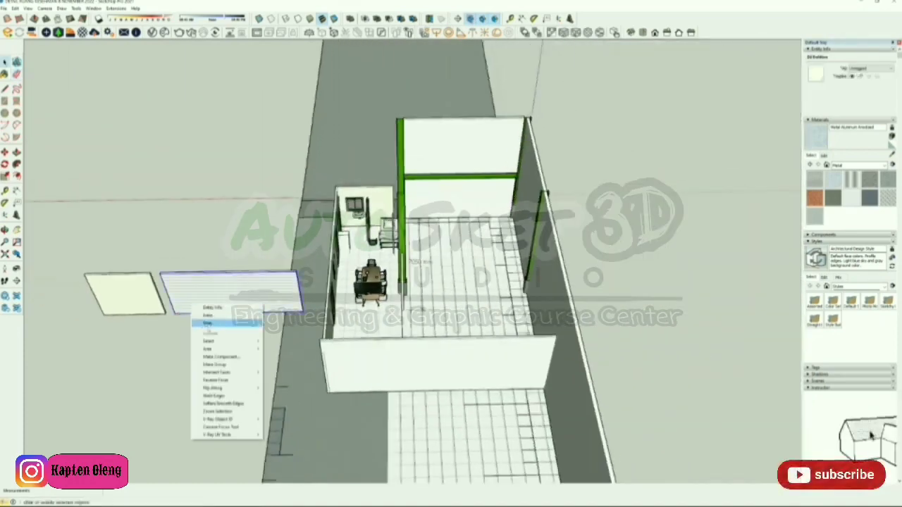
{"action": "left_click", "coordinate": [212, 365]}
{"action": "left_click", "coordinate": [145, 294]}
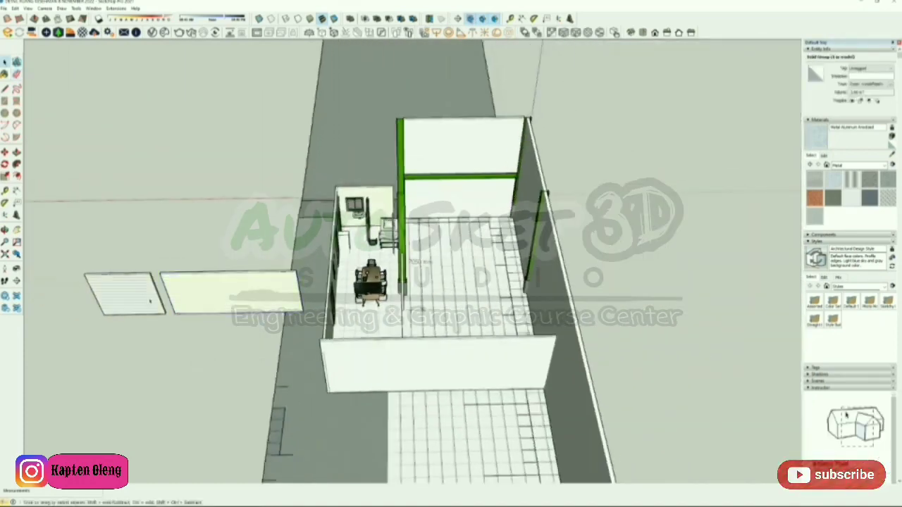
{"action": "right_click", "coordinate": [149, 293]}
{"action": "left_click", "coordinate": [172, 358]}
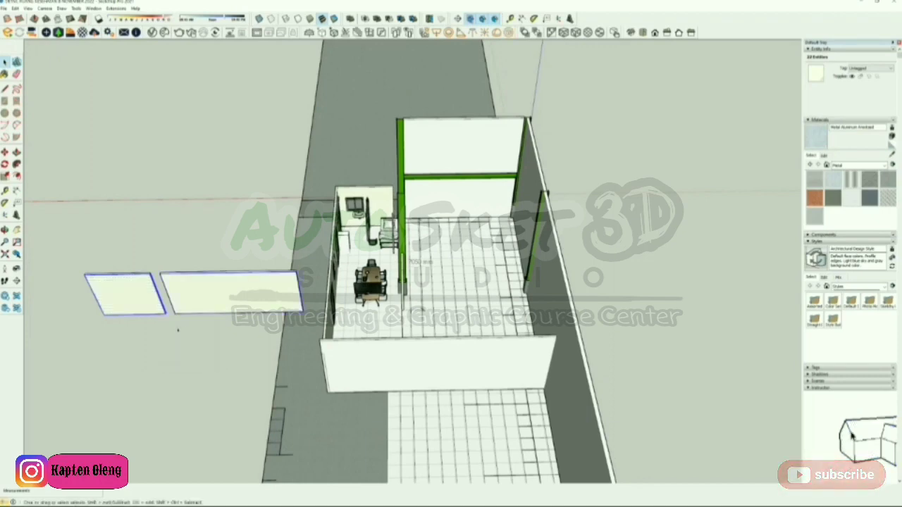
Move both partition wall groups together back into the building, between the two long side walls
{"action": "key", "text": "m"}
{"action": "left_click_drag", "start_coordinate": [177, 330], "coordinate": [192, 339]}
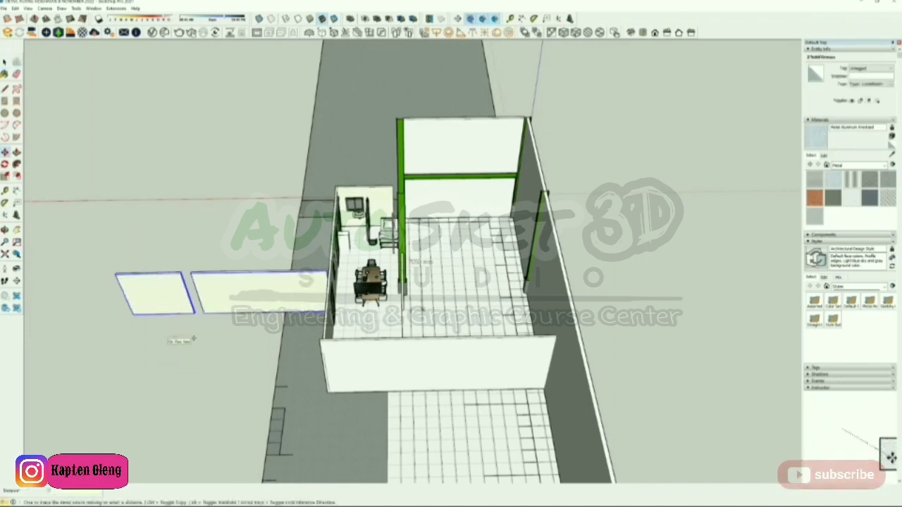
{"action": "key", "text": "Return"}
{"action": "key", "text": "space"}
{"action": "left_click", "coordinate": [199, 338]}
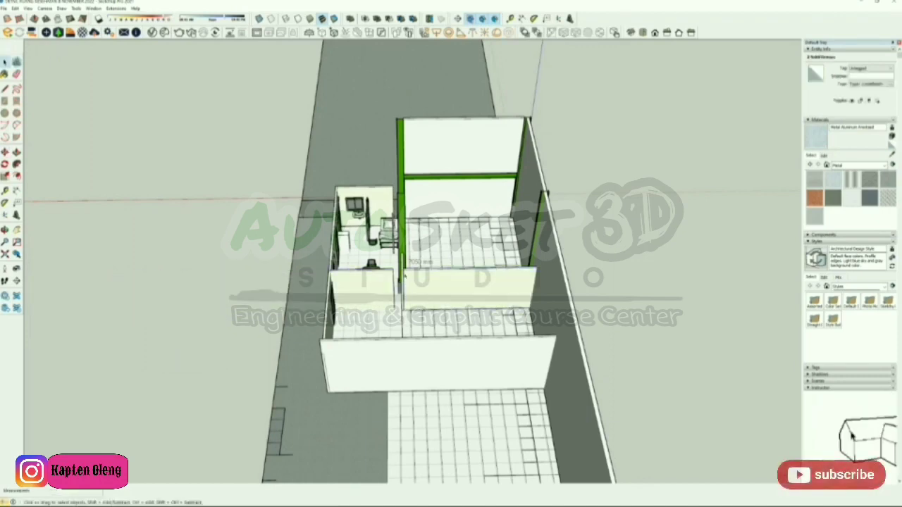
Select the small furnished room's short partition, outer walls and all furniture together, using a plan view to catch everything
{"action": "scroll", "coordinate": [400, 275], "scroll_direction": "up", "scroll_amount": 3}
{"action": "scroll", "coordinate": [399, 271], "scroll_direction": "up", "scroll_amount": 1}
{"action": "middle_click_drag", "start_coordinate": [399, 271], "coordinate": [423, 302]}
{"action": "scroll", "coordinate": [399, 299], "scroll_direction": "down", "scroll_amount": 3}
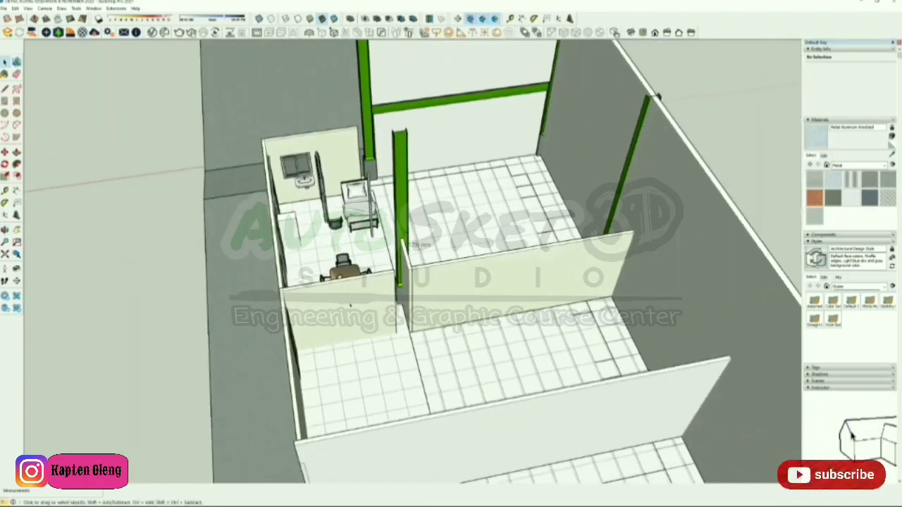
{"action": "left_click", "coordinate": [368, 275]}
{"action": "left_click", "coordinate": [336, 167], "text": "shift"}
{"action": "middle_click_drag", "start_coordinate": [320, 254], "coordinate": [303, 310]}
{"action": "scroll", "coordinate": [303, 310], "scroll_direction": "down", "scroll_amount": 3}
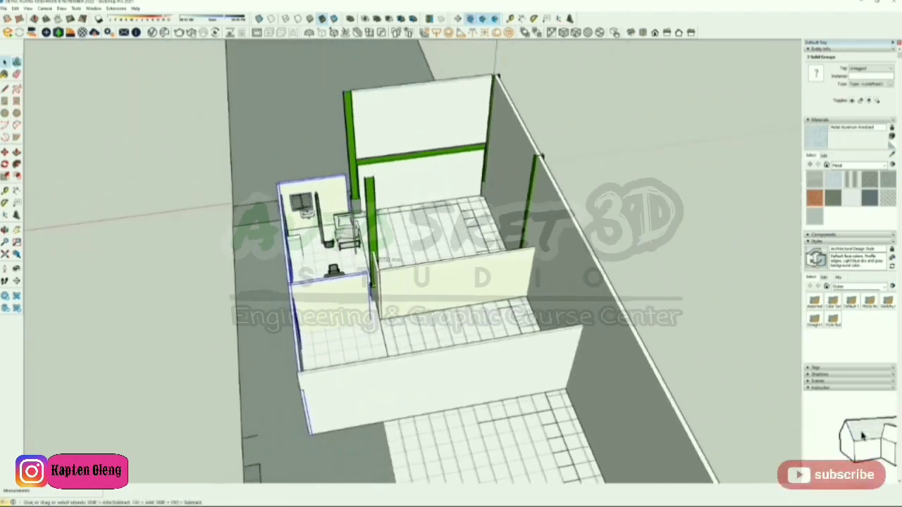
{"action": "left_click", "coordinate": [642, 33]}
{"action": "scroll", "coordinate": [431, 242], "scroll_direction": "down", "scroll_amount": 3}
{"action": "scroll", "coordinate": [436, 204], "scroll_direction": "up", "scroll_amount": 1}
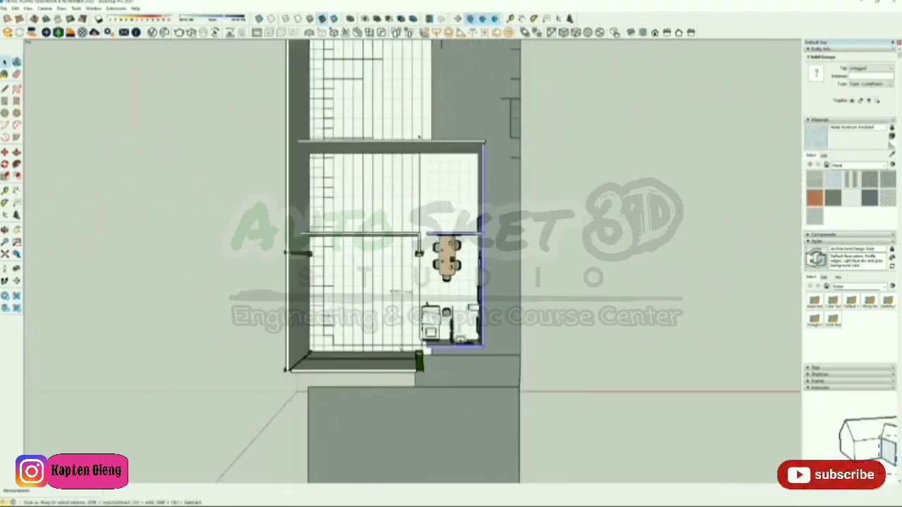
{"action": "left_click_drag", "start_coordinate": [419, 132], "coordinate": [486, 351]}
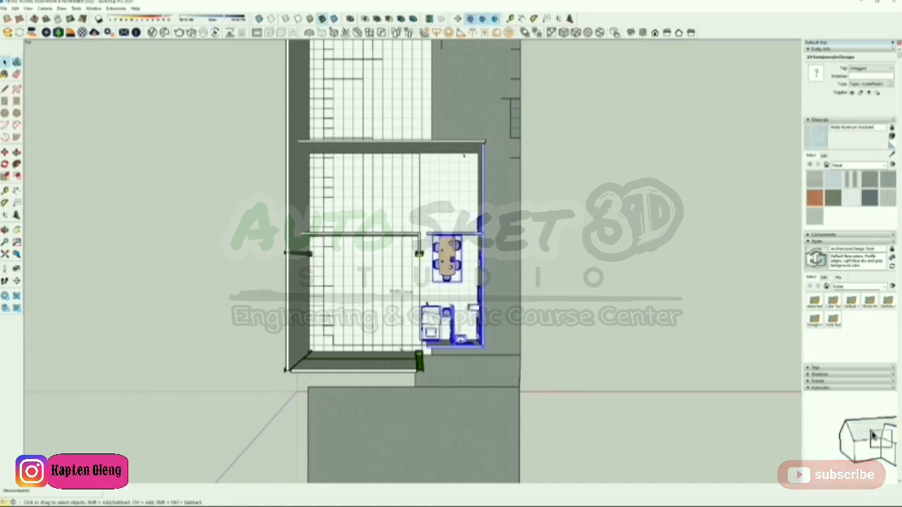
Move the selected room walls and furniture inward towards the green columns, leaving a tiled strip outside the outer wall
{"action": "middle_click_drag", "start_coordinate": [463, 154], "coordinate": [468, 178]}
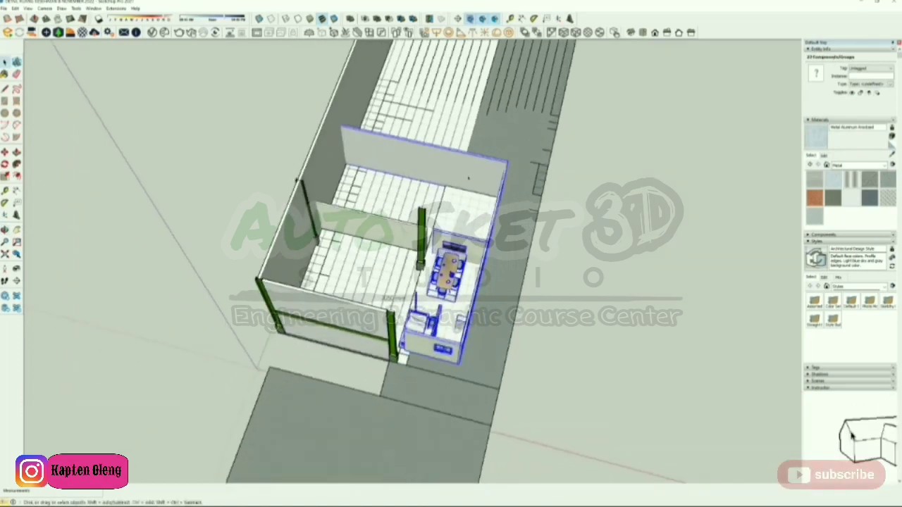
{"action": "scroll", "coordinate": [469, 387], "scroll_direction": "up", "scroll_amount": 10}
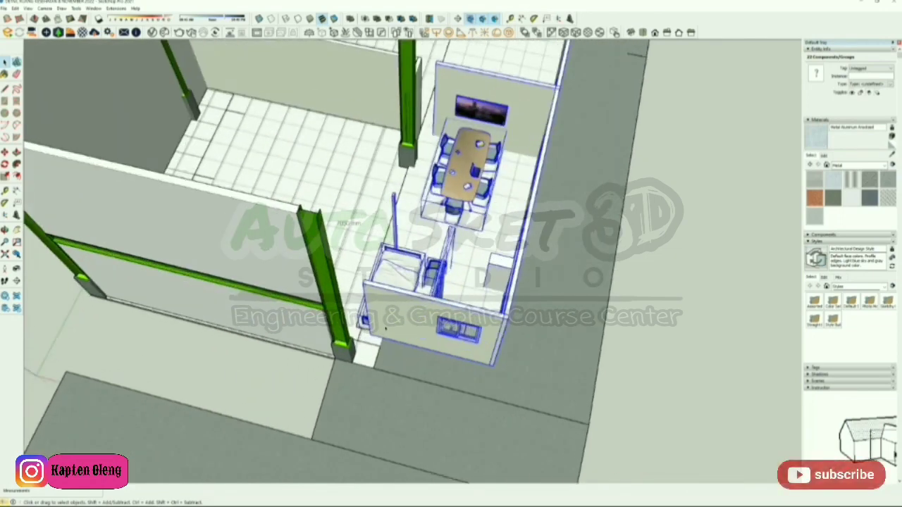
{"action": "key", "text": "m"}
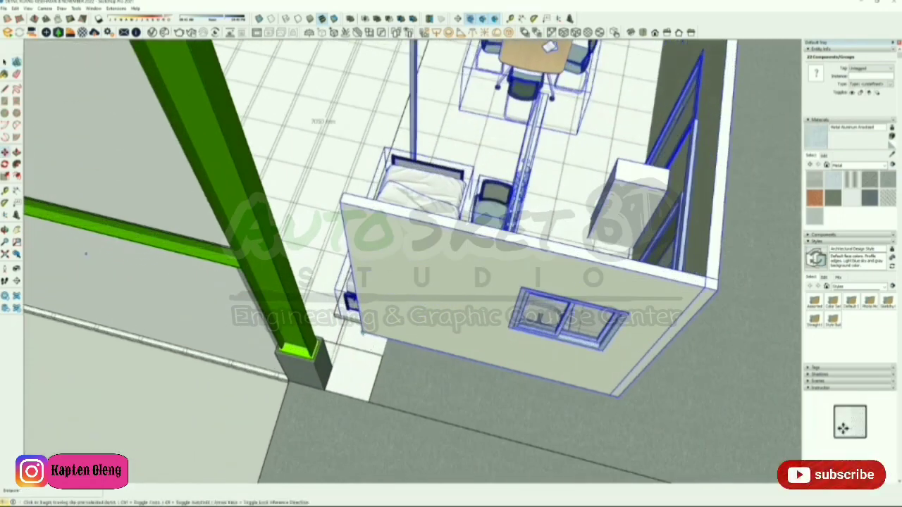
{"action": "left_click", "coordinate": [344, 336]}
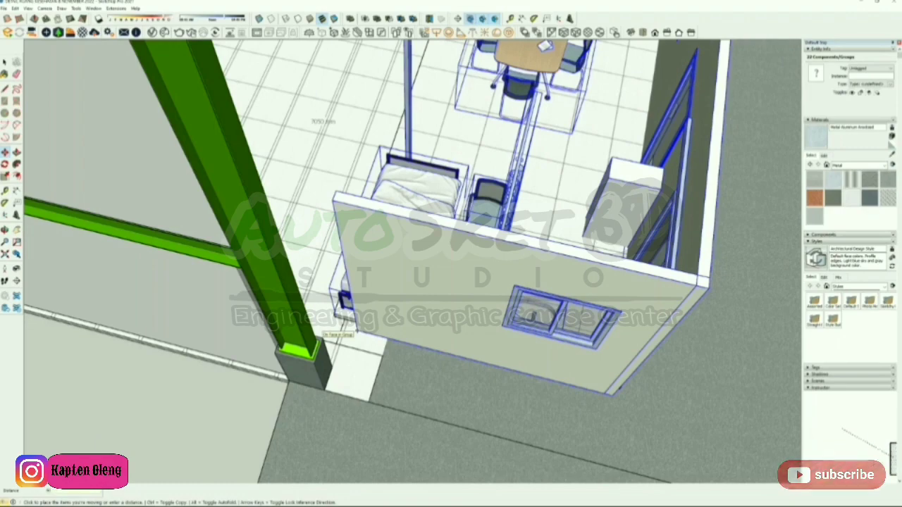
{"action": "middle_click_drag", "start_coordinate": [345, 330], "coordinate": [269, 141]}
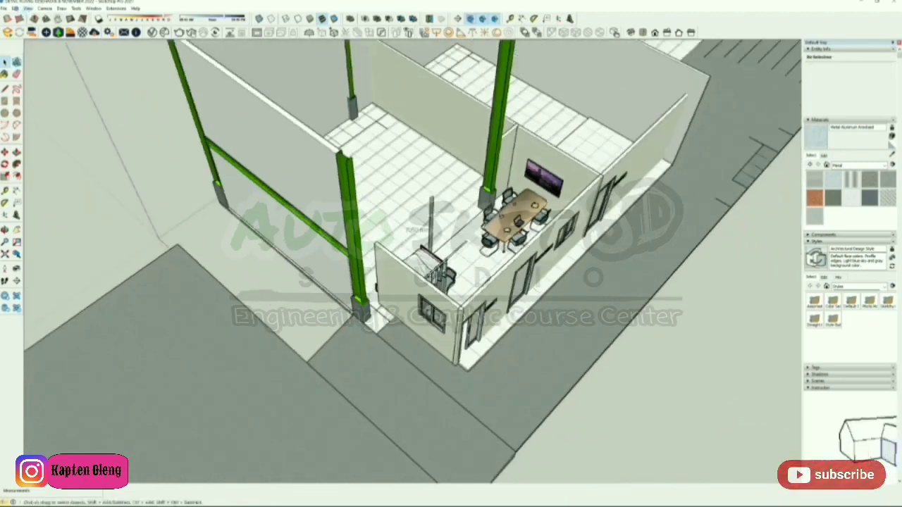
Unhide the last hidden geometry to bring back the long inner wall beside the bed
{"action": "left_click", "coordinate": [15, 8]}
{"action": "mouse_move", "coordinate": [36, 118]}
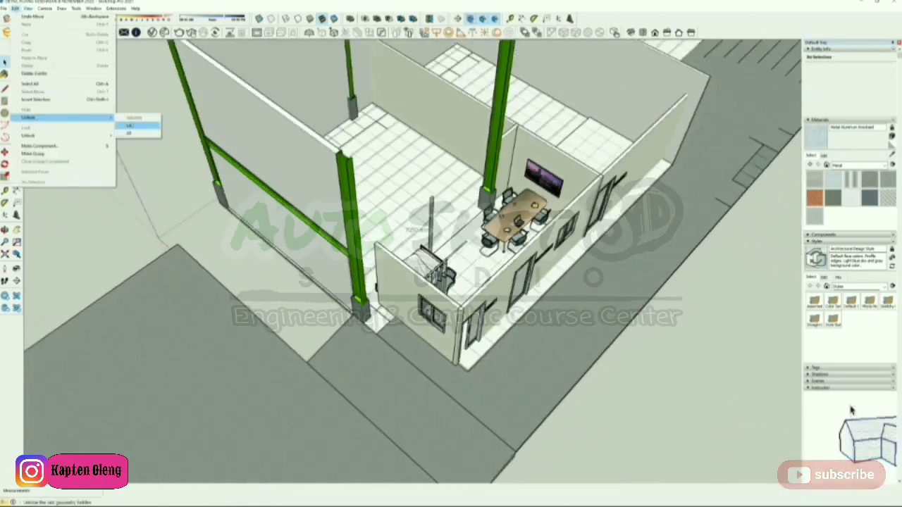
{"action": "left_click", "coordinate": [134, 125]}
{"action": "scroll", "coordinate": [338, 218], "scroll_direction": "down", "scroll_amount": 1}
{"action": "middle_click_drag", "start_coordinate": [422, 247], "coordinate": [570, 272]}
{"action": "scroll", "coordinate": [503, 174], "scroll_direction": "up", "scroll_amount": 3}
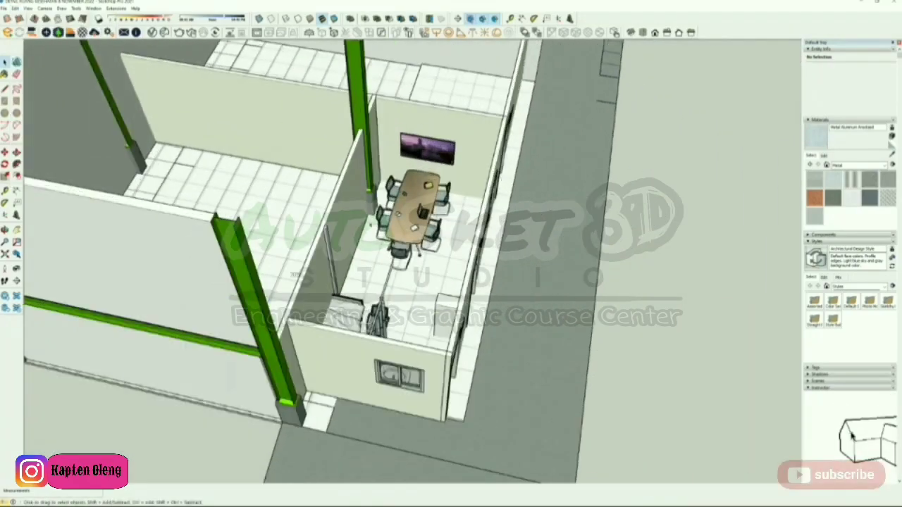
{"action": "middle_click_drag", "start_coordinate": [423, 183], "coordinate": [263, 243]}
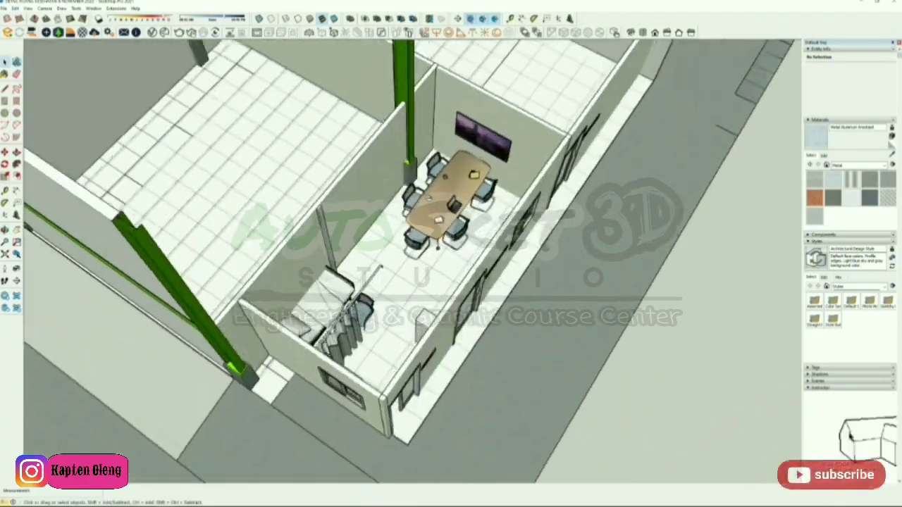
{"action": "scroll", "coordinate": [384, 246], "scroll_direction": "up", "scroll_amount": 2}
{"action": "middle_click_drag", "start_coordinate": [384, 246], "coordinate": [425, 341]}
{"action": "scroll", "coordinate": [342, 275], "scroll_direction": "up", "scroll_amount": 2}
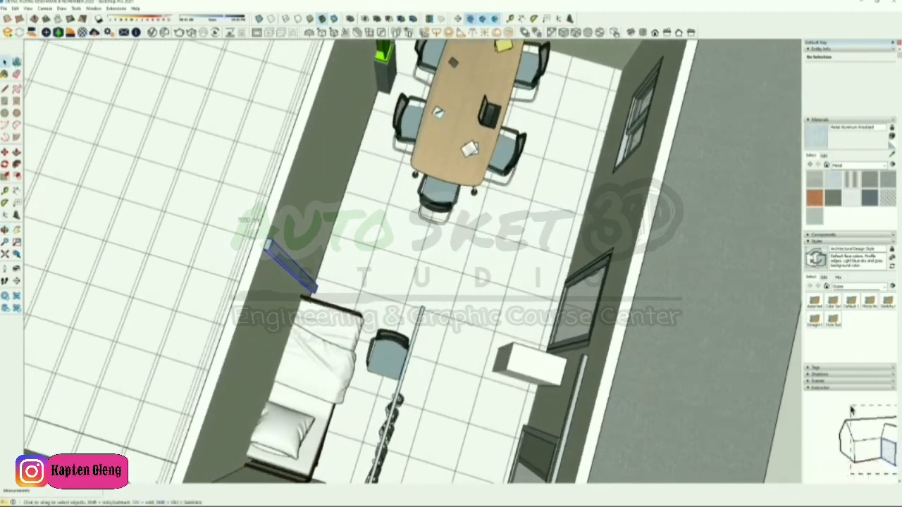
Copy the vertical post near the foot of the bed to the opposite wall, beside the meeting room door
{"action": "left_click", "coordinate": [314, 286]}
{"action": "key", "text": "m"}
{"action": "left_click", "coordinate": [314, 287]}
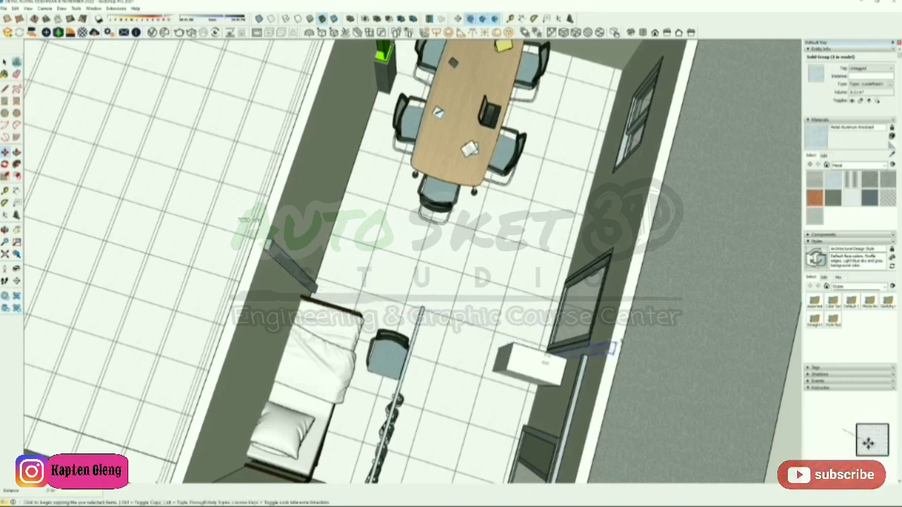
{"action": "scroll", "coordinate": [610, 347], "scroll_direction": "up", "scroll_amount": 3}
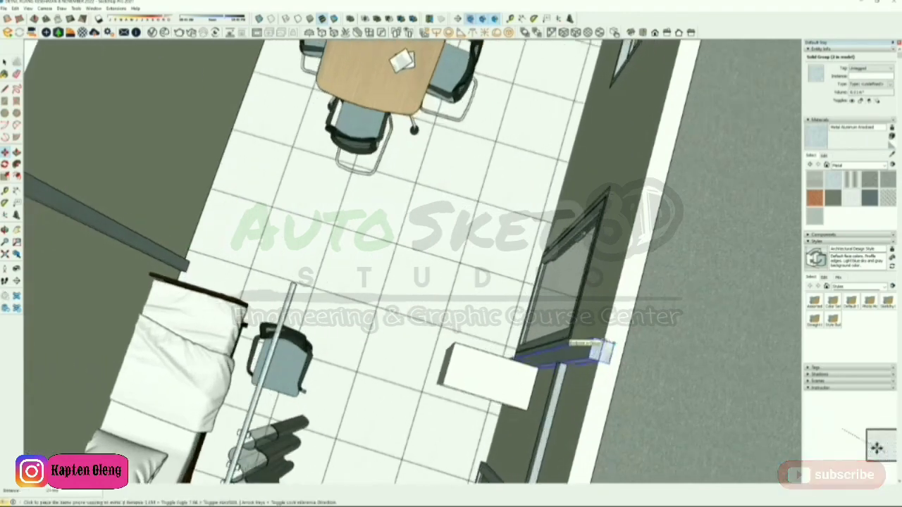
{"action": "left_click", "coordinate": [564, 337]}
{"action": "scroll", "coordinate": [543, 338], "scroll_direction": "down", "scroll_amount": 4}
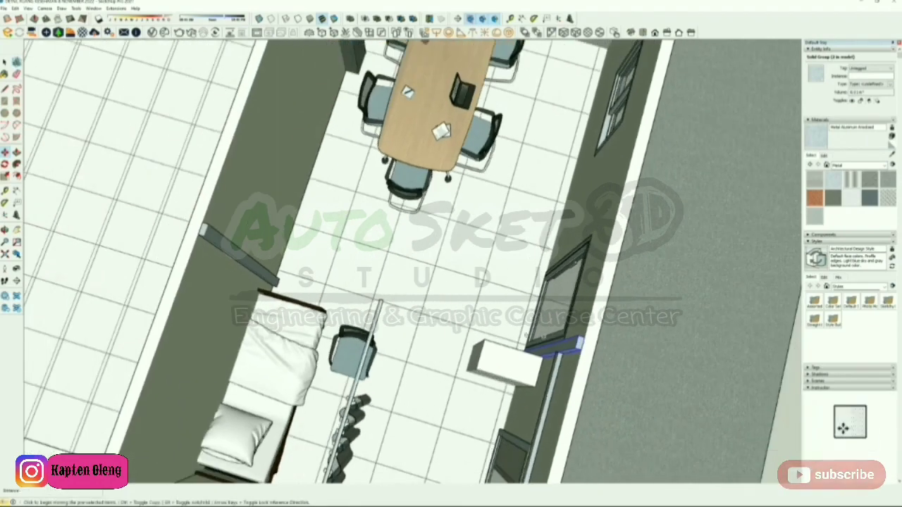
Draw a narrow floor rectangle spanning the room between the bases of the two posts and make it a group
{"action": "middle_click_drag", "start_coordinate": [535, 338], "coordinate": [462, 289]}
{"action": "middle_click_drag", "start_coordinate": [473, 351], "coordinate": [796, 247]}
{"action": "middle_click_drag", "start_coordinate": [274, 204], "coordinate": [400, 174]}
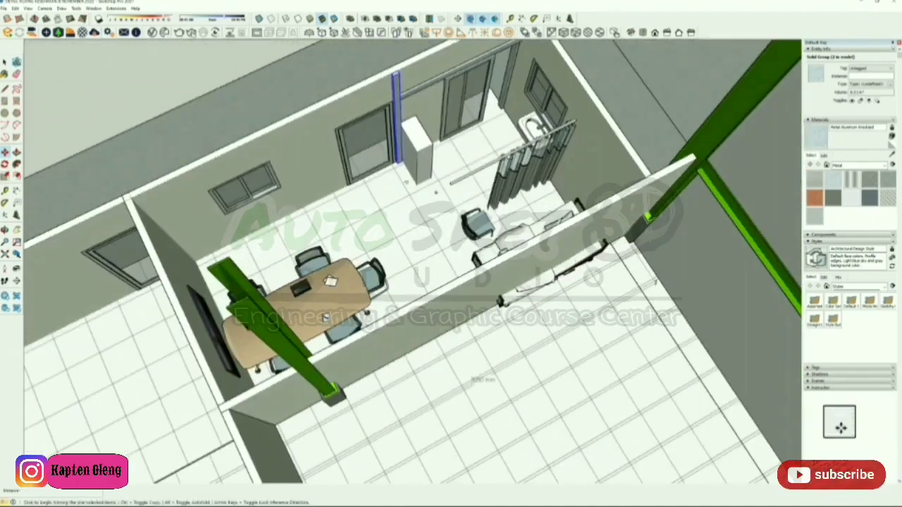
{"action": "scroll", "coordinate": [399, 174], "scroll_direction": "up", "scroll_amount": 4}
{"action": "key", "text": "r"}
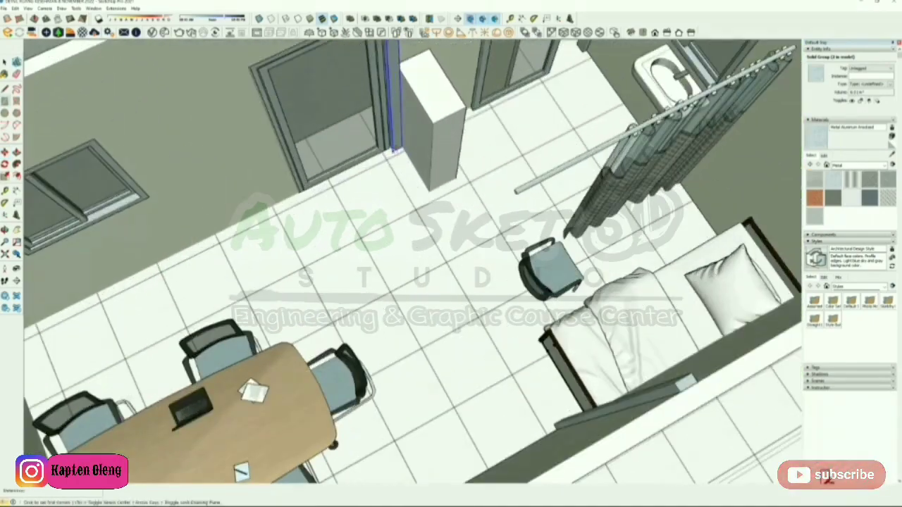
{"action": "mouse_move", "coordinate": [403, 173]}
{"action": "middle_mouse_down"}
{"action": "mouse_move", "coordinate": [414, 200]}
{"action": "mouse_move", "coordinate": [556, 356]}
{"action": "middle_mouse_up"}
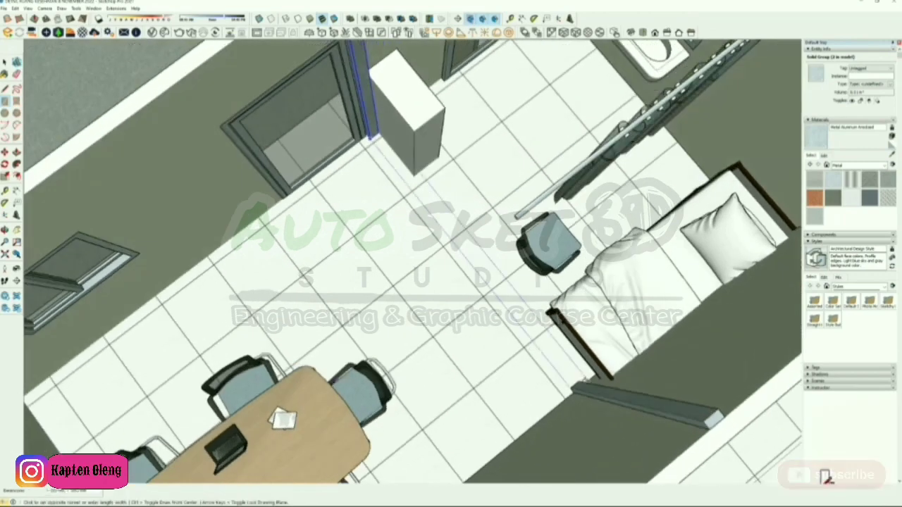
{"action": "left_click", "coordinate": [584, 379]}
{"action": "right_click", "coordinate": [558, 364]}
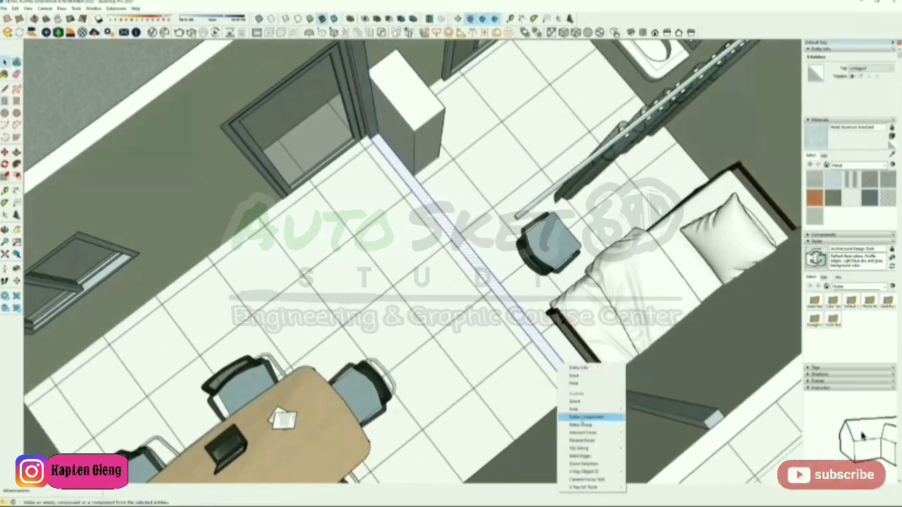
{"action": "left_click", "coordinate": [582, 425]}
Push/Pull the grouped floor strip upward to form a low base rail between the two posts
{"action": "double_click", "coordinate": [560, 360]}
{"action": "key", "text": "p"}
{"action": "left_click", "coordinate": [561, 359]}
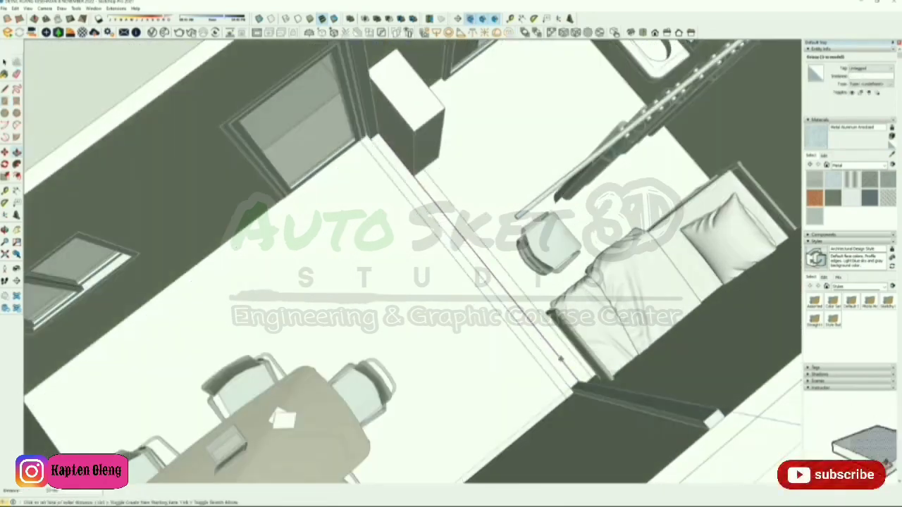
{"action": "left_click", "coordinate": [622, 337]}
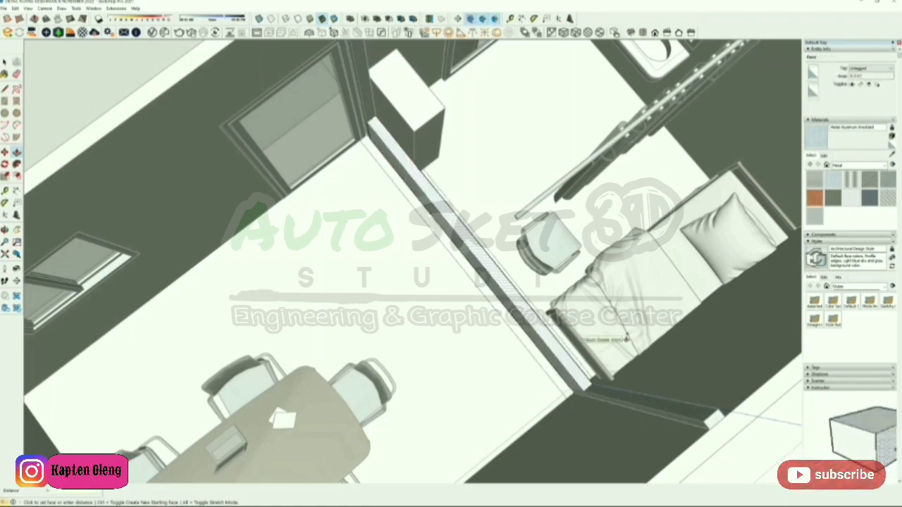
{"action": "key", "text": "space"}
{"action": "left_click", "coordinate": [414, 326]}
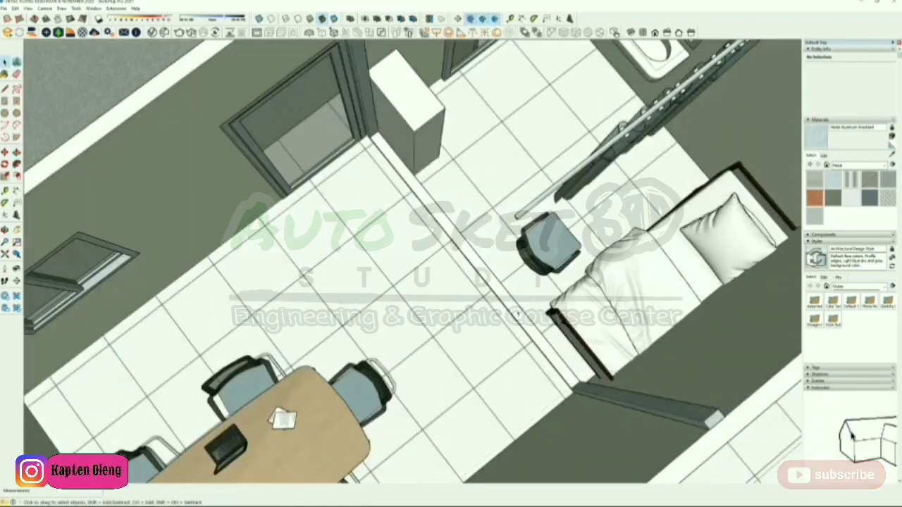
Copy the base rail straight up to the tops of the posts to close the partition frame
{"action": "scroll", "coordinate": [511, 305], "scroll_direction": "down", "scroll_amount": 3}
{"action": "middle_click_drag", "start_coordinate": [497, 326], "coordinate": [546, 232]}
{"action": "key", "text": "space"}
{"action": "left_click", "coordinate": [442, 274]}
{"action": "middle_click_drag", "start_coordinate": [442, 274], "coordinate": [521, 278]}
{"action": "key", "text": "m"}
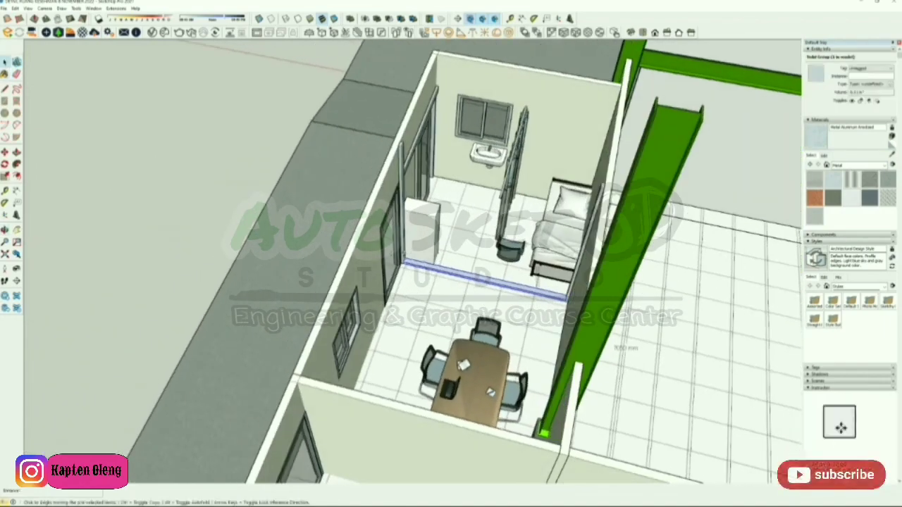
{"action": "scroll", "coordinate": [399, 261], "scroll_direction": "up", "scroll_amount": 3}
{"action": "left_click", "coordinate": [412, 262]}
{"action": "key", "text": "ctrl"}
{"action": "scroll", "coordinate": [417, 260], "scroll_direction": "down", "scroll_amount": 3}
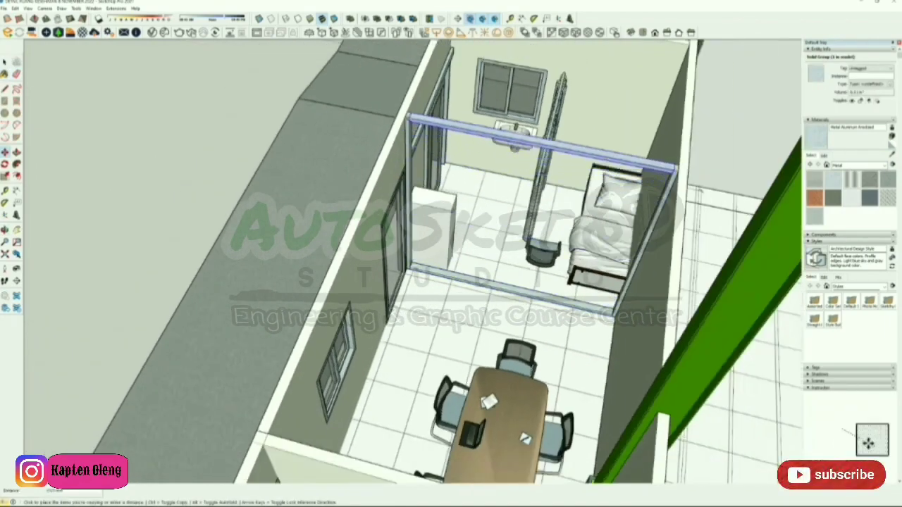
{"action": "left_click", "coordinate": [409, 103]}
{"action": "middle_click_drag", "start_coordinate": [410, 106], "coordinate": [445, 174]}
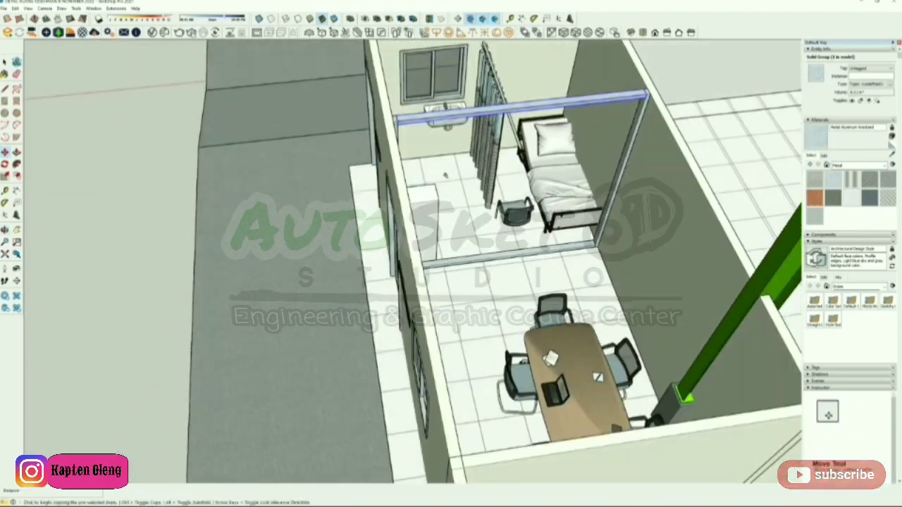
{"action": "scroll", "coordinate": [444, 176], "scroll_direction": "down", "scroll_amount": 3}
{"action": "key", "text": "space"}
{"action": "left_click", "coordinate": [209, 148]}
Examine the new partition frame between the clinic and the meeting room from several sides
{"action": "middle_click_drag", "start_coordinate": [209, 149], "coordinate": [484, 176]}
{"action": "scroll", "coordinate": [451, 176], "scroll_direction": "up", "scroll_amount": 1}
{"action": "scroll", "coordinate": [398, 176], "scroll_direction": "up", "scroll_amount": 3}
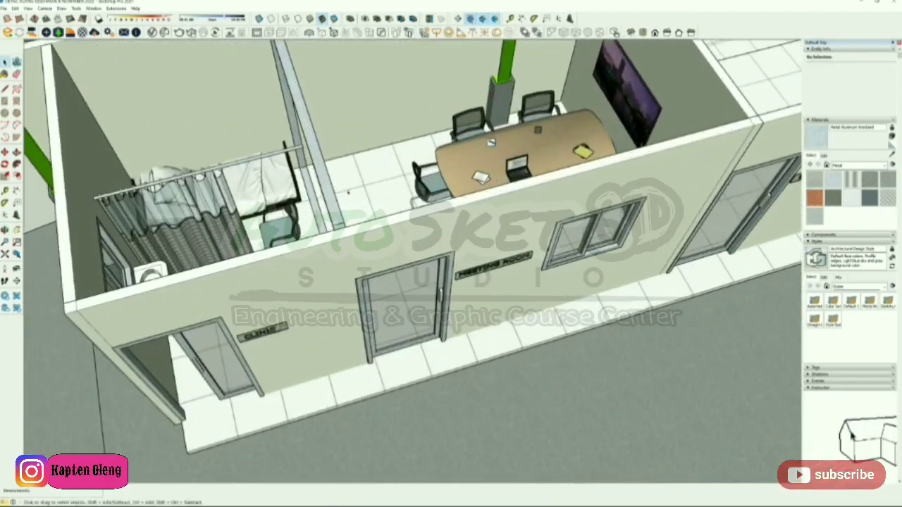
{"action": "middle_click_drag", "start_coordinate": [398, 176], "coordinate": [638, 285]}
{"action": "middle_click_drag", "start_coordinate": [472, 296], "coordinate": [616, 230]}
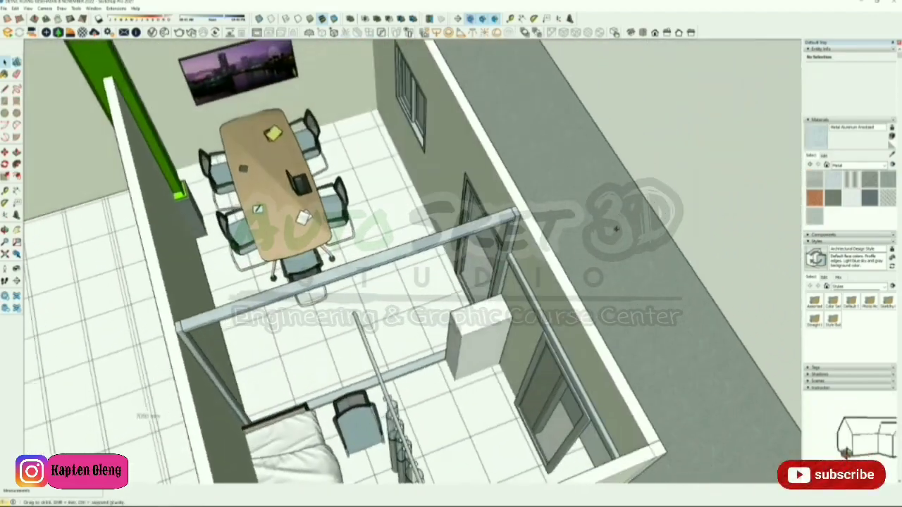
{"action": "middle_click_drag", "start_coordinate": [271, 218], "coordinate": [596, 193]}
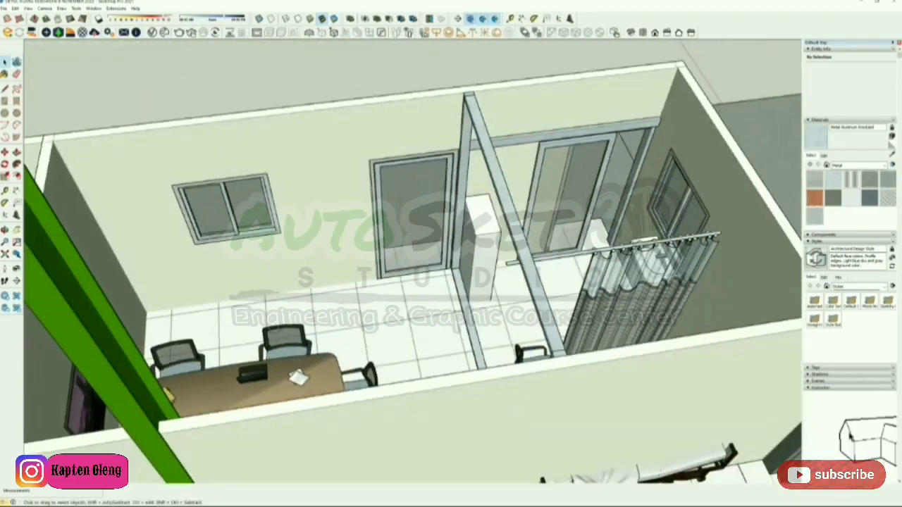
{"action": "scroll", "coordinate": [440, 152], "scroll_direction": "up", "scroll_amount": 2}
{"action": "middle_click_drag", "start_coordinate": [440, 152], "coordinate": [682, 127]}
{"action": "scroll", "coordinate": [425, 143], "scroll_direction": "up", "scroll_amount": 2}
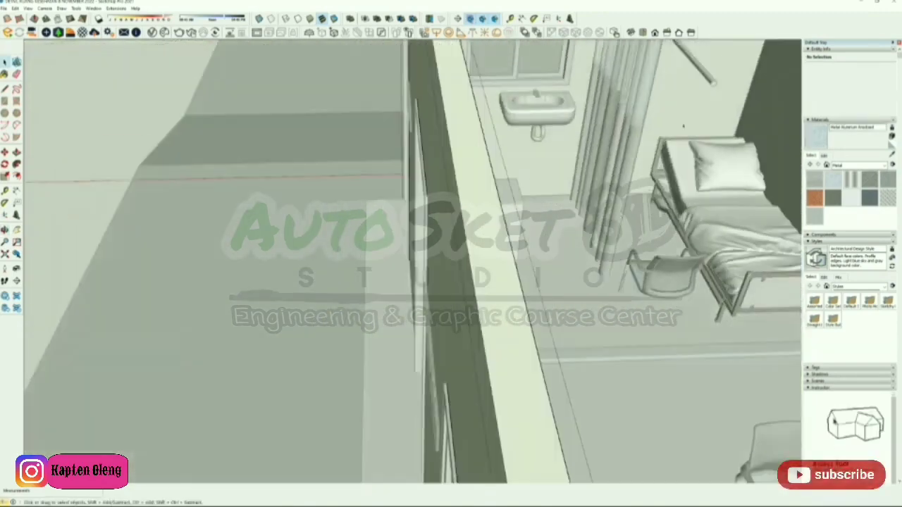
Examine the meeting room door and the wall around it from outside the building
{"action": "middle_click_drag", "start_coordinate": [352, 112], "coordinate": [503, 76]}
{"action": "scroll", "coordinate": [465, 186], "scroll_direction": "down", "scroll_amount": 2}
{"action": "scroll", "coordinate": [528, 89], "scroll_direction": "up", "scroll_amount": 3}
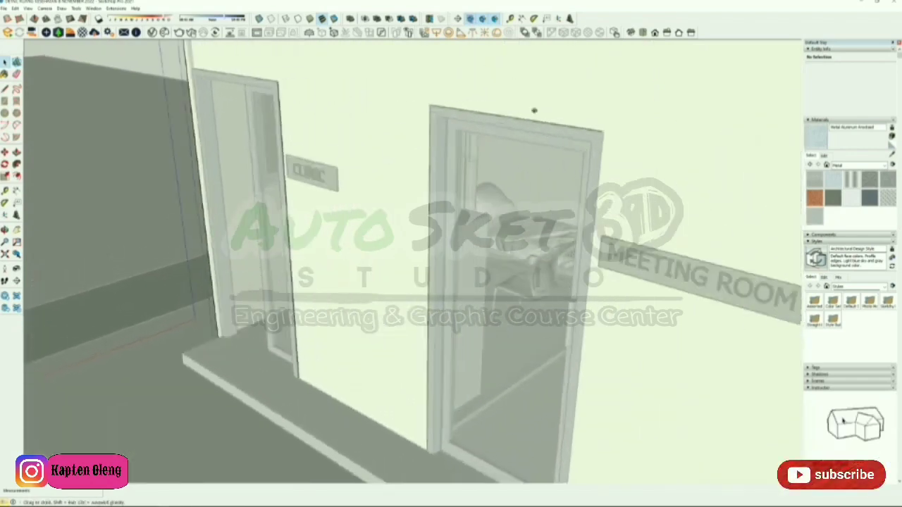
{"action": "middle_click_drag", "start_coordinate": [533, 111], "coordinate": [483, 80]}
{"action": "scroll", "coordinate": [492, 71], "scroll_direction": "up", "scroll_amount": 1}
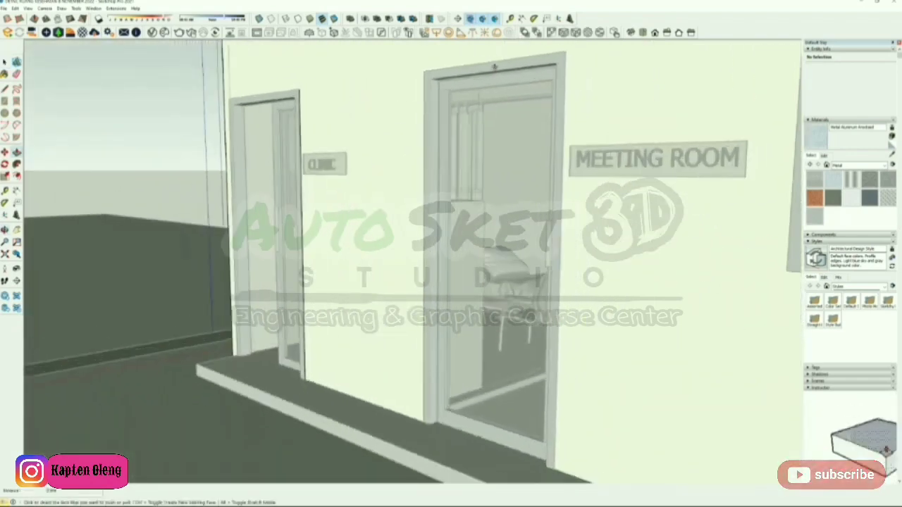
{"action": "key", "text": "space"}
{"action": "scroll", "coordinate": [495, 64], "scroll_direction": "up", "scroll_amount": 1}
{"action": "left_click", "coordinate": [496, 65]}
{"action": "key", "text": "p"}
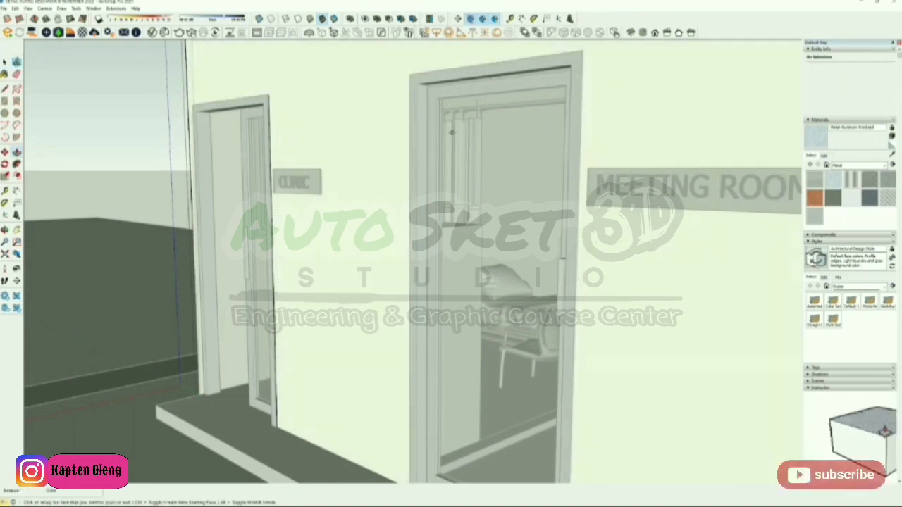
{"action": "scroll", "coordinate": [451, 133], "scroll_direction": "down", "scroll_amount": 5}
{"action": "scroll", "coordinate": [496, 97], "scroll_direction": "up", "scroll_amount": 3}
{"action": "key", "text": "space"}
{"action": "scroll", "coordinate": [494, 81], "scroll_direction": "up", "scroll_amount": 1}
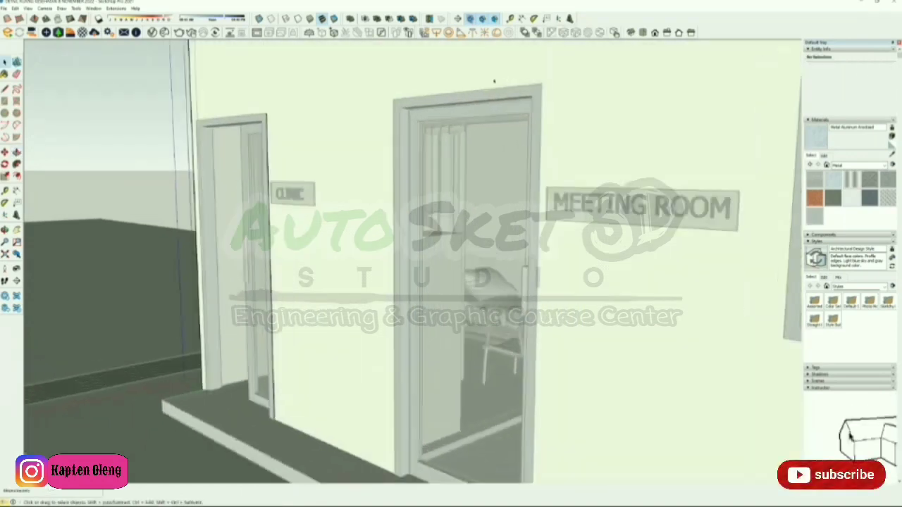
Push/Pull the inner faces of the wall opening around the meeting room door to enlarge the opening
{"action": "middle_click_drag", "start_coordinate": [493, 82], "coordinate": [457, 45]}
{"action": "key", "text": "k"}
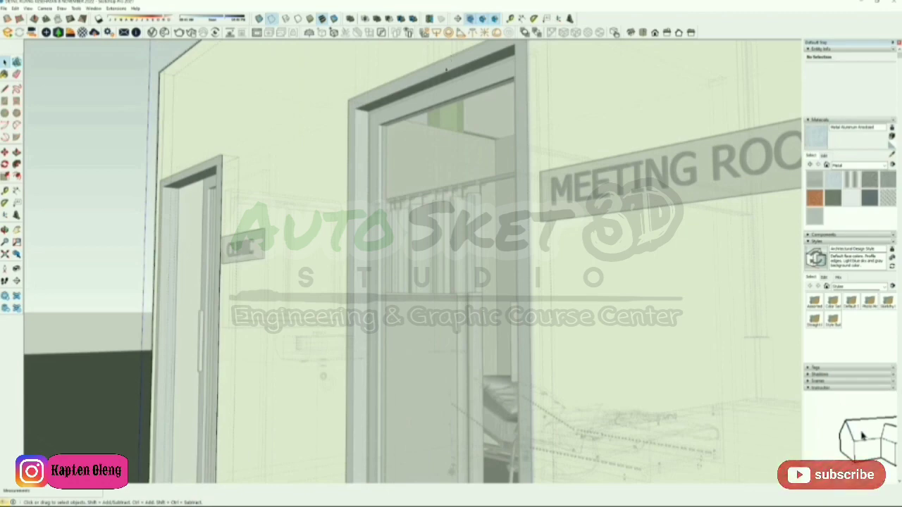
{"action": "scroll", "coordinate": [446, 70], "scroll_direction": "up", "scroll_amount": 2}
{"action": "key", "text": "p"}
{"action": "left_click", "coordinate": [426, 71]}
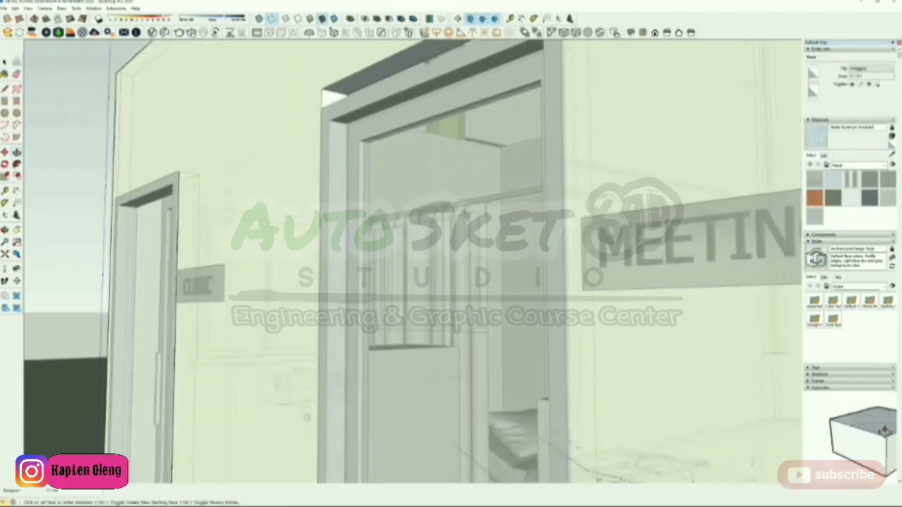
{"action": "left_click", "coordinate": [429, 62]}
{"action": "middle_click_drag", "start_coordinate": [429, 62], "coordinate": [757, 159]}
{"action": "left_click", "coordinate": [757, 159]}
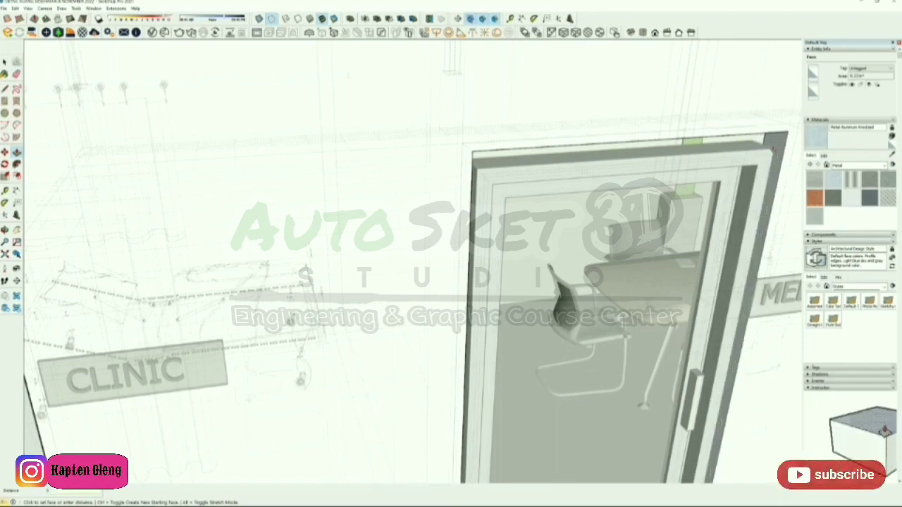
{"action": "left_click", "coordinate": [499, 187]}
{"action": "scroll", "coordinate": [448, 190], "scroll_direction": "down", "scroll_amount": 5}
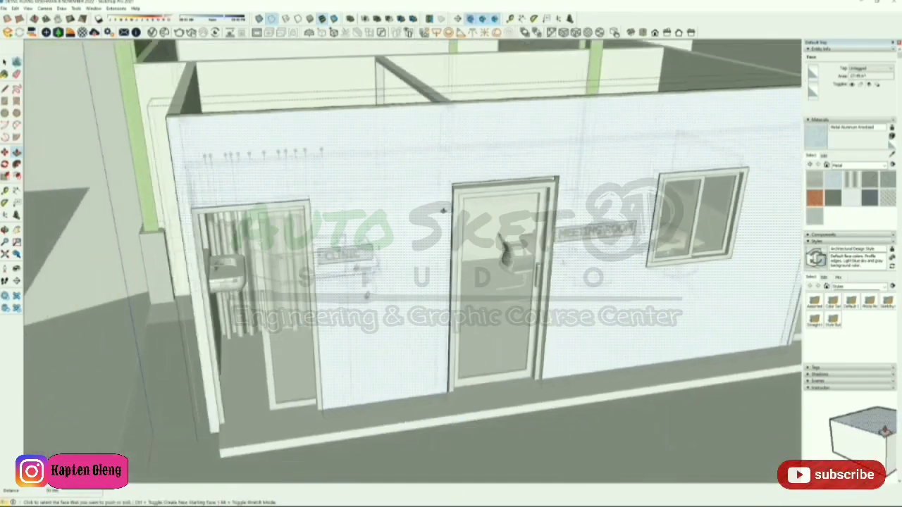
{"action": "key", "text": "space"}
Select the partition's posts and rails between the clinic and the meeting room and make them a single group
{"action": "scroll", "coordinate": [448, 211], "scroll_direction": "down", "scroll_amount": 3}
{"action": "middle_click_drag", "start_coordinate": [448, 211], "coordinate": [688, 300]}
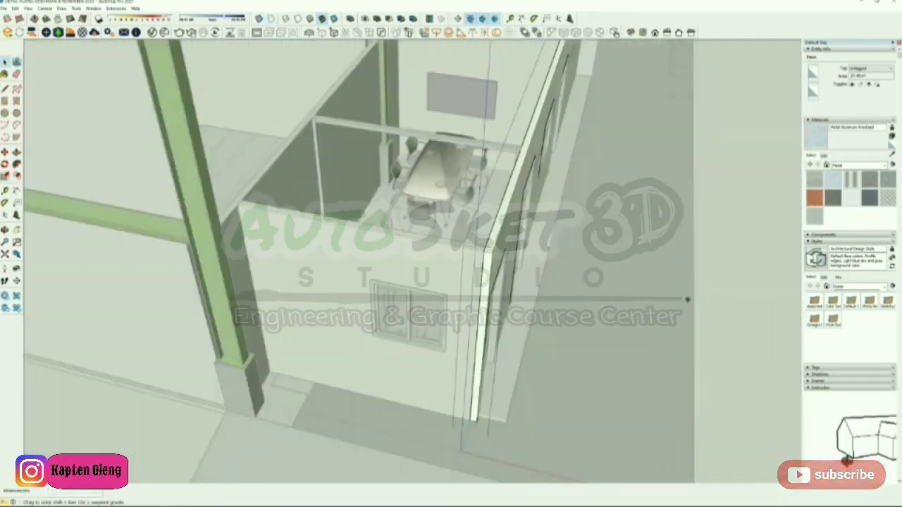
{"action": "middle_click_drag", "start_coordinate": [507, 241], "coordinate": [707, 140]}
{"action": "scroll", "coordinate": [553, 282], "scroll_direction": "down", "scroll_amount": 5}
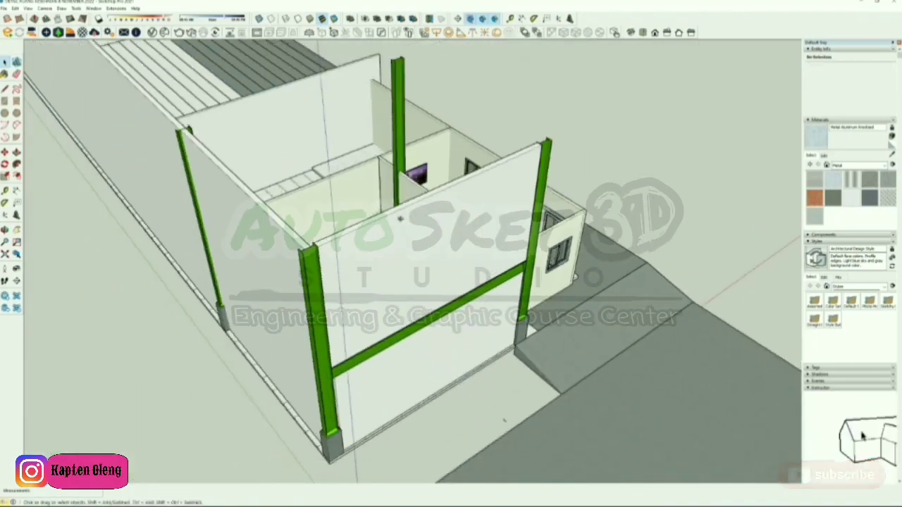
{"action": "middle_click_drag", "start_coordinate": [472, 224], "coordinate": [539, 227]}
{"action": "scroll", "coordinate": [458, 153], "scroll_direction": "up", "scroll_amount": 6}
{"action": "middle_click_drag", "start_coordinate": [463, 165], "coordinate": [460, 207]}
{"action": "middle_click_drag", "start_coordinate": [512, 187], "coordinate": [486, 198]}
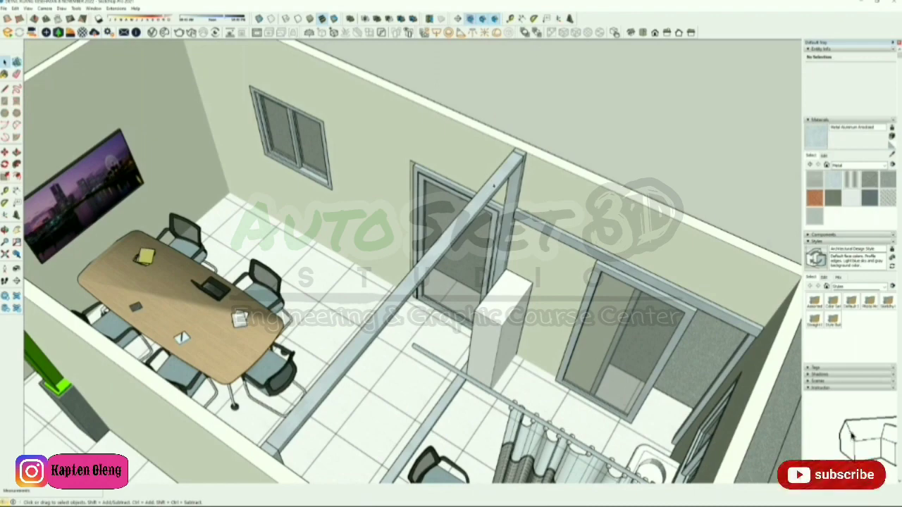
{"action": "left_click", "coordinate": [487, 204]}
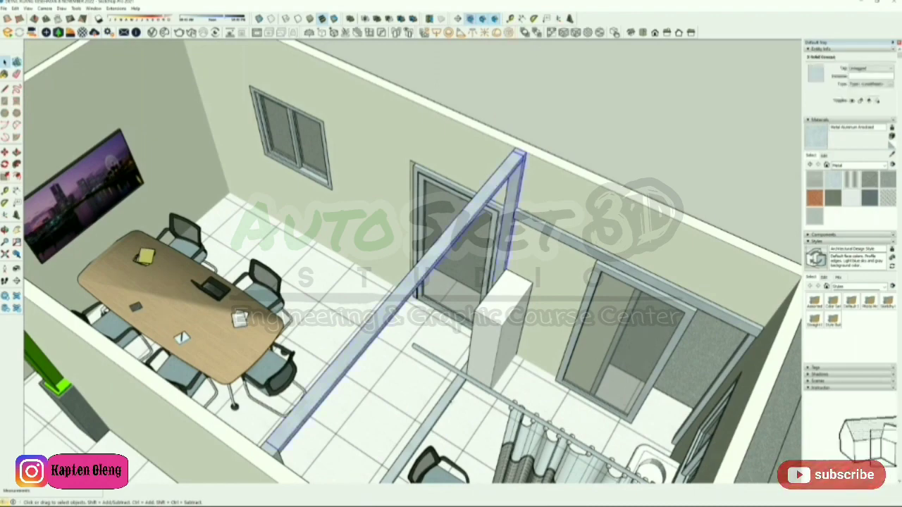
{"action": "middle_click_drag", "start_coordinate": [459, 367], "coordinate": [220, 423]}
{"action": "right_click", "coordinate": [166, 278]}
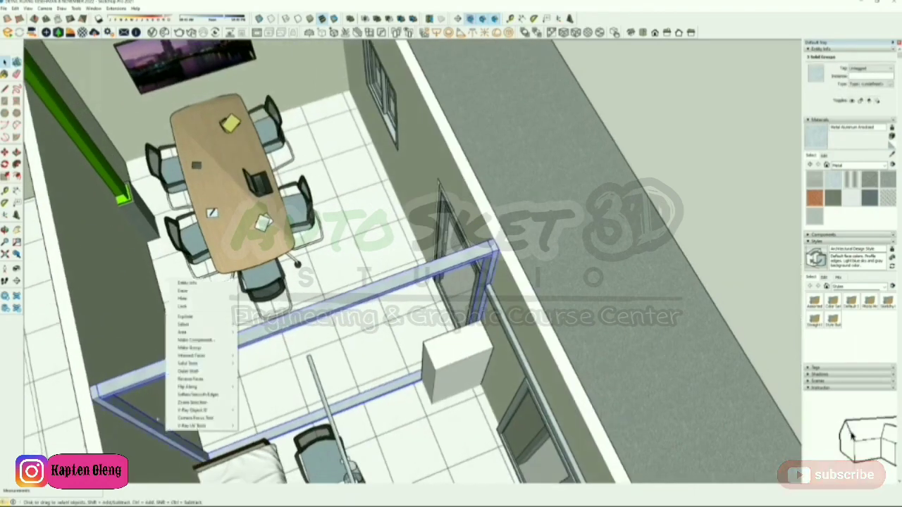
{"action": "left_click", "coordinate": [196, 350]}
Open the partition group for editing and move the post beside the meeting room door outward into the front wall
{"action": "middle_click_drag", "start_coordinate": [326, 356], "coordinate": [493, 281]}
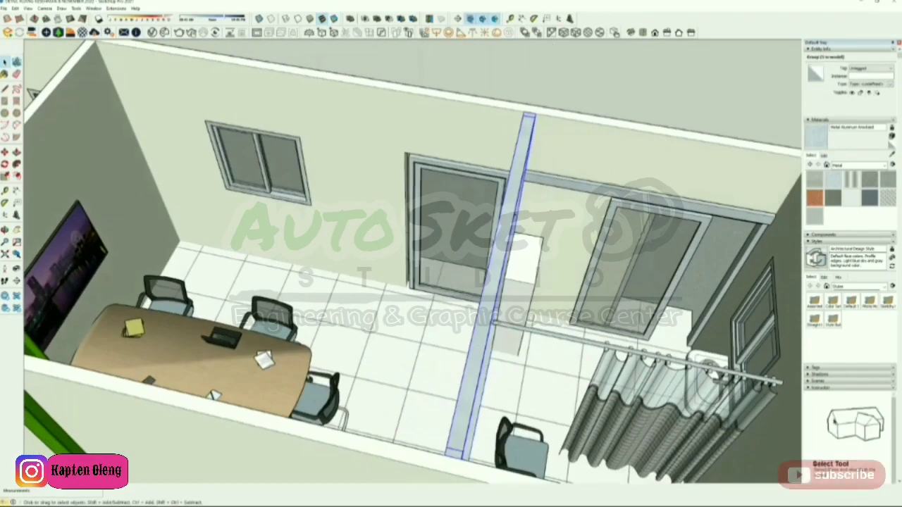
{"action": "double_click", "coordinate": [493, 282]}
{"action": "scroll", "coordinate": [440, 258], "scroll_direction": "down", "scroll_amount": 3}
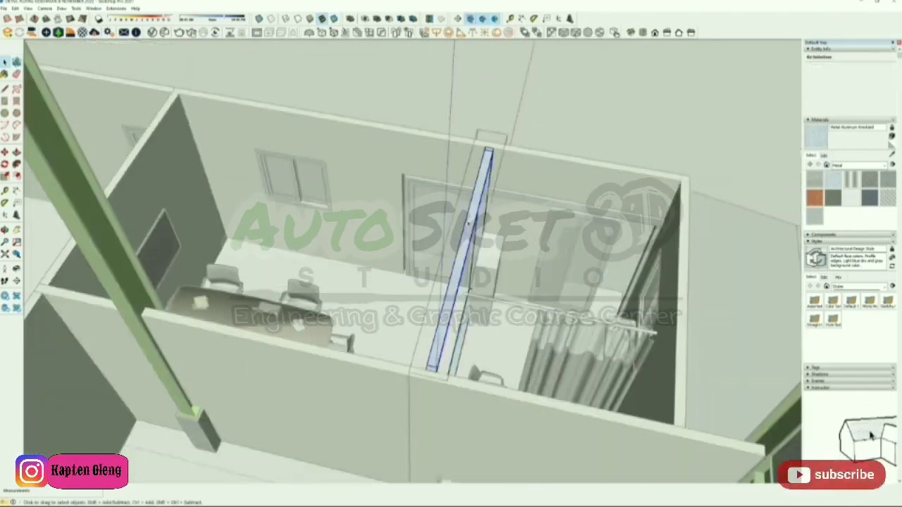
{"action": "scroll", "coordinate": [487, 161], "scroll_direction": "up", "scroll_amount": 2}
{"action": "middle_click_drag", "start_coordinate": [488, 161], "coordinate": [409, 197]}
{"action": "scroll", "coordinate": [491, 194], "scroll_direction": "up", "scroll_amount": 2}
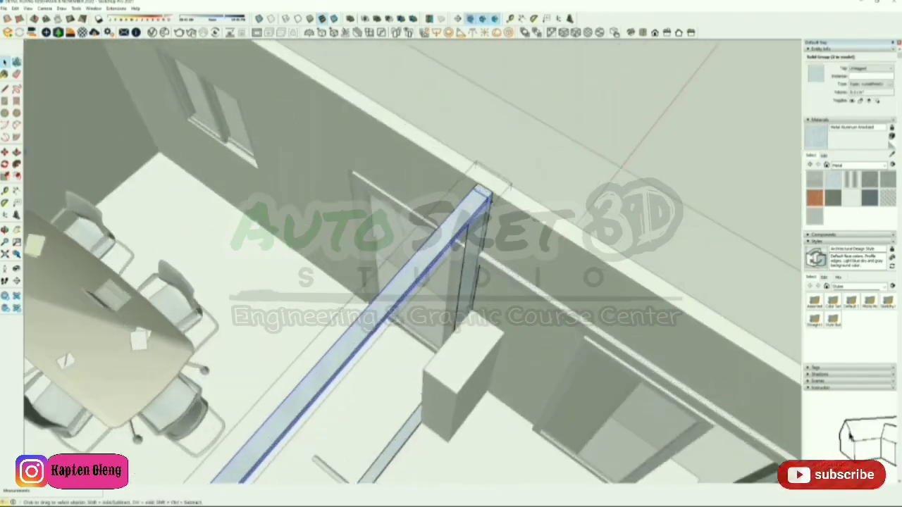
{"action": "scroll", "coordinate": [483, 199], "scroll_direction": "up", "scroll_amount": 3}
{"action": "key", "text": "m"}
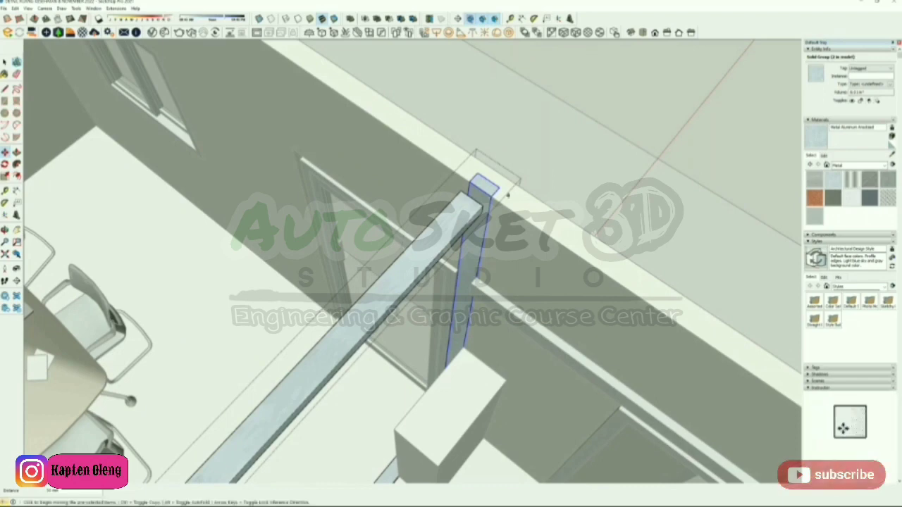
{"action": "middle_click_drag", "start_coordinate": [508, 195], "coordinate": [448, 210]}
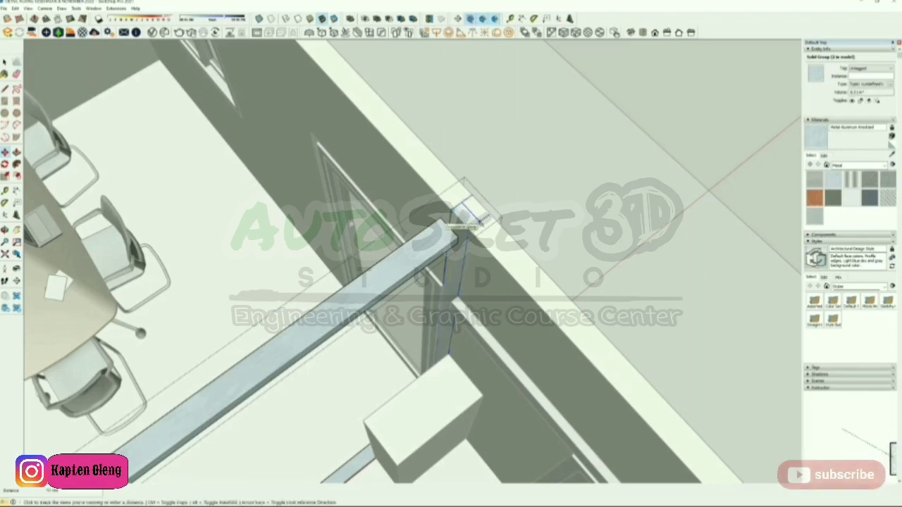
{"action": "middle_click_drag", "start_coordinate": [479, 221], "coordinate": [345, 217]}
Push/Pull the end of the partition's top rail outward to meet the post in the front wall
{"action": "scroll", "coordinate": [352, 216], "scroll_direction": "up", "scroll_amount": 2}
{"action": "double_click", "coordinate": [337, 213]}
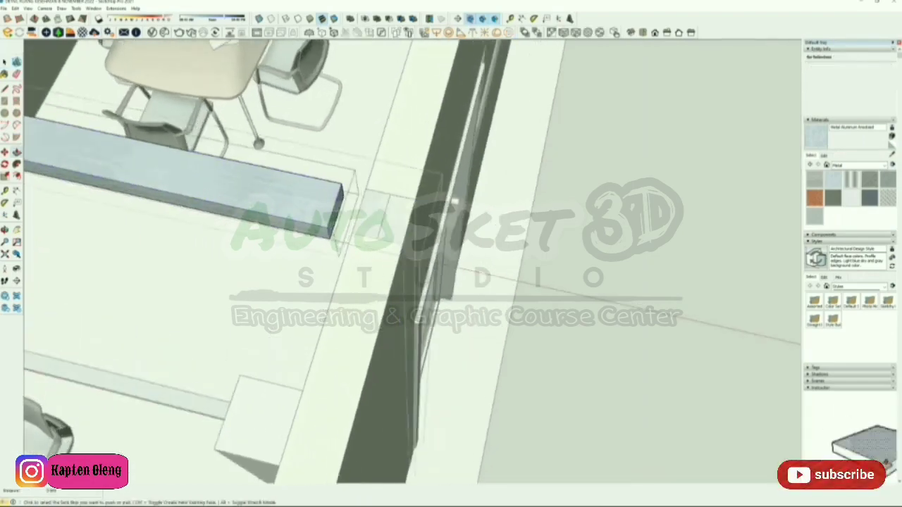
{"action": "left_click", "coordinate": [368, 192]}
{"action": "scroll", "coordinate": [482, 212], "scroll_direction": "down", "scroll_amount": 4}
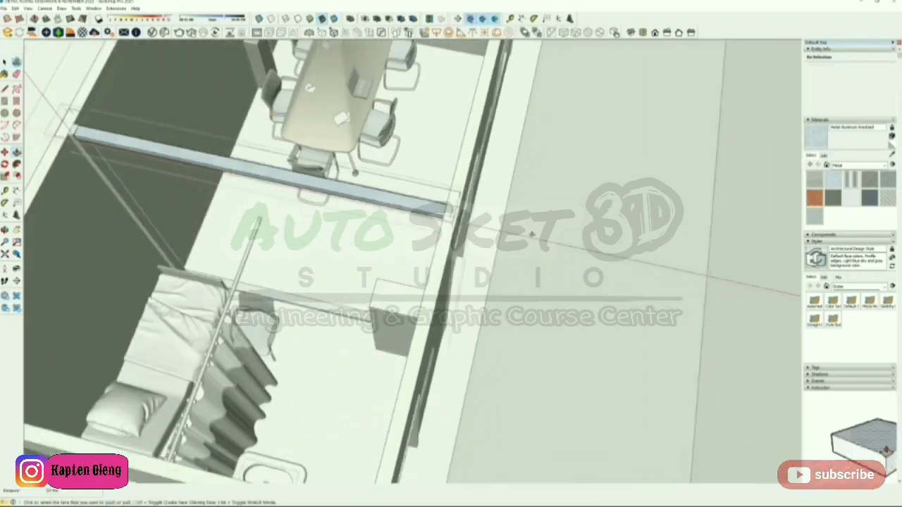
{"action": "key", "text": "space"}
{"action": "left_click", "coordinate": [528, 234]}
{"action": "scroll", "coordinate": [497, 239], "scroll_direction": "down", "scroll_amount": 2}
Copy the partition's top rail toward the clinic side and rotate the copy perpendicular to the partition
{"action": "middle_click_drag", "start_coordinate": [497, 240], "coordinate": [599, 246]}
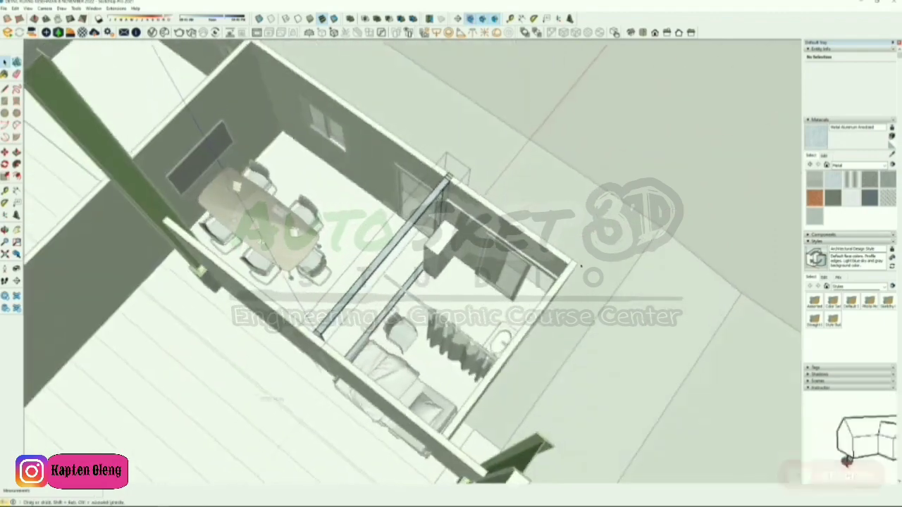
{"action": "scroll", "coordinate": [451, 255], "scroll_direction": "up", "scroll_amount": 2}
{"action": "middle_click_drag", "start_coordinate": [419, 217], "coordinate": [446, 215]}
{"action": "key", "text": "m"}
{"action": "scroll", "coordinate": [442, 171], "scroll_direction": "up", "scroll_amount": 3}
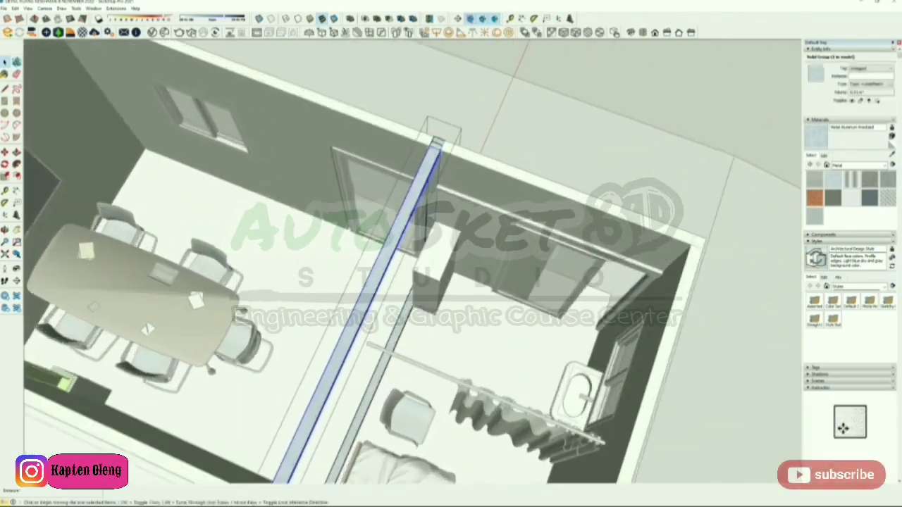
{"action": "left_click", "coordinate": [426, 161]}
{"action": "key", "text": "ctrl"}
{"action": "left_click", "coordinate": [461, 173]}
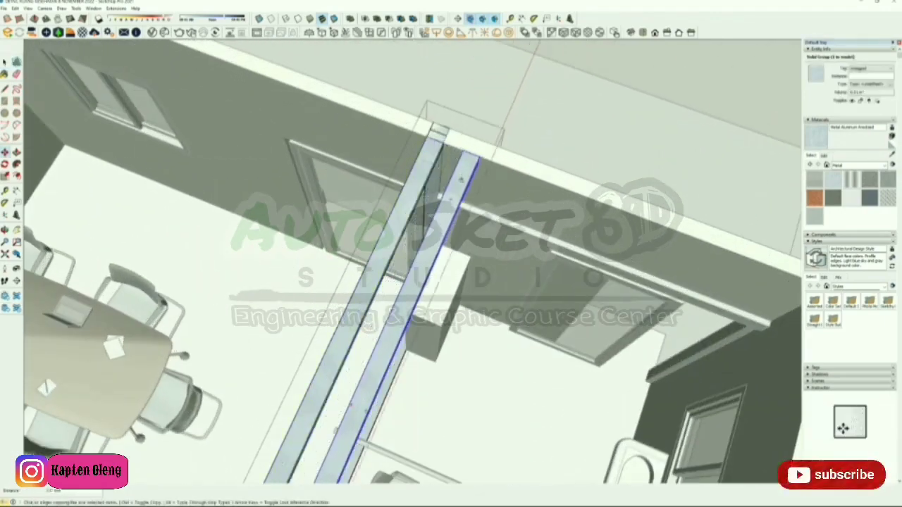
{"action": "left_click", "coordinate": [457, 196]}
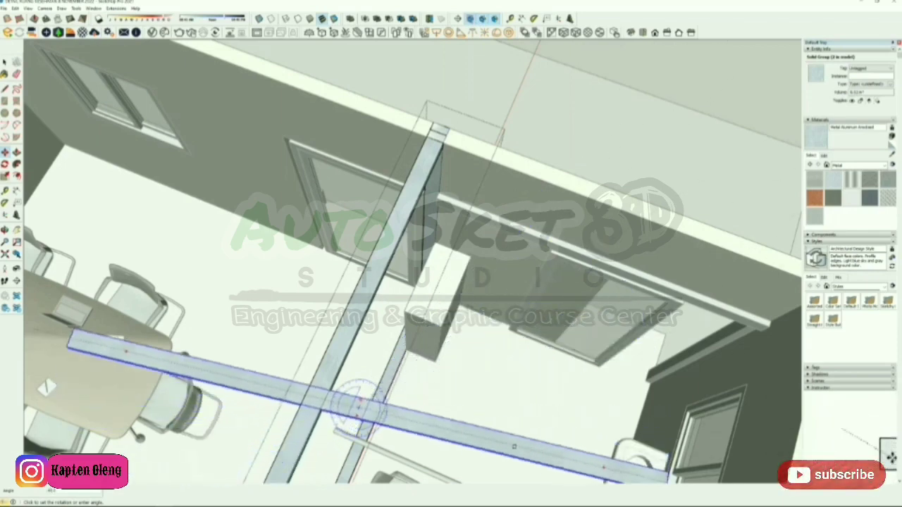
{"action": "left_click", "coordinate": [495, 468]}
Copy the perpendicular rail to the front wall at the clinic door's head height, with its end against the post
{"action": "scroll", "coordinate": [274, 251], "scroll_direction": "down", "scroll_amount": 4}
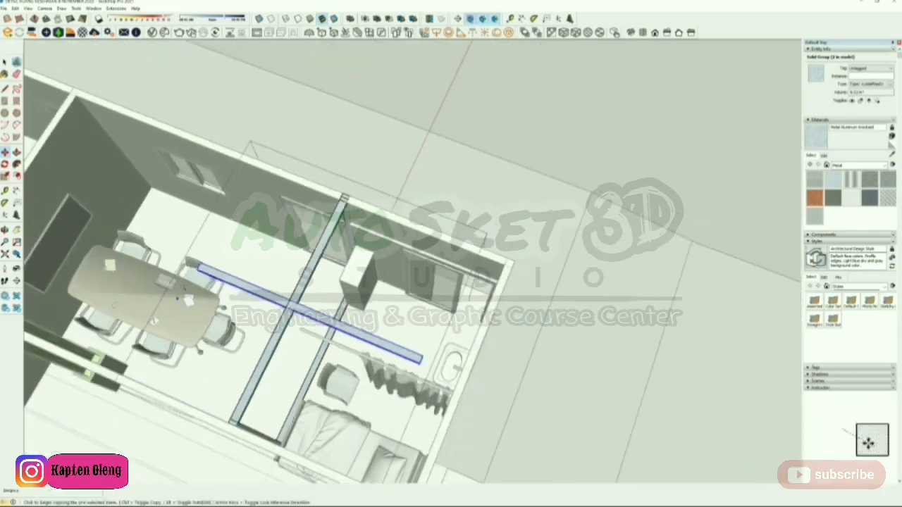
{"action": "left_click", "coordinate": [233, 281]}
{"action": "scroll", "coordinate": [385, 247], "scroll_direction": "up", "scroll_amount": 6}
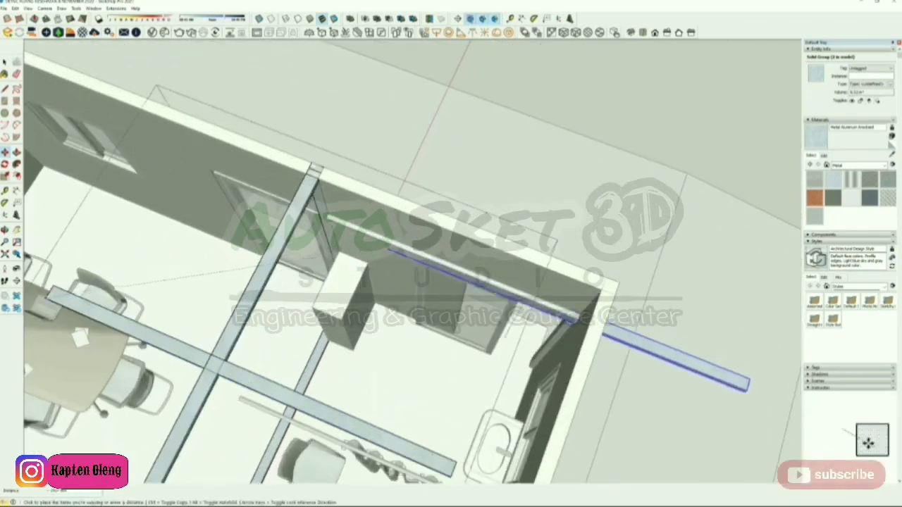
{"action": "middle_click_drag", "start_coordinate": [380, 239], "coordinate": [457, 106]}
{"action": "scroll", "coordinate": [444, 129], "scroll_direction": "up", "scroll_amount": 1}
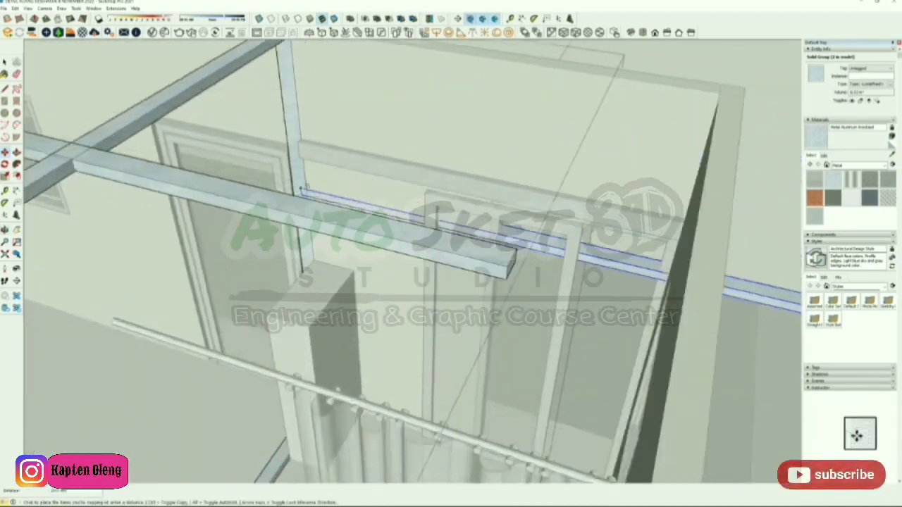
{"action": "middle_click_drag", "start_coordinate": [303, 191], "coordinate": [447, 145]}
{"action": "scroll", "coordinate": [493, 163], "scroll_direction": "up", "scroll_amount": 3}
{"action": "middle_click_drag", "start_coordinate": [507, 171], "coordinate": [631, 134]}
{"action": "scroll", "coordinate": [514, 162], "scroll_direction": "up", "scroll_amount": 5}
{"action": "scroll", "coordinate": [546, 106], "scroll_direction": "down", "scroll_amount": 1}
{"action": "scroll", "coordinate": [631, 134], "scroll_direction": "down", "scroll_amount": 2}
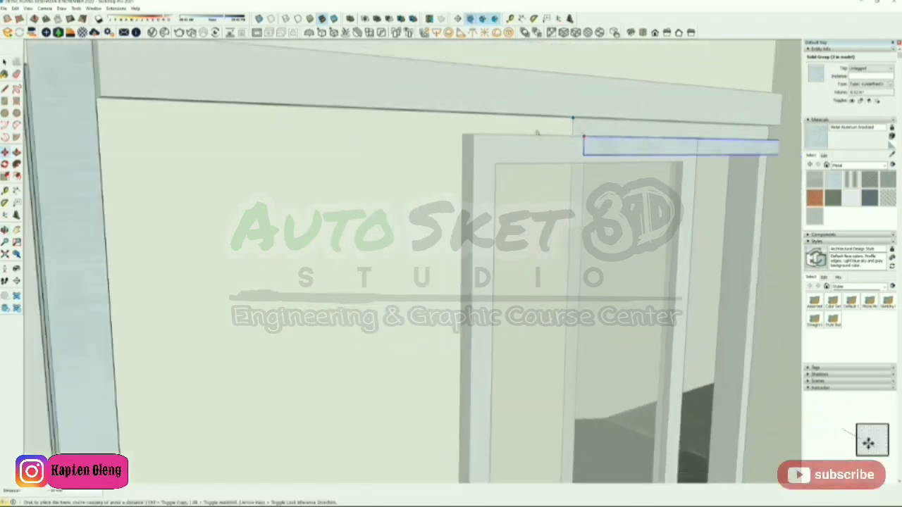
{"action": "left_click", "coordinate": [96, 100]}
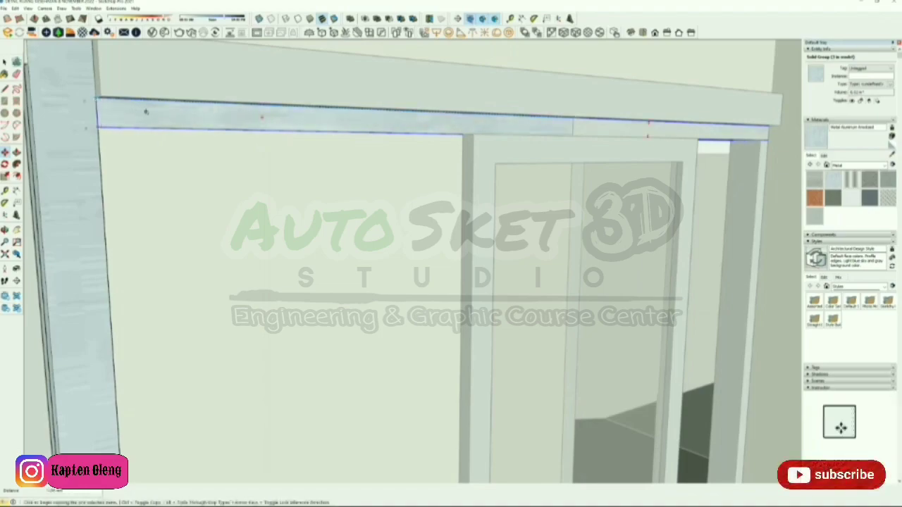
Delete the surplus rail projecting past the clinic's outer corner
{"action": "middle_click_drag", "start_coordinate": [147, 113], "coordinate": [549, 220]}
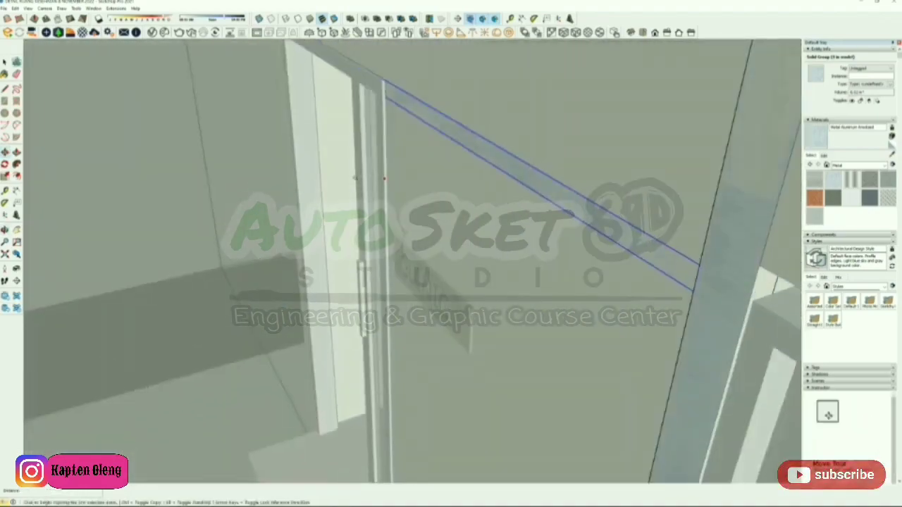
{"action": "scroll", "coordinate": [418, 211], "scroll_direction": "down", "scroll_amount": 4}
{"action": "middle_click_drag", "start_coordinate": [479, 191], "coordinate": [436, 196]}
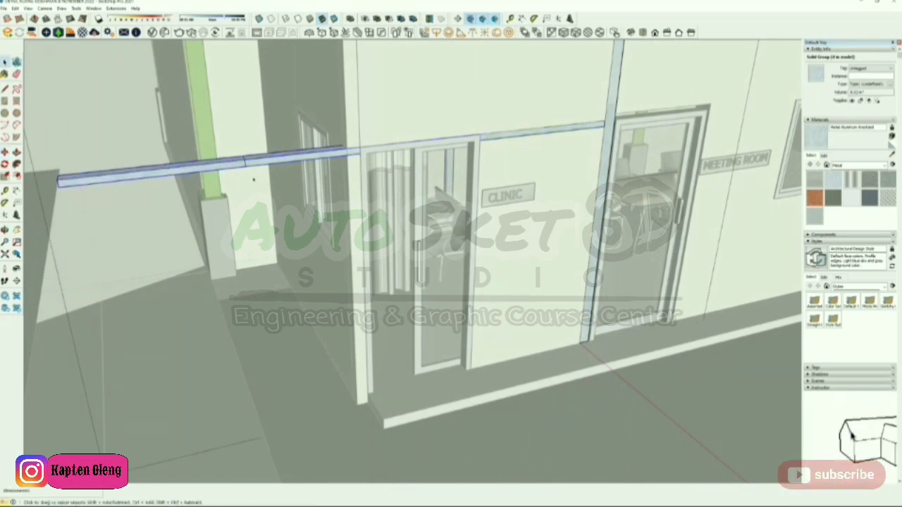
{"action": "key", "text": "Delete"}
Shorten the rail above the clinic door with Push/Pull so its free end stops at the outer wall corner
{"action": "double_click", "coordinate": [257, 161]}
{"action": "middle_click_drag", "start_coordinate": [257, 161], "coordinate": [296, 179]}
{"action": "key", "text": "p"}
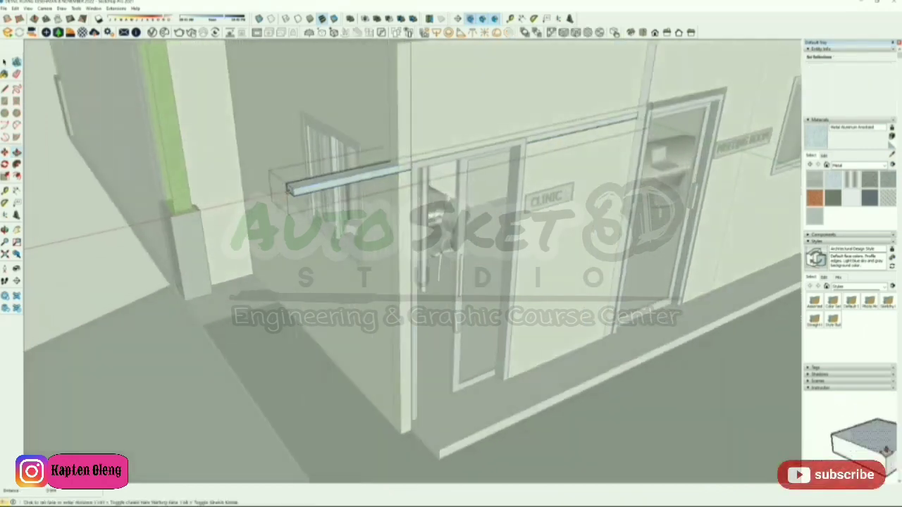
{"action": "left_click", "coordinate": [389, 171]}
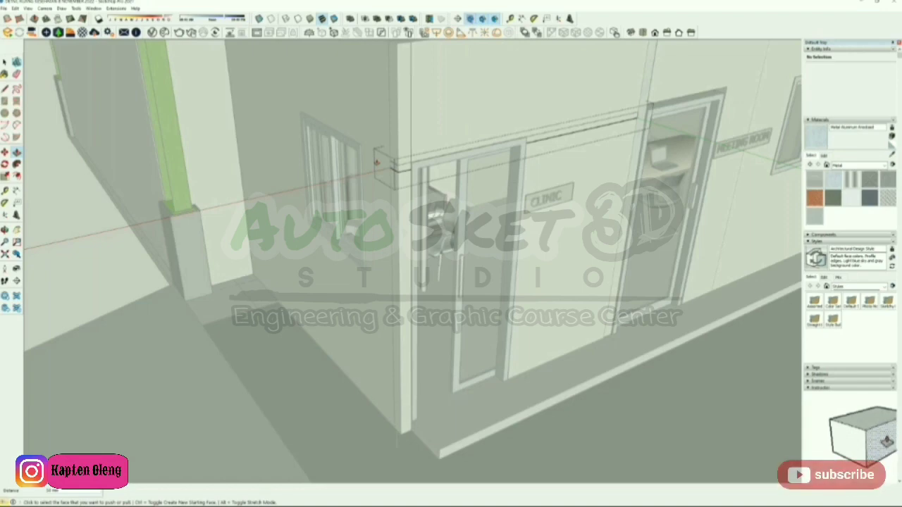
{"action": "scroll", "coordinate": [377, 162], "scroll_direction": "down", "scroll_amount": 2}
{"action": "middle_click_drag", "start_coordinate": [550, 159], "coordinate": [383, 144]}
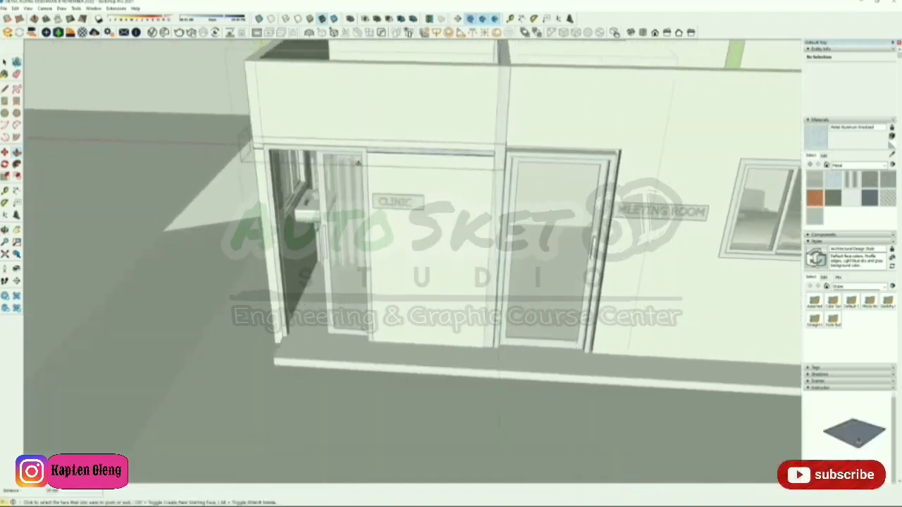
{"action": "key", "text": "space"}
Move the aluminium rail above the clinic door upward so its underside lines up with the top of the door frame
{"action": "scroll", "coordinate": [382, 142], "scroll_direction": "up", "scroll_amount": 1}
{"action": "scroll", "coordinate": [382, 141], "scroll_direction": "up", "scroll_amount": 3}
{"action": "left_click", "coordinate": [369, 165]}
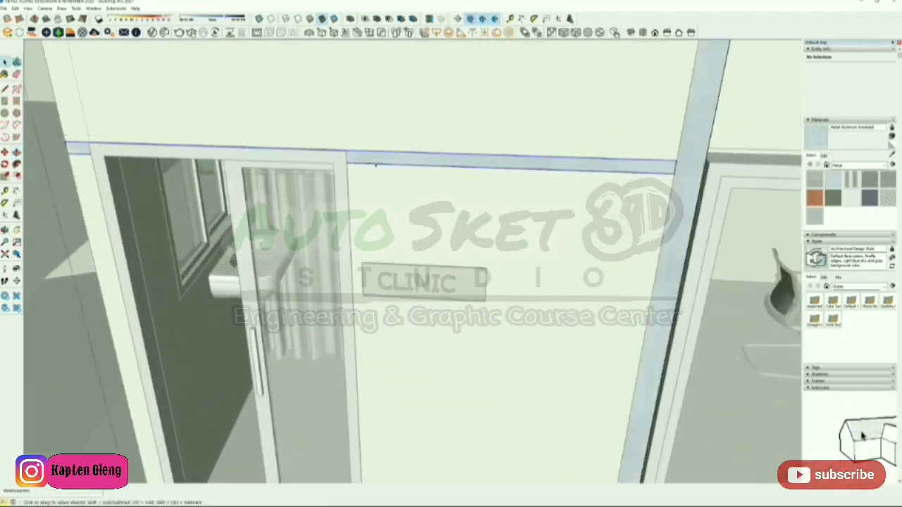
{"action": "left_click", "coordinate": [91, 150]}
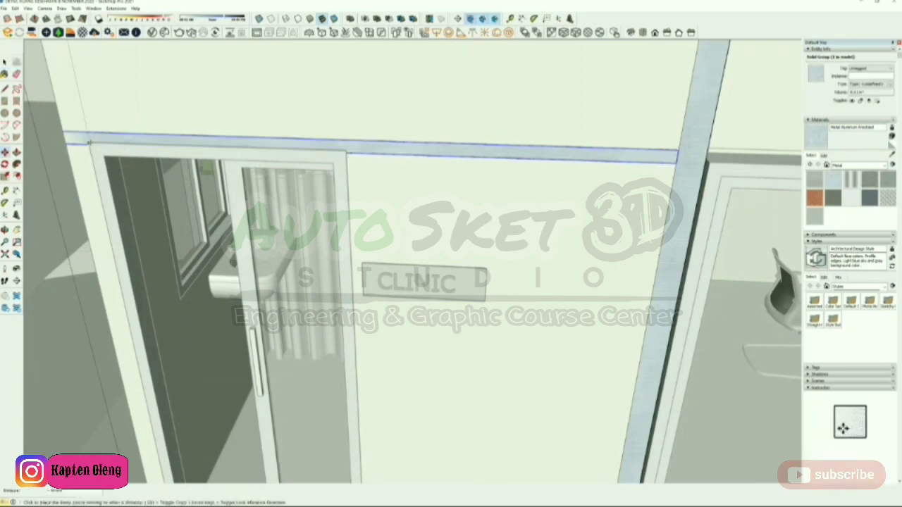
{"action": "middle_click_drag", "start_coordinate": [90, 152], "coordinate": [332, 139]}
{"action": "scroll", "coordinate": [328, 147], "scroll_direction": "up", "scroll_amount": 3}
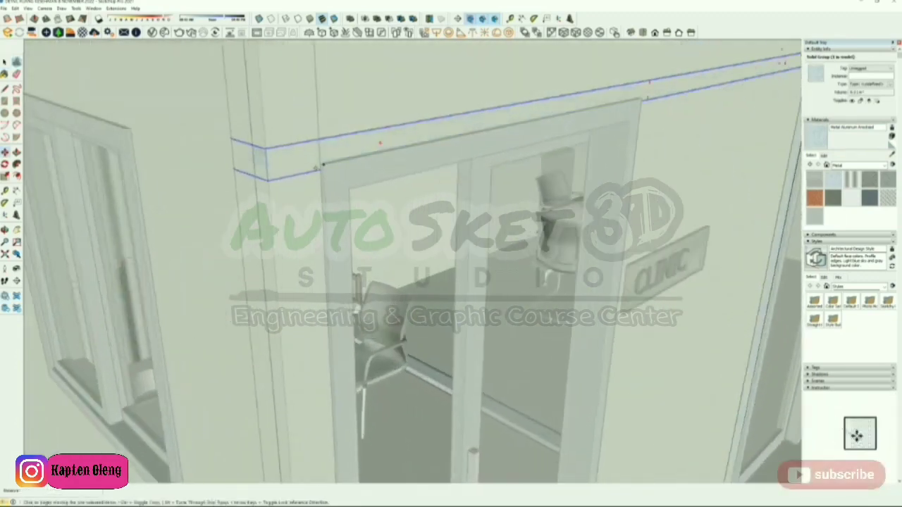
{"action": "left_click", "coordinate": [322, 170]}
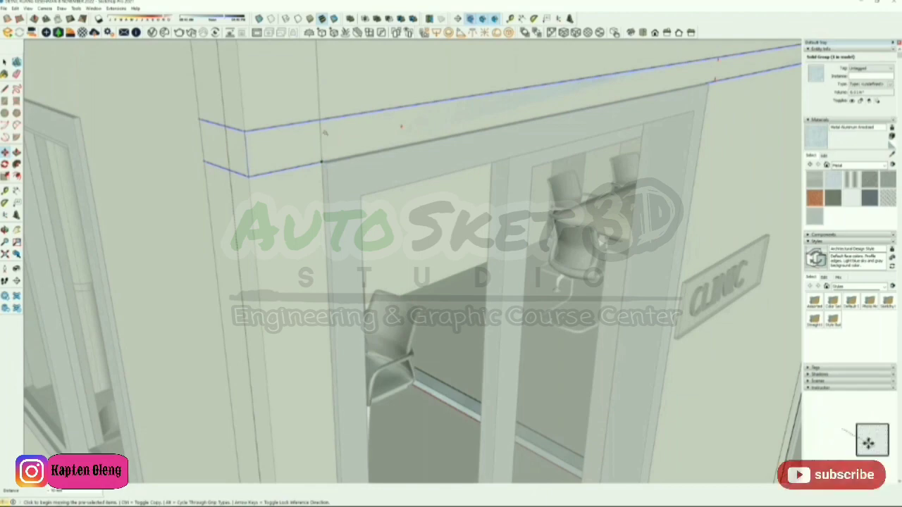
{"action": "left_click", "coordinate": [323, 162]}
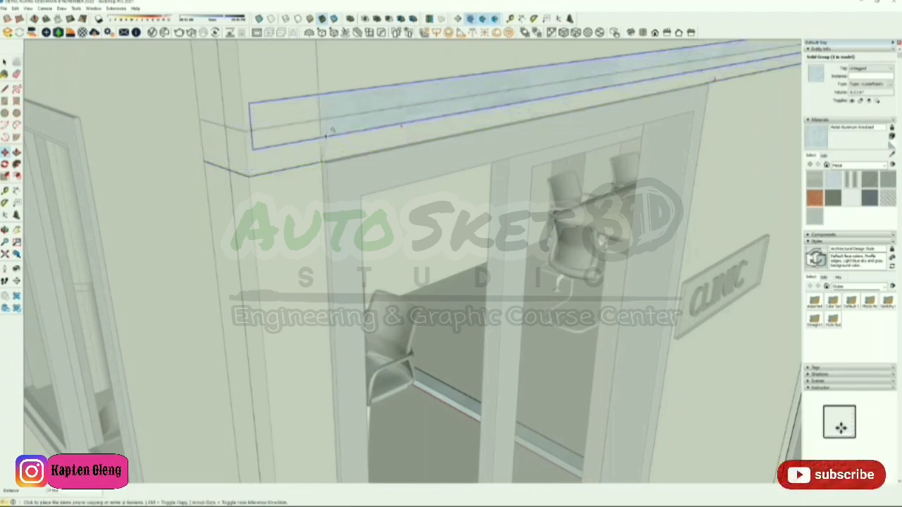
{"action": "scroll", "coordinate": [306, 156], "scroll_direction": "down", "scroll_amount": 4}
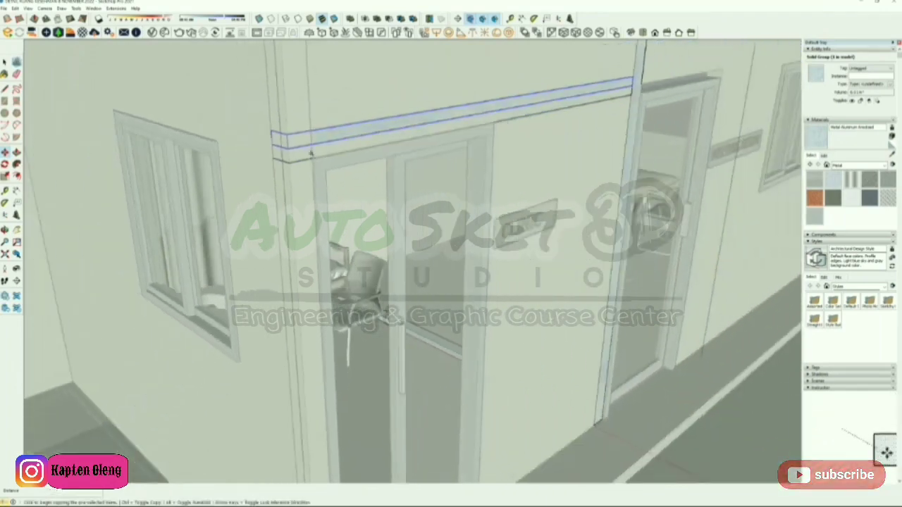
Delete the surplus aluminium rail floating crosswise through the partition between the meeting room and the clinic
{"action": "middle_click_drag", "start_coordinate": [312, 157], "coordinate": [824, 454]}
{"action": "left_click", "coordinate": [665, 98]}
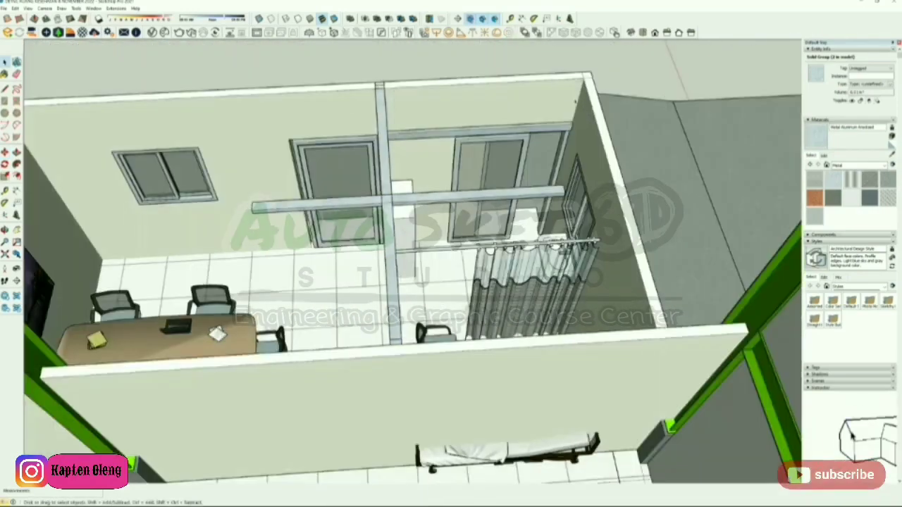
{"action": "scroll", "coordinate": [563, 117], "scroll_direction": "up", "scroll_amount": 3}
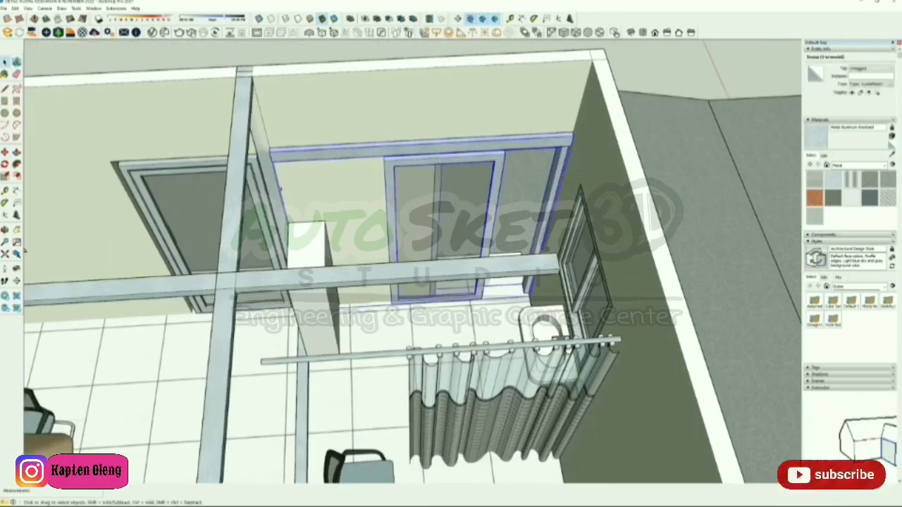
{"action": "double_click", "coordinate": [242, 171]}
{"action": "scroll", "coordinate": [330, 176], "scroll_direction": "down", "scroll_amount": 3}
{"action": "left_click", "coordinate": [340, 238]}
{"action": "middle_click_drag", "start_coordinate": [340, 238], "coordinate": [350, 218]}
{"action": "key", "text": "Delete"}
Remove the sliding door from the clinic's front opening
{"action": "scroll", "coordinate": [372, 248], "scroll_direction": "up", "scroll_amount": 2}
{"action": "scroll", "coordinate": [321, 225], "scroll_direction": "down", "scroll_amount": 3}
{"action": "scroll", "coordinate": [350, 218], "scroll_direction": "down", "scroll_amount": 2}
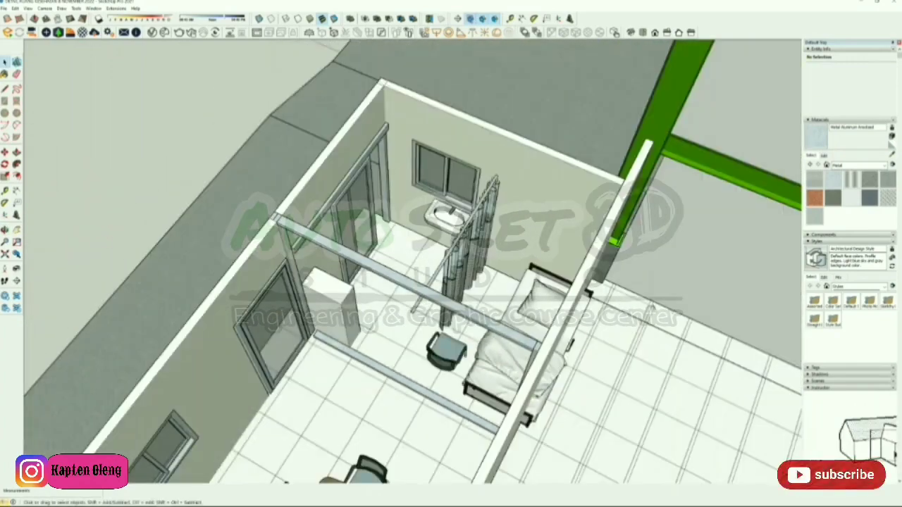
{"action": "right_click", "coordinate": [355, 173]}
{"action": "left_click", "coordinate": [370, 189]}
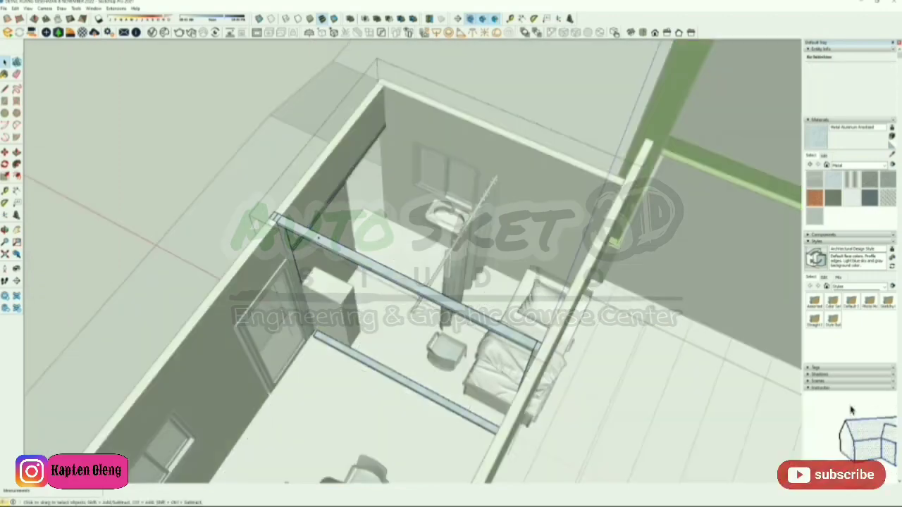
Copy the partition's post at the front wall over to the clinic side and rotate the copy about its vertical axis
{"action": "scroll", "coordinate": [351, 159], "scroll_direction": "up", "scroll_amount": 2}
{"action": "middle_click_drag", "start_coordinate": [350, 159], "coordinate": [179, 189]}
{"action": "scroll", "coordinate": [291, 131], "scroll_direction": "up", "scroll_amount": 2}
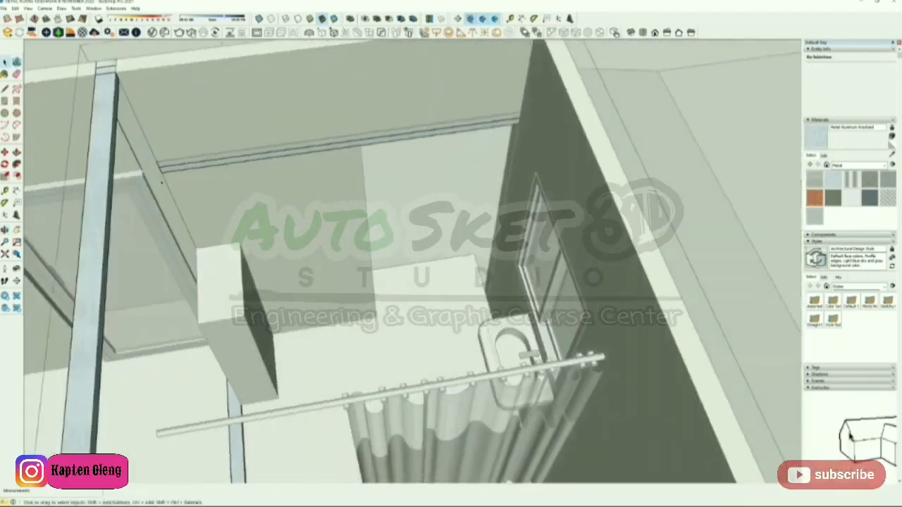
{"action": "scroll", "coordinate": [179, 189], "scroll_direction": "down", "scroll_amount": 1}
{"action": "left_click", "coordinate": [171, 187]}
{"action": "scroll", "coordinate": [182, 190], "scroll_direction": "down", "scroll_amount": 2}
{"action": "key", "text": "m"}
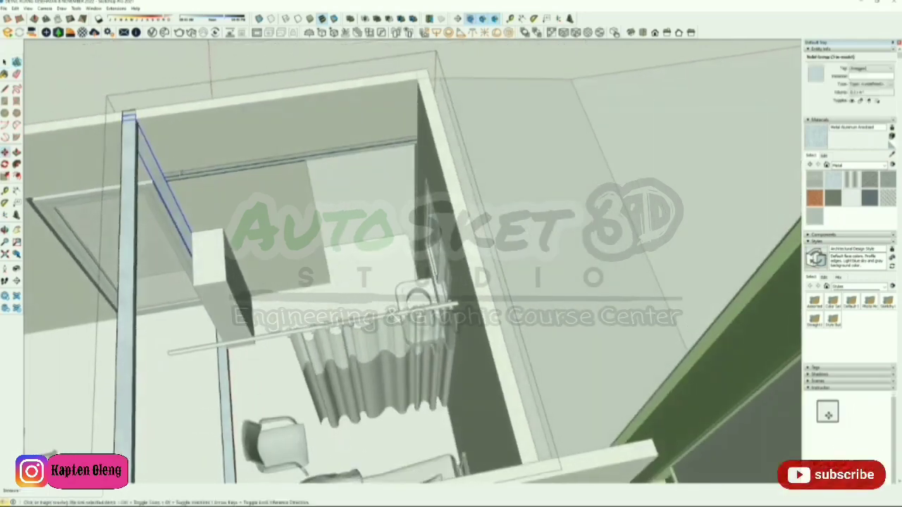
{"action": "scroll", "coordinate": [126, 123], "scroll_direction": "up", "scroll_amount": 2}
{"action": "middle_click_drag", "start_coordinate": [126, 123], "coordinate": [127, 156]}
{"action": "scroll", "coordinate": [129, 156], "scroll_direction": "up", "scroll_amount": 1}
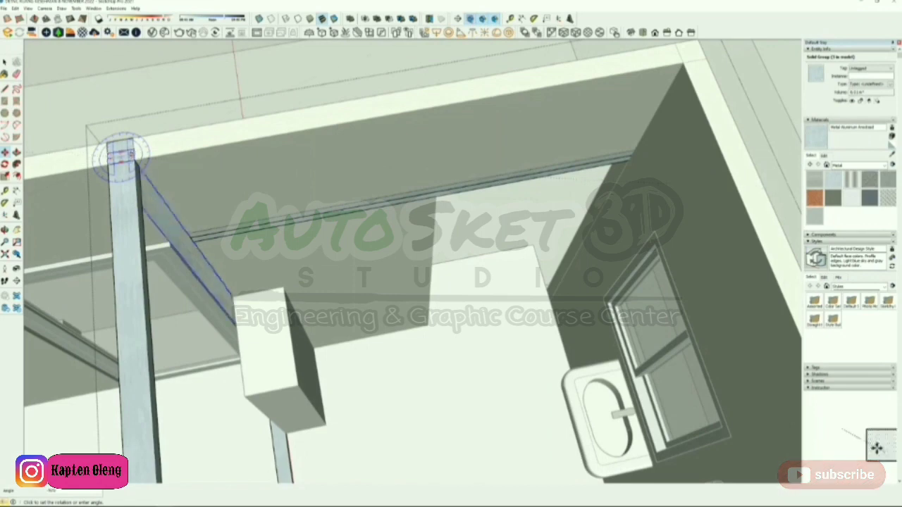
{"action": "key", "text": "m"}
{"action": "left_click", "coordinate": [127, 155]}
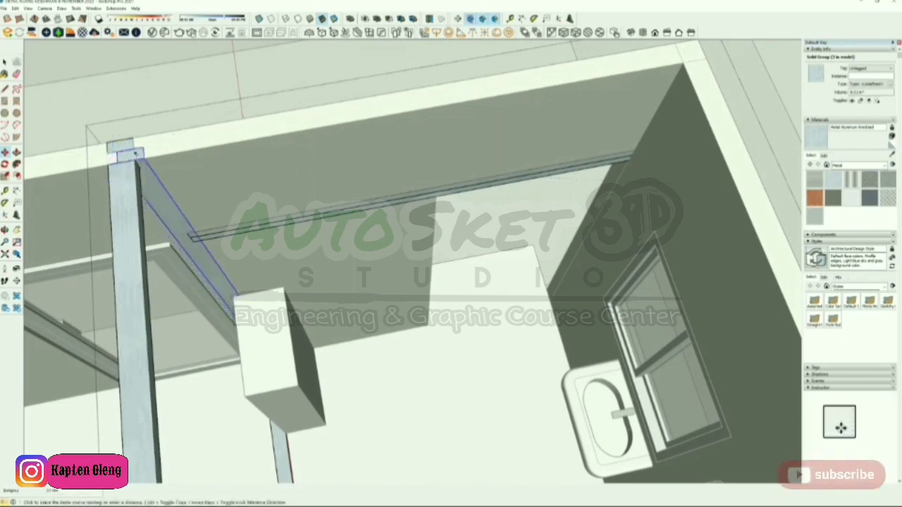
{"action": "key", "text": "ctrl"}
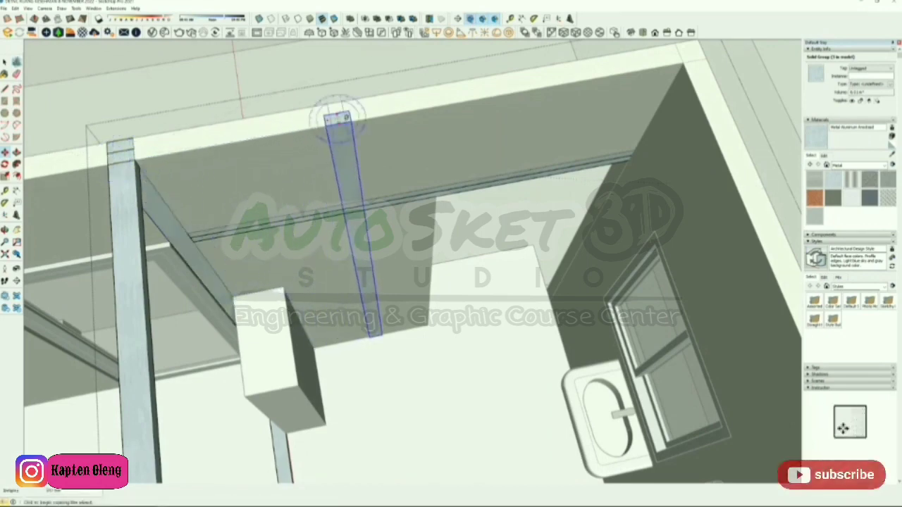
{"action": "left_click", "coordinate": [338, 118]}
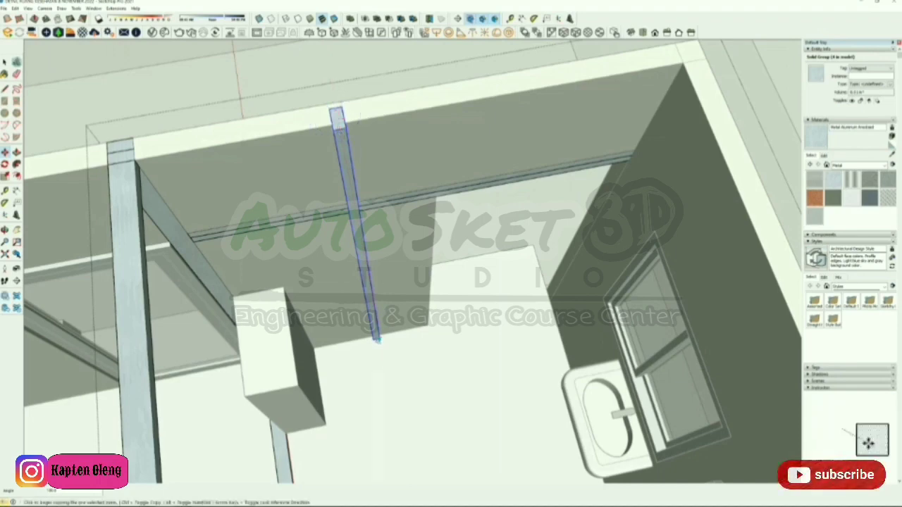
Move the copied post by its base corner to the wall edge at the side of the clinic's door opening
{"action": "scroll", "coordinate": [378, 341], "scroll_direction": "up", "scroll_amount": 1}
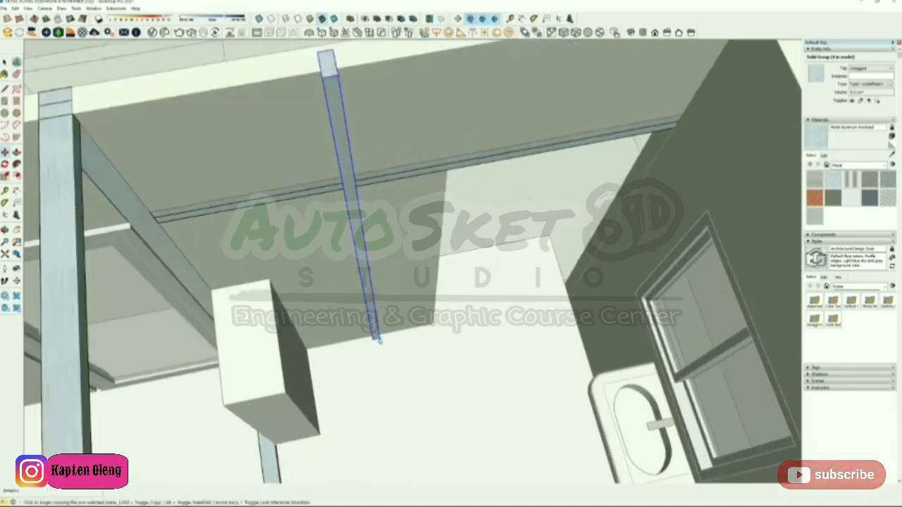
{"action": "left_click", "coordinate": [379, 340]}
{"action": "key", "text": "ctrl"}
{"action": "left_click", "coordinate": [383, 337]}
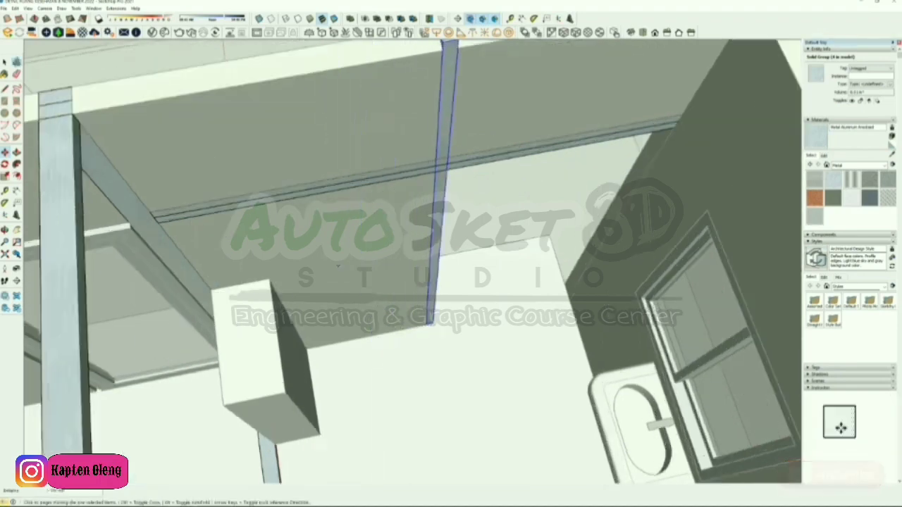
{"action": "scroll", "coordinate": [362, 285], "scroll_direction": "down", "scroll_amount": 4}
{"action": "scroll", "coordinate": [385, 202], "scroll_direction": "up", "scroll_amount": 1}
{"action": "middle_click_drag", "start_coordinate": [386, 203], "coordinate": [212, 141]}
{"action": "scroll", "coordinate": [398, 347], "scroll_direction": "up", "scroll_amount": 5}
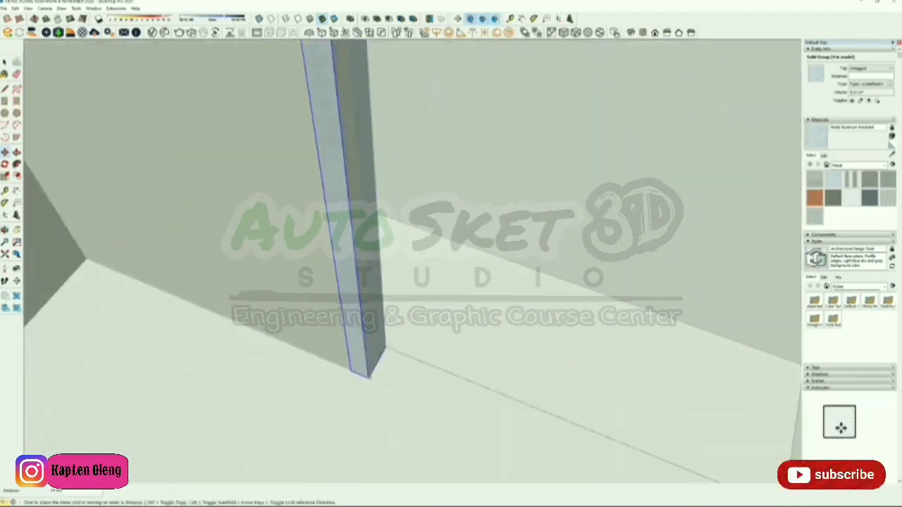
{"action": "scroll", "coordinate": [369, 386], "scroll_direction": "down", "scroll_amount": 5}
{"action": "mouse_move", "coordinate": [396, 397]}
{"action": "middle_mouse_down"}
{"action": "mouse_move", "coordinate": [384, 394]}
{"action": "mouse_move", "coordinate": [369, 265]}
{"action": "mouse_move", "coordinate": [453, 278]}
{"action": "mouse_move", "coordinate": [538, 261]}
{"action": "middle_mouse_up"}
{"action": "scroll", "coordinate": [416, 270], "scroll_direction": "down", "scroll_amount": 2}
{"action": "middle_click_drag", "start_coordinate": [380, 233], "coordinate": [465, 317]}
{"action": "mouse_move", "coordinate": [409, 282]}
{"action": "middle_mouse_down"}
{"action": "mouse_move", "coordinate": [553, 303]}
{"action": "mouse_move", "coordinate": [514, 282]}
{"action": "mouse_move", "coordinate": [536, 233]}
{"action": "mouse_move", "coordinate": [453, 286]}
{"action": "mouse_move", "coordinate": [308, 259]}
{"action": "mouse_move", "coordinate": [96, 265]}
{"action": "mouse_move", "coordinate": [239, 276]}
{"action": "mouse_move", "coordinate": [66, 289]}
{"action": "middle_mouse_up"}
{"action": "key", "text": "space"}
Extend the front rail with Push/Pull over the meeting room door to the far top corner of its frame
{"action": "scroll", "coordinate": [66, 289], "scroll_direction": "down", "scroll_amount": 8}
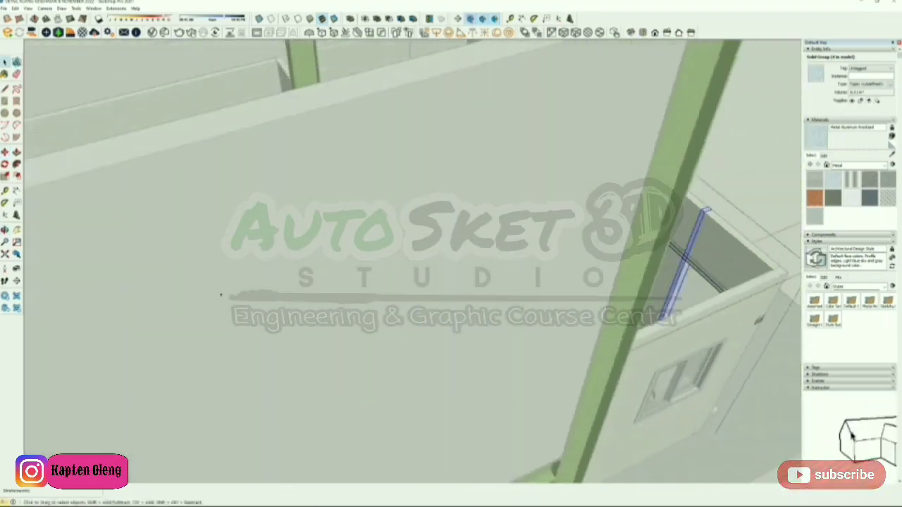
{"action": "mouse_move", "coordinate": [597, 312]}
{"action": "middle_mouse_down"}
{"action": "mouse_move", "coordinate": [493, 264]}
{"action": "mouse_move", "coordinate": [303, 267]}
{"action": "middle_mouse_up"}
{"action": "scroll", "coordinate": [493, 264], "scroll_direction": "up", "scroll_amount": 5}
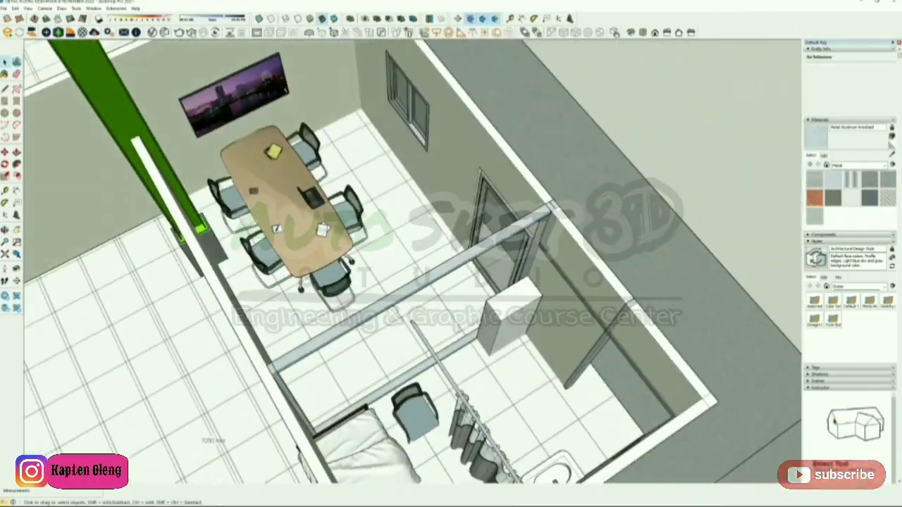
{"action": "scroll", "coordinate": [467, 218], "scroll_direction": "up", "scroll_amount": 2}
{"action": "middle_click_drag", "start_coordinate": [467, 218], "coordinate": [764, 180]}
{"action": "scroll", "coordinate": [567, 158], "scroll_direction": "up", "scroll_amount": 2}
{"action": "double_click", "coordinate": [567, 153]}
{"action": "scroll", "coordinate": [524, 81], "scroll_direction": "up", "scroll_amount": 2}
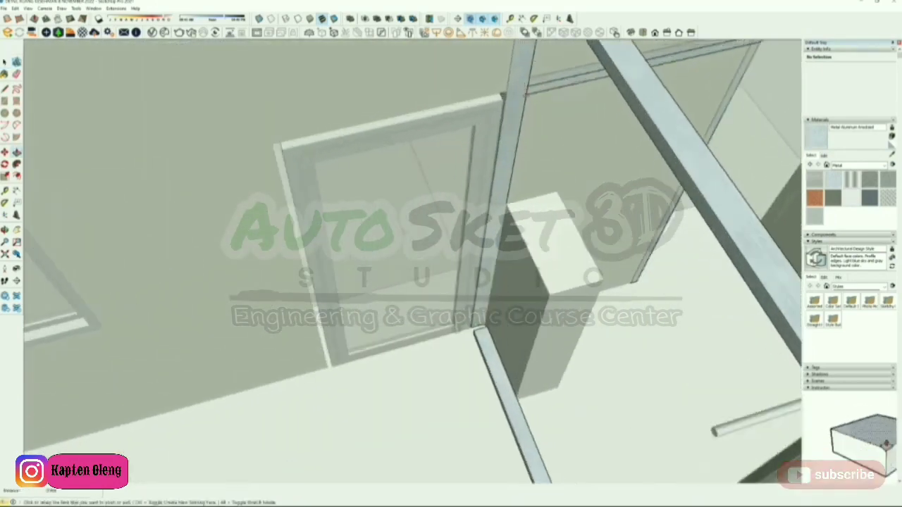
{"action": "scroll", "coordinate": [497, 99], "scroll_direction": "up", "scroll_amount": 2}
{"action": "key", "text": "space"}
{"action": "double_click", "coordinate": [533, 91]}
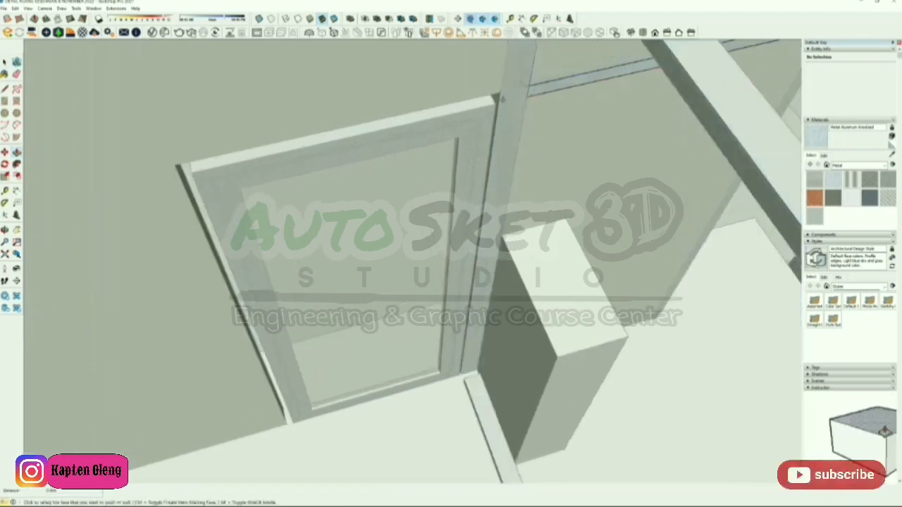
{"action": "middle_click_drag", "start_coordinate": [514, 96], "coordinate": [535, 75]}
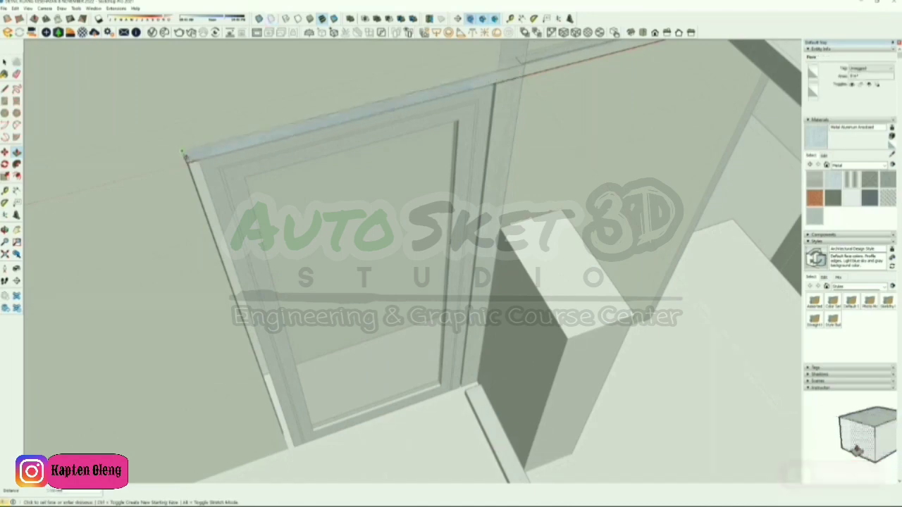
{"action": "left_click", "coordinate": [185, 156]}
{"action": "scroll", "coordinate": [492, 209], "scroll_direction": "down", "scroll_amount": 2}
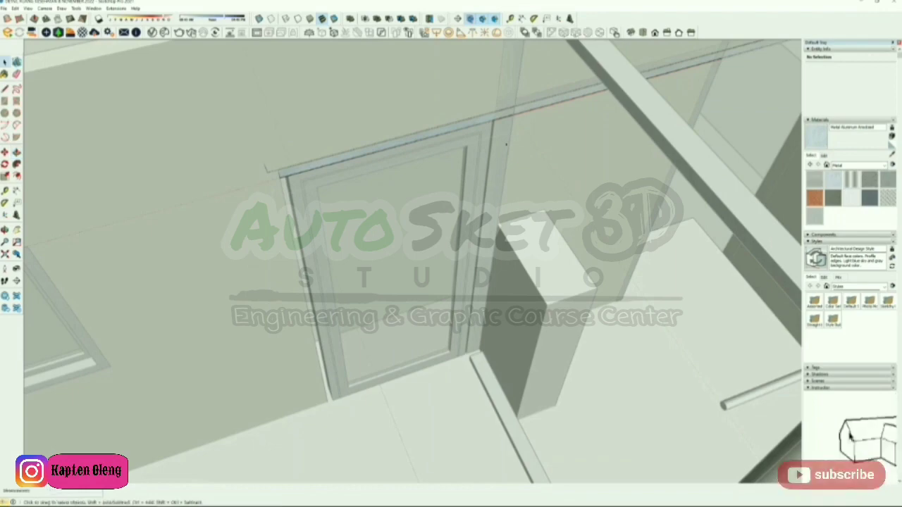
{"action": "scroll", "coordinate": [506, 145], "scroll_direction": "down", "scroll_amount": 3}
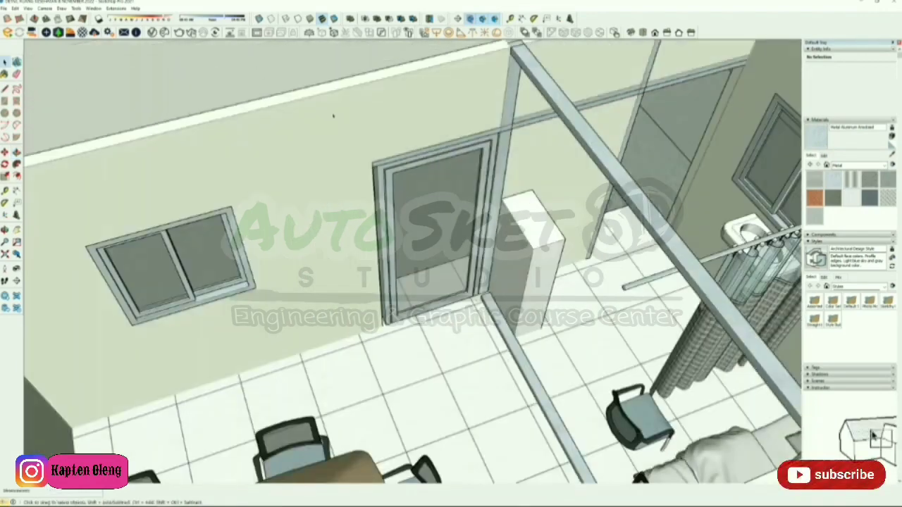
Copy the post beside the clinic opening to the far side of the meeting room door, under the rail's end
{"action": "scroll", "coordinate": [349, 172], "scroll_direction": "up", "scroll_amount": 5}
{"action": "middle_click_drag", "start_coordinate": [349, 171], "coordinate": [331, 185]}
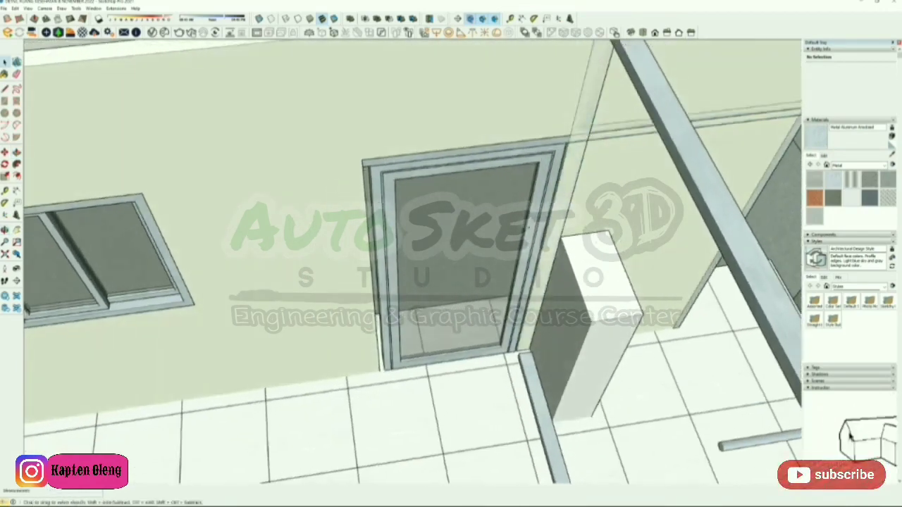
{"action": "scroll", "coordinate": [528, 227], "scroll_direction": "down", "scroll_amount": 3}
{"action": "scroll", "coordinate": [682, 229], "scroll_direction": "up", "scroll_amount": 2}
{"action": "double_click", "coordinate": [656, 233]}
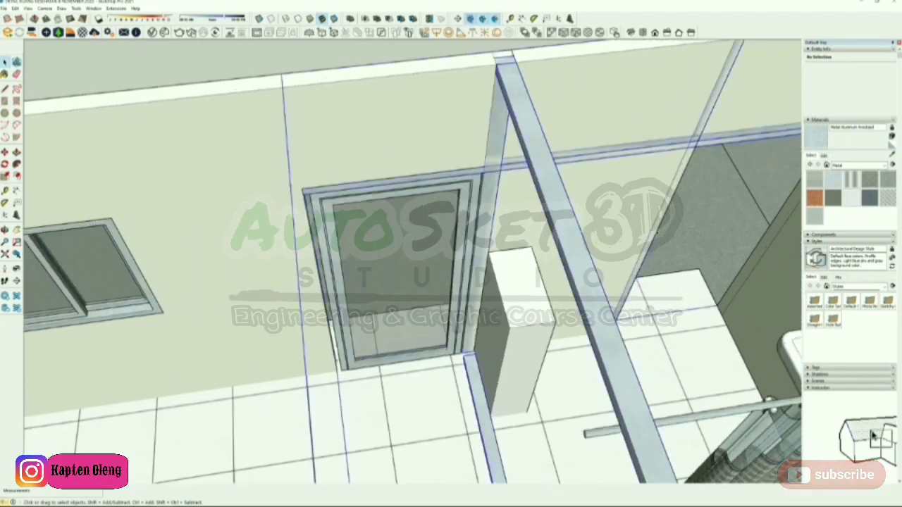
{"action": "middle_click_drag", "start_coordinate": [655, 245], "coordinate": [617, 361]}
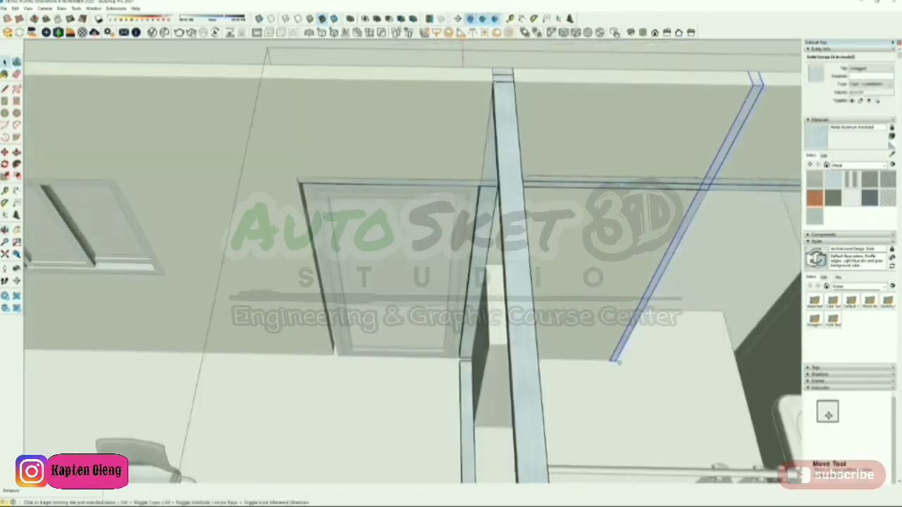
{"action": "key", "text": "ctrl"}
{"action": "left_click", "coordinate": [612, 359]}
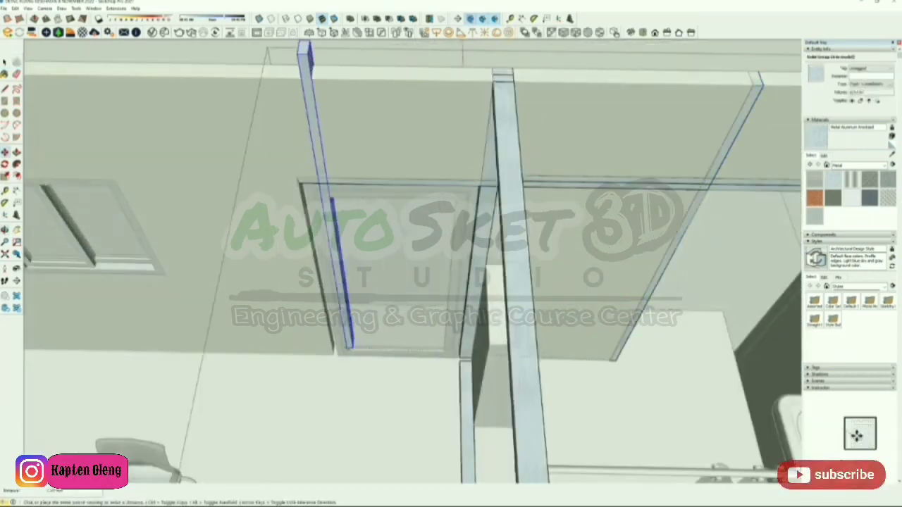
{"action": "scroll", "coordinate": [339, 350], "scroll_direction": "up", "scroll_amount": 3}
{"action": "left_click", "coordinate": [341, 352]}
{"action": "scroll", "coordinate": [384, 350], "scroll_direction": "down", "scroll_amount": 2}
{"action": "scroll", "coordinate": [384, 350], "scroll_direction": "down", "scroll_amount": 5}
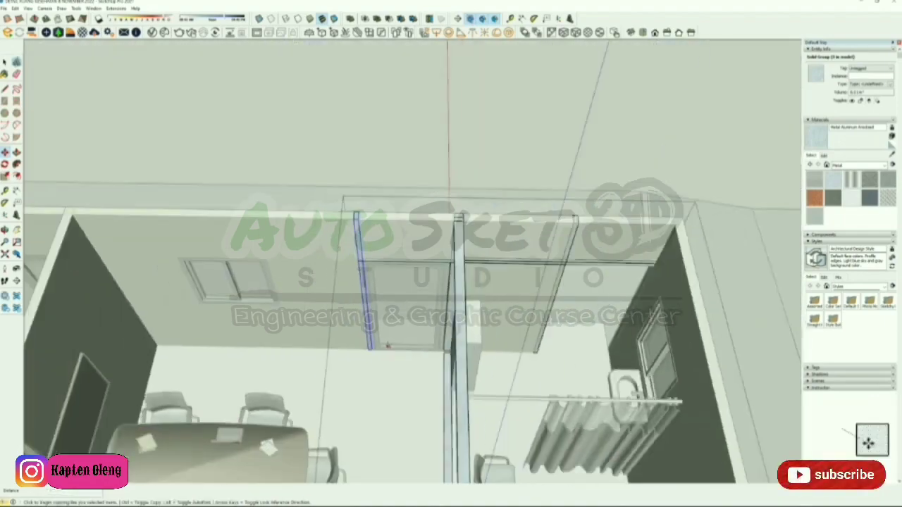
{"action": "left_click", "coordinate": [465, 118]}
{"action": "scroll", "coordinate": [465, 118], "scroll_direction": "down", "scroll_amount": 2}
{"action": "left_click", "coordinate": [465, 118]}
Examine the aluminium posts and rail along the clinic and meeting room front from inside and above
{"action": "middle_click_drag", "start_coordinate": [423, 225], "coordinate": [392, 198]}
{"action": "middle_click_drag", "start_coordinate": [509, 269], "coordinate": [107, 231]}
{"action": "middle_click_drag", "start_coordinate": [376, 335], "coordinate": [746, 337]}
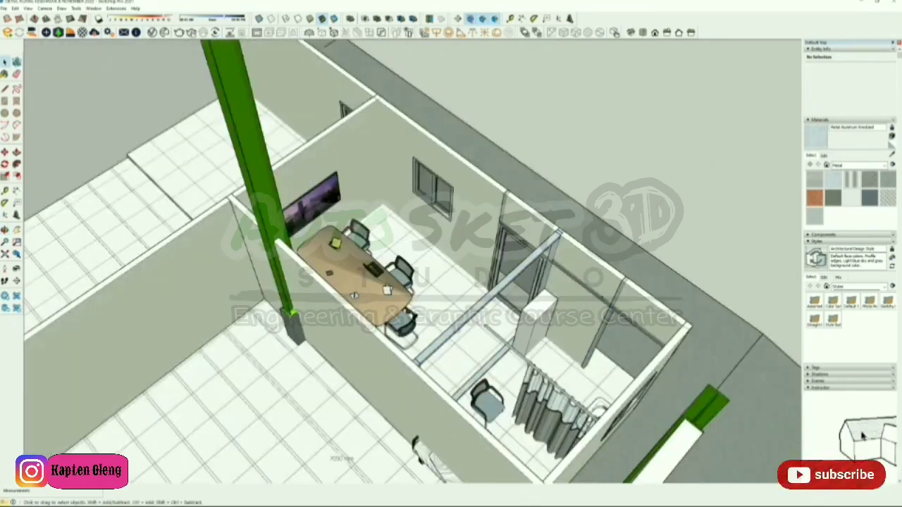
{"action": "middle_click_drag", "start_coordinate": [602, 298], "coordinate": [635, 306]}
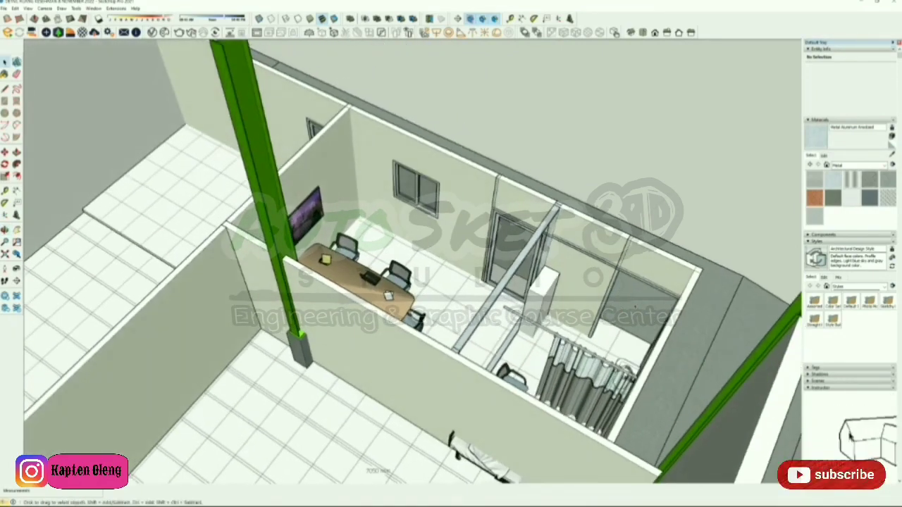
{"action": "middle_click_drag", "start_coordinate": [629, 270], "coordinate": [655, 253]}
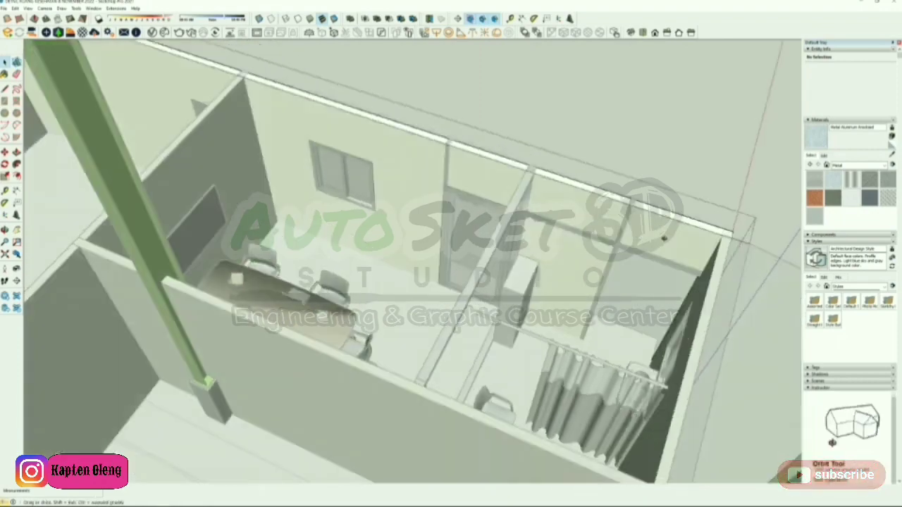
{"action": "middle_click_drag", "start_coordinate": [663, 238], "coordinate": [575, 227]}
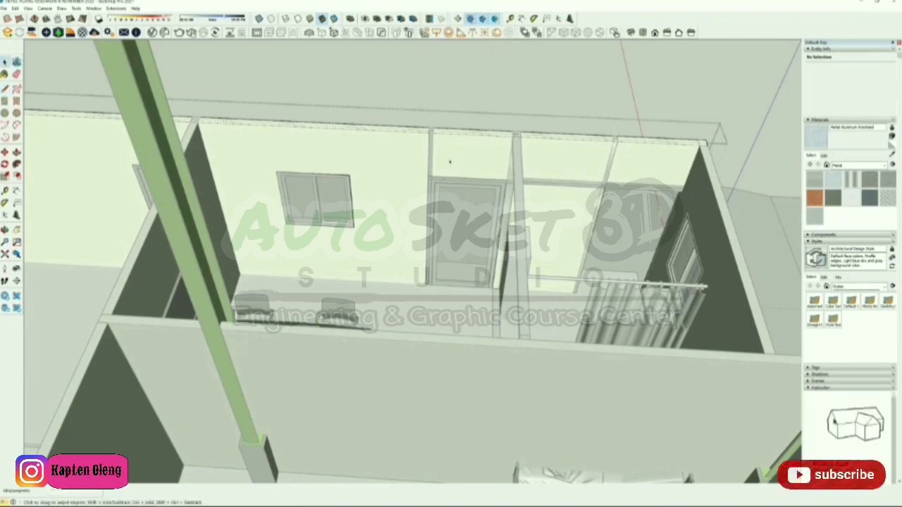
Push the front wall's face around the clinic and meeting room doors through the wall thickness to cut it away
{"action": "left_click", "coordinate": [469, 162]}
{"action": "middle_click_drag", "start_coordinate": [469, 163], "coordinate": [357, 243]}
{"action": "key", "text": "p"}
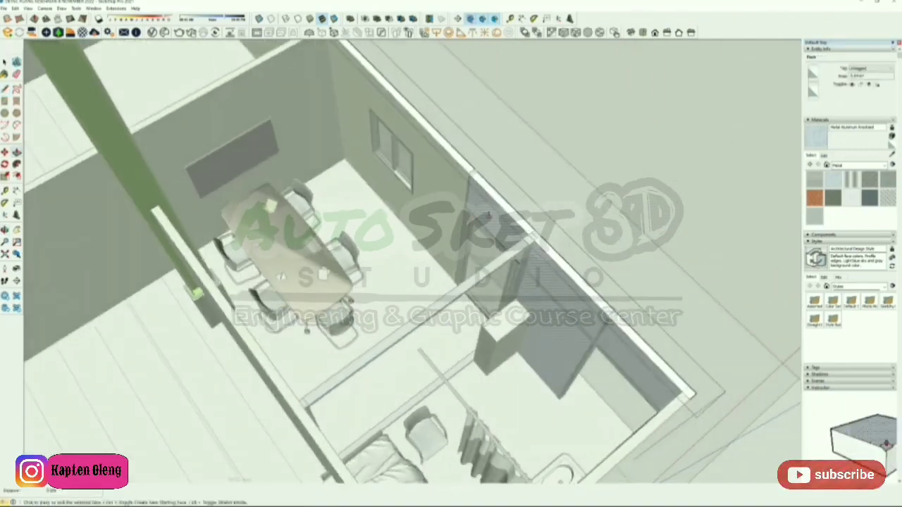
{"action": "middle_click_drag", "start_coordinate": [485, 215], "coordinate": [768, 131]}
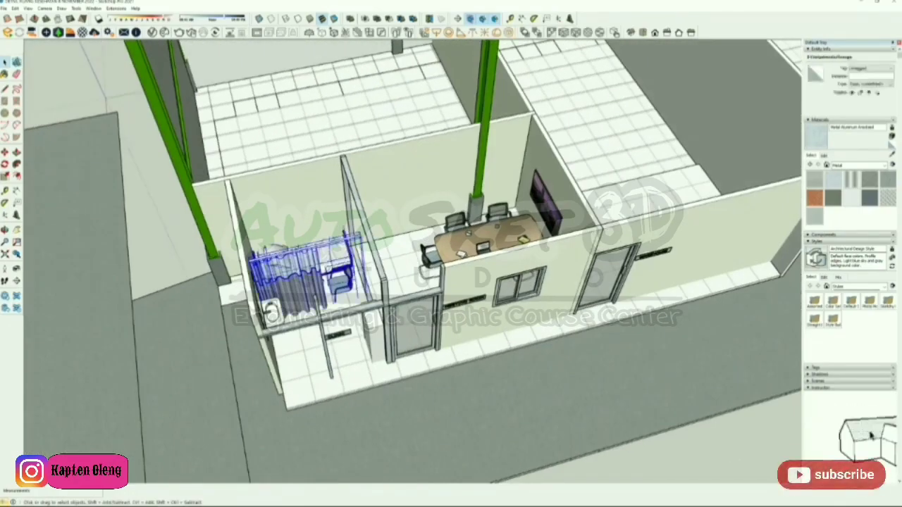
Move the bed, chair and curtain together towards the clinic's front, and shift the chair and curtain back closer to the bed
{"action": "middle_click_drag", "start_coordinate": [343, 232], "coordinate": [553, 377]}
{"action": "scroll", "coordinate": [355, 342], "scroll_direction": "up", "scroll_amount": 3}
{"action": "middle_click_drag", "start_coordinate": [356, 341], "coordinate": [418, 393]}
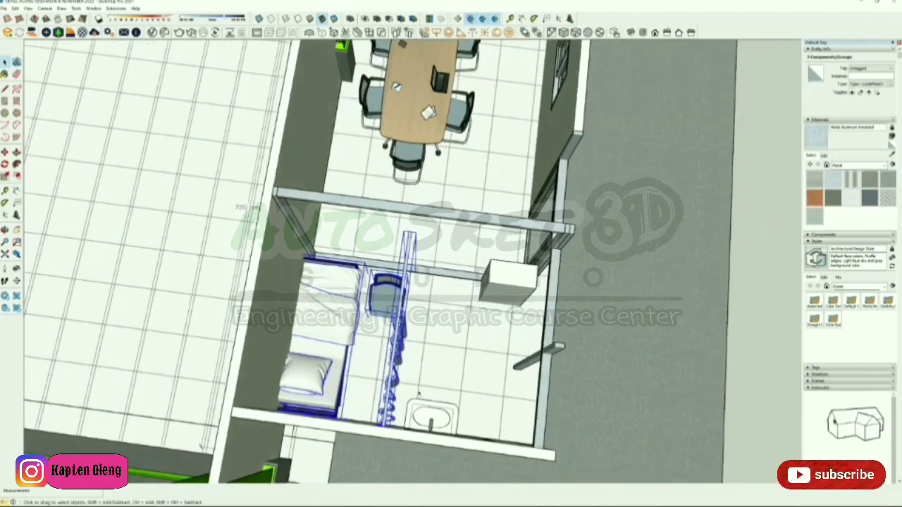
{"action": "left_click", "coordinate": [433, 357]}
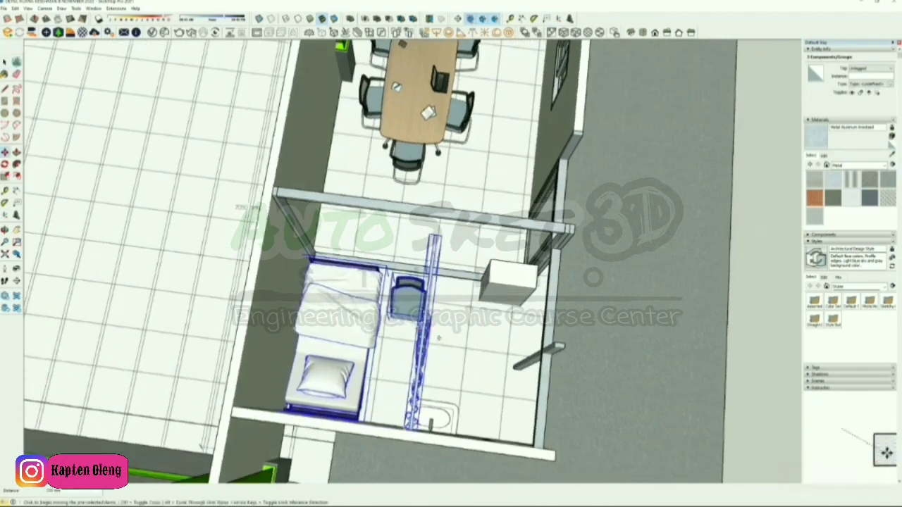
{"action": "left_click", "coordinate": [426, 341]}
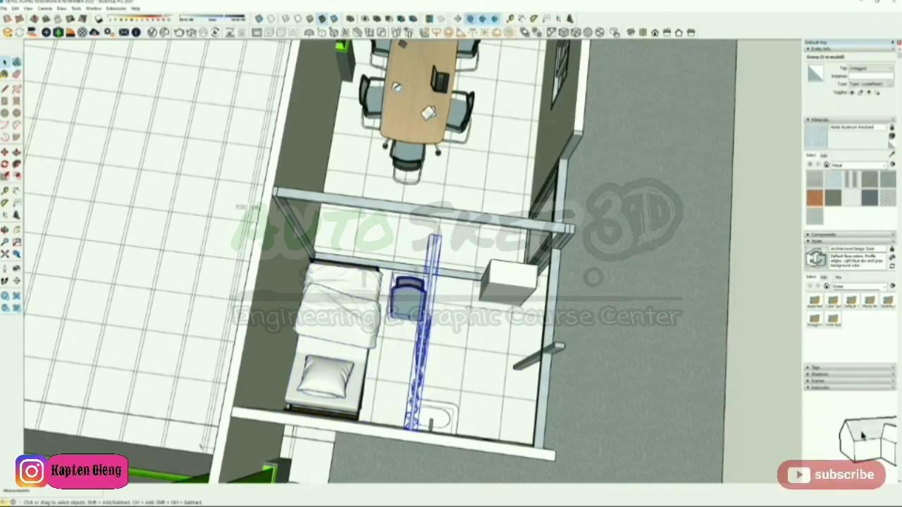
{"action": "left_click", "coordinate": [480, 339]}
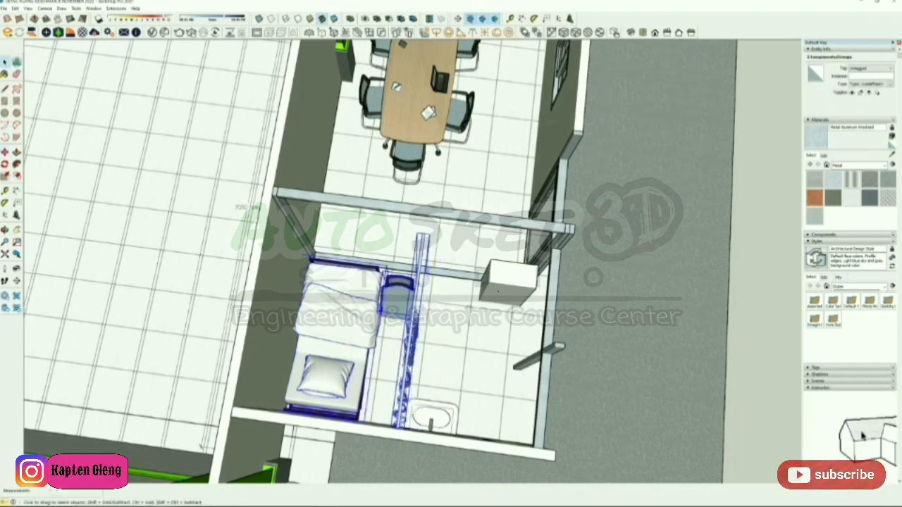
Group the cabinet with the clinic's bed, chair and curtain, and hide the group
{"action": "right_click", "coordinate": [498, 289]}
{"action": "left_click", "coordinate": [521, 359]}
{"action": "right_click", "coordinate": [504, 286]}
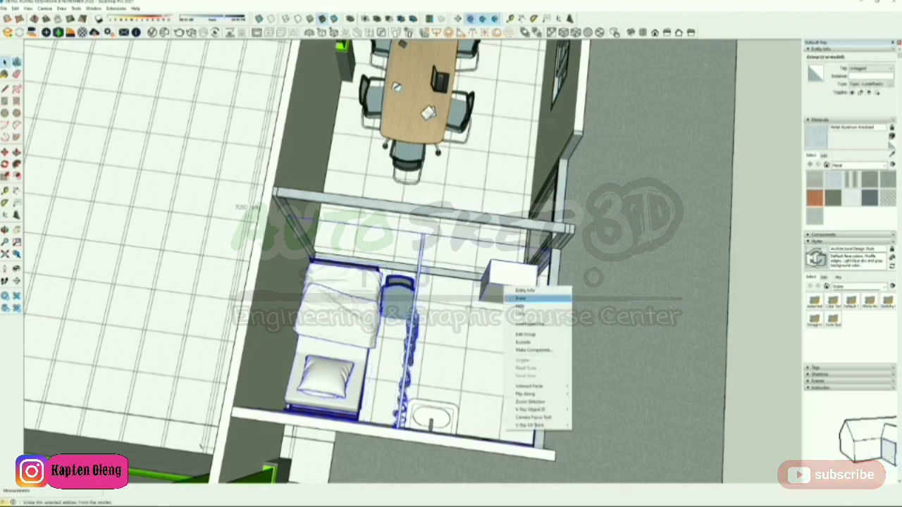
{"action": "left_click", "coordinate": [528, 307]}
Extend the partition's floor rail with Push/Pull until it meets the aluminium post beside the meeting room door
{"action": "middle_click_drag", "start_coordinate": [528, 307], "coordinate": [472, 316]}
{"action": "scroll", "coordinate": [535, 340], "scroll_direction": "up", "scroll_amount": 3}
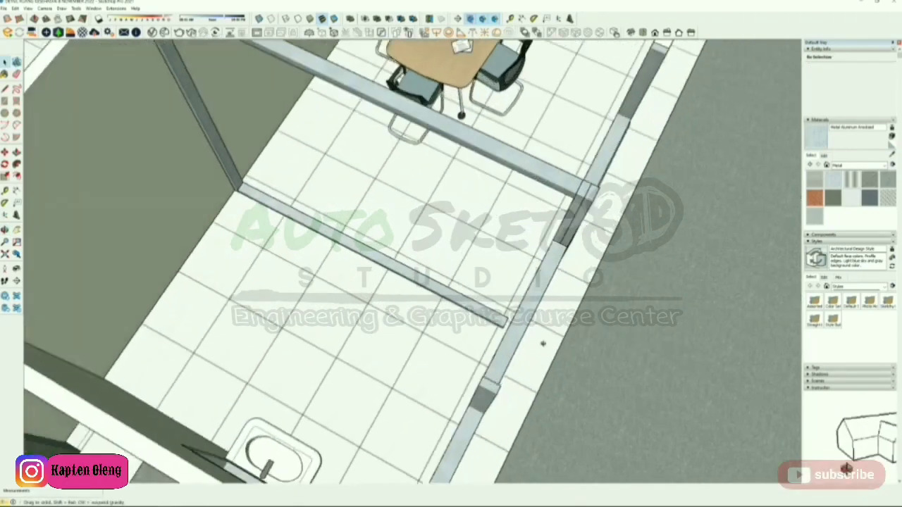
{"action": "middle_click_drag", "start_coordinate": [543, 342], "coordinate": [472, 278]}
{"action": "scroll", "coordinate": [493, 296], "scroll_direction": "up", "scroll_amount": 2}
{"action": "scroll", "coordinate": [513, 380], "scroll_direction": "up", "scroll_amount": 5}
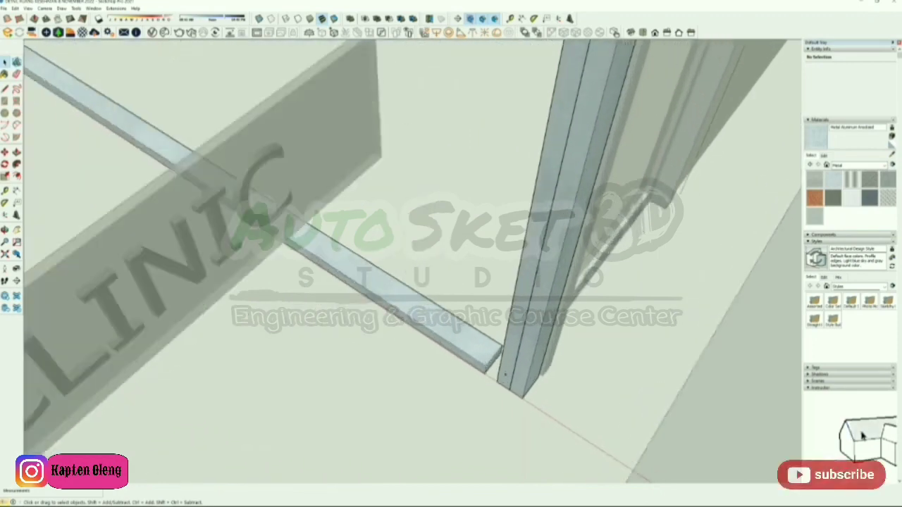
{"action": "key", "text": "space"}
{"action": "double_click", "coordinate": [492, 364]}
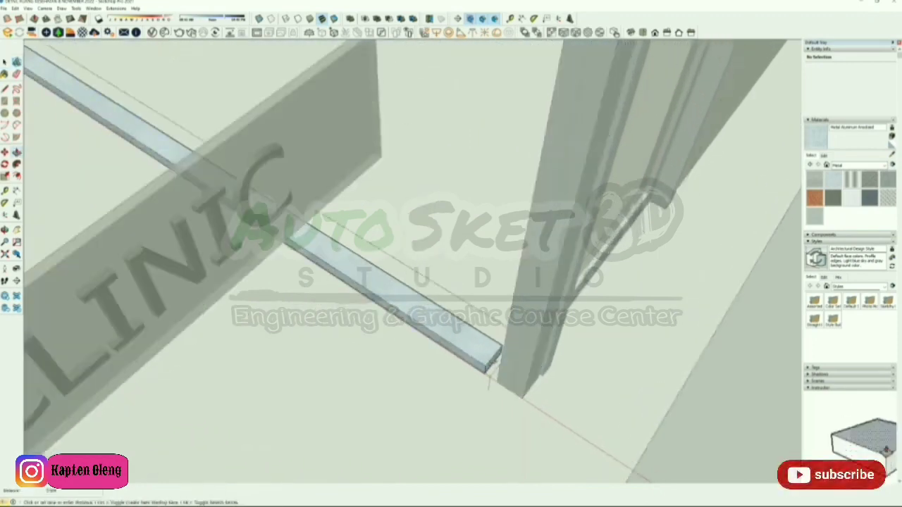
{"action": "left_click", "coordinate": [494, 357]}
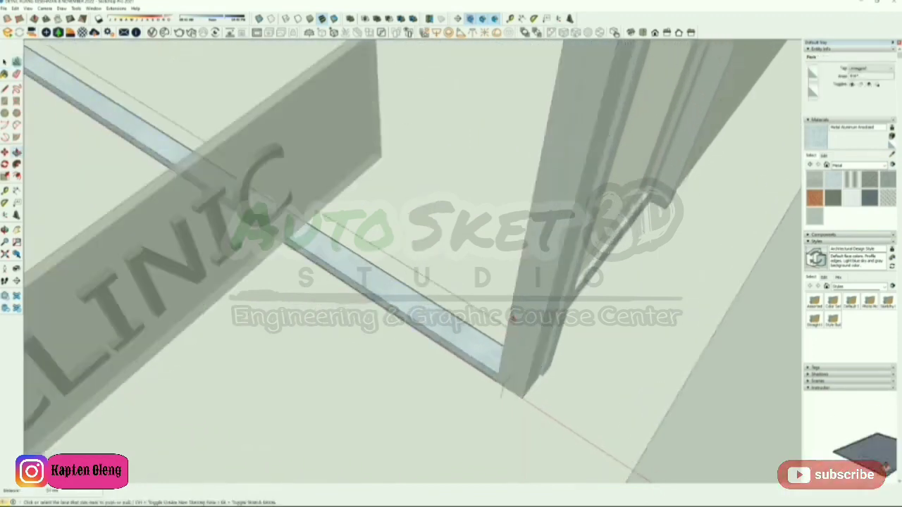
{"action": "scroll", "coordinate": [528, 352], "scroll_direction": "down", "scroll_amount": 6}
{"action": "key", "text": "space"}
{"action": "left_click", "coordinate": [495, 392]}
Group the parts of the CLINIC sign and hide the group
{"action": "scroll", "coordinate": [498, 381], "scroll_direction": "down", "scroll_amount": 3}
{"action": "left_click", "coordinate": [552, 409]}
{"action": "middle_click_drag", "start_coordinate": [552, 408], "coordinate": [384, 353]}
{"action": "scroll", "coordinate": [479, 349], "scroll_direction": "up", "scroll_amount": 2}
{"action": "left_click", "coordinate": [421, 360]}
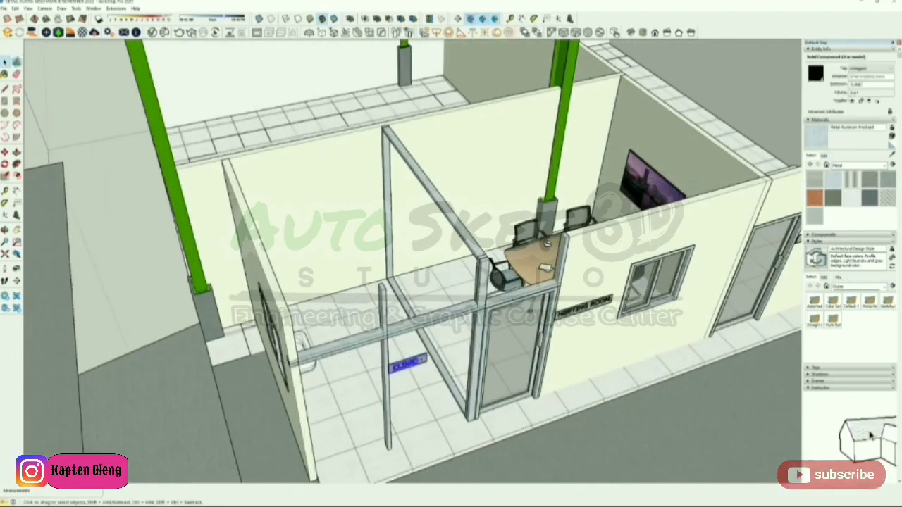
{"action": "right_click", "coordinate": [421, 359]}
{"action": "left_click", "coordinate": [451, 265]}
{"action": "right_click", "coordinate": [411, 364]}
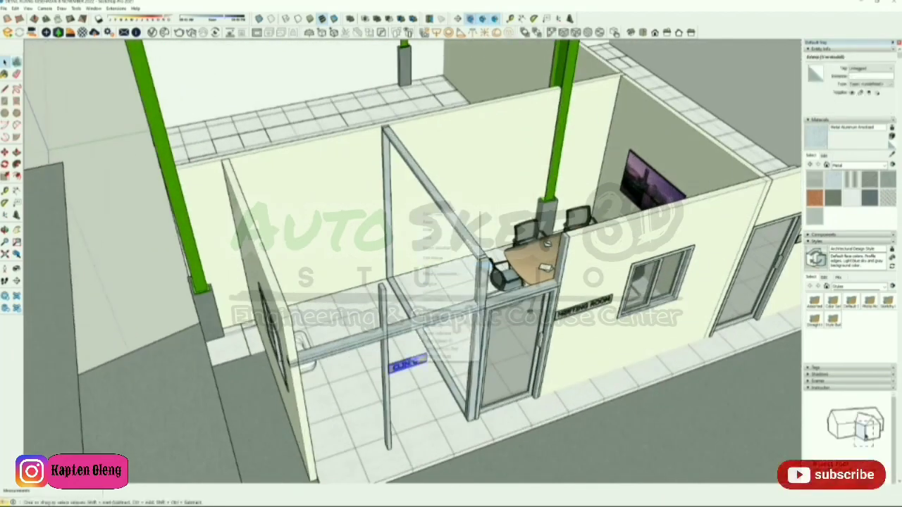
{"action": "left_click", "coordinate": [440, 234]}
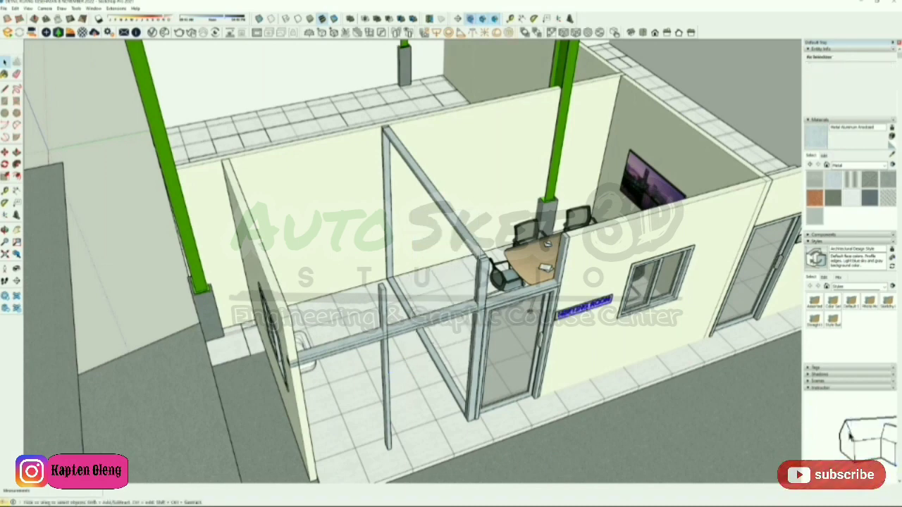
Group the parts of the meeting room sign beside its door and hide the group
{"action": "left_click", "coordinate": [597, 303]}
{"action": "right_click", "coordinate": [609, 303]}
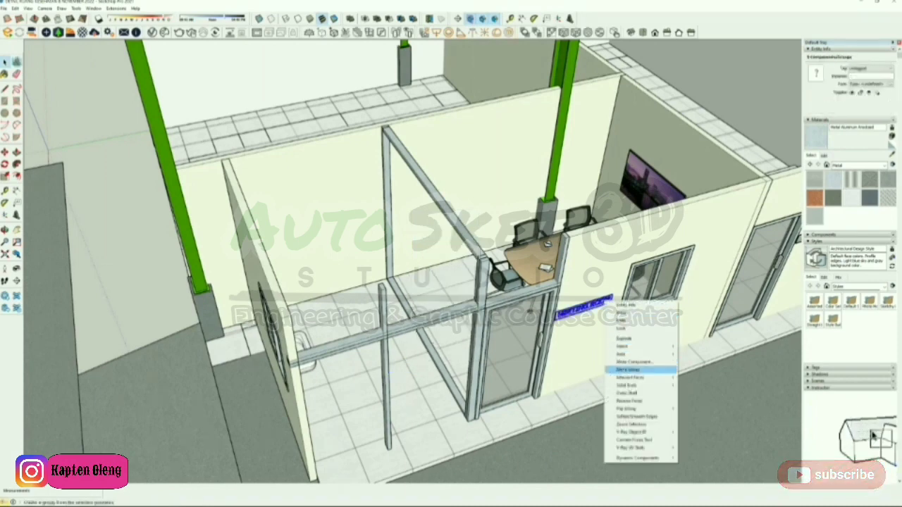
{"action": "left_click", "coordinate": [623, 368]}
{"action": "right_click", "coordinate": [604, 305]}
{"action": "left_click", "coordinate": [620, 322]}
{"action": "scroll", "coordinate": [569, 334], "scroll_direction": "down", "scroll_amount": 2}
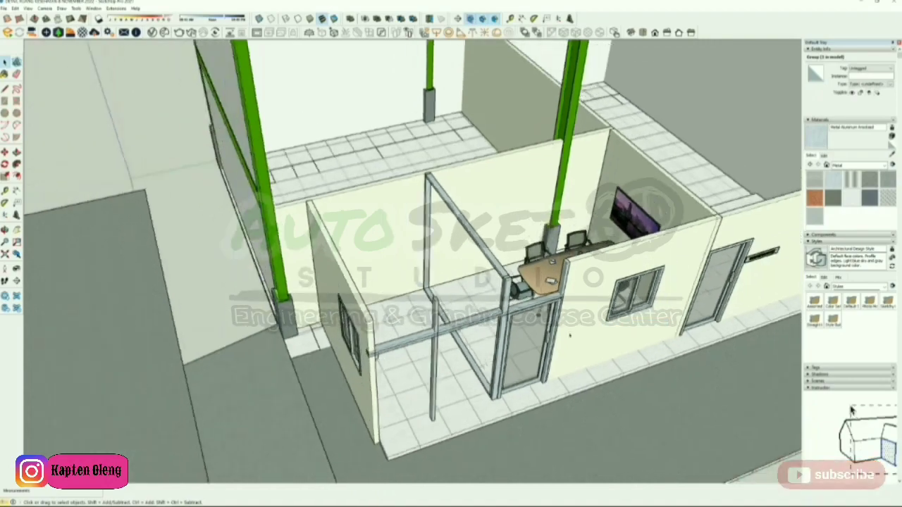
Draw a rectangular face above the front rail between the clinic's side wall corner and the post beside the meeting room door
{"action": "middle_click_drag", "start_coordinate": [569, 333], "coordinate": [624, 380]}
{"action": "scroll", "coordinate": [314, 310], "scroll_direction": "up", "scroll_amount": 2}
{"action": "scroll", "coordinate": [314, 310], "scroll_direction": "down", "scroll_amount": 2}
{"action": "scroll", "coordinate": [444, 219], "scroll_direction": "up", "scroll_amount": 2}
{"action": "scroll", "coordinate": [444, 219], "scroll_direction": "down", "scroll_amount": 2}
{"action": "middle_click_drag", "start_coordinate": [620, 317], "coordinate": [369, 252]}
{"action": "scroll", "coordinate": [264, 270], "scroll_direction": "up", "scroll_amount": 1}
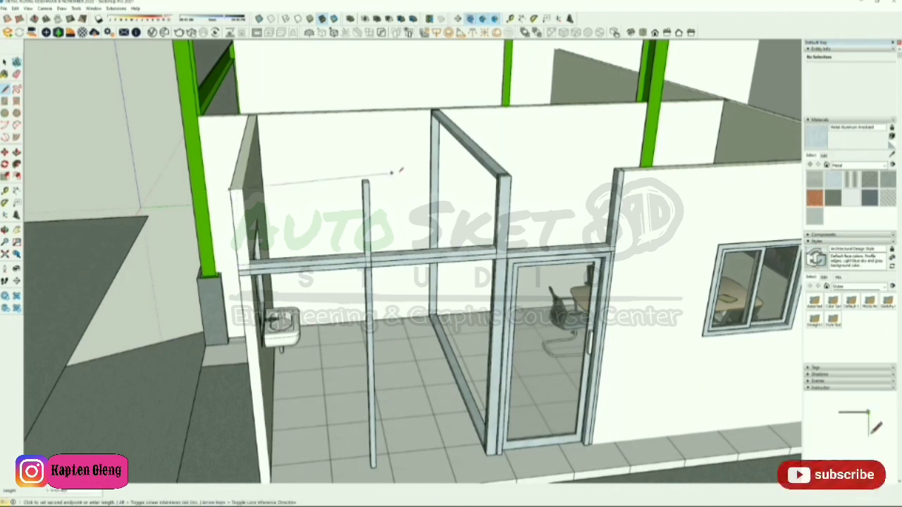
{"action": "left_click", "coordinate": [510, 175]}
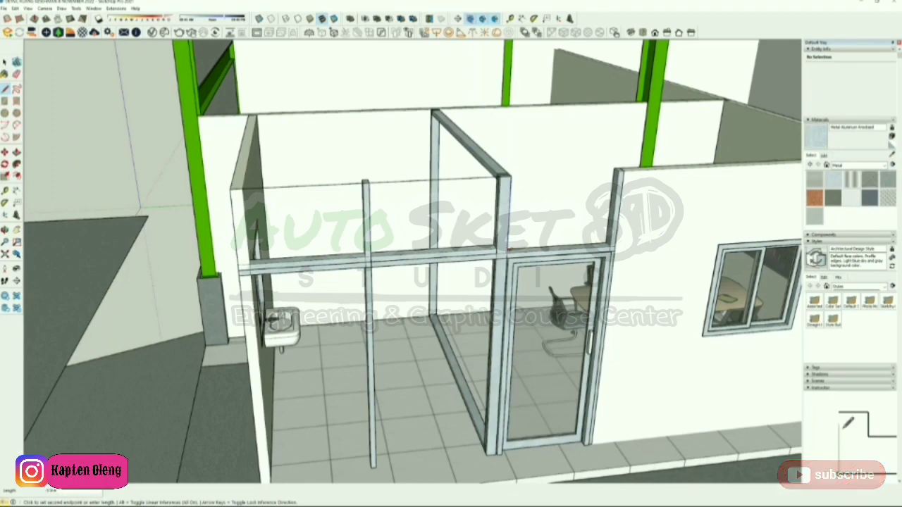
{"action": "left_click", "coordinate": [241, 264]}
Select the new face above the clinic's front rail with its edges and make it a group
{"action": "scroll", "coordinate": [241, 265], "scroll_direction": "down", "scroll_amount": 1}
{"action": "middle_click_drag", "start_coordinate": [592, 254], "coordinate": [399, 234]}
{"action": "key", "text": "space"}
{"action": "double_click", "coordinate": [342, 215]}
{"action": "right_click", "coordinate": [342, 216]}
{"action": "left_click", "coordinate": [359, 275]}
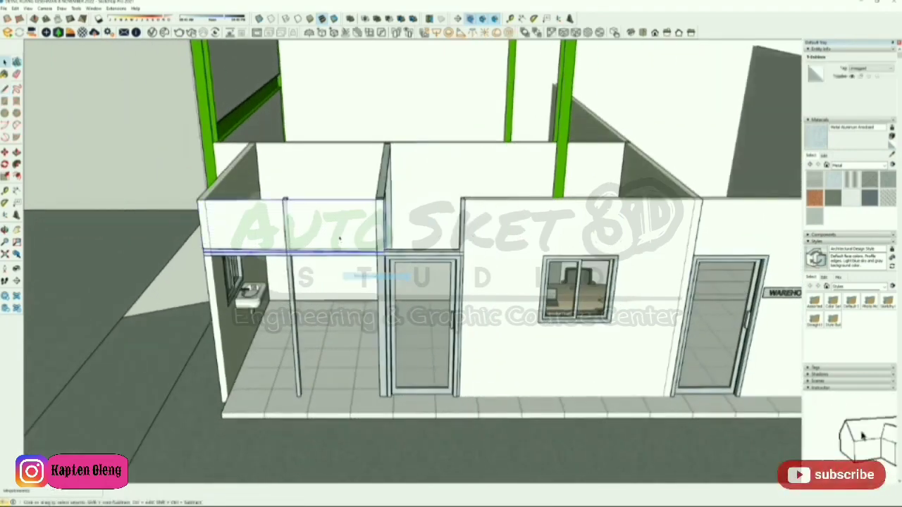
Give the grouped face above the clinic's front rail thickness with Push/Pull to form a solid panel
{"action": "middle_click_drag", "start_coordinate": [340, 237], "coordinate": [356, 312]}
{"action": "double_click", "coordinate": [354, 299]}
{"action": "key", "text": "p"}
{"action": "left_click", "coordinate": [357, 312]}
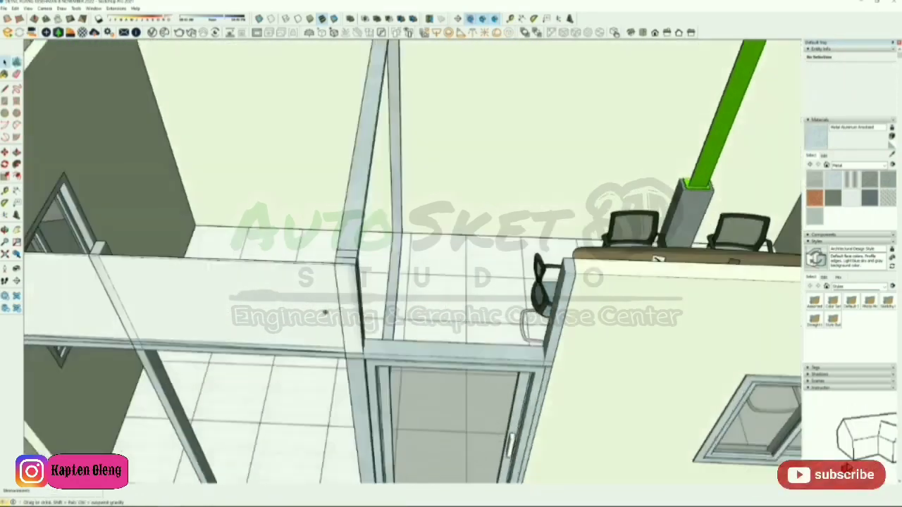
{"action": "middle_click_drag", "start_coordinate": [325, 312], "coordinate": [283, 290]}
{"action": "left_click", "coordinate": [283, 289]}
{"action": "scroll", "coordinate": [331, 317], "scroll_direction": "down", "scroll_amount": 3}
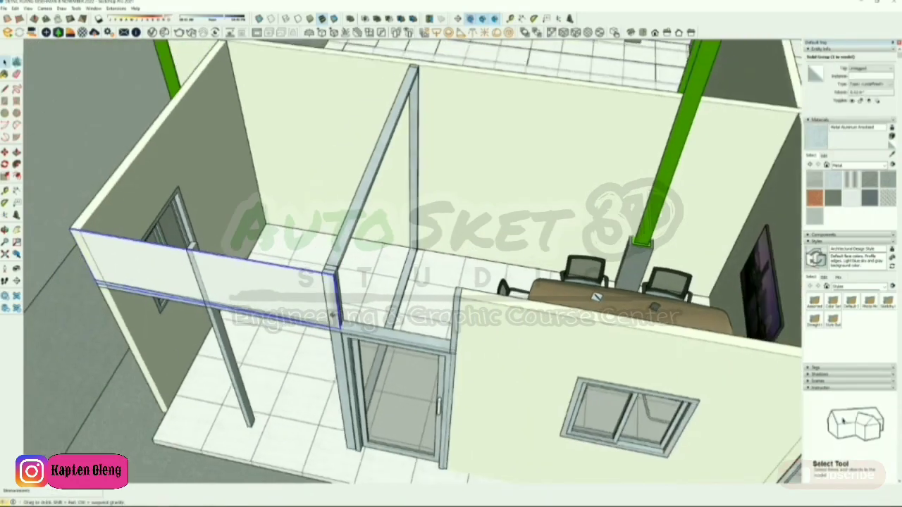
Copy the upper panel from the side wall corner to the post's top corner, above the meeting room door
{"action": "middle_click_drag", "start_coordinate": [332, 316], "coordinate": [362, 317]}
{"action": "key", "text": "m"}
{"action": "middle_click_drag", "start_coordinate": [109, 293], "coordinate": [230, 227]}
{"action": "scroll", "coordinate": [161, 203], "scroll_direction": "up", "scroll_amount": 3}
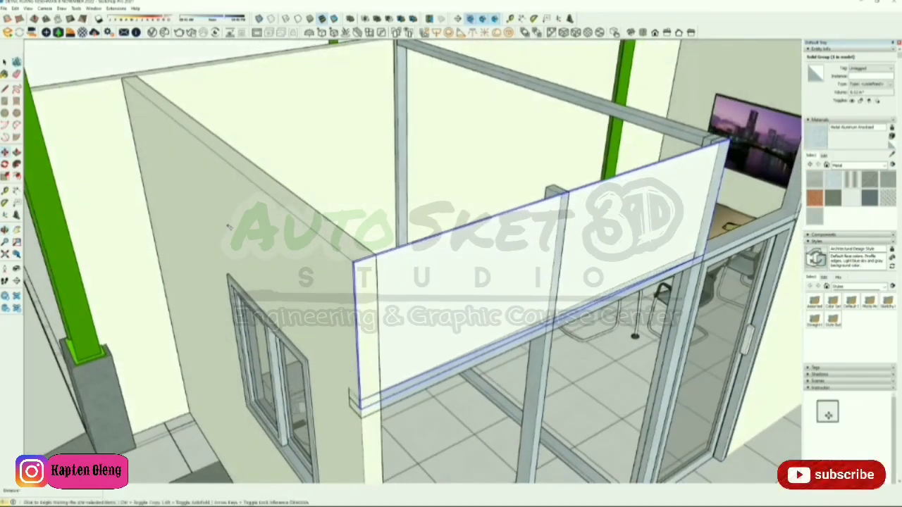
{"action": "scroll", "coordinate": [350, 264], "scroll_direction": "up", "scroll_amount": 3}
{"action": "left_click", "coordinate": [358, 261]}
{"action": "scroll", "coordinate": [211, 289], "scroll_direction": "down", "scroll_amount": 5}
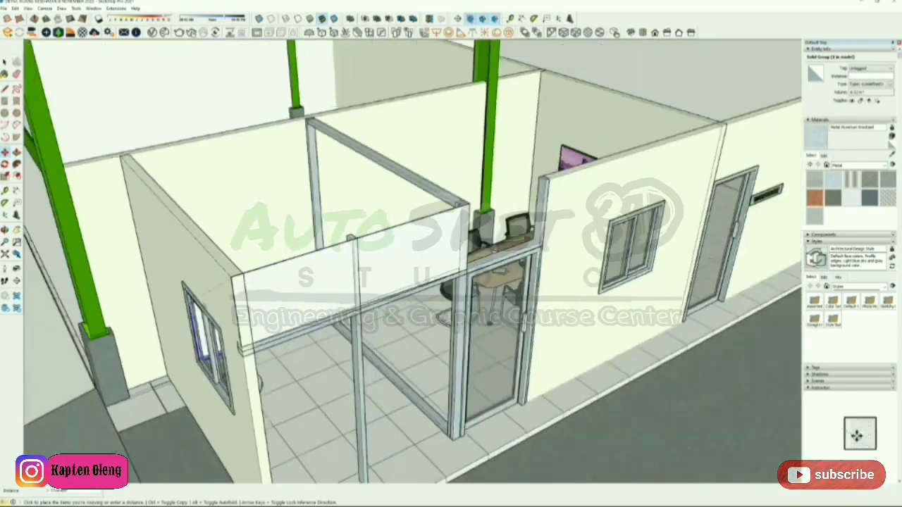
{"action": "scroll", "coordinate": [578, 281], "scroll_direction": "up", "scroll_amount": 1}
{"action": "scroll", "coordinate": [441, 227], "scroll_direction": "up", "scroll_amount": 3}
{"action": "key", "text": "ctrl"}
{"action": "left_click", "coordinate": [405, 207]}
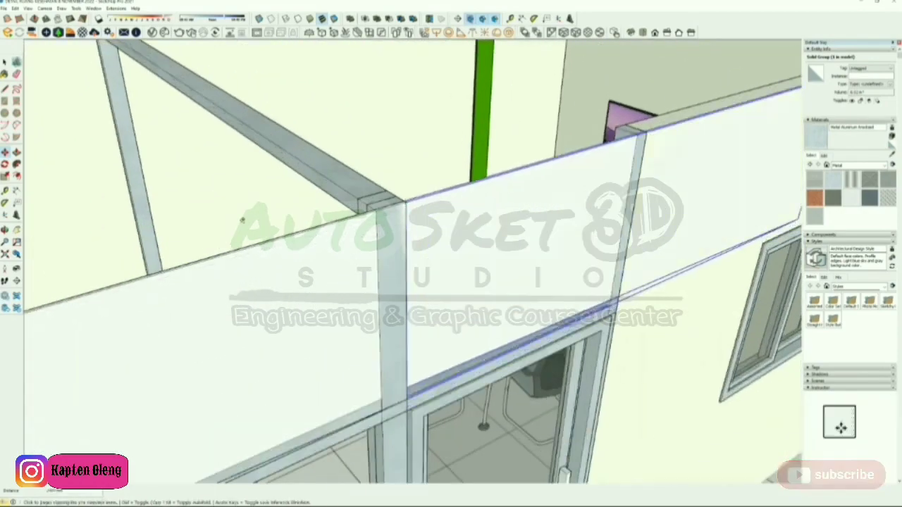
Try to shorten the copied panel with Push/Pull so it ends at the post on the meeting room door's far side
{"action": "scroll", "coordinate": [241, 217], "scroll_direction": "down", "scroll_amount": 4}
{"action": "middle_click_drag", "start_coordinate": [465, 275], "coordinate": [316, 231]}
{"action": "key", "text": "space"}
{"action": "double_click", "coordinate": [251, 196]}
{"action": "left_click", "coordinate": [335, 190]}
{"action": "scroll", "coordinate": [335, 190], "scroll_direction": "up", "scroll_amount": 2}
{"action": "left_click", "coordinate": [316, 228]}
{"action": "left_click", "coordinate": [304, 216]}
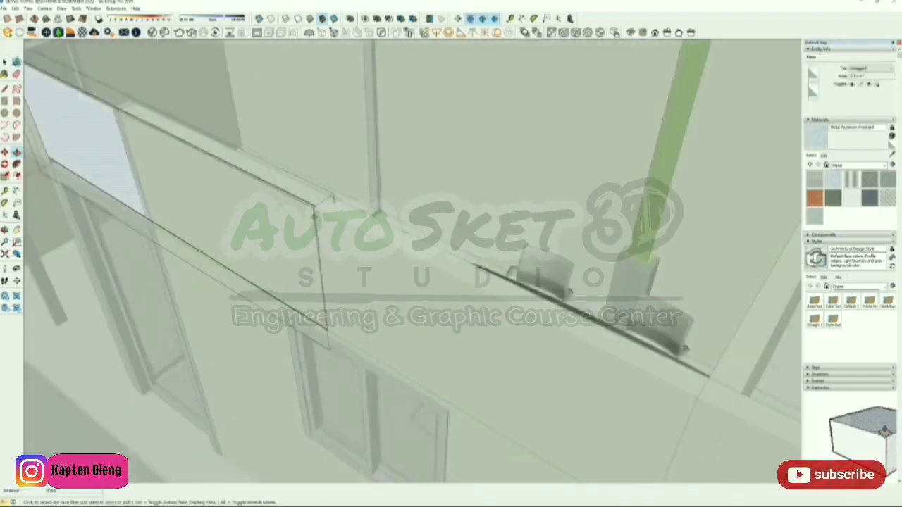
{"action": "middle_click_drag", "start_coordinate": [314, 216], "coordinate": [301, 218]}
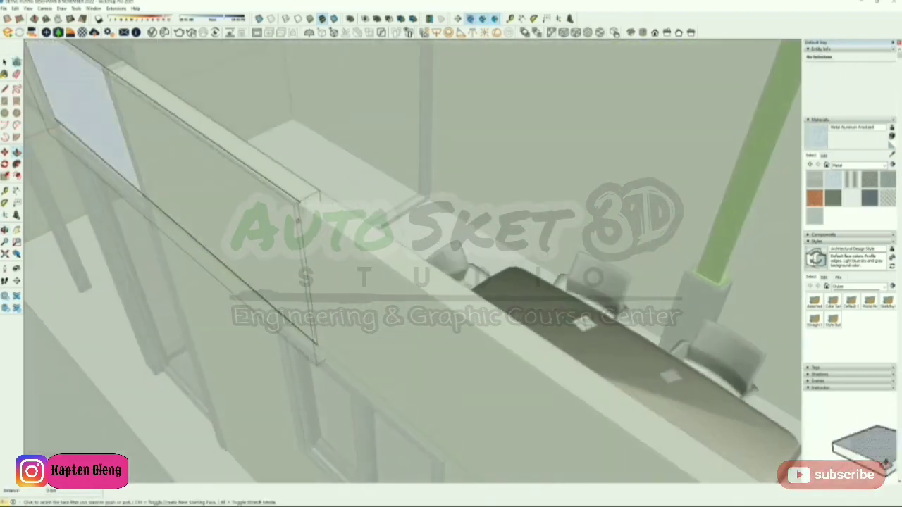
{"action": "left_click", "coordinate": [301, 212]}
{"action": "left_click", "coordinate": [269, 179]}
{"action": "scroll", "coordinate": [300, 210], "scroll_direction": "up", "scroll_amount": 1}
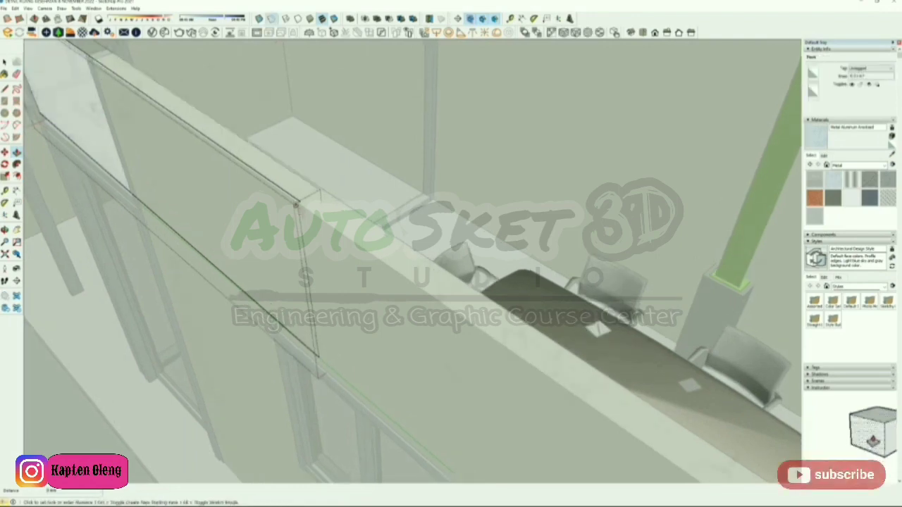
Undo the last edits to the copied panel and try again to push back its overhanging end
{"action": "key", "text": "p"}
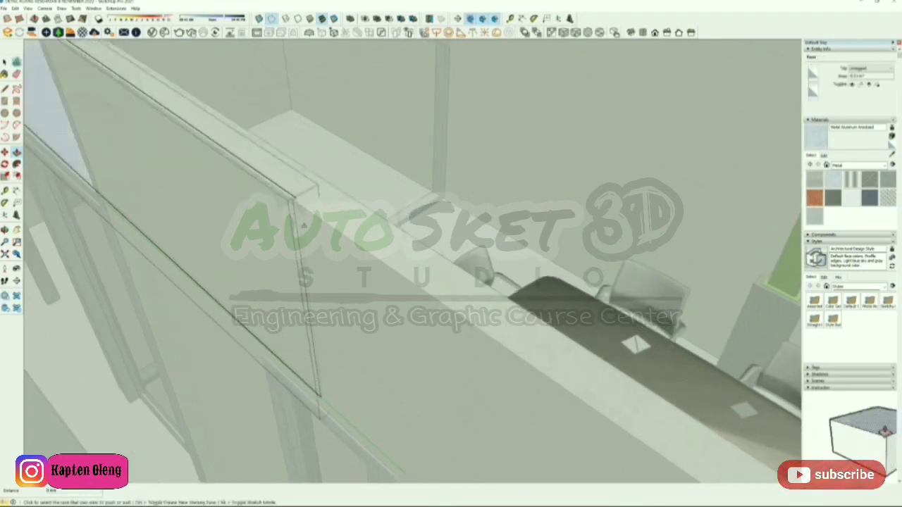
{"action": "key", "text": "space"}
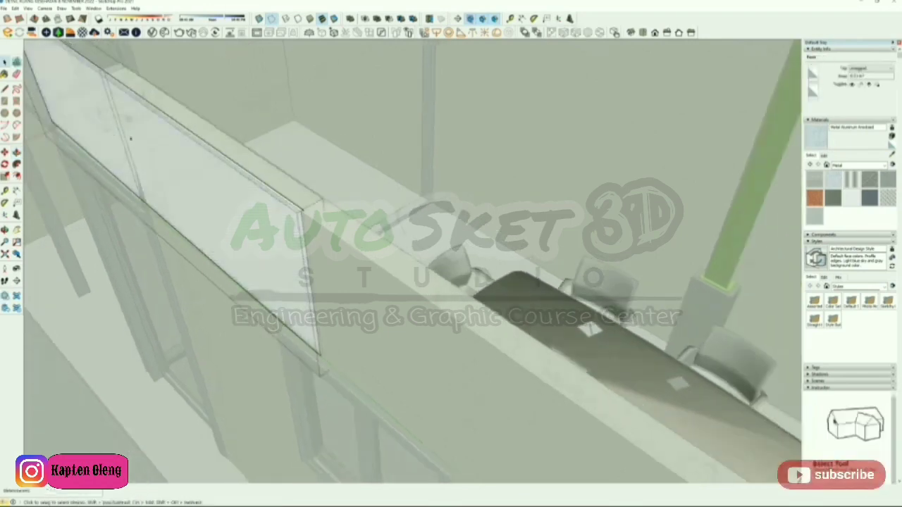
{"action": "key", "text": "ctrl+z"}
{"action": "key", "text": "ctrl+z"}
{"action": "scroll", "coordinate": [206, 179], "scroll_direction": "down", "scroll_amount": 2}
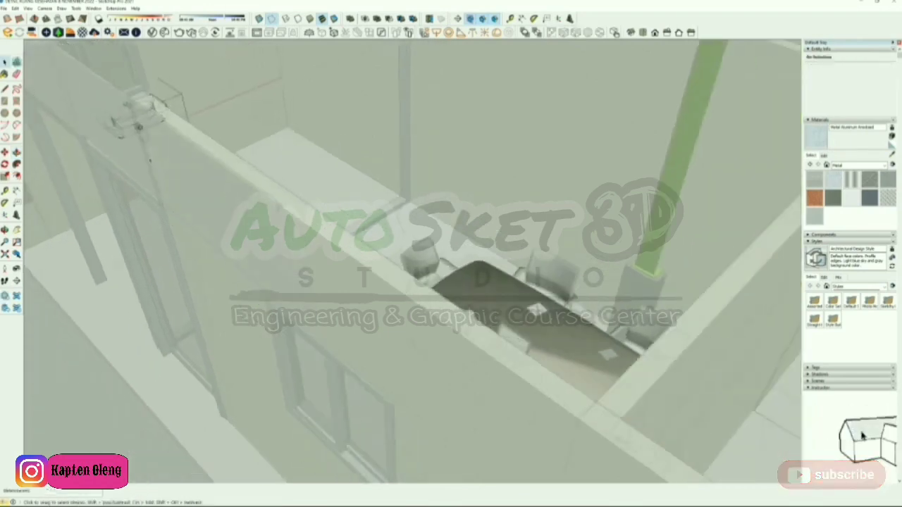
{"action": "key", "text": "ctrl+z"}
{"action": "left_click", "coordinate": [110, 139]}
{"action": "scroll", "coordinate": [268, 211], "scroll_direction": "up", "scroll_amount": 3}
{"action": "key", "text": "p"}
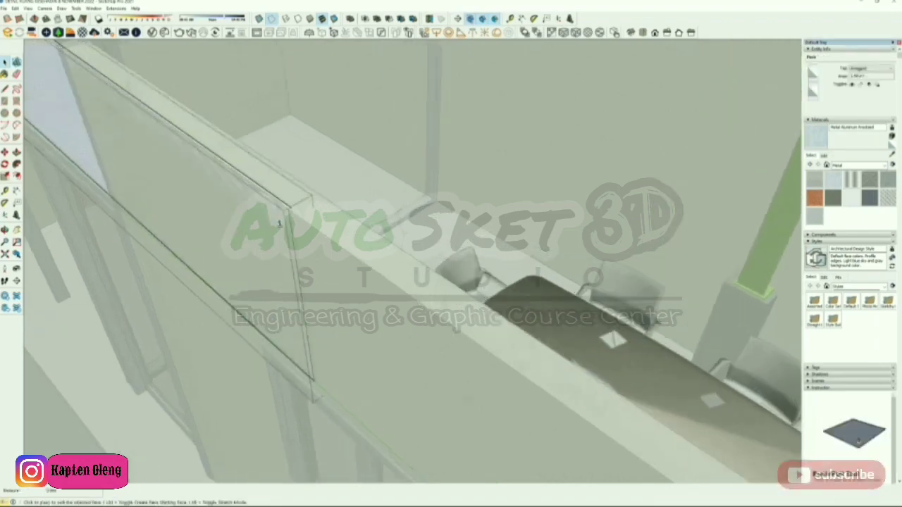
{"action": "middle_click_drag", "start_coordinate": [288, 223], "coordinate": [295, 224]}
{"action": "key", "text": "space"}
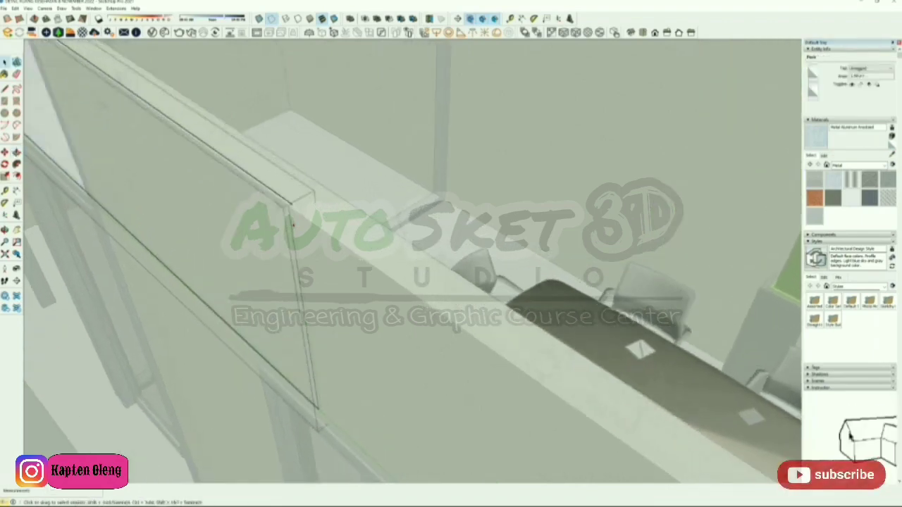
Delete the upper panels above the meeting room door and the clinic's front rail
{"action": "middle_click_drag", "start_coordinate": [331, 256], "coordinate": [455, 272]}
{"action": "scroll", "coordinate": [455, 272], "scroll_direction": "down", "scroll_amount": 3}
{"action": "key", "text": "space"}
{"action": "left_click", "coordinate": [660, 270]}
{"action": "left_click", "coordinate": [285, 245]}
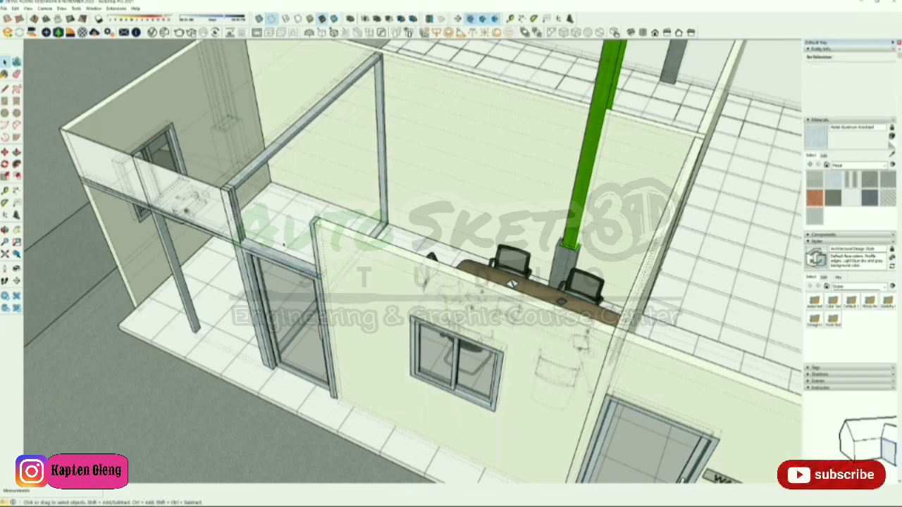
{"action": "middle_click_drag", "start_coordinate": [286, 244], "coordinate": [244, 304]}
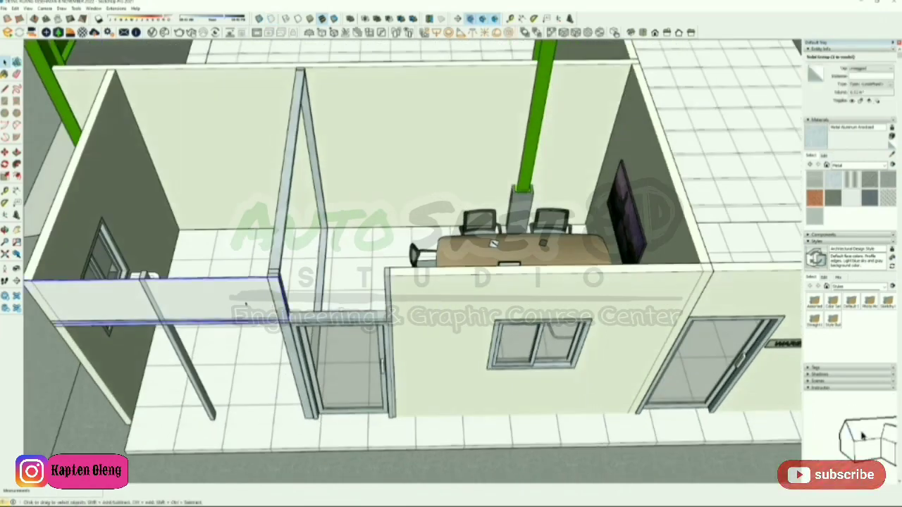
{"action": "key", "text": "Delete"}
{"action": "scroll", "coordinate": [394, 296], "scroll_direction": "down", "scroll_amount": 3}
{"action": "scroll", "coordinate": [303, 306], "scroll_direction": "up", "scroll_amount": 3}
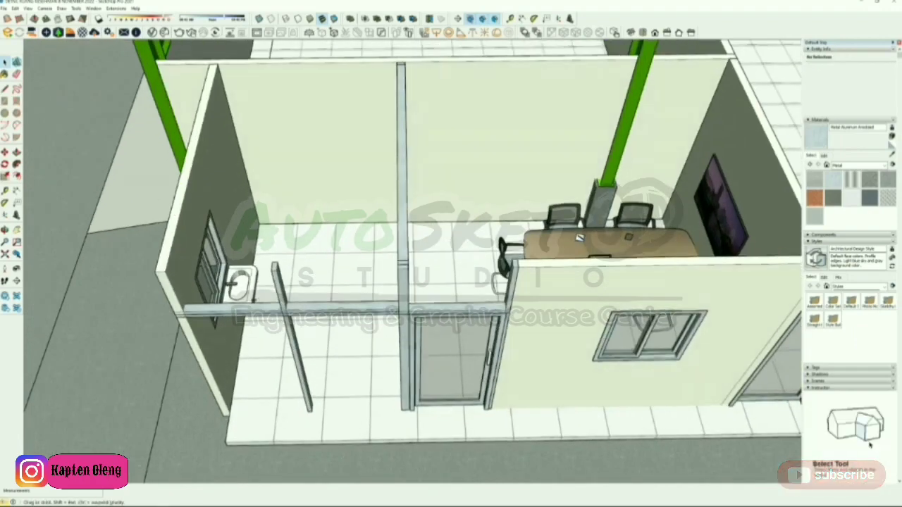
Draw a narrow rectangle on the clinic's side wall end, from the front rail to the wall's top, and group it
{"action": "middle_click_drag", "start_coordinate": [282, 144], "coordinate": [173, 194]}
{"action": "scroll", "coordinate": [172, 194], "scroll_direction": "up", "scroll_amount": 5}
{"action": "key", "text": "l"}
{"action": "scroll", "coordinate": [141, 233], "scroll_direction": "up", "scroll_amount": 2}
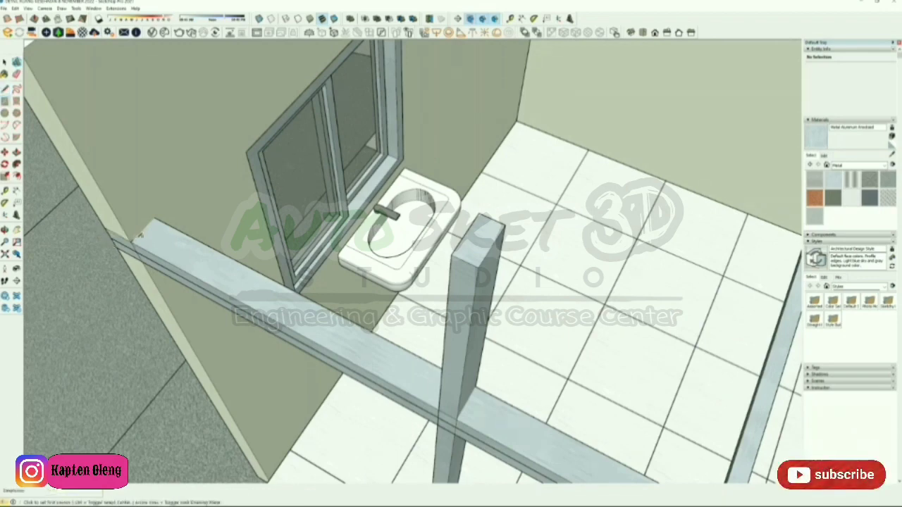
{"action": "middle_click_drag", "start_coordinate": [154, 243], "coordinate": [100, 147]}
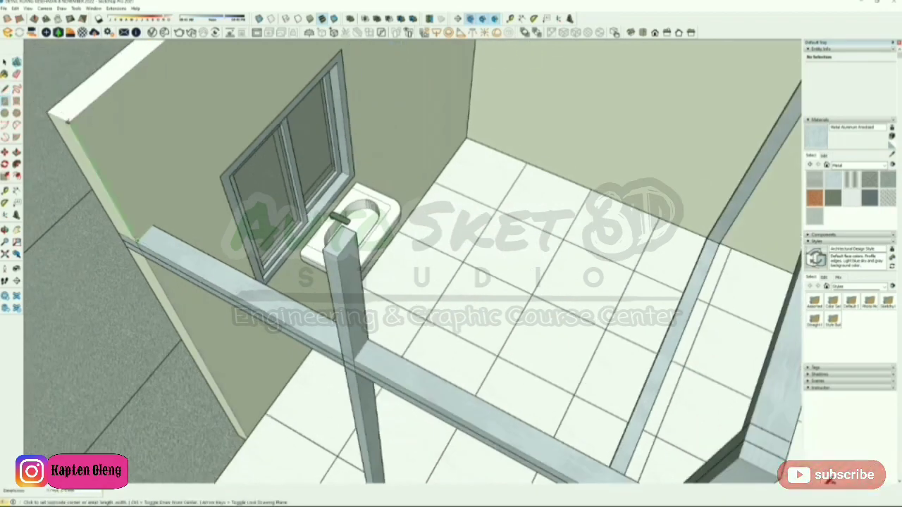
{"action": "key", "text": "space"}
{"action": "right_click", "coordinate": [75, 133]}
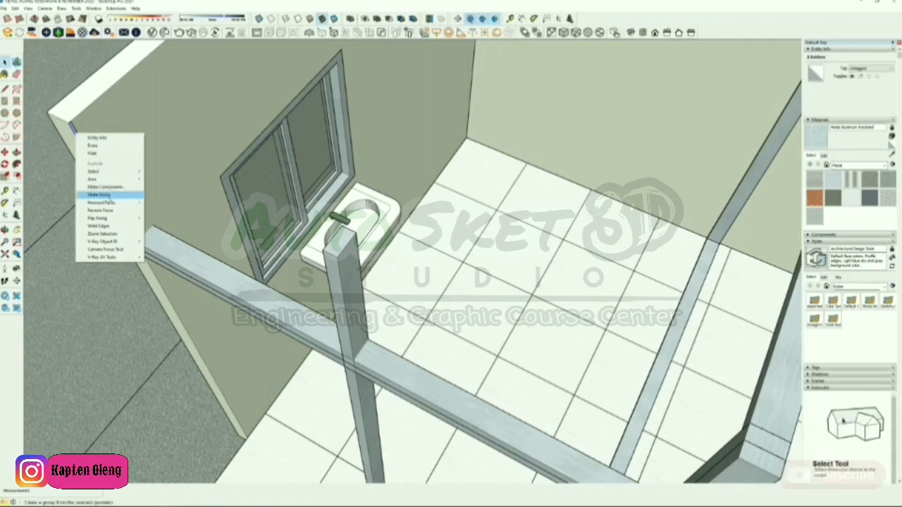
{"action": "left_click", "coordinate": [106, 196]}
Extrude the grouped rectangle across the clinic's open front to the partition post with Push/Pull
{"action": "scroll", "coordinate": [96, 166], "scroll_direction": "down", "scroll_amount": 3}
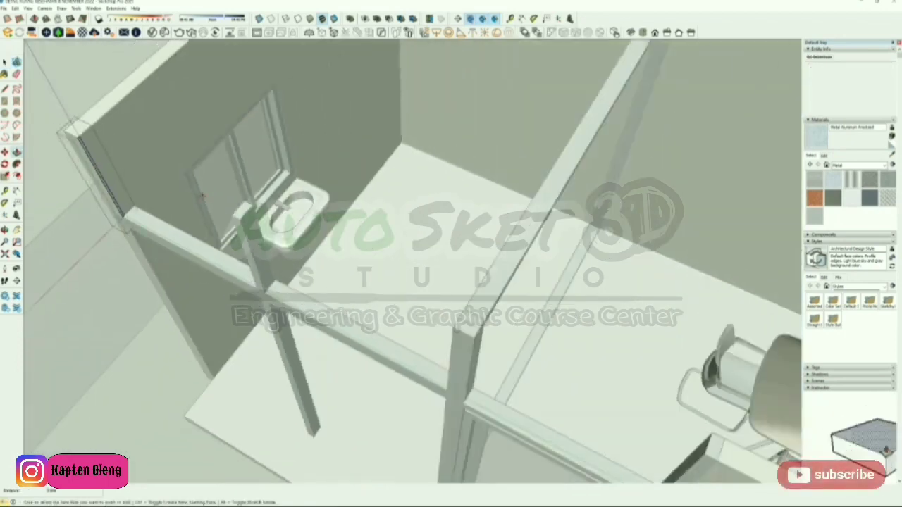
{"action": "left_click", "coordinate": [102, 179]}
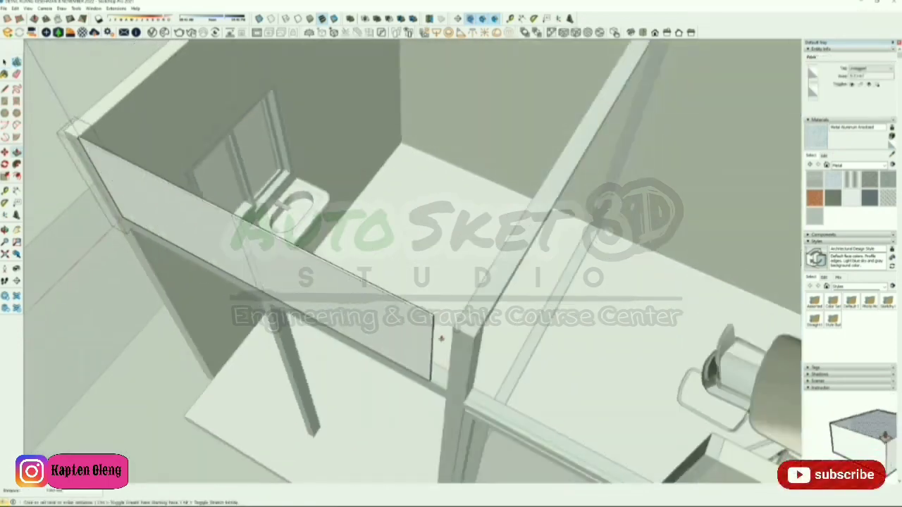
{"action": "left_click", "coordinate": [461, 332]}
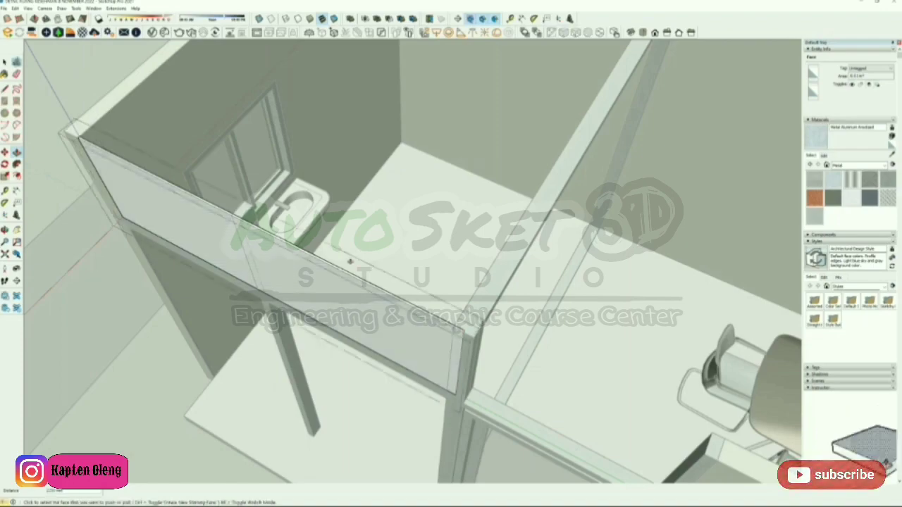
{"action": "scroll", "coordinate": [338, 255], "scroll_direction": "down", "scroll_amount": 6}
{"action": "scroll", "coordinate": [274, 227], "scroll_direction": "up", "scroll_amount": 4}
{"action": "middle_click_drag", "start_coordinate": [275, 227], "coordinate": [404, 331]}
{"action": "scroll", "coordinate": [366, 296], "scroll_direction": "up", "scroll_amount": 5}
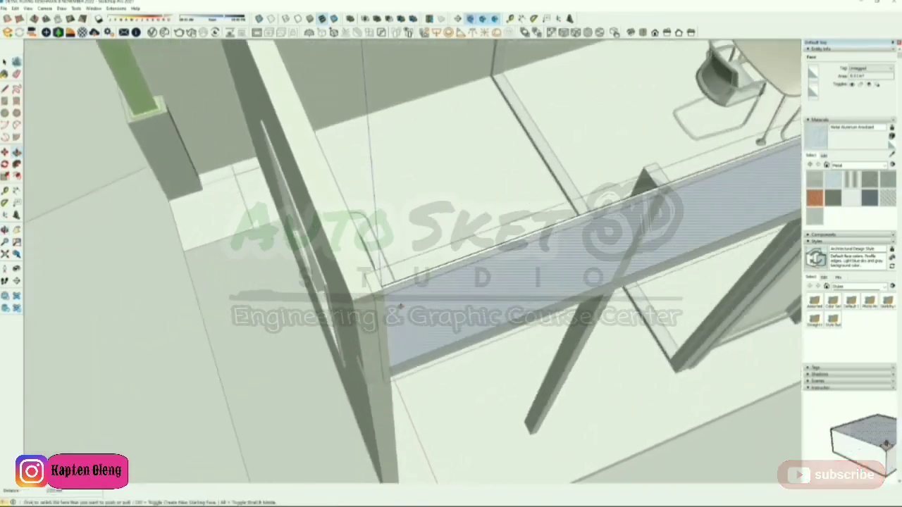
{"action": "scroll", "coordinate": [329, 292], "scroll_direction": "down", "scroll_amount": 10}
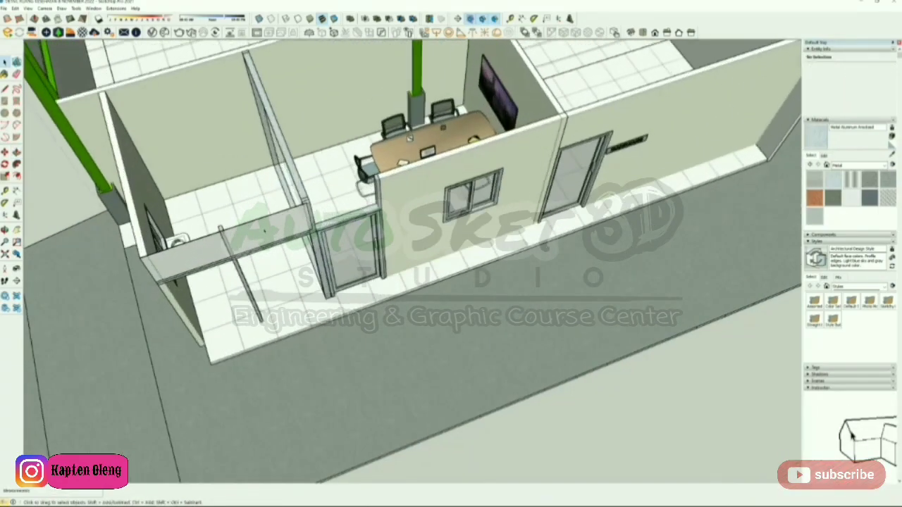
Copy the clinic's upper panel from its side wall corner to the partition post, above the meeting room door
{"action": "left_click", "coordinate": [264, 231]}
{"action": "scroll", "coordinate": [276, 226], "scroll_direction": "up", "scroll_amount": 3}
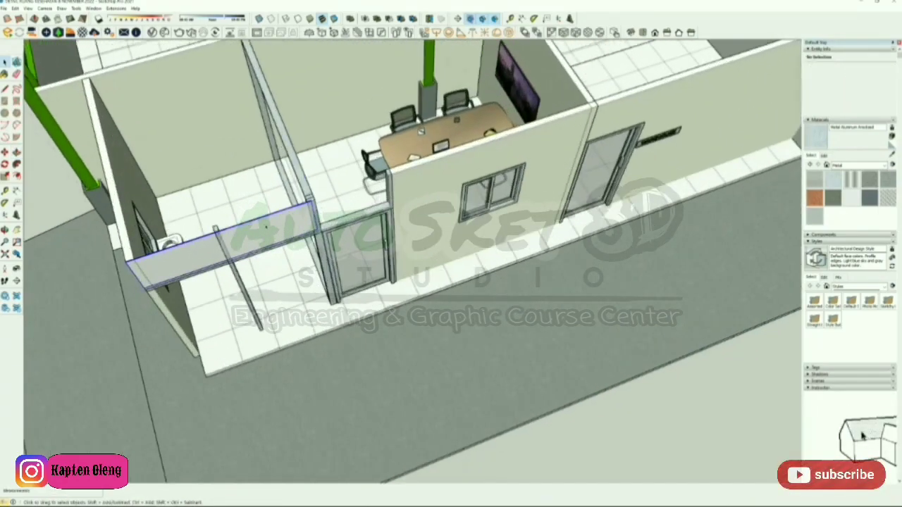
{"action": "key", "text": "m"}
{"action": "scroll", "coordinate": [96, 291], "scroll_direction": "up", "scroll_amount": 4}
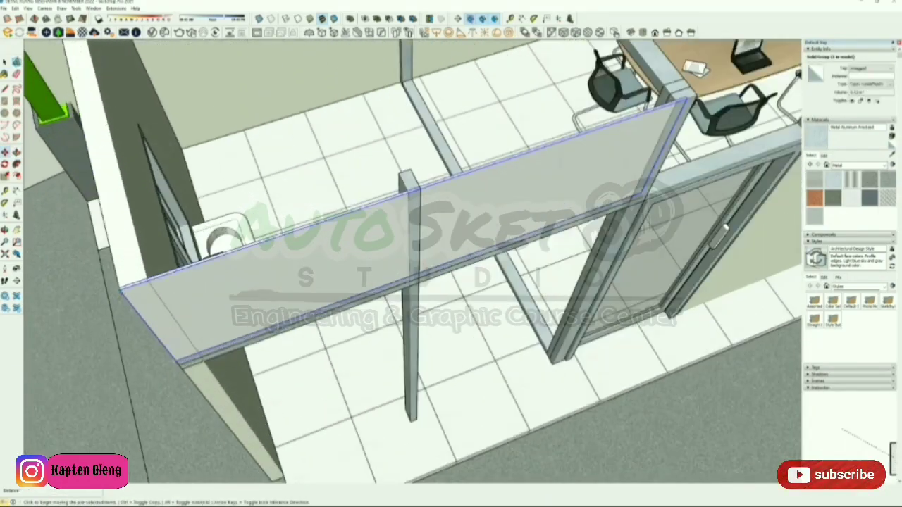
{"action": "left_click", "coordinate": [120, 289]}
{"action": "key", "text": "ctrl"}
{"action": "scroll", "coordinate": [92, 299], "scroll_direction": "down", "scroll_amount": 3}
{"action": "scroll", "coordinate": [380, 252], "scroll_direction": "up", "scroll_amount": 4}
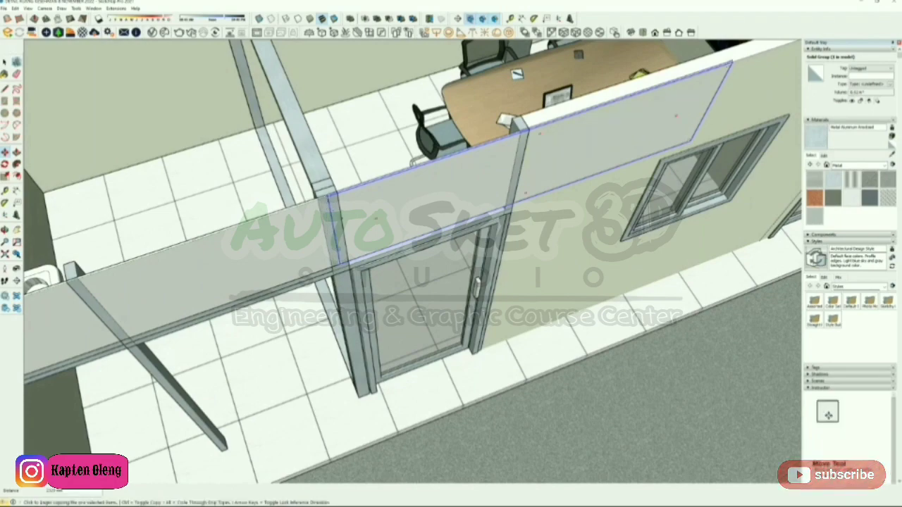
{"action": "middle_click_drag", "start_coordinate": [437, 216], "coordinate": [229, 214]}
Shorten the copied panel with Push/Pull so it ends at the post on the meeting room door's far side
{"action": "scroll", "coordinate": [233, 219], "scroll_direction": "down", "scroll_amount": 4}
{"action": "double_click", "coordinate": [343, 212]}
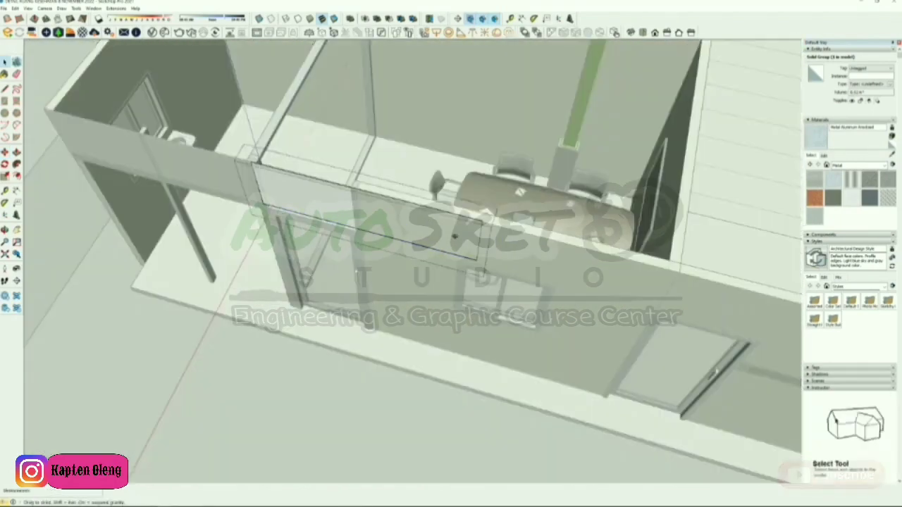
{"action": "middle_click_drag", "start_coordinate": [455, 238], "coordinate": [427, 240]}
{"action": "scroll", "coordinate": [476, 225], "scroll_direction": "up", "scroll_amount": 2}
{"action": "key", "text": "p"}
{"action": "scroll", "coordinate": [476, 225], "scroll_direction": "up", "scroll_amount": 1}
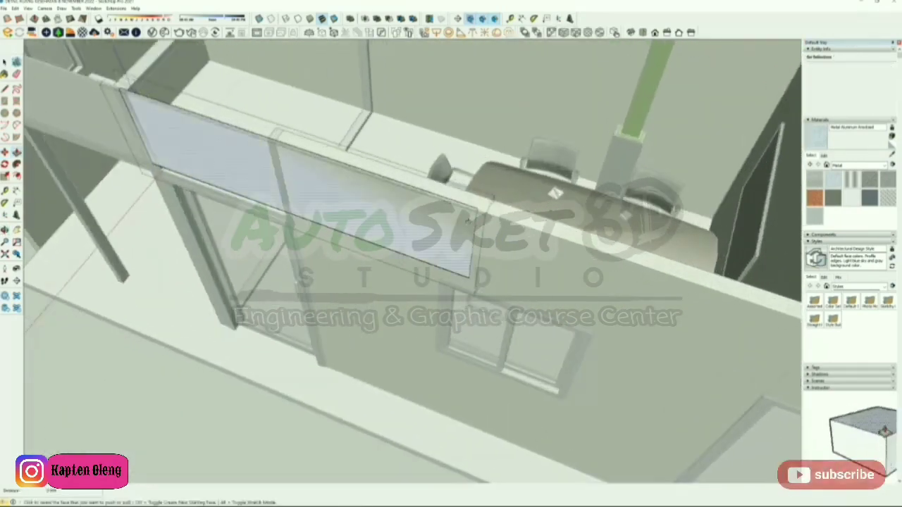
{"action": "middle_click_drag", "start_coordinate": [475, 224], "coordinate": [414, 218]}
{"action": "left_click", "coordinate": [414, 219]}
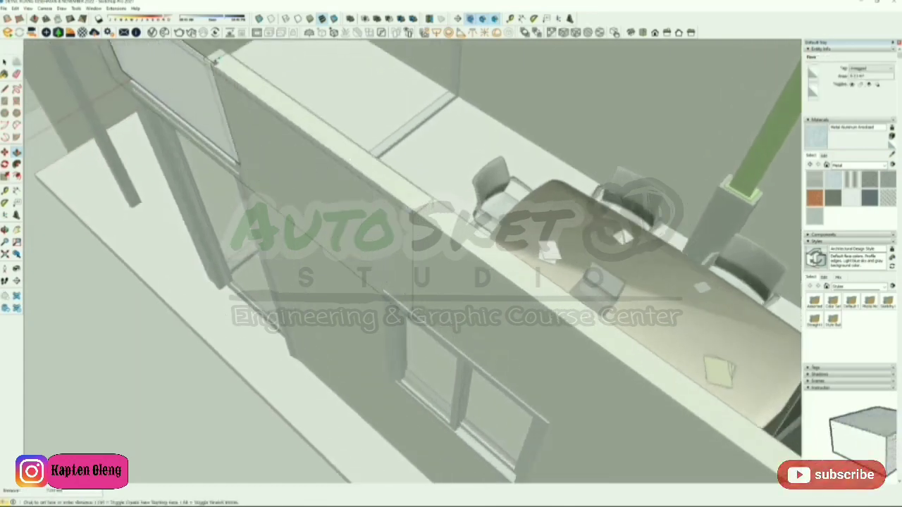
{"action": "middle_click_drag", "start_coordinate": [215, 61], "coordinate": [405, 124]}
{"action": "left_click", "coordinate": [310, 161]}
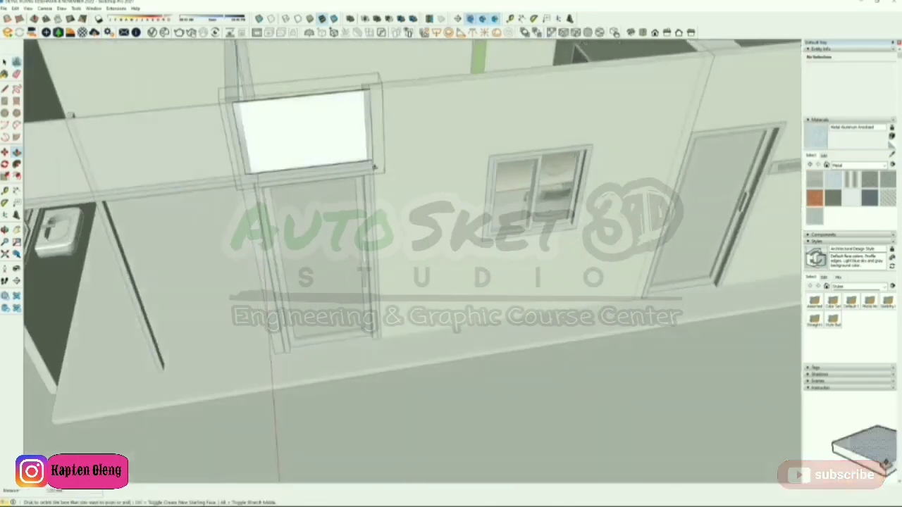
Extend the bottom of the panel above the meeting room door down to the door frame with Push/Pull
{"action": "scroll", "coordinate": [374, 167], "scroll_direction": "down", "scroll_amount": 2}
{"action": "middle_click_drag", "start_coordinate": [374, 167], "coordinate": [376, 85]}
{"action": "scroll", "coordinate": [366, 99], "scroll_direction": "up", "scroll_amount": 5}
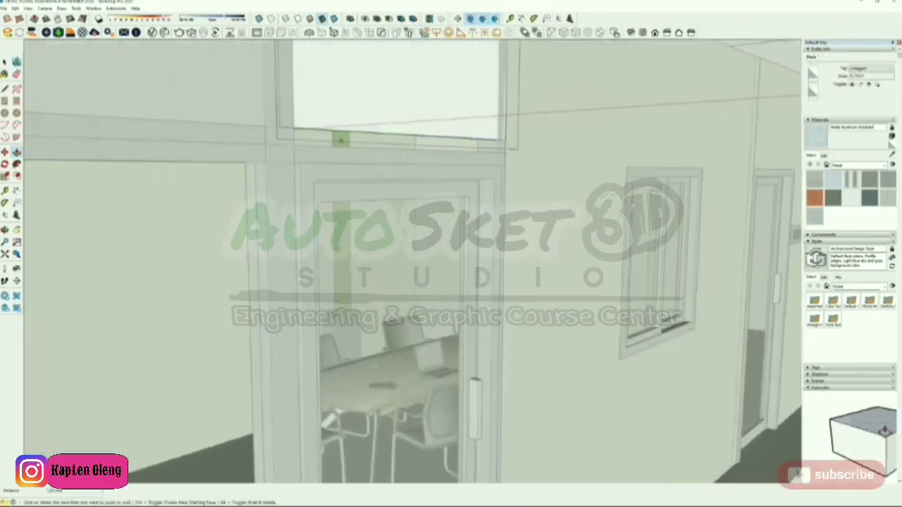
{"action": "middle_click_drag", "start_coordinate": [341, 140], "coordinate": [359, 112]}
{"action": "scroll", "coordinate": [295, 236], "scroll_direction": "down", "scroll_amount": 3}
{"action": "scroll", "coordinate": [379, 121], "scroll_direction": "up", "scroll_amount": 2}
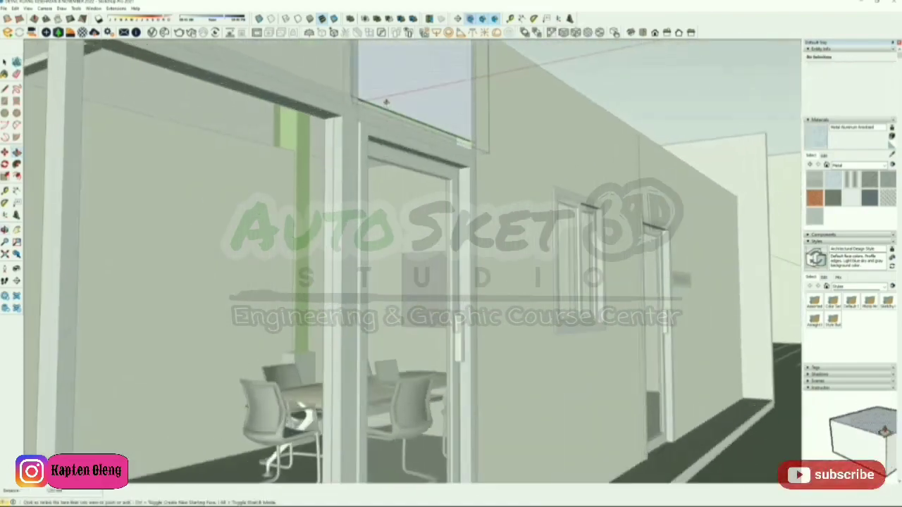
{"action": "scroll", "coordinate": [386, 102], "scroll_direction": "up", "scroll_amount": 3}
{"action": "left_click", "coordinate": [388, 121]}
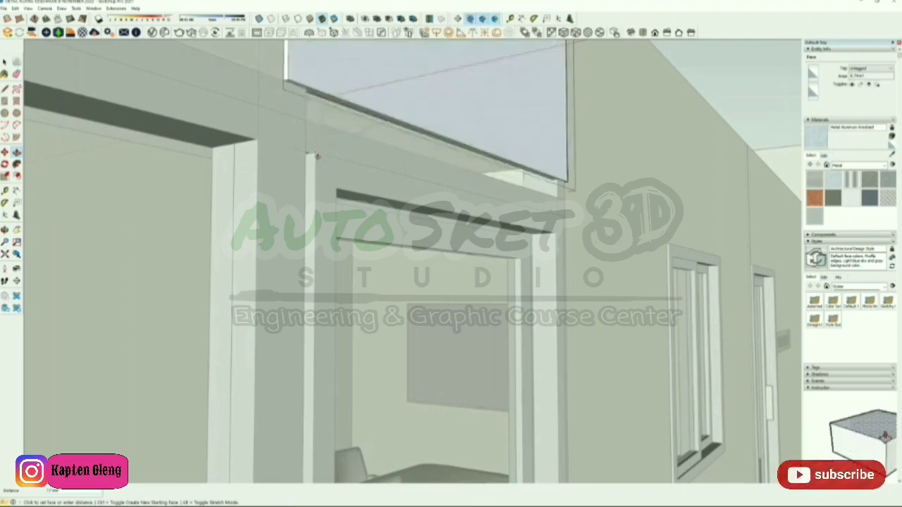
{"action": "left_click", "coordinate": [317, 155]}
{"action": "key", "text": "ctrl+z"}
{"action": "left_click", "coordinate": [322, 100]}
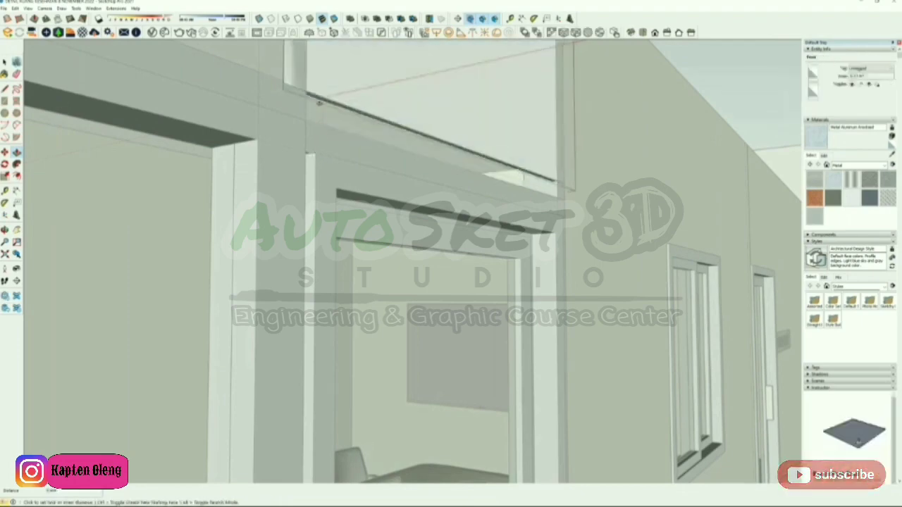
{"action": "middle_click_drag", "start_coordinate": [382, 174], "coordinate": [421, 89]}
{"action": "scroll", "coordinate": [324, 230], "scroll_direction": "down", "scroll_amount": 3}
Extend the bottom of the clinic's upper panel down to the rail's underside with Push/Pull
{"action": "key", "text": "space"}
{"action": "double_click", "coordinate": [373, 123]}
{"action": "scroll", "coordinate": [376, 129], "scroll_direction": "up", "scroll_amount": 3}
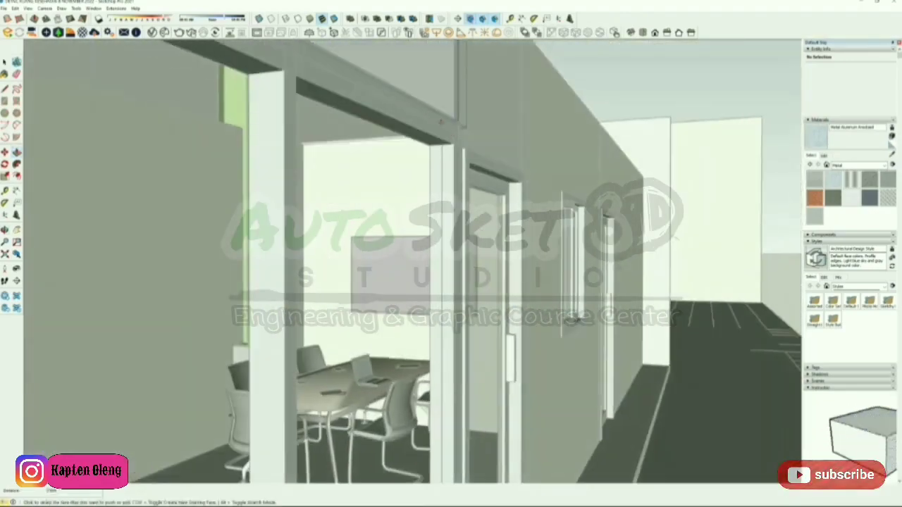
{"action": "scroll", "coordinate": [437, 119], "scroll_direction": "up", "scroll_amount": 2}
{"action": "scroll", "coordinate": [433, 113], "scroll_direction": "up", "scroll_amount": 1}
{"action": "left_click", "coordinate": [433, 113]}
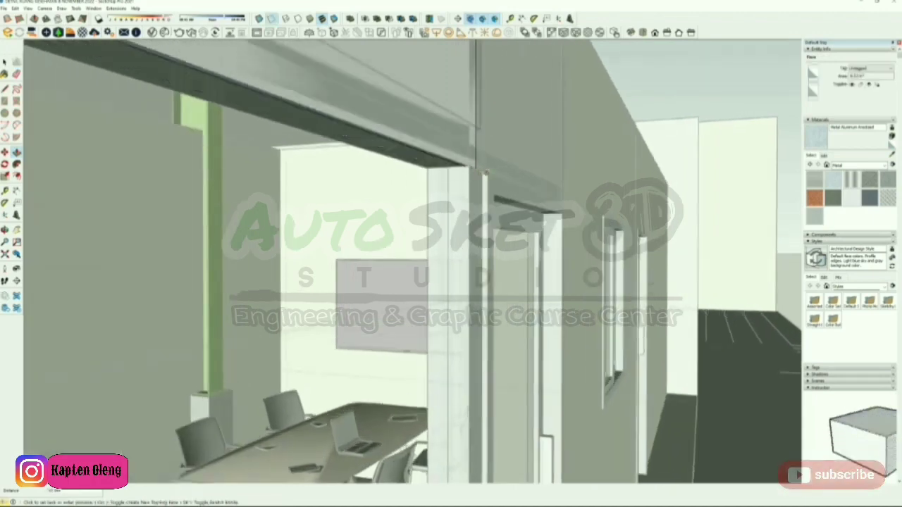
{"action": "left_click", "coordinate": [428, 167]}
{"action": "scroll", "coordinate": [437, 169], "scroll_direction": "down", "scroll_amount": 2}
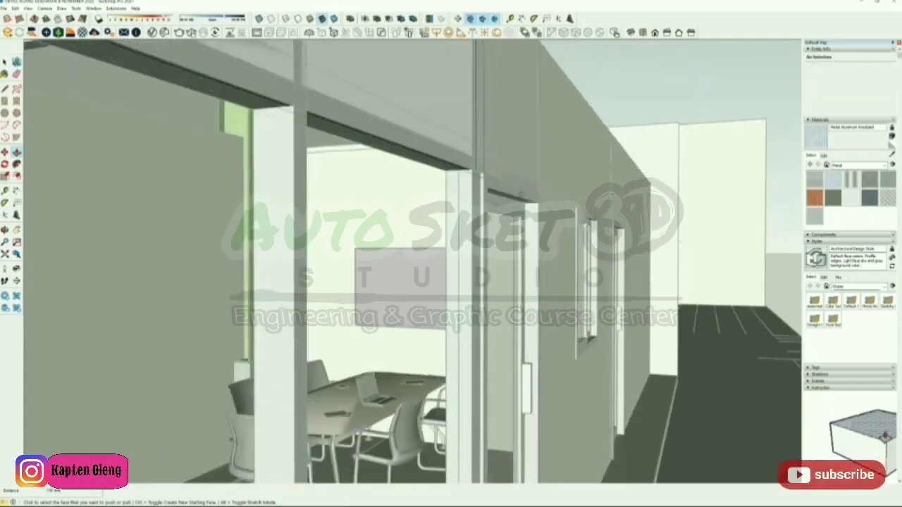
{"action": "middle_click_drag", "start_coordinate": [437, 169], "coordinate": [517, 290]}
{"action": "key", "text": "space"}
{"action": "left_click", "coordinate": [517, 291]}
{"action": "scroll", "coordinate": [517, 290], "scroll_direction": "down", "scroll_amount": 3}
{"action": "scroll", "coordinate": [372, 312], "scroll_direction": "up", "scroll_amount": 5}
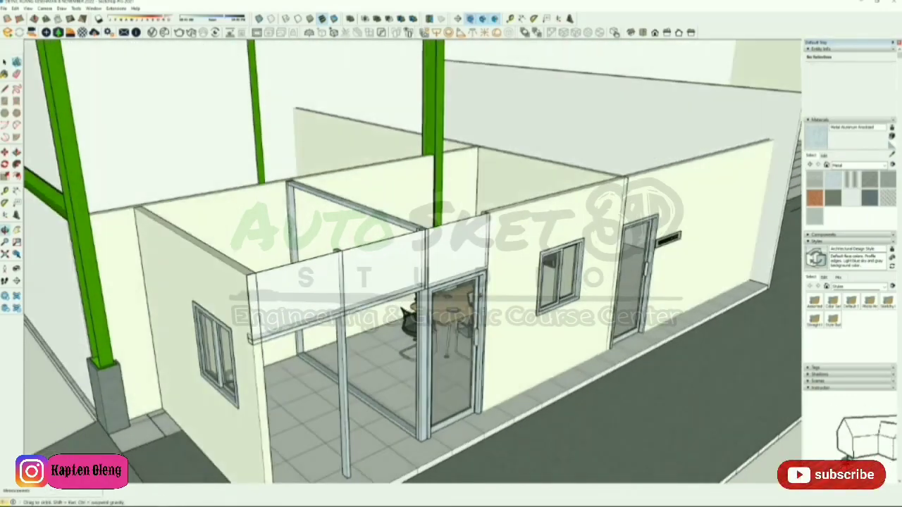
Draw a rectangle between the clinic's freestanding post and the partition post, from the floor to the rail, and group it
{"action": "scroll", "coordinate": [372, 312], "scroll_direction": "down", "scroll_amount": 6}
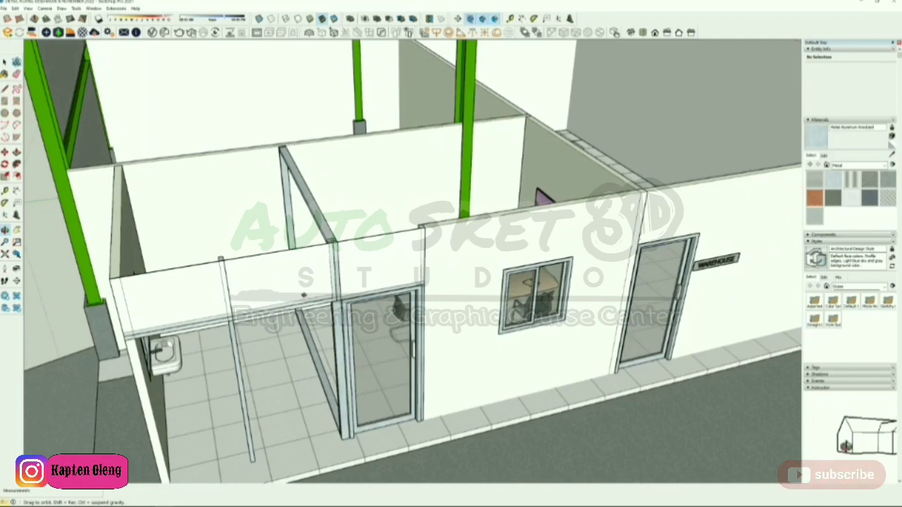
{"action": "middle_click_drag", "start_coordinate": [303, 295], "coordinate": [244, 238]}
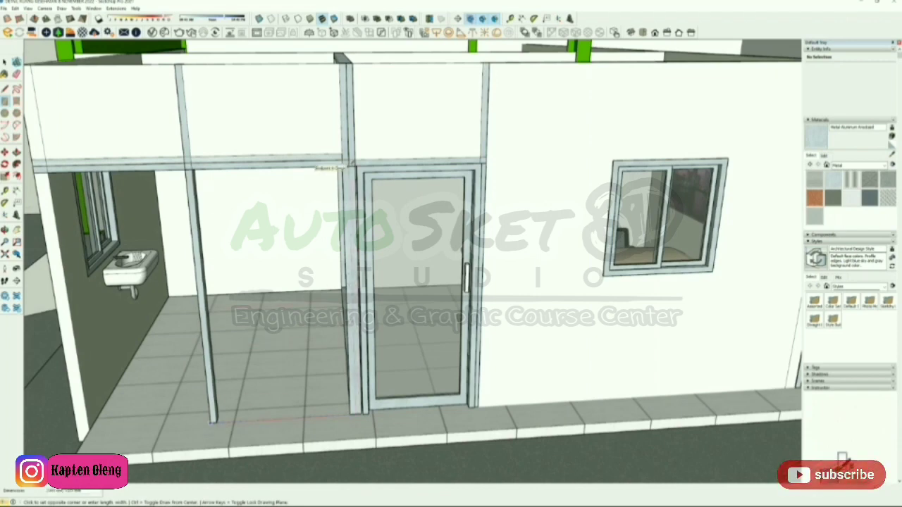
{"action": "left_click", "coordinate": [351, 166]}
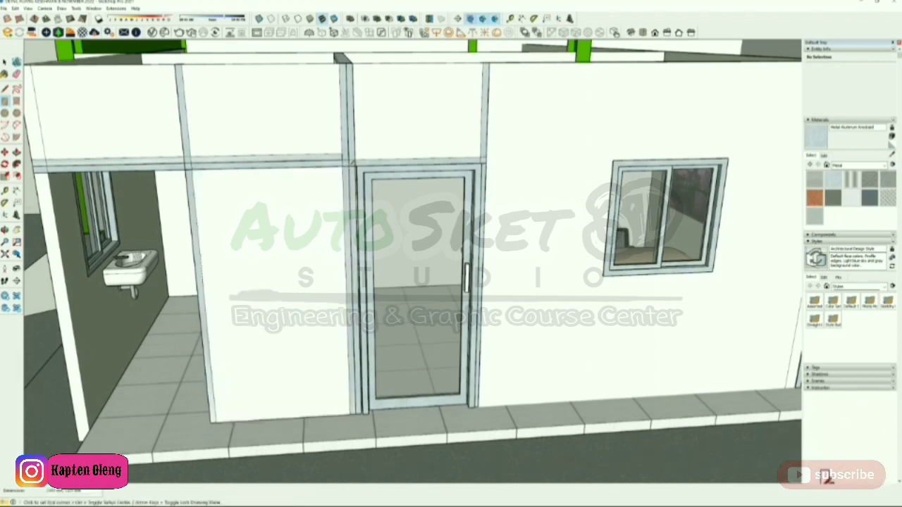
{"action": "key", "text": "space"}
{"action": "double_click", "coordinate": [322, 197]}
{"action": "right_click", "coordinate": [324, 197]}
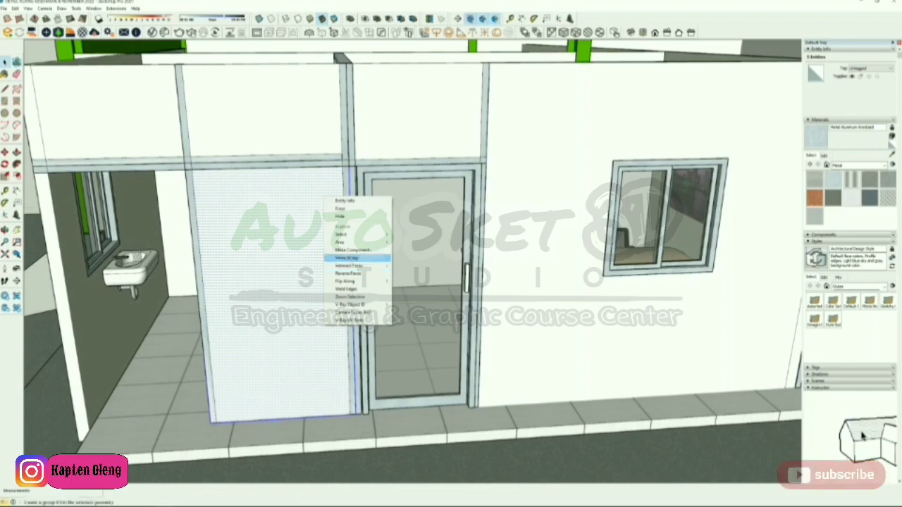
{"action": "left_click", "coordinate": [348, 258]}
Extrude the new lower panel to a thickness of 10 mm
{"action": "double_click", "coordinate": [272, 260]}
{"action": "middle_click_drag", "start_coordinate": [272, 260], "coordinate": [156, 239]}
{"action": "key", "text": "p"}
{"action": "left_click", "coordinate": [382, 271]}
{"action": "type", "text": "10"}
{"action": "key", "text": "Return"}
Extend the lower panel's edge to the meeting room door frame's upper corner with Push/Pull
{"action": "scroll", "coordinate": [312, 128], "scroll_direction": "up", "scroll_amount": 3}
{"action": "scroll", "coordinate": [341, 280], "scroll_direction": "up", "scroll_amount": 2}
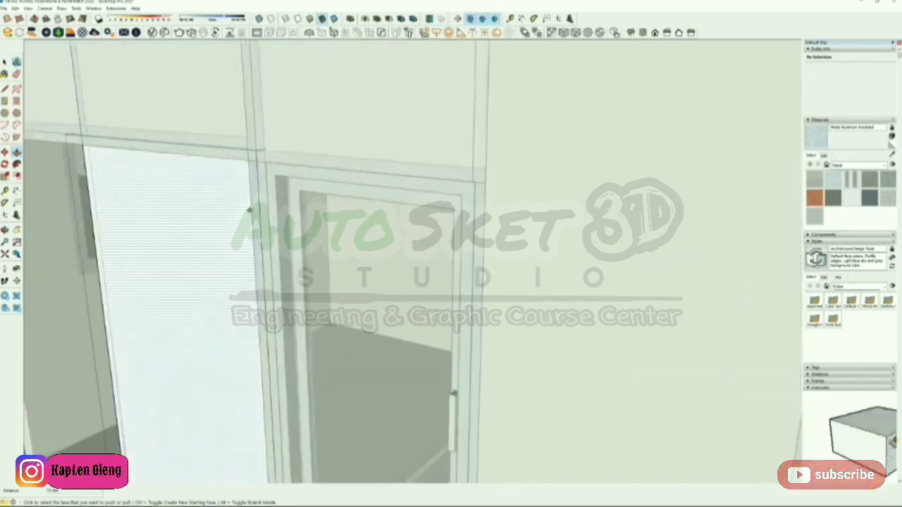
{"action": "scroll", "coordinate": [250, 204], "scroll_direction": "up", "scroll_amount": 1}
{"action": "left_click", "coordinate": [262, 186]}
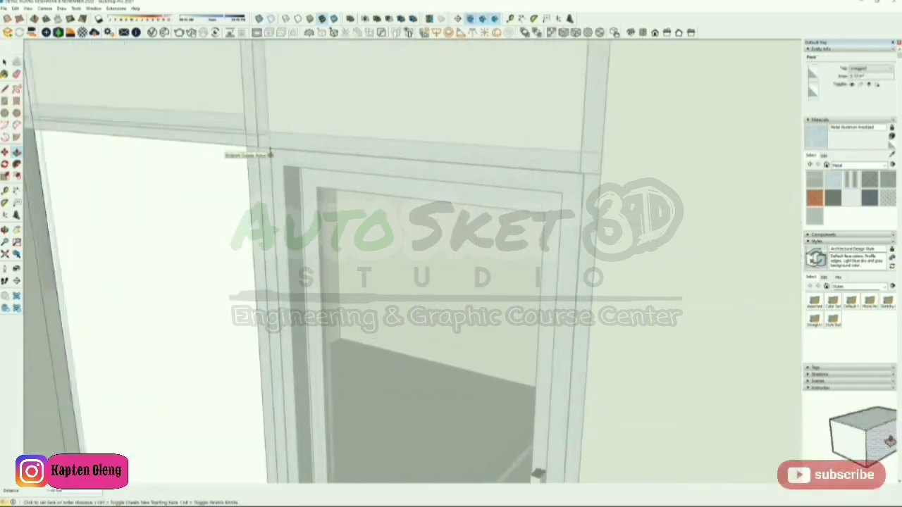
{"action": "left_click", "coordinate": [271, 153]}
{"action": "scroll", "coordinate": [323, 176], "scroll_direction": "down", "scroll_amount": 5}
Select the lower panel and both upper panels and move them slightly outward from the front frame
{"action": "key", "text": "space"}
{"action": "left_click", "coordinate": [281, 350]}
{"action": "mouse_move", "coordinate": [282, 350]}
{"action": "middle_mouse_down"}
{"action": "mouse_move", "coordinate": [326, 386]}
{"action": "mouse_move", "coordinate": [288, 354]}
{"action": "mouse_move", "coordinate": [288, 364]}
{"action": "middle_mouse_up"}
{"action": "left_click", "coordinate": [317, 246]}
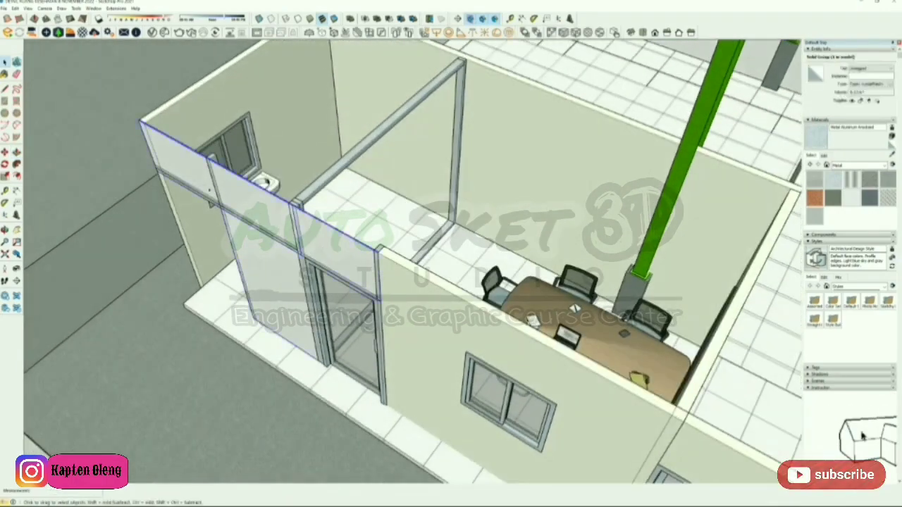
{"action": "middle_click_drag", "start_coordinate": [289, 218], "coordinate": [264, 236]}
{"action": "key", "text": "m"}
{"action": "scroll", "coordinate": [295, 176], "scroll_direction": "up", "scroll_amount": 4}
{"action": "left_click", "coordinate": [317, 202]}
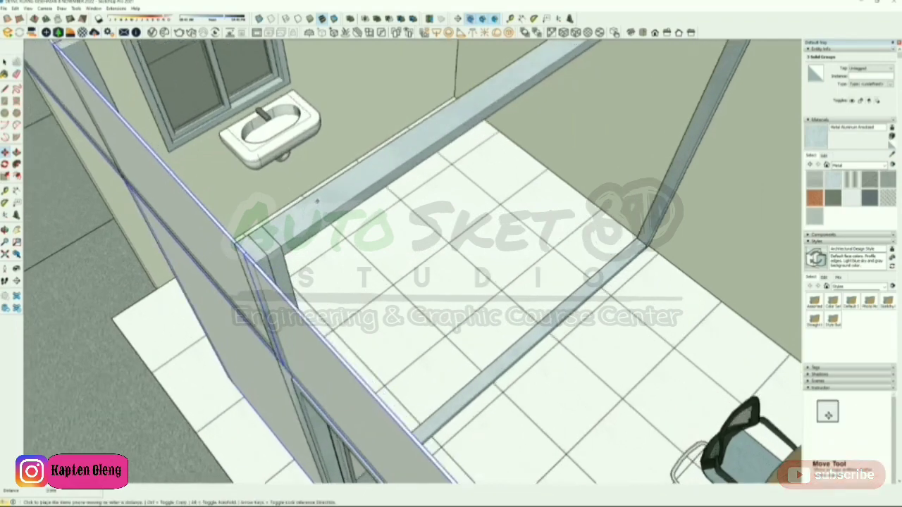
{"action": "left_click", "coordinate": [296, 215]}
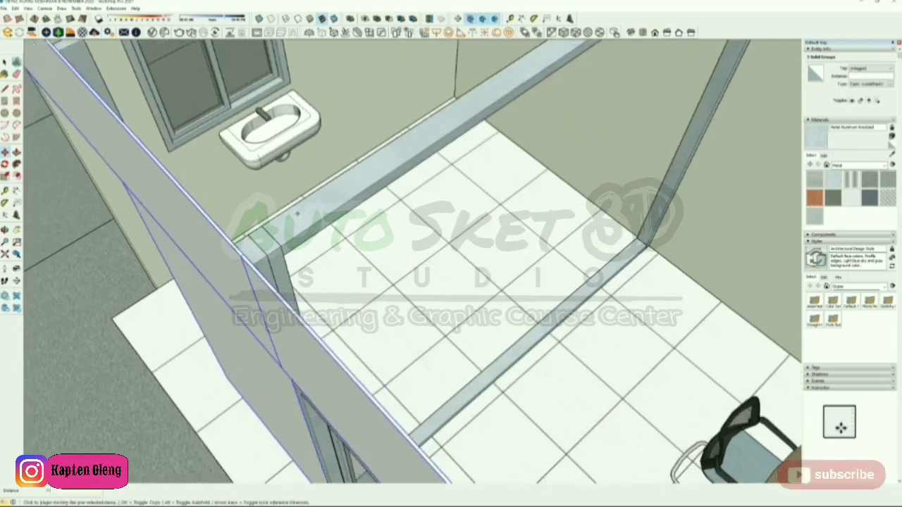
{"action": "scroll", "coordinate": [295, 215], "scroll_direction": "down", "scroll_amount": 2}
Inspect how the moved panels meet the meeting room door frame and the adjoining front wall
{"action": "middle_click_drag", "start_coordinate": [292, 261], "coordinate": [346, 197]}
{"action": "middle_click_drag", "start_coordinate": [416, 235], "coordinate": [536, 233]}
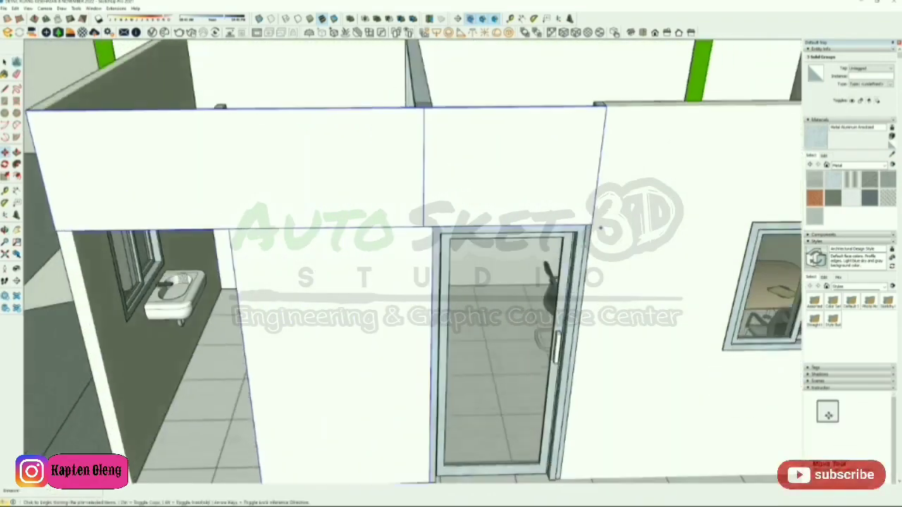
{"action": "middle_click_drag", "start_coordinate": [535, 296], "coordinate": [472, 189]}
{"action": "scroll", "coordinate": [580, 162], "scroll_direction": "up", "scroll_amount": 4}
{"action": "middle_click_drag", "start_coordinate": [574, 173], "coordinate": [695, 200]}
{"action": "scroll", "coordinate": [594, 145], "scroll_direction": "up", "scroll_amount": 3}
{"action": "middle_click_drag", "start_coordinate": [564, 154], "coordinate": [580, 164]}
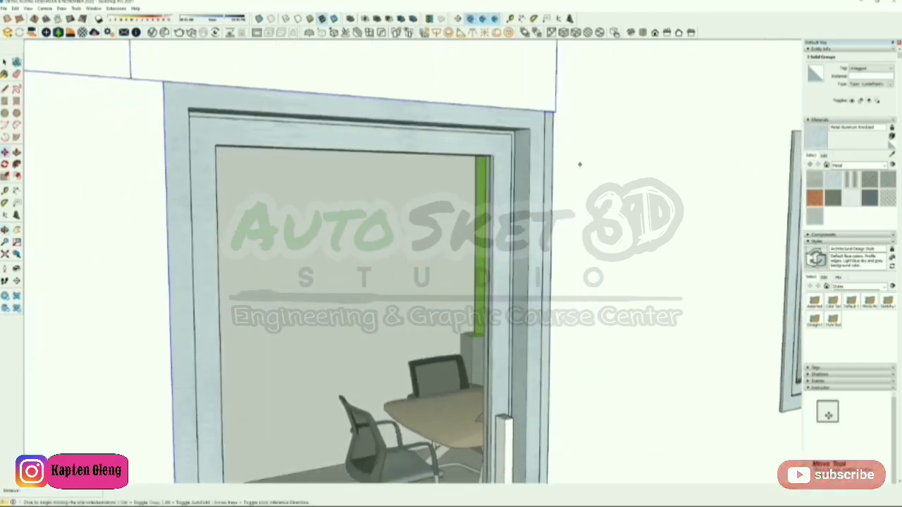
{"action": "double_click", "coordinate": [581, 166]}
{"action": "scroll", "coordinate": [563, 183], "scroll_direction": "up", "scroll_amount": 2}
{"action": "scroll", "coordinate": [569, 194], "scroll_direction": "down", "scroll_amount": 2}
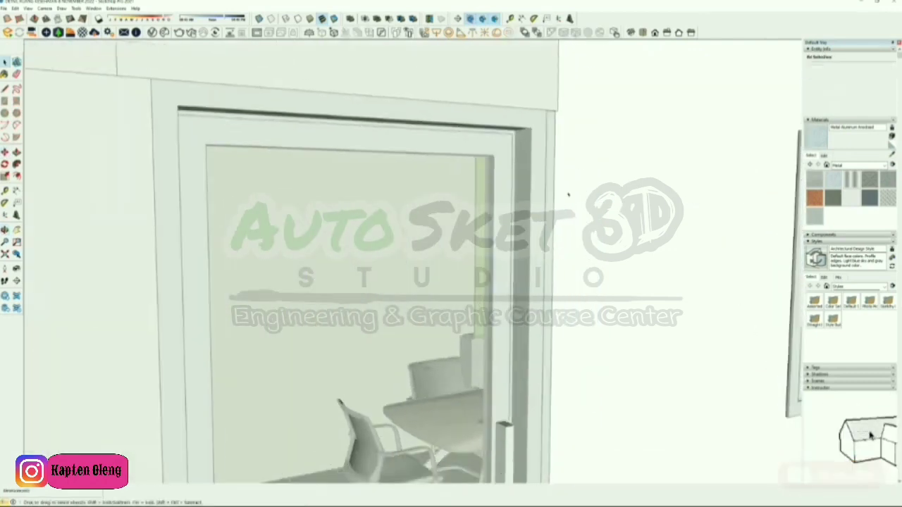
{"action": "left_click", "coordinate": [569, 195]}
{"action": "key", "text": "space"}
{"action": "scroll", "coordinate": [553, 209], "scroll_direction": "down", "scroll_amount": 10}
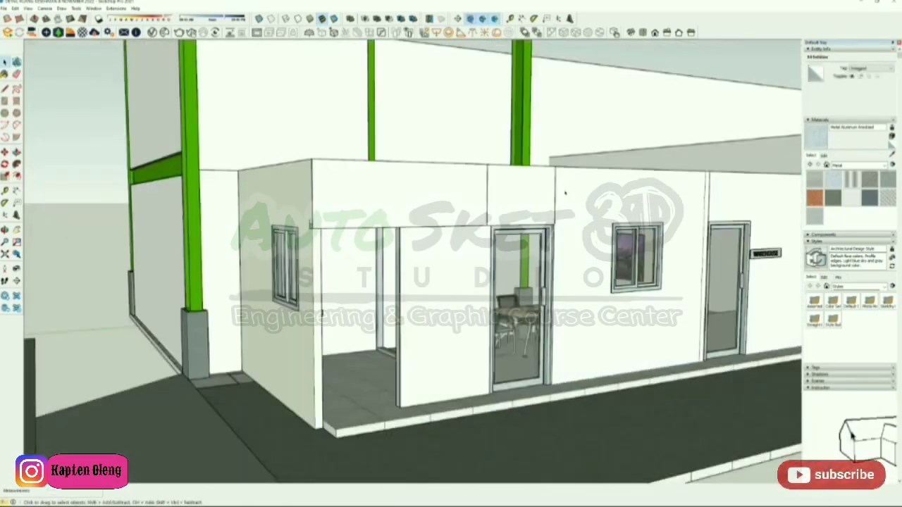
Examine the finished clinic front from outside and above, down to the open doorway beside the washbasin
{"action": "scroll", "coordinate": [565, 192], "scroll_direction": "up", "scroll_amount": 3}
{"action": "middle_click_drag", "start_coordinate": [565, 192], "coordinate": [421, 198]}
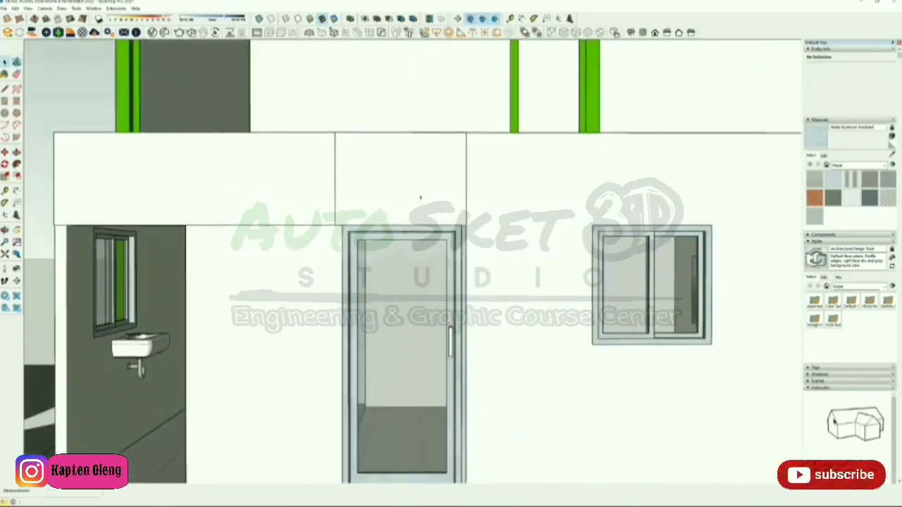
{"action": "scroll", "coordinate": [420, 197], "scroll_direction": "down", "scroll_amount": 3}
{"action": "mouse_move", "coordinate": [326, 243]}
{"action": "middle_mouse_down"}
{"action": "mouse_move", "coordinate": [343, 322]}
{"action": "mouse_move", "coordinate": [191, 315]}
{"action": "middle_mouse_up"}
{"action": "scroll", "coordinate": [191, 314], "scroll_direction": "up", "scroll_amount": 4}
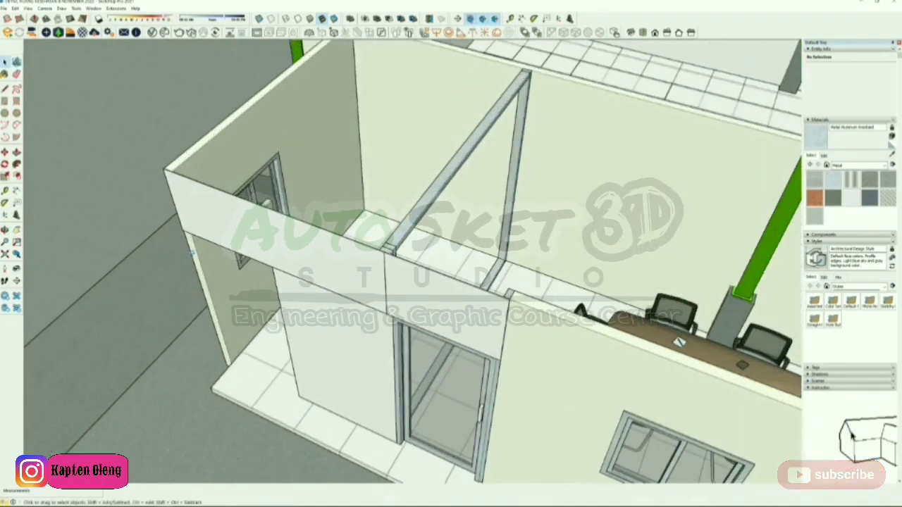
{"action": "middle_click_drag", "start_coordinate": [210, 312], "coordinate": [243, 271]}
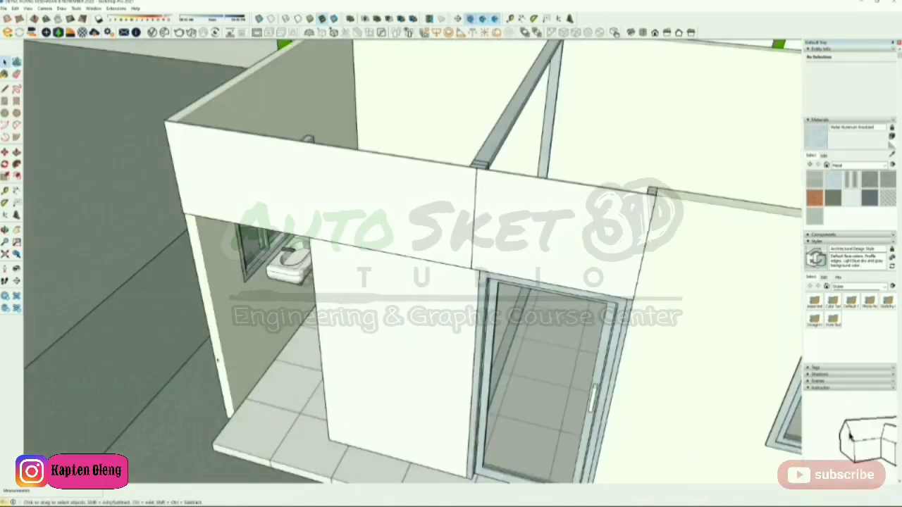
{"action": "scroll", "coordinate": [247, 401], "scroll_direction": "up", "scroll_amount": 4}
{"action": "mouse_move", "coordinate": [232, 416]}
{"action": "middle_mouse_down"}
{"action": "mouse_move", "coordinate": [255, 418]}
{"action": "mouse_move", "coordinate": [359, 382]}
{"action": "middle_mouse_up"}
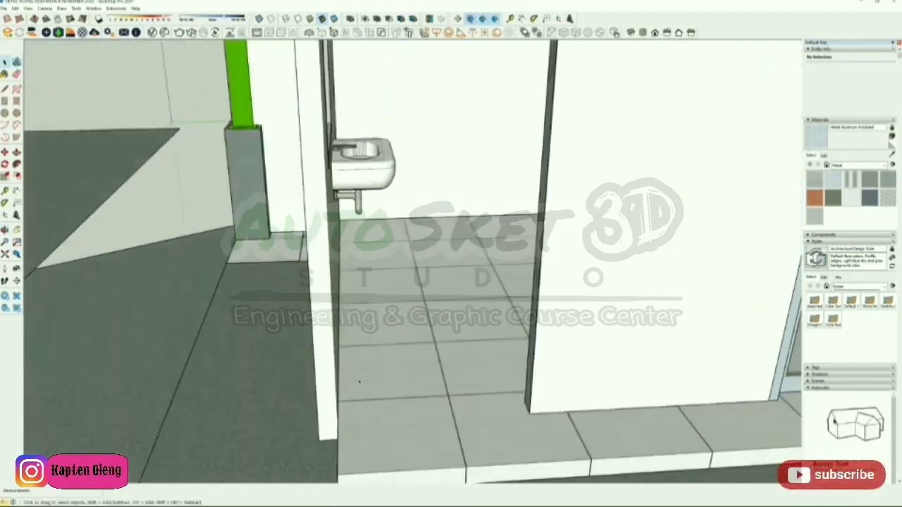
{"action": "scroll", "coordinate": [328, 432], "scroll_direction": "down", "scroll_amount": 2}
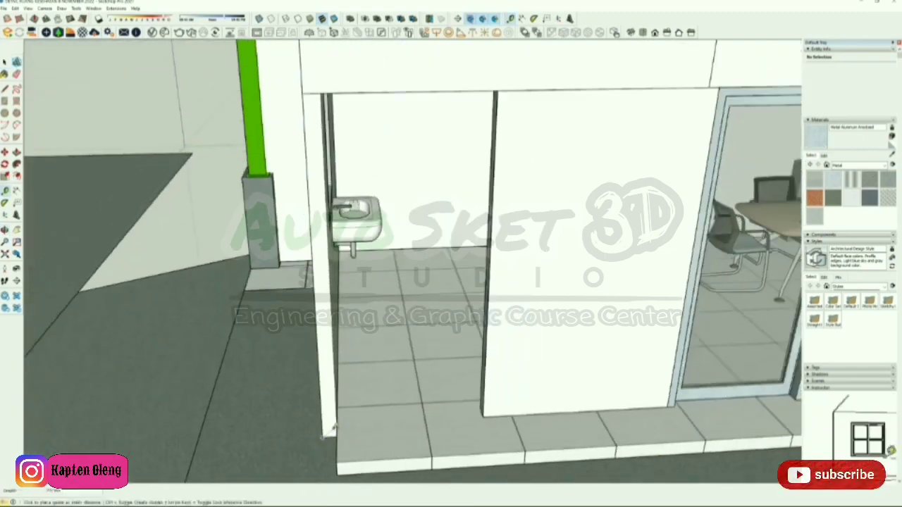
Open the floor group and push its protruding front face back to the edge of the front wall
{"action": "double_click", "coordinate": [352, 445]}
{"action": "double_click", "coordinate": [351, 445]}
{"action": "key", "text": "p"}
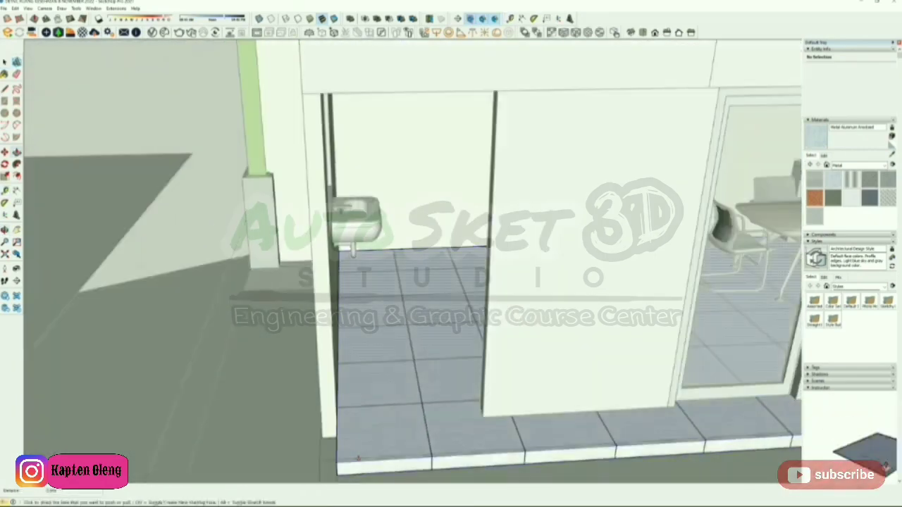
{"action": "left_click", "coordinate": [358, 464]}
{"action": "left_click", "coordinate": [322, 436]}
{"action": "key", "text": "space"}
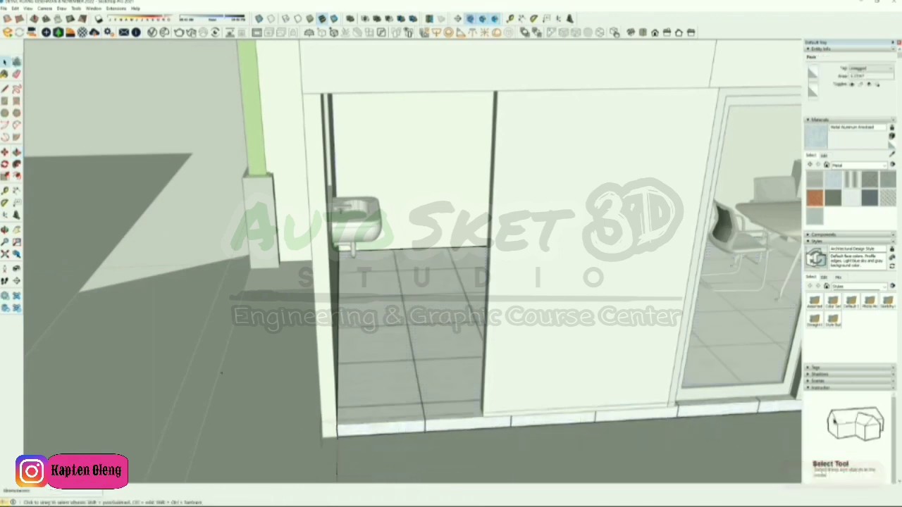
{"action": "left_click", "coordinate": [178, 358]}
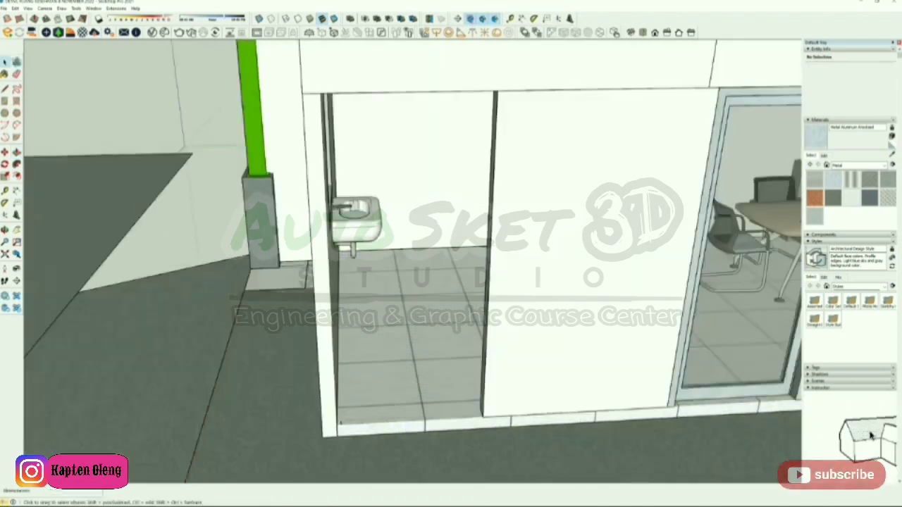
Draw a rectangle over the end face of the side wall, from floor level up to the underside of the upper panel
{"action": "scroll", "coordinate": [347, 427], "scroll_direction": "up", "scroll_amount": 2}
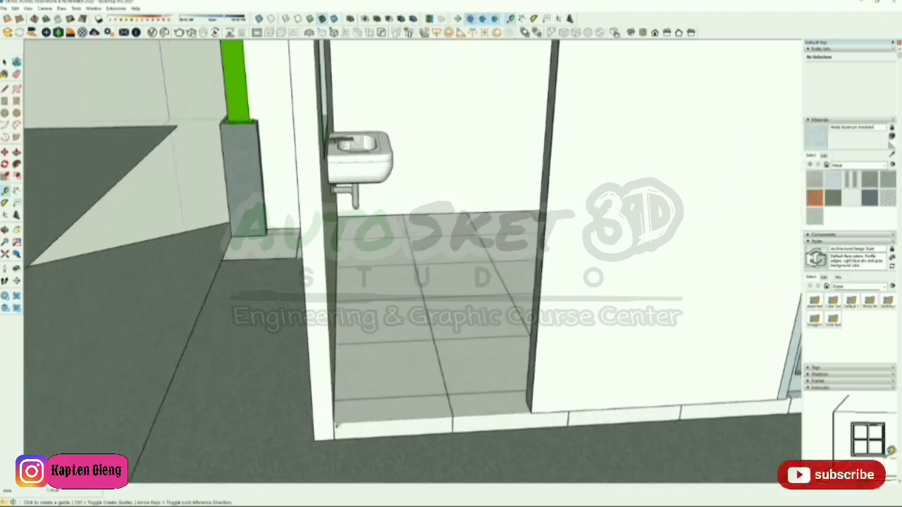
{"action": "scroll", "coordinate": [335, 422], "scroll_direction": "up", "scroll_amount": 2}
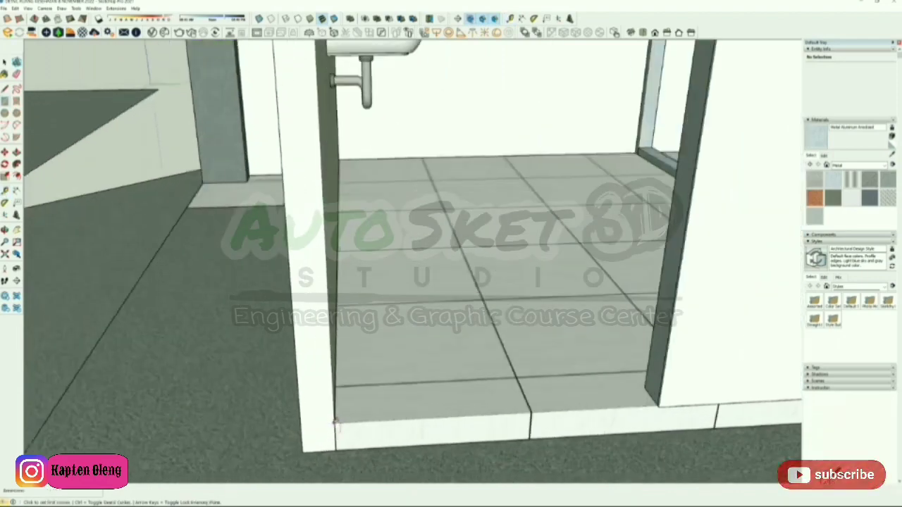
{"action": "scroll", "coordinate": [338, 422], "scroll_direction": "up", "scroll_amount": 3}
{"action": "mouse_move", "coordinate": [338, 422]}
{"action": "middle_mouse_down"}
{"action": "mouse_move", "coordinate": [358, 424]}
{"action": "mouse_move", "coordinate": [452, 387]}
{"action": "middle_mouse_up"}
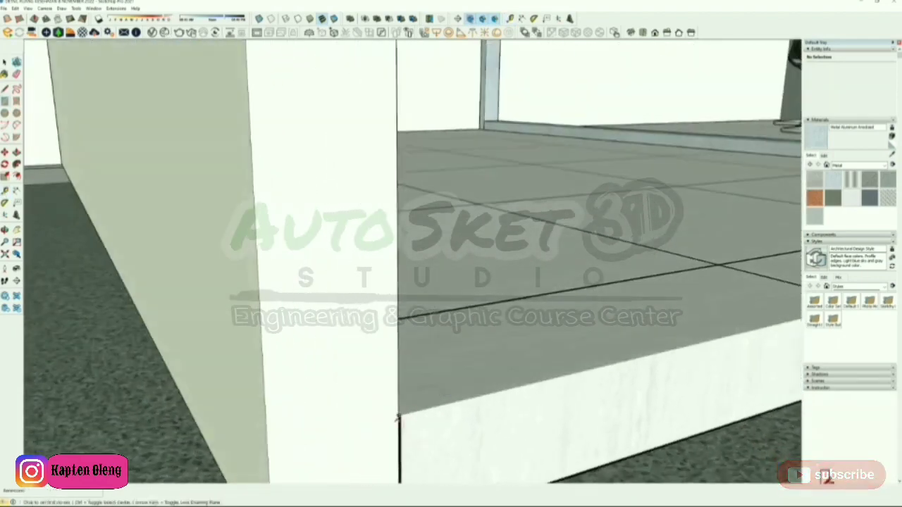
{"action": "scroll", "coordinate": [396, 418], "scroll_direction": "up", "scroll_amount": 2}
{"action": "scroll", "coordinate": [402, 411], "scroll_direction": "down", "scroll_amount": 10}
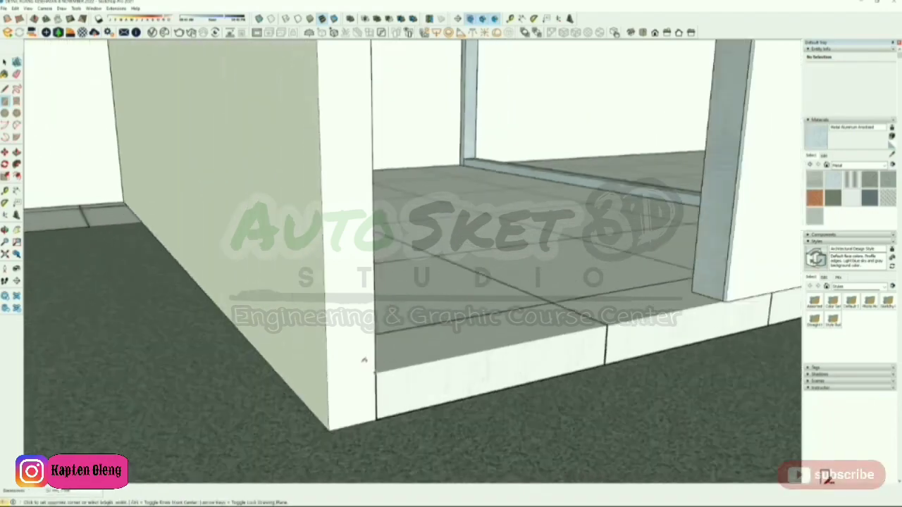
{"action": "scroll", "coordinate": [366, 181], "scroll_direction": "up", "scroll_amount": 8}
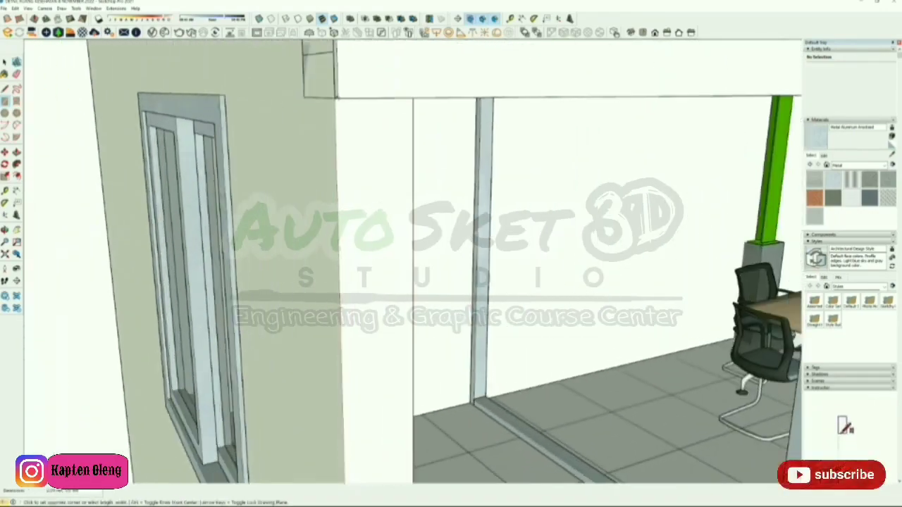
{"action": "left_click", "coordinate": [336, 98]}
Make the new rectangle on the wall's end face, with its edges, a group
{"action": "key", "text": "space"}
{"action": "double_click", "coordinate": [362, 124]}
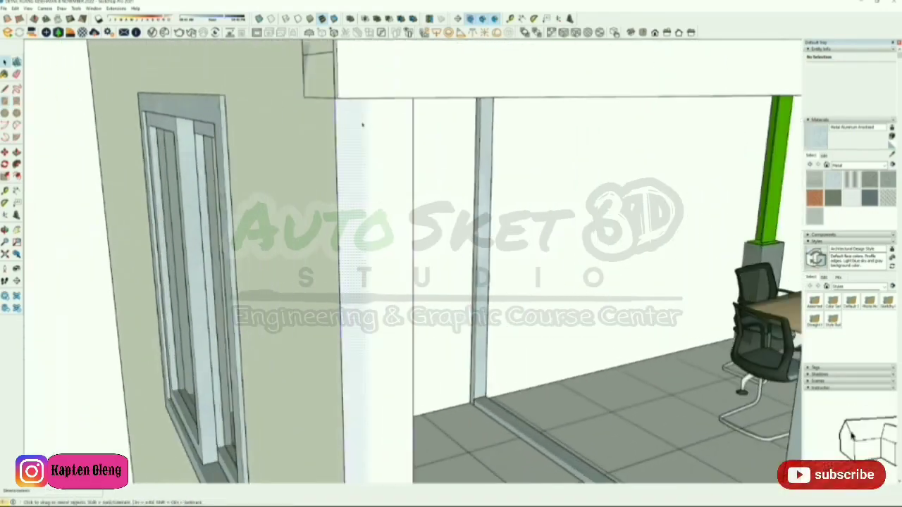
{"action": "scroll", "coordinate": [362, 126], "scroll_direction": "down", "scroll_amount": 2}
{"action": "right_click", "coordinate": [364, 129]}
{"action": "left_click", "coordinate": [387, 190]}
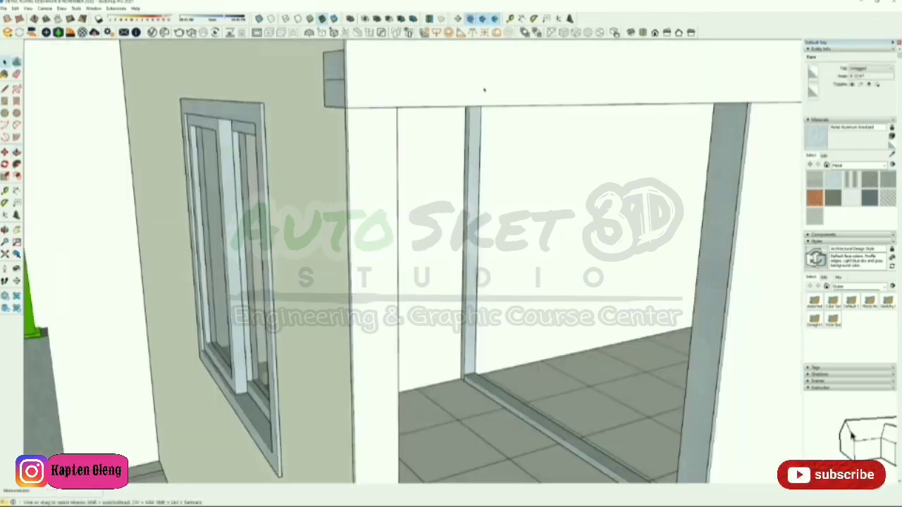
{"action": "left_click", "coordinate": [484, 89]}
Copy the narrow strip panel from the side wall's end to the far side of the glass door, below the upper panel
{"action": "scroll", "coordinate": [491, 144], "scroll_direction": "down", "scroll_amount": 4}
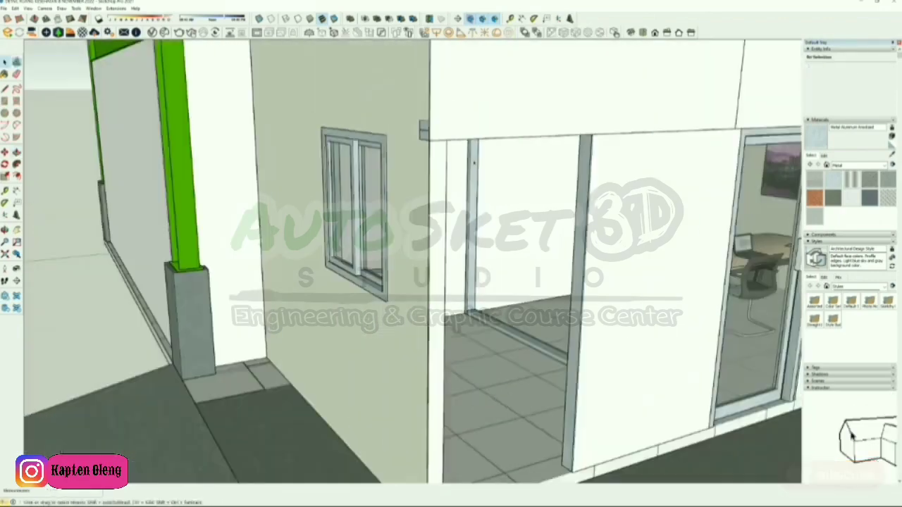
{"action": "middle_click_drag", "start_coordinate": [491, 148], "coordinate": [410, 316]}
{"action": "scroll", "coordinate": [409, 315], "scroll_direction": "down", "scroll_amount": 2}
{"action": "middle_click_drag", "start_coordinate": [391, 356], "coordinate": [272, 415]}
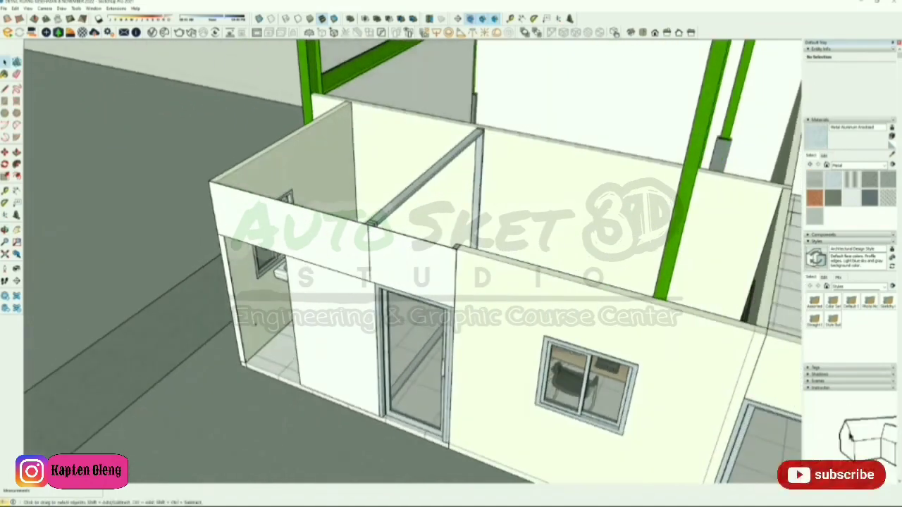
{"action": "key", "text": "m"}
{"action": "scroll", "coordinate": [232, 266], "scroll_direction": "up", "scroll_amount": 2}
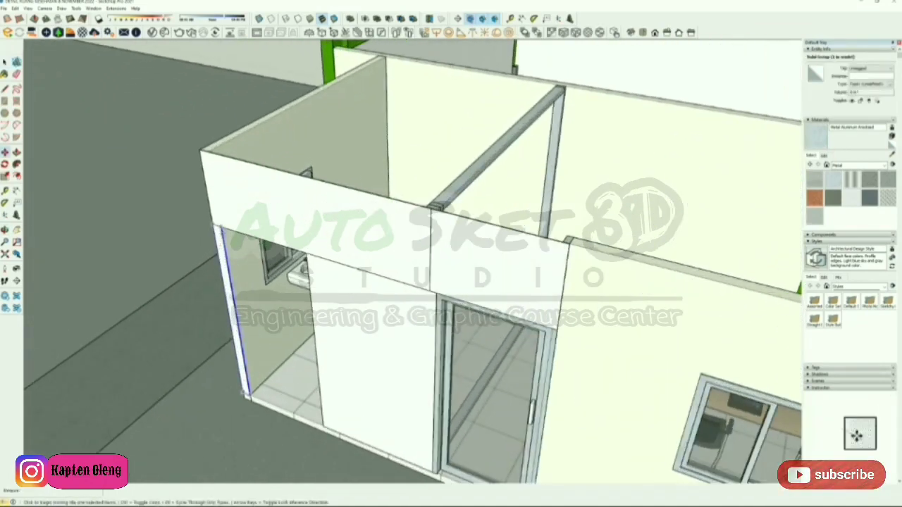
{"action": "scroll", "coordinate": [556, 328], "scroll_direction": "up", "scroll_amount": 2}
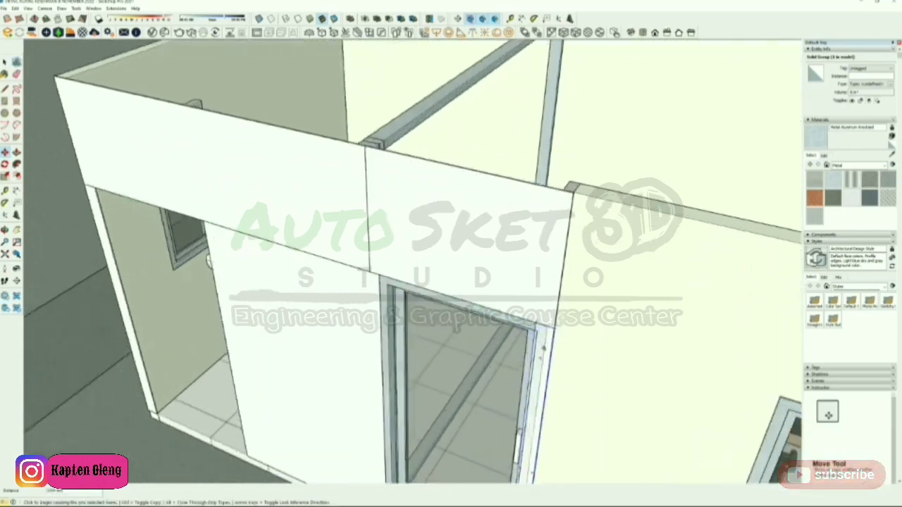
{"action": "middle_click_drag", "start_coordinate": [543, 348], "coordinate": [634, 227]}
{"action": "scroll", "coordinate": [641, 225], "scroll_direction": "up", "scroll_amount": 6}
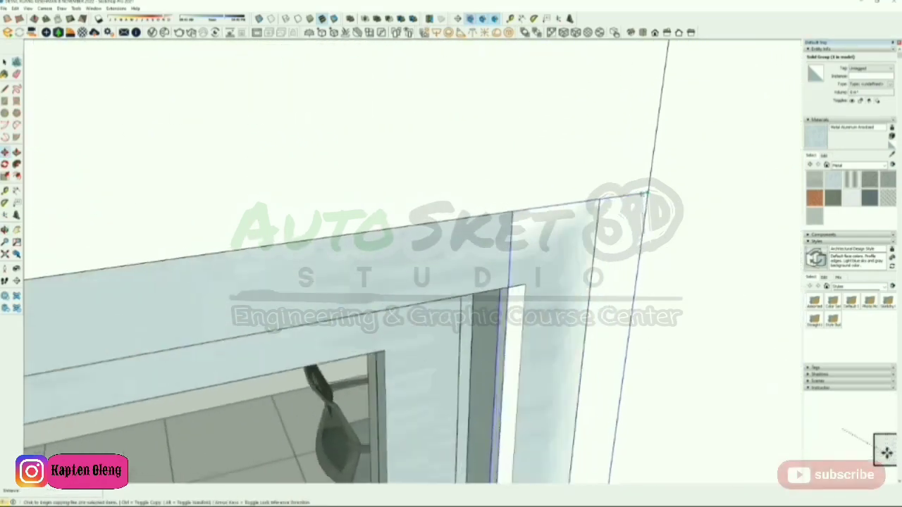
{"action": "mouse_move", "coordinate": [644, 192]}
{"action": "middle_mouse_down"}
{"action": "mouse_move", "coordinate": [620, 187]}
{"action": "mouse_move", "coordinate": [642, 157]}
{"action": "mouse_move", "coordinate": [568, 187]}
{"action": "mouse_move", "coordinate": [553, 227]}
{"action": "middle_mouse_up"}
Open the copied strip beside the glass door and push its side face to fit the door frame's width
{"action": "double_click", "coordinate": [512, 304]}
{"action": "key", "text": "p"}
{"action": "left_click", "coordinate": [513, 296]}
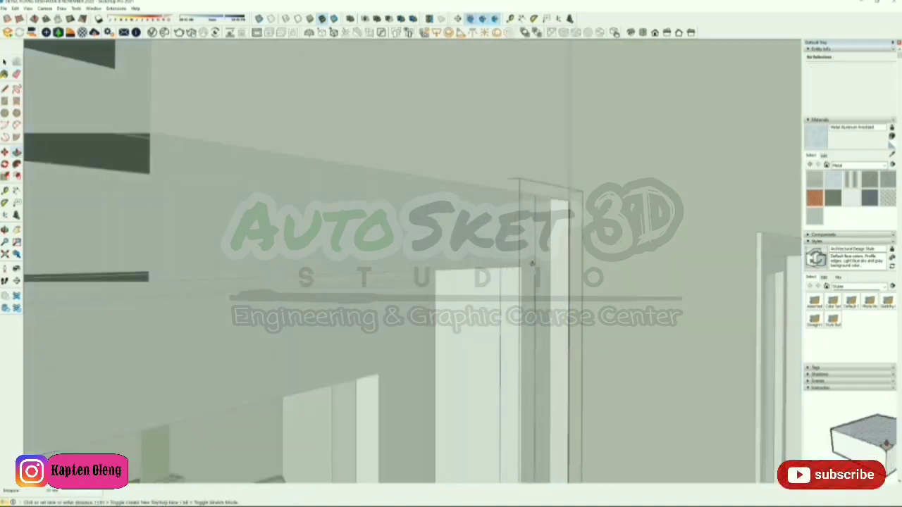
{"action": "left_click", "coordinate": [549, 201]}
{"action": "middle_click_drag", "start_coordinate": [549, 201], "coordinate": [754, 384]}
{"action": "key", "text": "space"}
{"action": "left_click", "coordinate": [692, 304]}
Select the front cladding panels around the glass door and the opening, and combine them into one group
{"action": "scroll", "coordinate": [692, 303], "scroll_direction": "down", "scroll_amount": 3}
{"action": "scroll", "coordinate": [692, 304], "scroll_direction": "down", "scroll_amount": 2}
{"action": "scroll", "coordinate": [567, 310], "scroll_direction": "down", "scroll_amount": 3}
{"action": "middle_click_drag", "start_coordinate": [567, 310], "coordinate": [757, 422]}
{"action": "scroll", "coordinate": [574, 218], "scroll_direction": "down", "scroll_amount": 3}
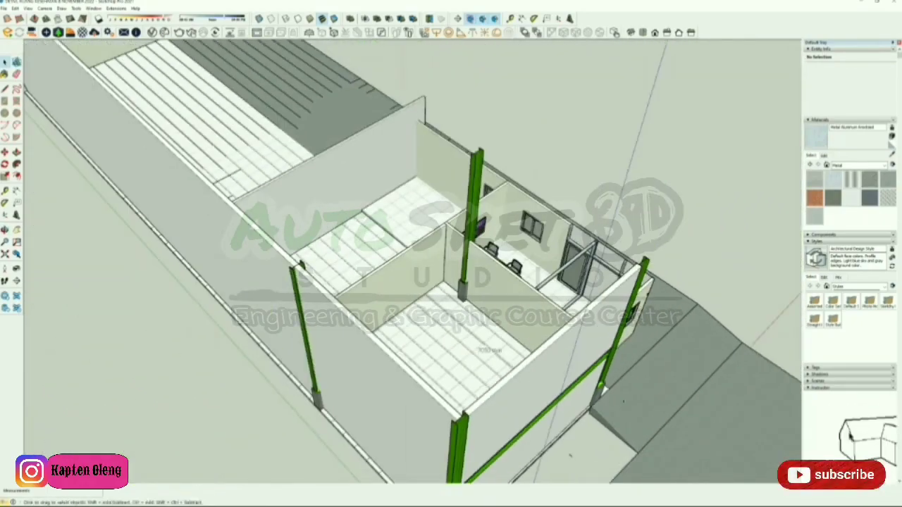
{"action": "scroll", "coordinate": [574, 218], "scroll_direction": "up", "scroll_amount": 6}
{"action": "middle_click_drag", "start_coordinate": [671, 359], "coordinate": [703, 316]}
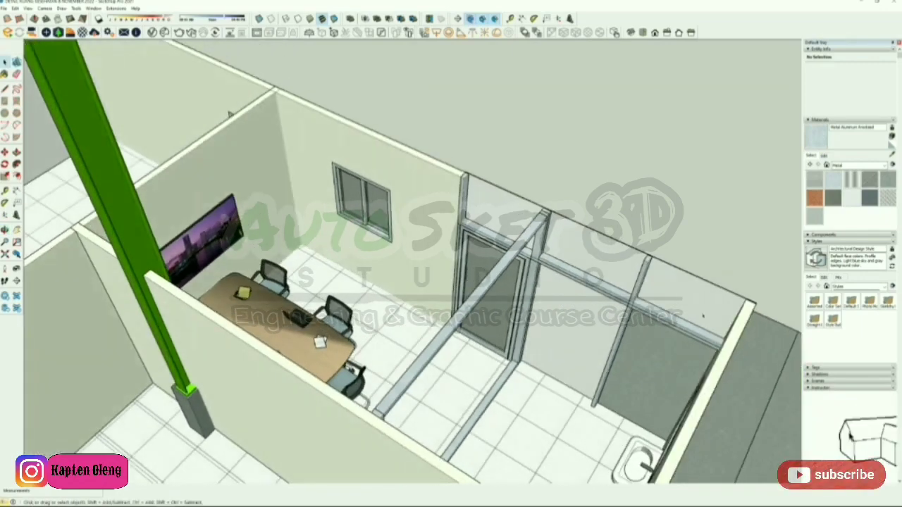
{"action": "left_click", "coordinate": [584, 323]}
{"action": "mouse_move", "coordinate": [520, 240]}
{"action": "middle_mouse_down"}
{"action": "mouse_move", "coordinate": [458, 274]}
{"action": "mouse_move", "coordinate": [423, 317]}
{"action": "middle_mouse_up"}
{"action": "scroll", "coordinate": [421, 308], "scroll_direction": "up", "scroll_amount": 4}
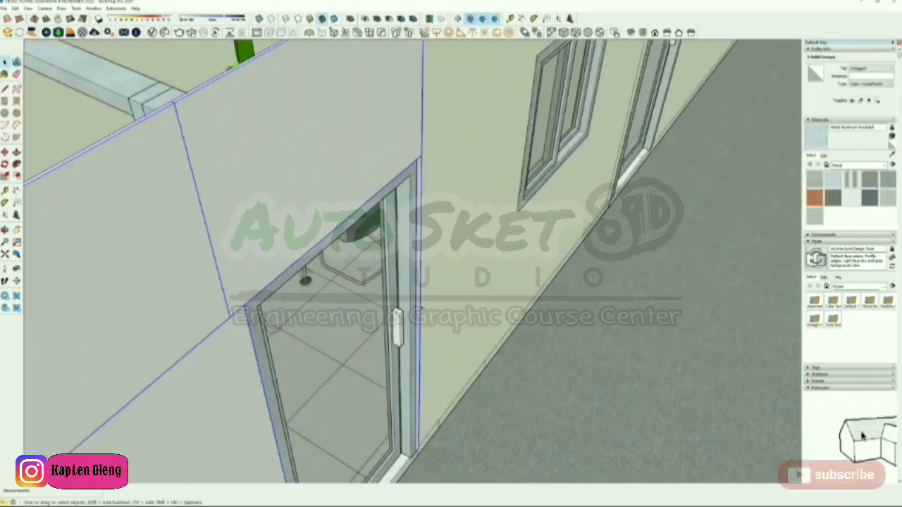
{"action": "scroll", "coordinate": [421, 308], "scroll_direction": "down", "scroll_amount": 4}
{"action": "scroll", "coordinate": [255, 380], "scroll_direction": "up", "scroll_amount": 2}
{"action": "right_click", "coordinate": [226, 292]}
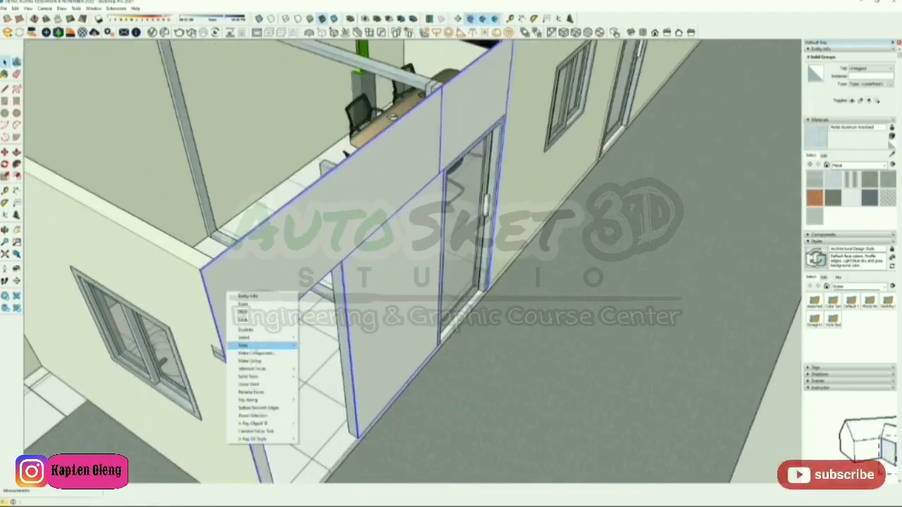
{"action": "left_click", "coordinate": [251, 358]}
Copy the grouped front cladding from the outer side of the metal frame to its inner side
{"action": "middle_click_drag", "start_coordinate": [255, 356], "coordinate": [451, 430]}
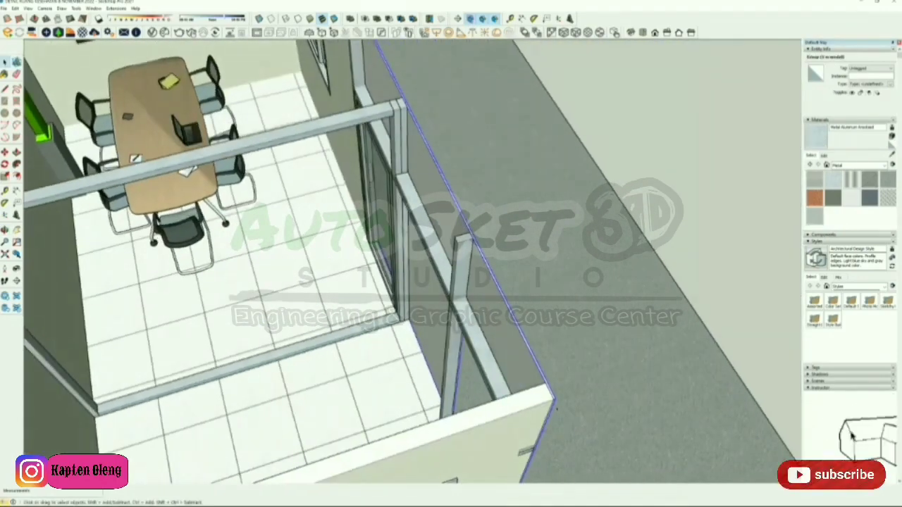
{"action": "scroll", "coordinate": [493, 212], "scroll_direction": "up", "scroll_amount": 5}
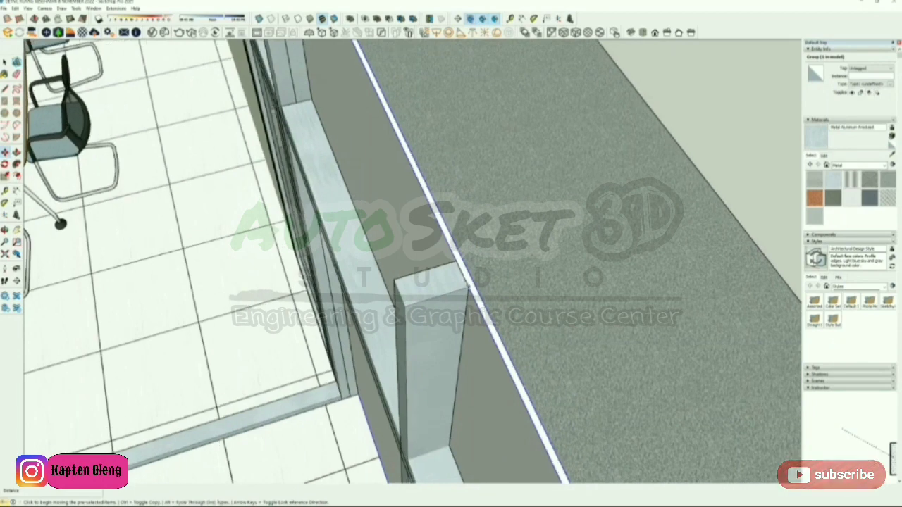
{"action": "left_click", "coordinate": [469, 285]}
{"action": "key", "text": "ctrl"}
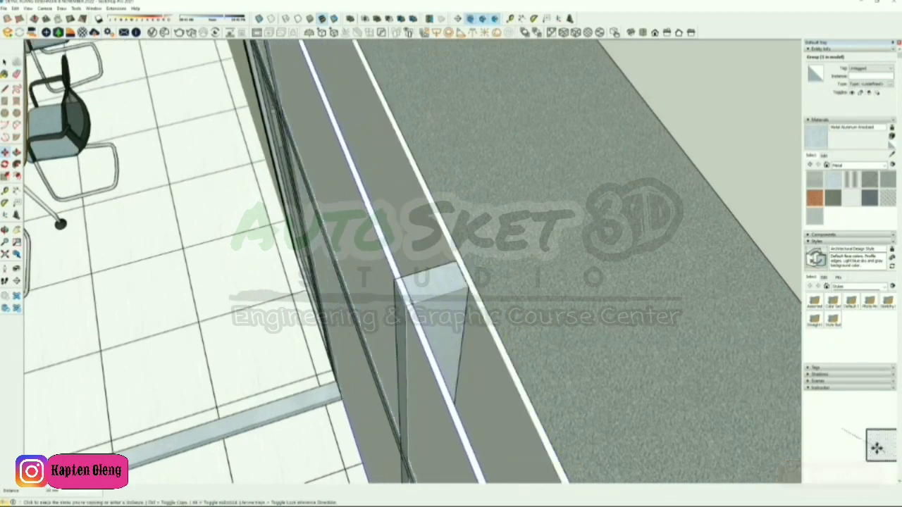
{"action": "left_click", "coordinate": [408, 304]}
{"action": "scroll", "coordinate": [362, 300], "scroll_direction": "down", "scroll_amount": 1}
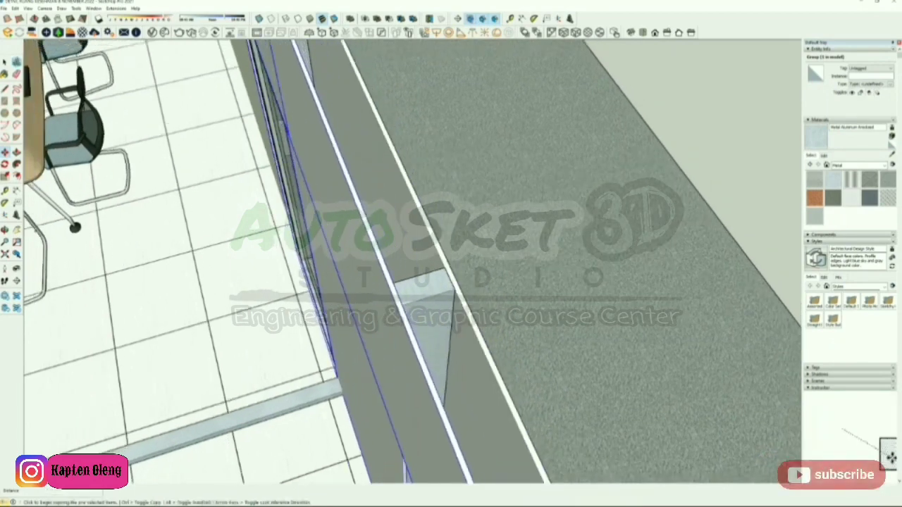
{"action": "scroll", "coordinate": [375, 295], "scroll_direction": "down", "scroll_amount": 3}
{"action": "mouse_move", "coordinate": [416, 282]}
{"action": "middle_mouse_down"}
{"action": "mouse_move", "coordinate": [471, 258]}
{"action": "mouse_move", "coordinate": [493, 205]}
{"action": "mouse_move", "coordinate": [497, 264]}
{"action": "mouse_move", "coordinate": [566, 265]}
{"action": "middle_mouse_up"}
{"action": "scroll", "coordinate": [464, 201], "scroll_direction": "down", "scroll_amount": 2}
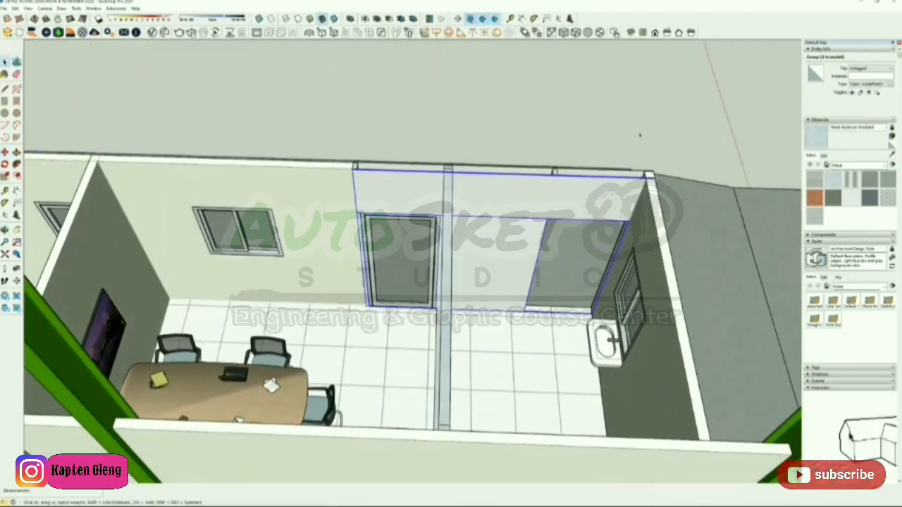
{"action": "left_click", "coordinate": [639, 134]}
Draw a construction line along the partition's bottom rail from the wall corner, and a vertical line up from its end
{"action": "scroll", "coordinate": [340, 179], "scroll_direction": "down", "scroll_amount": 2}
{"action": "middle_click_drag", "start_coordinate": [282, 198], "coordinate": [493, 261]}
{"action": "middle_click_drag", "start_coordinate": [384, 296], "coordinate": [498, 281]}
{"action": "scroll", "coordinate": [521, 286], "scroll_direction": "up", "scroll_amount": 2}
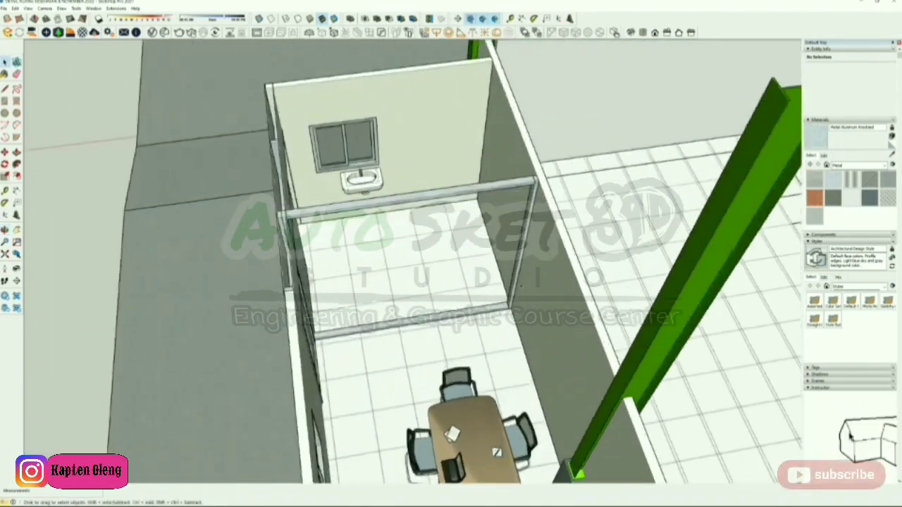
{"action": "scroll", "coordinate": [521, 282], "scroll_direction": "up", "scroll_amount": 1}
{"action": "key", "text": "l"}
{"action": "scroll", "coordinate": [539, 190], "scroll_direction": "up", "scroll_amount": 2}
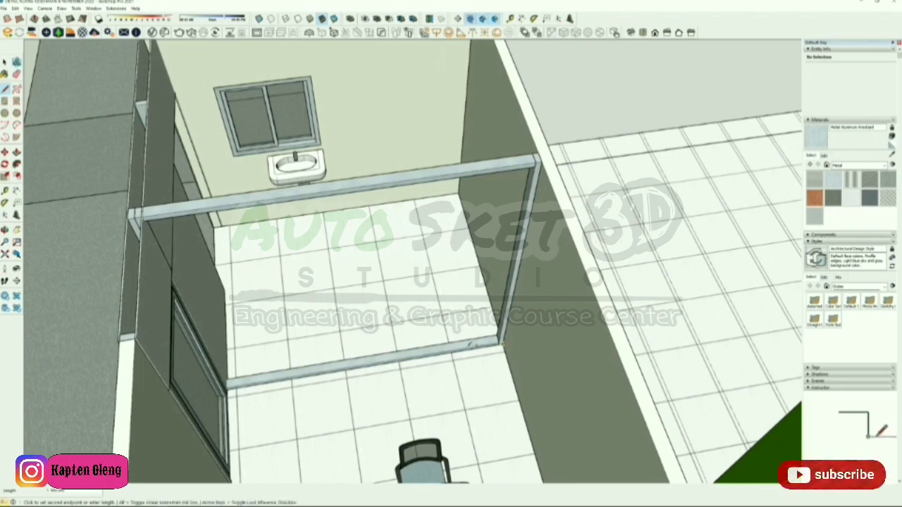
{"action": "key", "text": "Escape"}
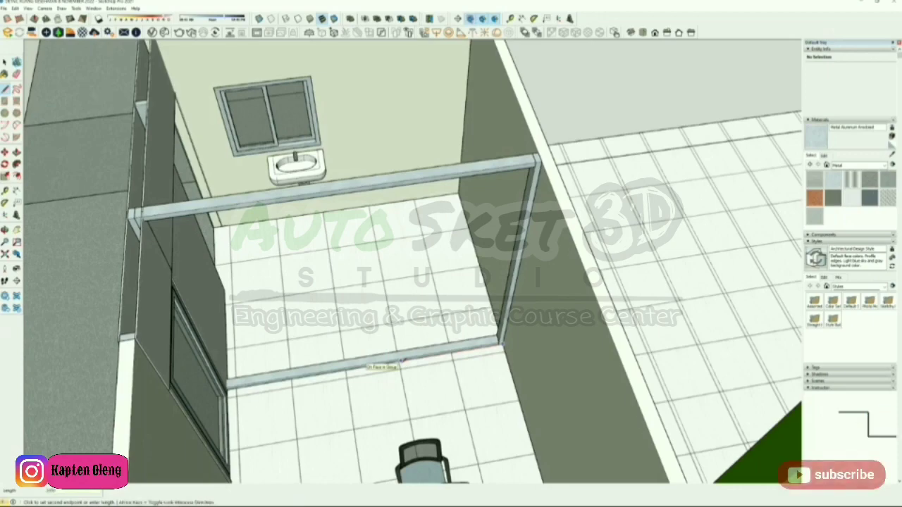
{"action": "mouse_move", "coordinate": [274, 282]}
{"action": "middle_mouse_down"}
{"action": "mouse_move", "coordinate": [446, 195]}
{"action": "mouse_move", "coordinate": [385, 166]}
{"action": "middle_mouse_up"}
{"action": "middle_click_drag", "start_coordinate": [401, 279], "coordinate": [395, 132]}
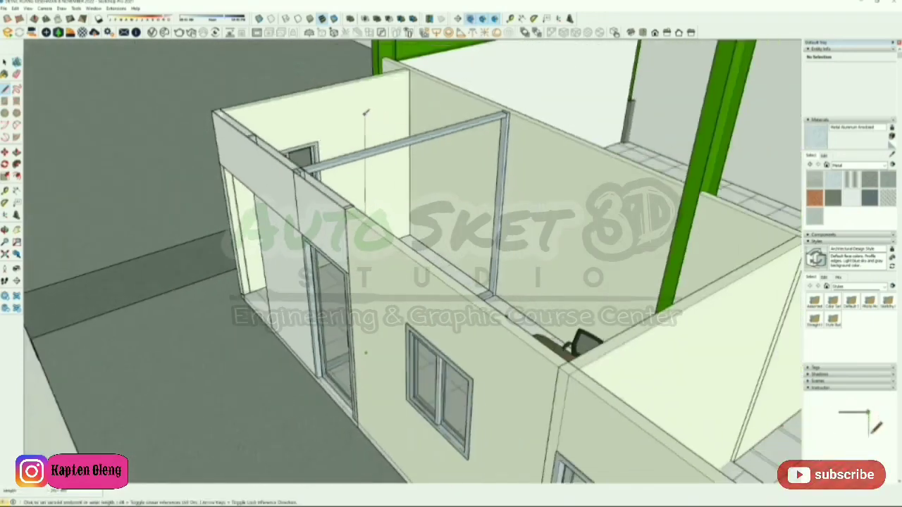
{"action": "middle_click_drag", "start_coordinate": [347, 114], "coordinate": [397, 65]}
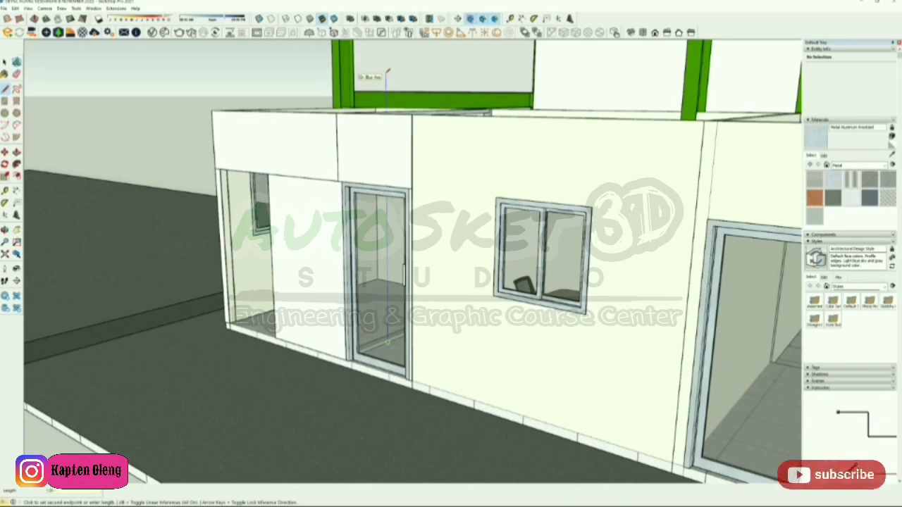
{"action": "middle_click_drag", "start_coordinate": [386, 75], "coordinate": [391, 184]}
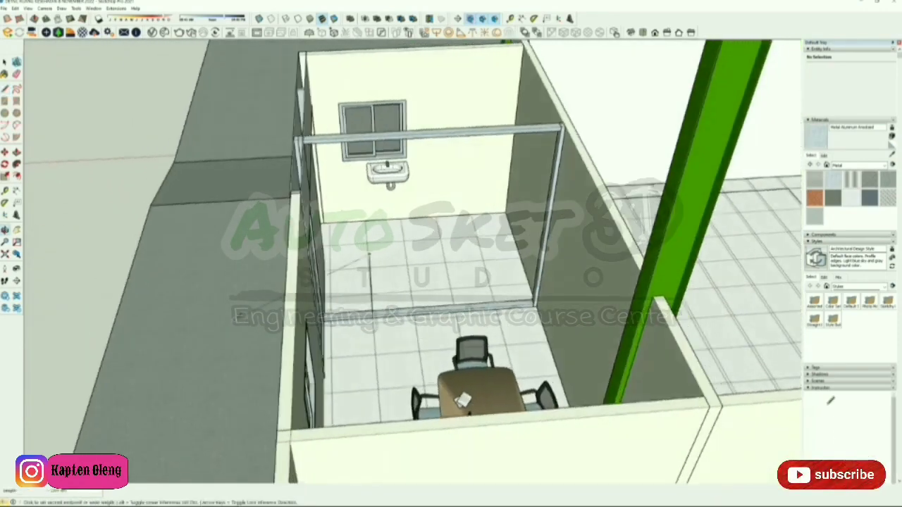
Draw an upright rectangle on the bottom rail between the vertical line and the wall corner, and make it a group
{"action": "scroll", "coordinate": [370, 251], "scroll_direction": "up", "scroll_amount": 5}
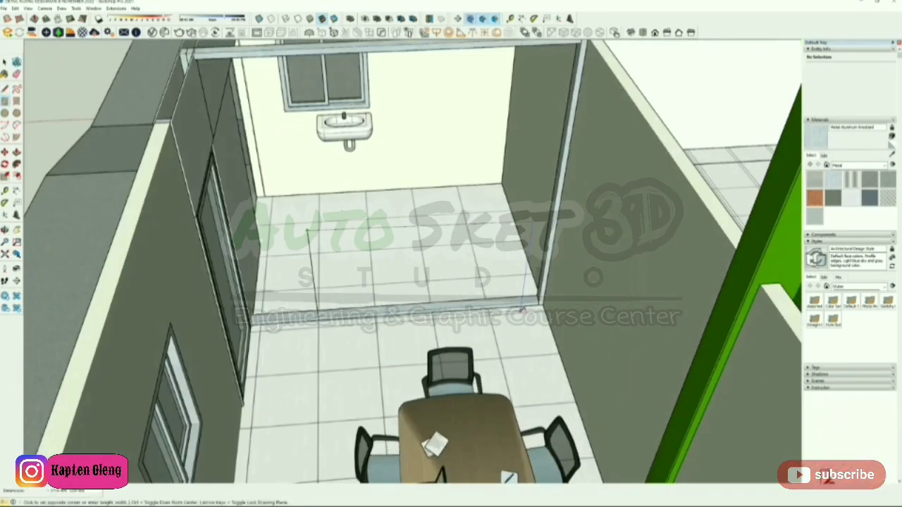
{"action": "left_click", "coordinate": [465, 262]}
{"action": "right_click", "coordinate": [465, 262]}
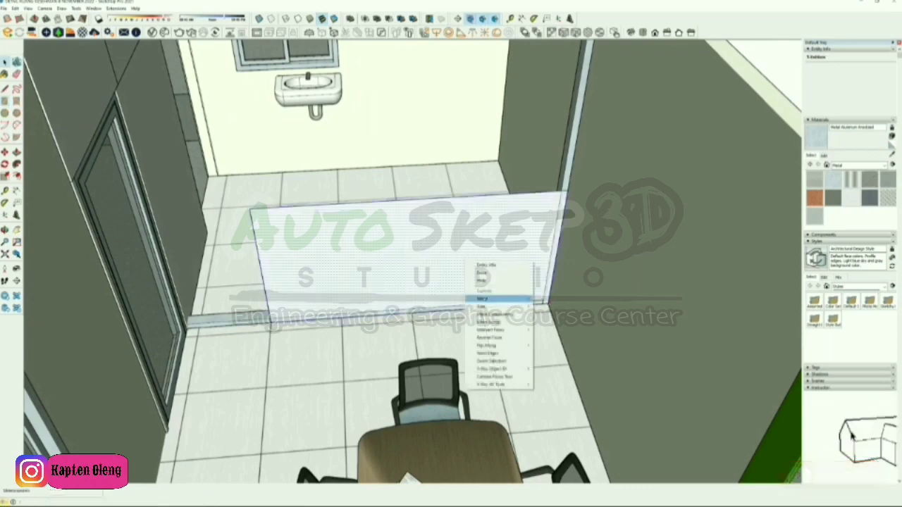
{"action": "left_click", "coordinate": [486, 321]}
Open the partition panel group and push/pull its face to give the panel thickness
{"action": "double_click", "coordinate": [437, 271]}
{"action": "middle_click_drag", "start_coordinate": [437, 271], "coordinate": [676, 310]}
{"action": "scroll", "coordinate": [416, 302], "scroll_direction": "down", "scroll_amount": 3}
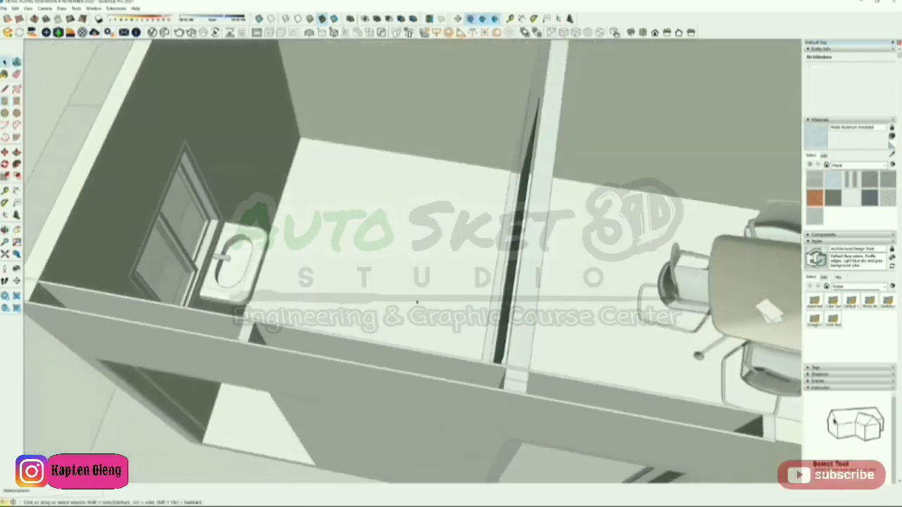
{"action": "middle_click_drag", "start_coordinate": [416, 303], "coordinate": [479, 289]}
{"action": "key", "text": "p"}
{"action": "left_click", "coordinate": [505, 243]}
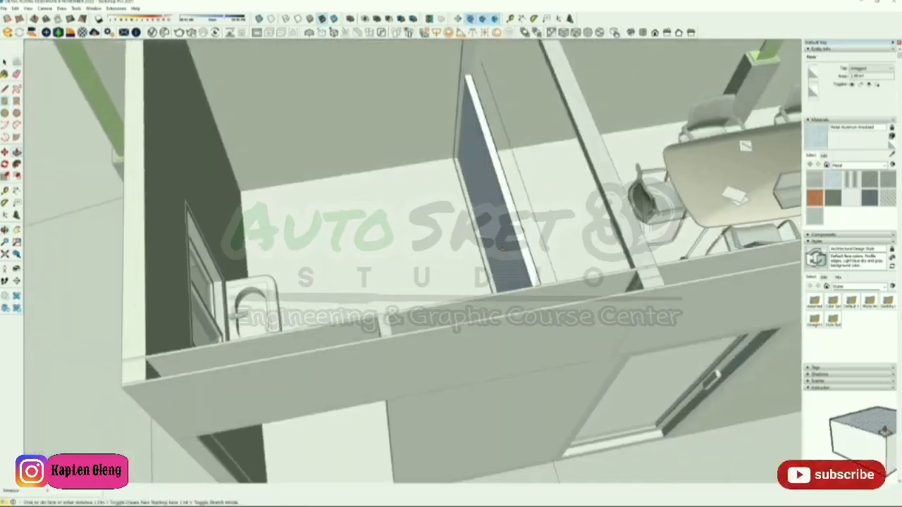
{"action": "key", "text": "Return"}
{"action": "key", "text": "space"}
{"action": "left_click", "coordinate": [429, 235]}
{"action": "scroll", "coordinate": [437, 233], "scroll_direction": "down", "scroll_amount": 3}
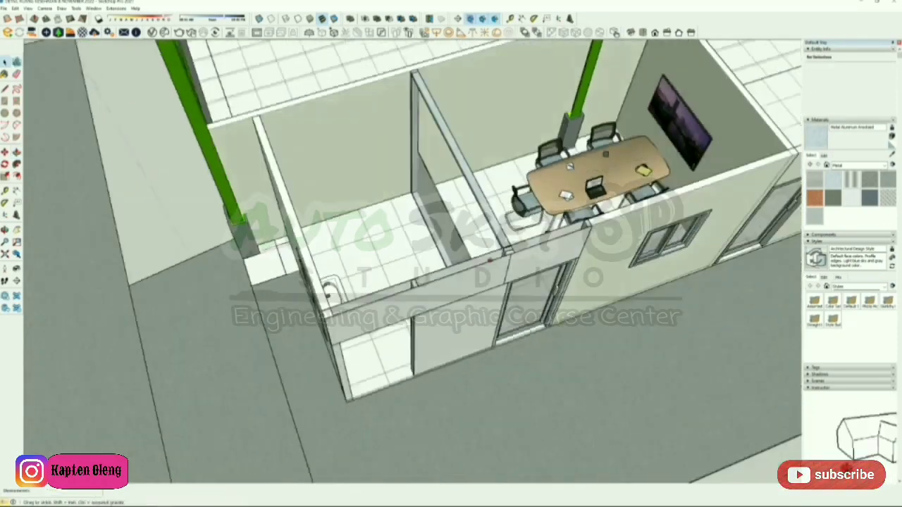
Copy the partition panel straight up from its lower corner so that the copy stacks on its top edge
{"action": "middle_click_drag", "start_coordinate": [436, 232], "coordinate": [537, 271]}
{"action": "scroll", "coordinate": [507, 267], "scroll_direction": "up", "scroll_amount": 3}
{"action": "left_click", "coordinate": [496, 257]}
{"action": "scroll", "coordinate": [498, 261], "scroll_direction": "up", "scroll_amount": 5}
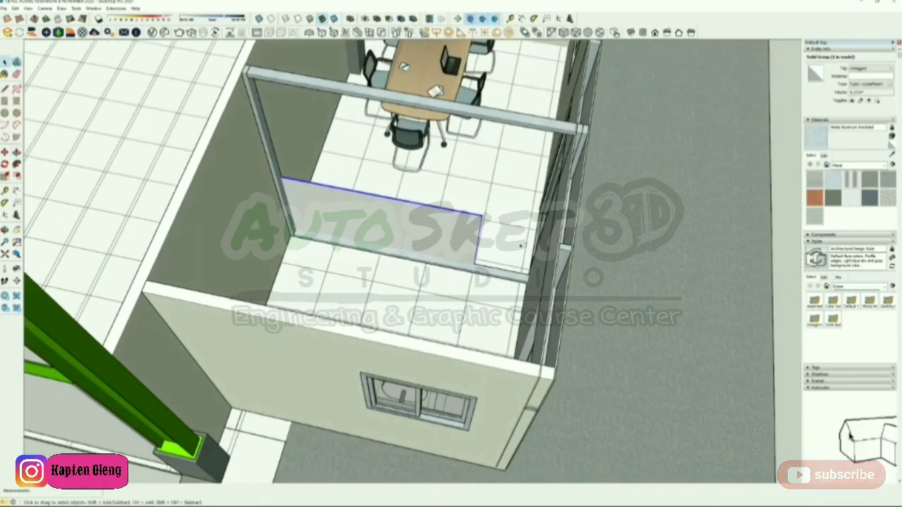
{"action": "scroll", "coordinate": [498, 262], "scroll_direction": "up", "scroll_amount": 5}
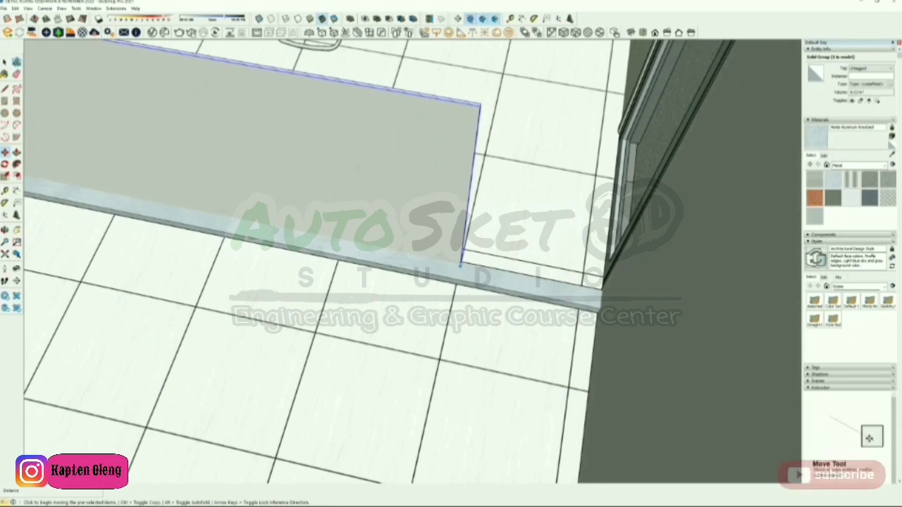
{"action": "left_click", "coordinate": [460, 265]}
{"action": "key", "text": "ctrl"}
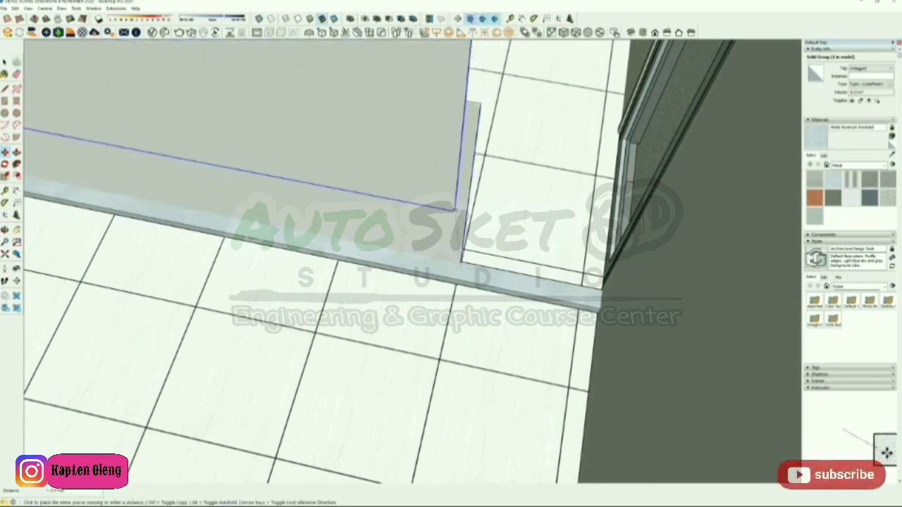
{"action": "scroll", "coordinate": [455, 205], "scroll_direction": "down", "scroll_amount": 1}
{"action": "scroll", "coordinate": [485, 130], "scroll_direction": "up", "scroll_amount": 4}
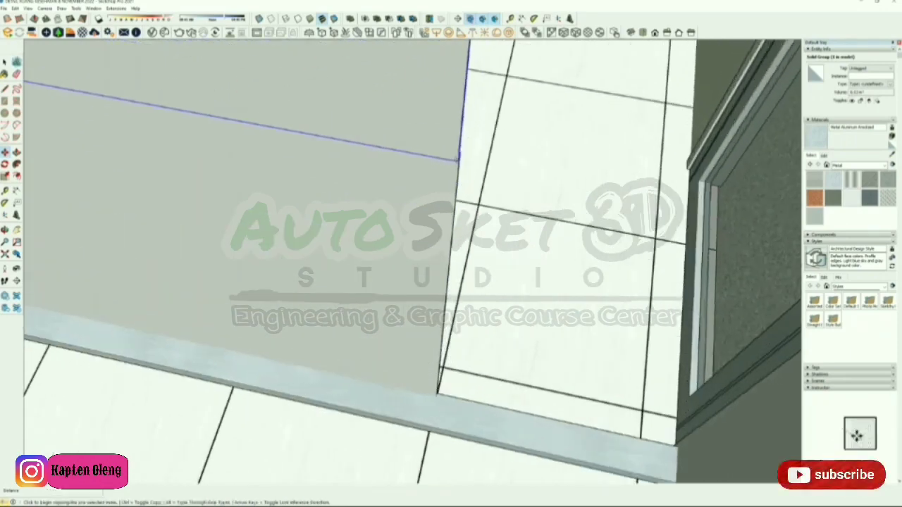
Copy the second partition panel upward again to stack a third panel above it
{"action": "scroll", "coordinate": [454, 169], "scroll_direction": "up", "scroll_amount": 3}
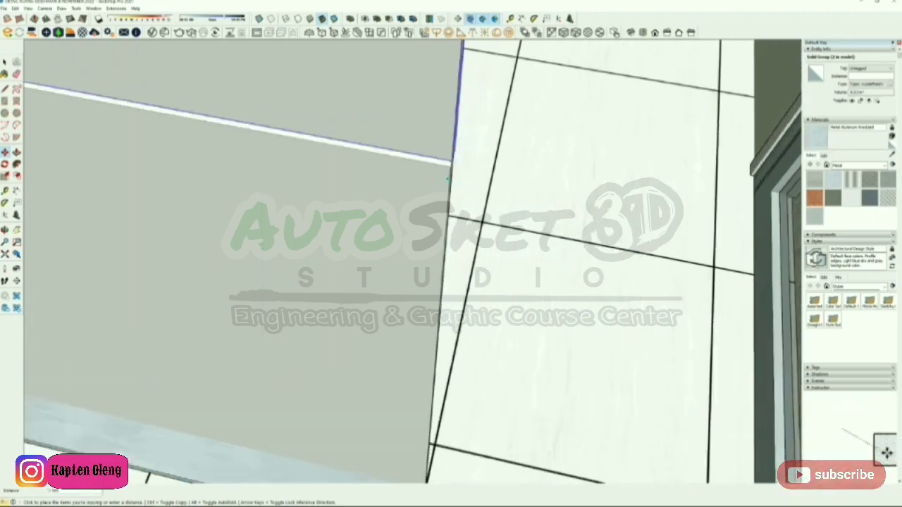
{"action": "left_click", "coordinate": [451, 167]}
{"action": "key", "text": "ctrl"}
{"action": "scroll", "coordinate": [450, 176], "scroll_direction": "down", "scroll_amount": 6}
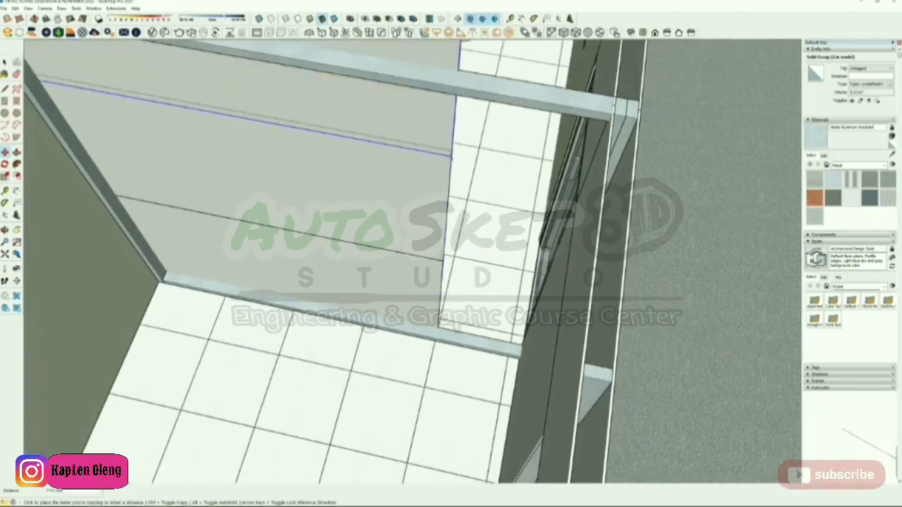
{"action": "left_click", "coordinate": [451, 153]}
{"action": "scroll", "coordinate": [452, 197], "scroll_direction": "down", "scroll_amount": 4}
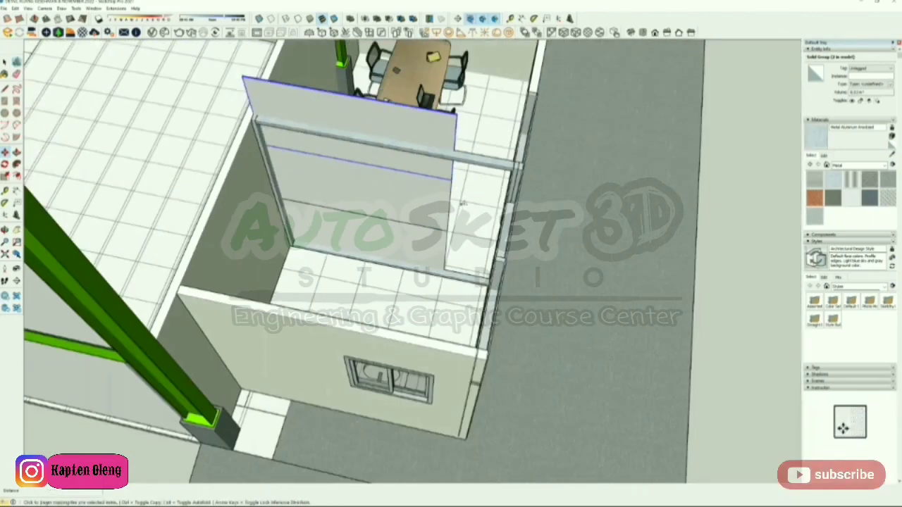
Push the top face of the uppermost partition panel down to the height of the metal frame's top rail
{"action": "middle_click_drag", "start_coordinate": [452, 197], "coordinate": [115, 181]}
{"action": "middle_click_drag", "start_coordinate": [570, 200], "coordinate": [439, 148]}
{"action": "scroll", "coordinate": [440, 146], "scroll_direction": "up", "scroll_amount": 2}
{"action": "key", "text": "space"}
{"action": "double_click", "coordinate": [440, 147]}
{"action": "scroll", "coordinate": [441, 146], "scroll_direction": "up", "scroll_amount": 3}
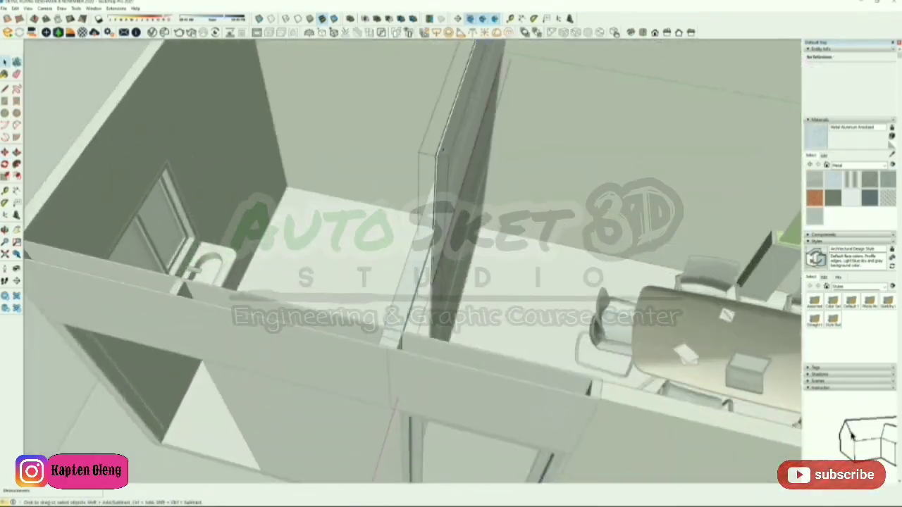
{"action": "key", "text": "p"}
{"action": "left_click", "coordinate": [415, 242]}
{"action": "scroll", "coordinate": [415, 241], "scroll_direction": "down", "scroll_amount": 3}
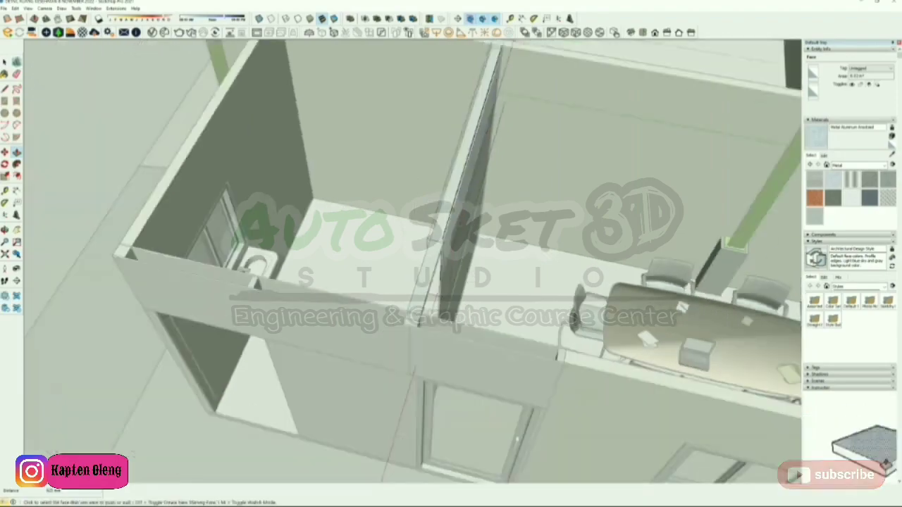
{"action": "key", "text": "space"}
{"action": "left_click", "coordinate": [352, 250]}
Copy the partition frame's vertical post from the front wall end to the free edge of the stacked panels
{"action": "middle_click_drag", "start_coordinate": [352, 249], "coordinate": [599, 274]}
{"action": "middle_click_drag", "start_coordinate": [367, 264], "coordinate": [501, 328]}
{"action": "scroll", "coordinate": [504, 194], "scroll_direction": "up", "scroll_amount": 2}
{"action": "scroll", "coordinate": [521, 170], "scroll_direction": "up", "scroll_amount": 2}
{"action": "double_click", "coordinate": [527, 166]}
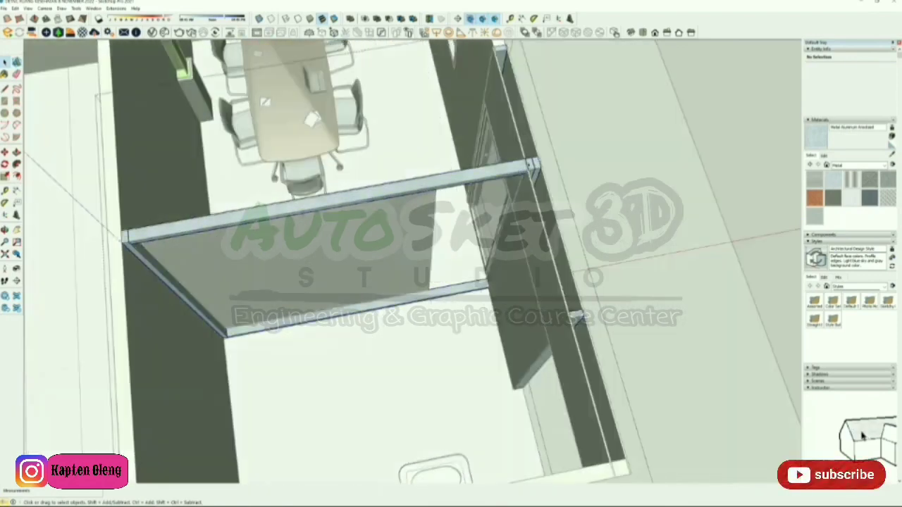
{"action": "key", "text": "m"}
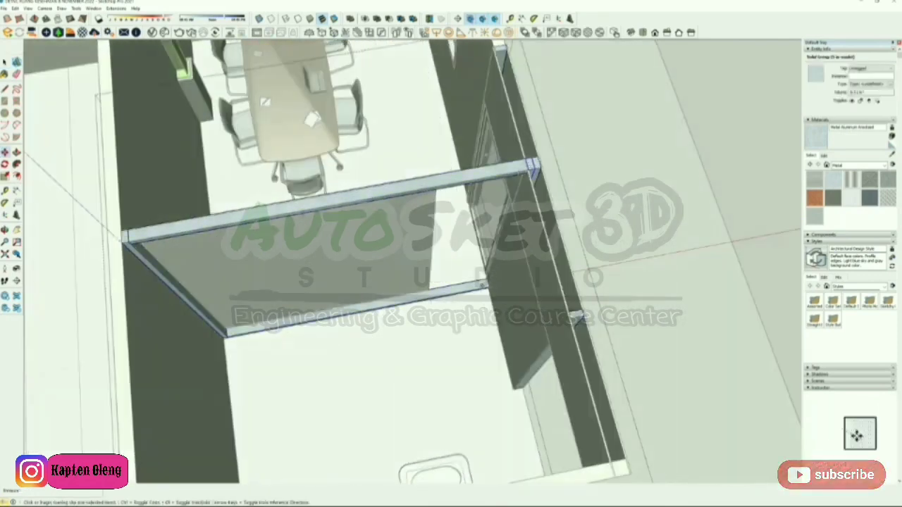
{"action": "key", "text": "ctrl"}
{"action": "left_click", "coordinate": [481, 307]}
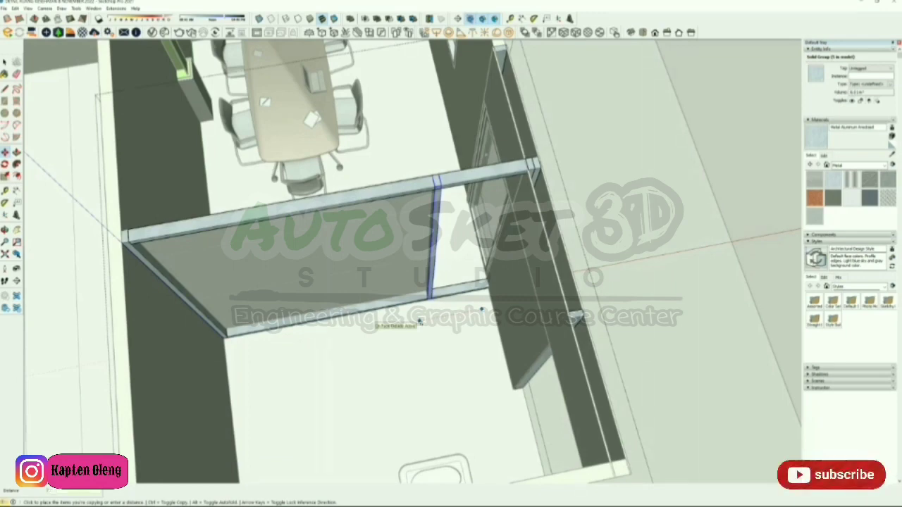
{"action": "key", "text": "Return"}
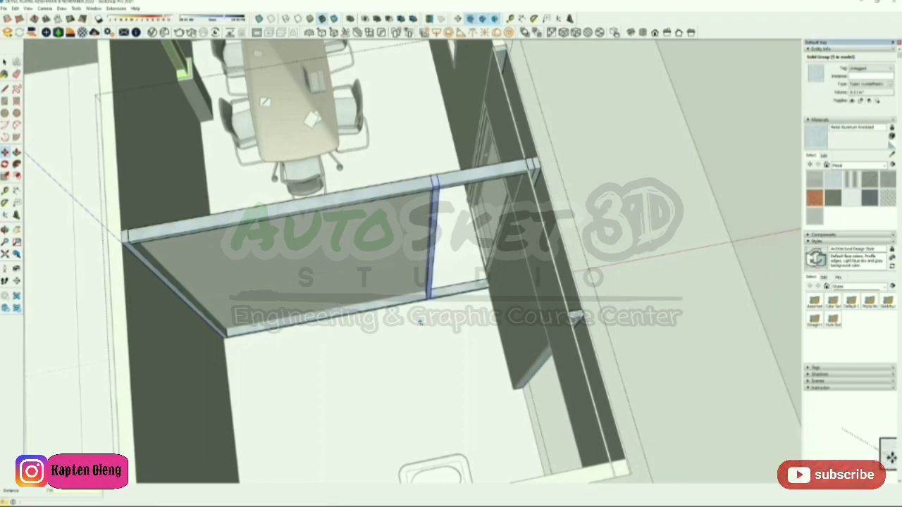
Copy the vertical post again to an intermediate position behind the stacked panels, and leave the frame group
{"action": "left_click", "coordinate": [420, 319]}
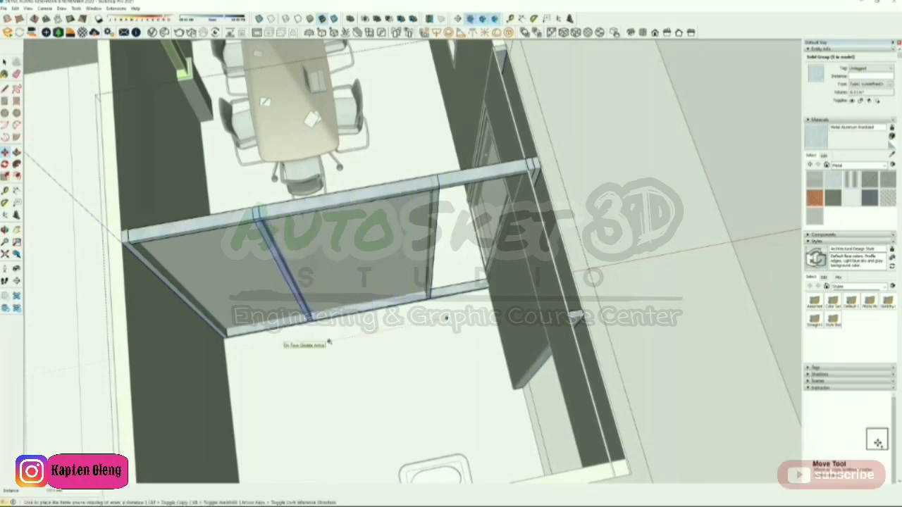
{"action": "key", "text": "Return"}
{"action": "key", "text": "space"}
{"action": "scroll", "coordinate": [326, 338], "scroll_direction": "down", "scroll_amount": 5}
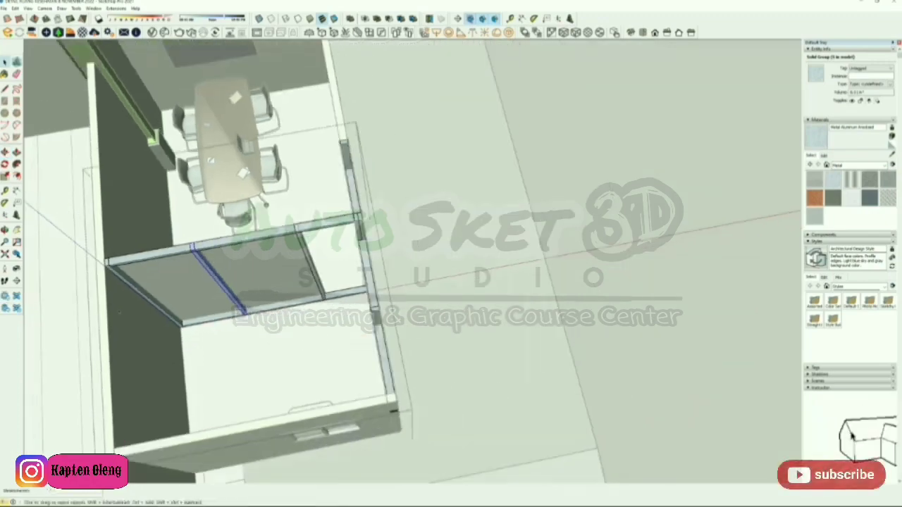
{"action": "left_click", "coordinate": [493, 296]}
Draw an upright rectangle filling the narrow gap between the front wall cladding and the stacked partition panels
{"action": "scroll", "coordinate": [231, 294], "scroll_direction": "up", "scroll_amount": 3}
{"action": "middle_click_drag", "start_coordinate": [272, 292], "coordinate": [289, 272]}
{"action": "middle_click_drag", "start_coordinate": [404, 264], "coordinate": [181, 265]}
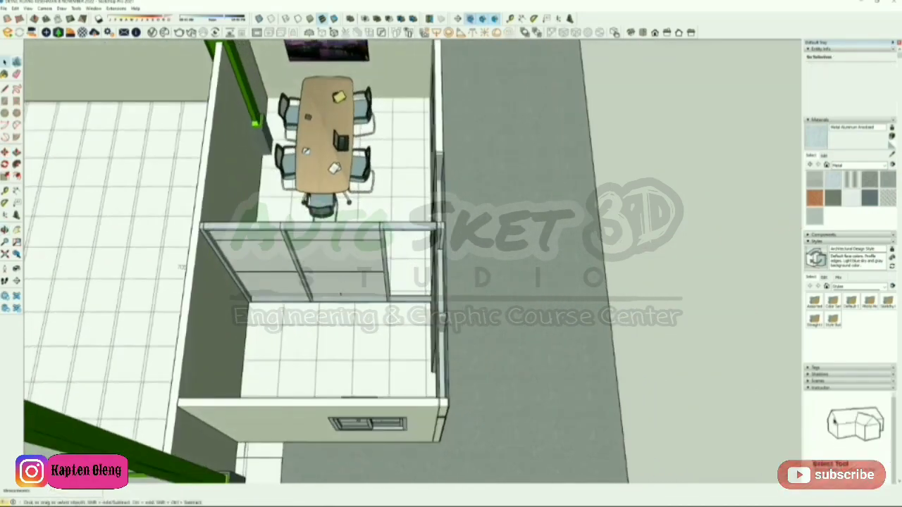
{"action": "scroll", "coordinate": [324, 246], "scroll_direction": "up", "scroll_amount": 2}
{"action": "middle_click_drag", "start_coordinate": [325, 245], "coordinate": [106, 293]}
{"action": "scroll", "coordinate": [370, 282], "scroll_direction": "up", "scroll_amount": 1}
{"action": "middle_click_drag", "start_coordinate": [401, 360], "coordinate": [102, 310]}
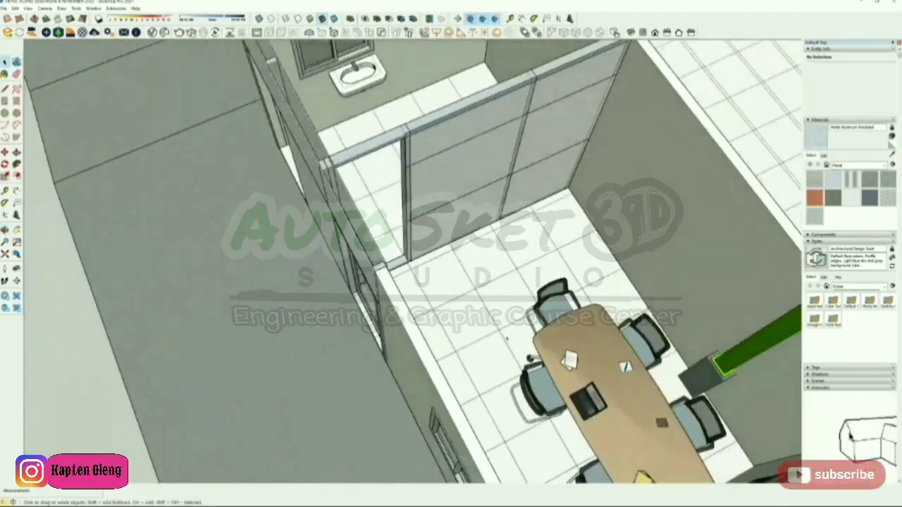
{"action": "middle_click_drag", "start_coordinate": [450, 331], "coordinate": [317, 257]}
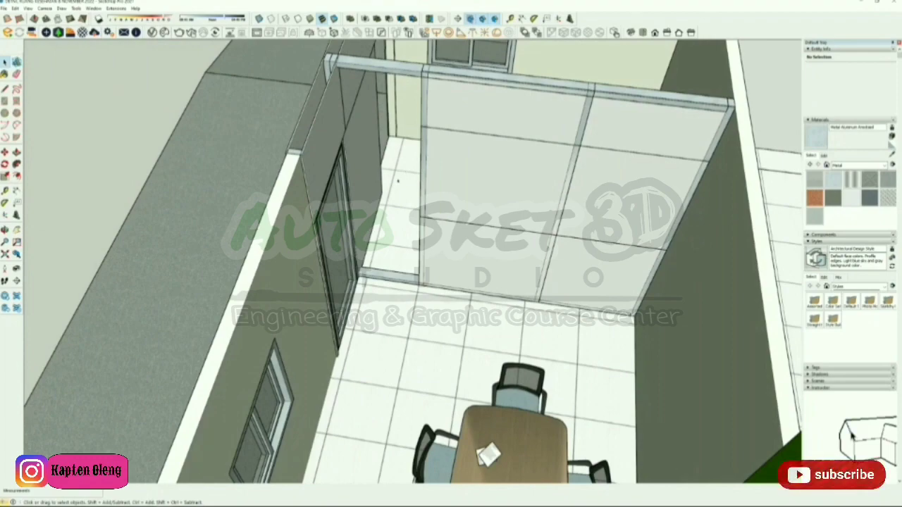
{"action": "key", "text": "r"}
{"action": "scroll", "coordinate": [389, 259], "scroll_direction": "up", "scroll_amount": 5}
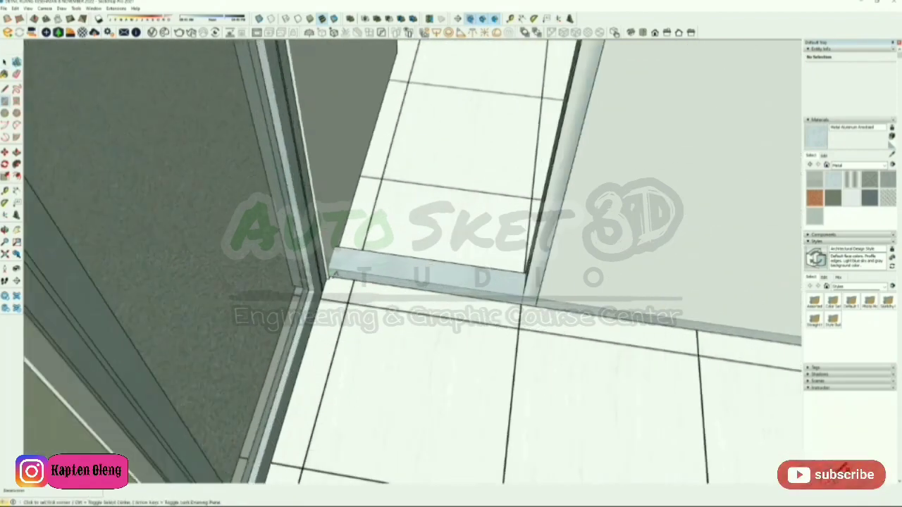
{"action": "scroll", "coordinate": [331, 280], "scroll_direction": "up", "scroll_amount": 4}
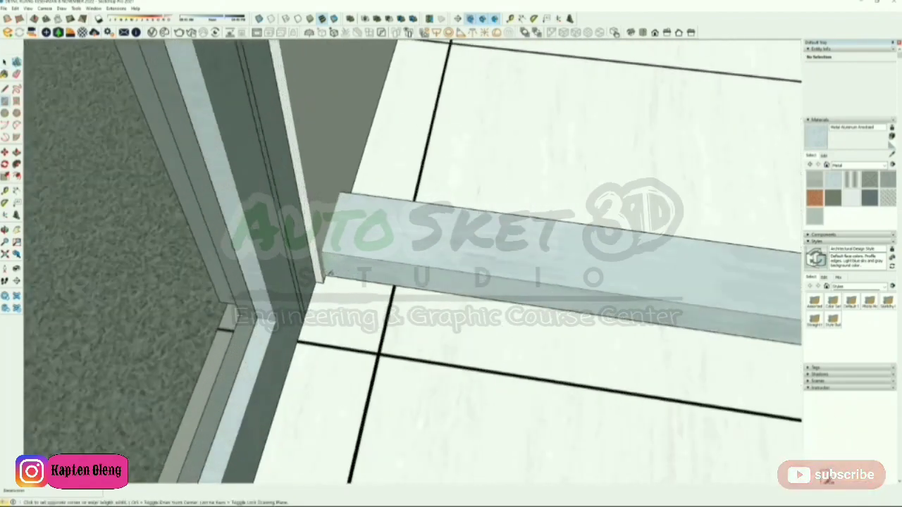
{"action": "scroll", "coordinate": [330, 273], "scroll_direction": "down", "scroll_amount": 9}
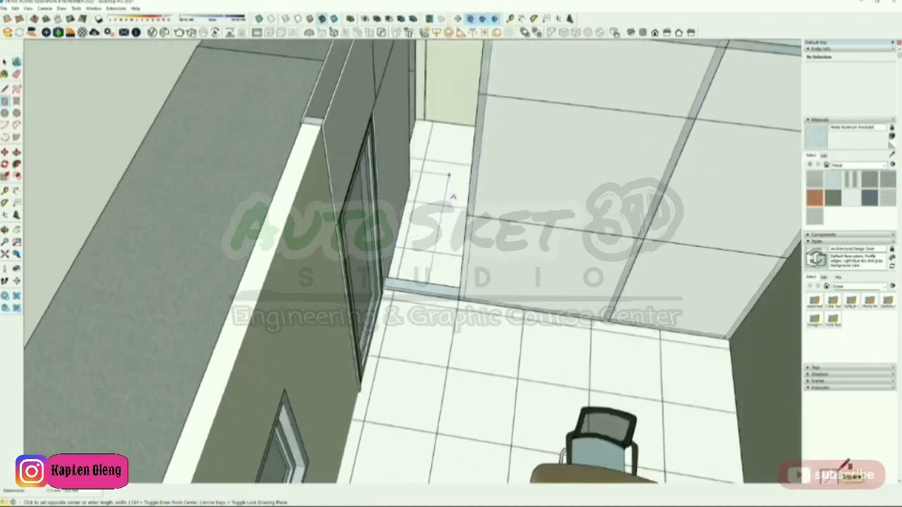
{"action": "scroll", "coordinate": [450, 175], "scroll_direction": "down", "scroll_amount": 3}
{"action": "scroll", "coordinate": [471, 151], "scroll_direction": "up", "scroll_amount": 5}
{"action": "middle_click_drag", "start_coordinate": [471, 150], "coordinate": [626, 181]}
{"action": "scroll", "coordinate": [470, 151], "scroll_direction": "up", "scroll_amount": 3}
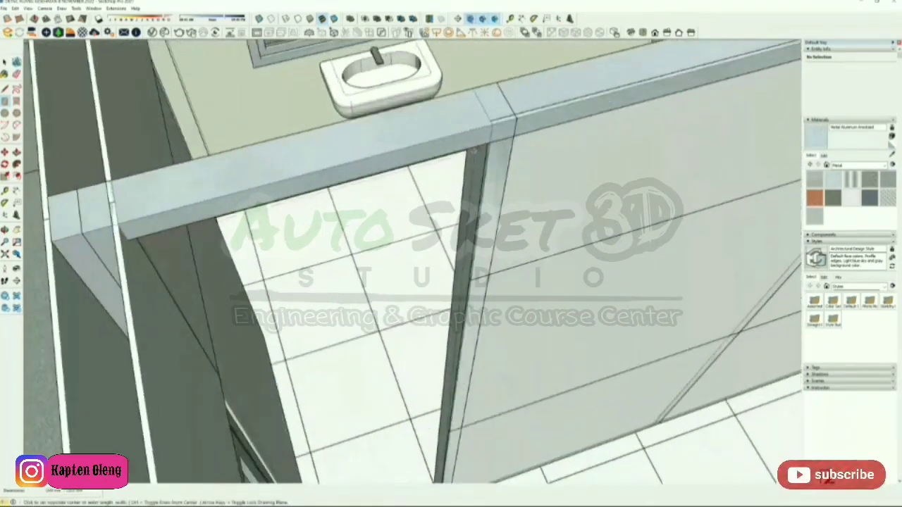
{"action": "scroll", "coordinate": [473, 150], "scroll_direction": "up", "scroll_amount": 1}
{"action": "left_click", "coordinate": [491, 121]}
{"action": "scroll", "coordinate": [453, 123], "scroll_direction": "down", "scroll_amount": 2}
{"action": "key", "text": "space"}
Make the narrow rectangle a group and push/pull its face to give it the panel thickness
{"action": "double_click", "coordinate": [396, 226]}
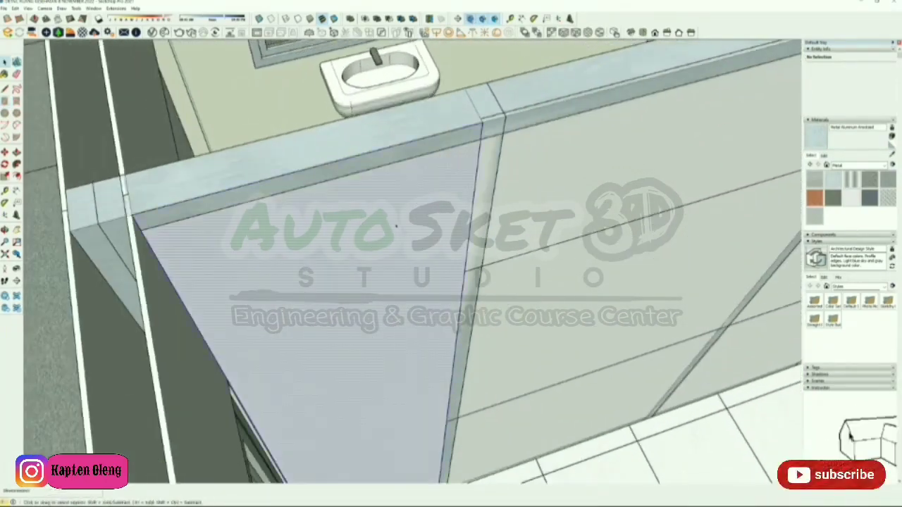
{"action": "right_click", "coordinate": [396, 226]}
{"action": "left_click", "coordinate": [427, 286]}
{"action": "double_click", "coordinate": [411, 263]}
{"action": "key", "text": "p"}
{"action": "left_click", "coordinate": [410, 264]}
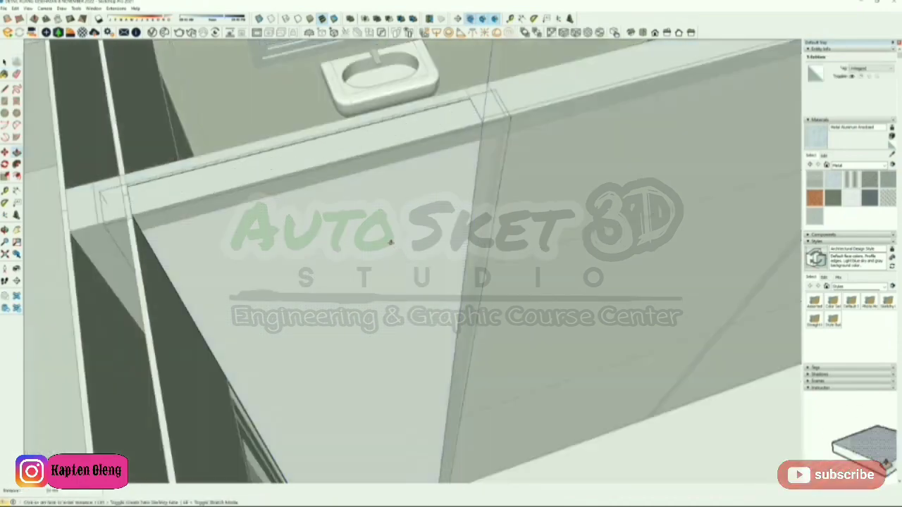
{"action": "left_click", "coordinate": [390, 242]}
{"action": "scroll", "coordinate": [376, 169], "scroll_direction": "down", "scroll_amount": 2}
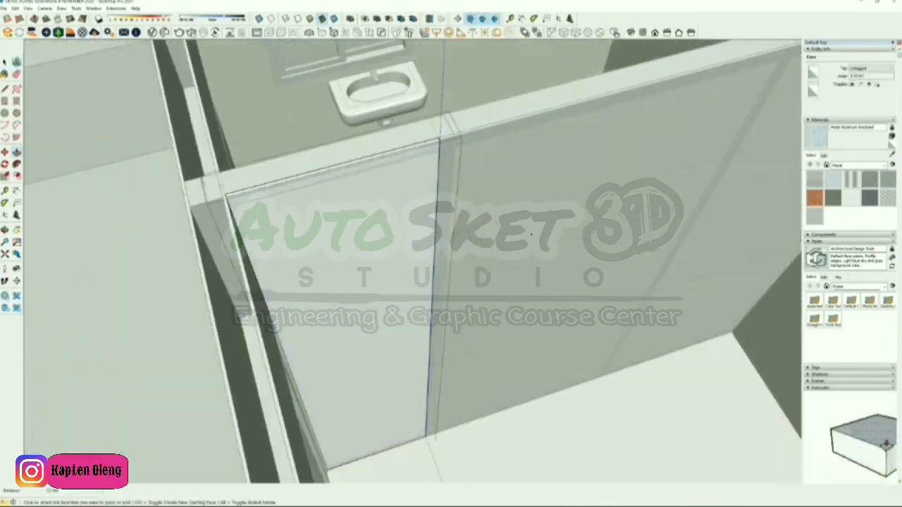
{"action": "key", "text": "space"}
{"action": "left_click", "coordinate": [523, 247]}
Select the narrow panel together with the stacked partition panels, and combine them into one group
{"action": "scroll", "coordinate": [367, 214], "scroll_direction": "up", "scroll_amount": 2}
{"action": "middle_click_drag", "start_coordinate": [524, 247], "coordinate": [336, 372]}
{"action": "scroll", "coordinate": [367, 214], "scroll_direction": "down", "scroll_amount": 2}
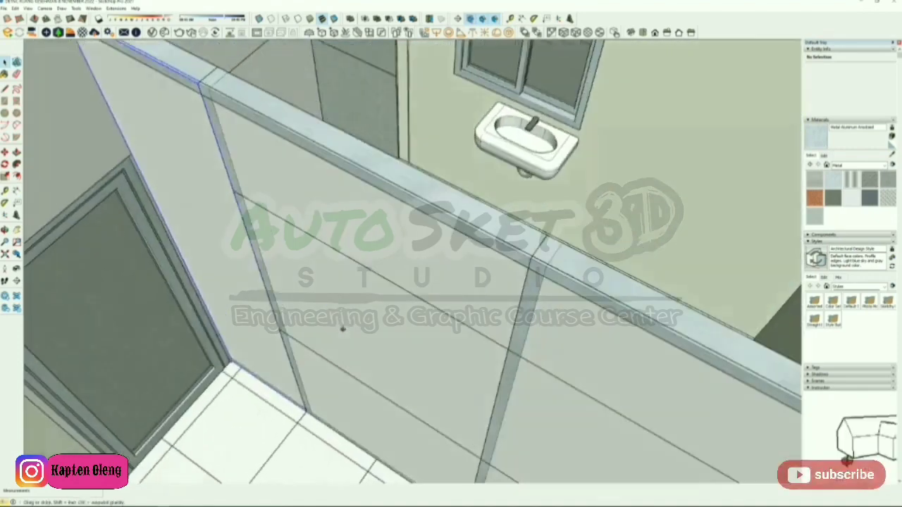
{"action": "left_click", "coordinate": [336, 371]}
{"action": "right_click", "coordinate": [344, 315]}
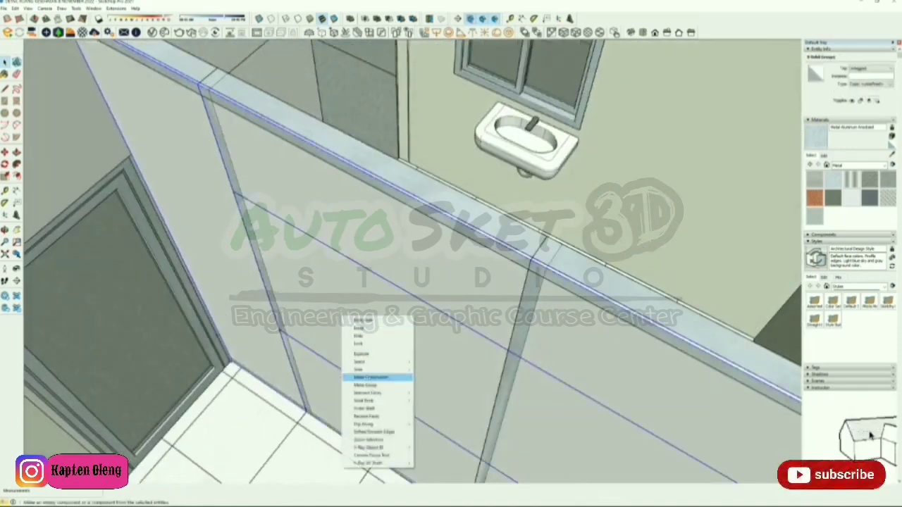
{"action": "left_click", "coordinate": [370, 376]}
Move the grouped partition panels outward to sit against the meeting room face of the metal frame
{"action": "middle_click_drag", "start_coordinate": [364, 294], "coordinate": [315, 335]}
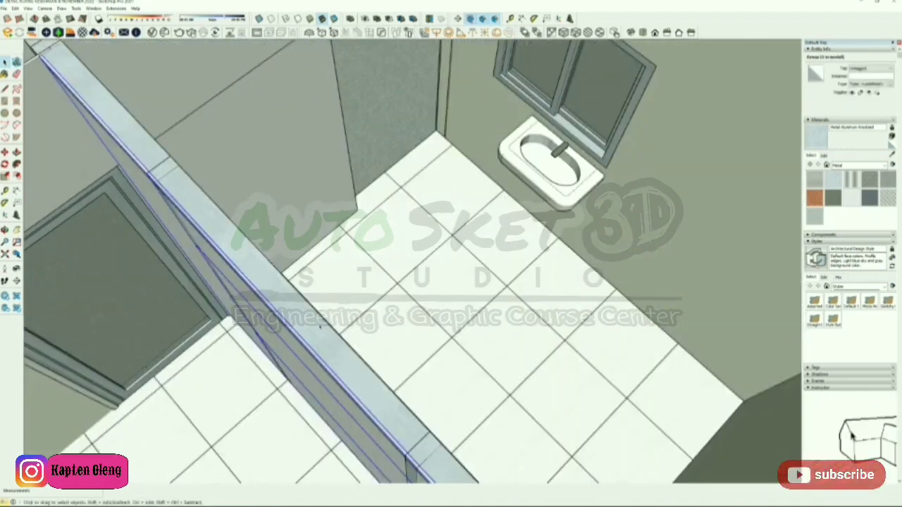
{"action": "key", "text": "m"}
{"action": "scroll", "coordinate": [156, 177], "scroll_direction": "up", "scroll_amount": 1}
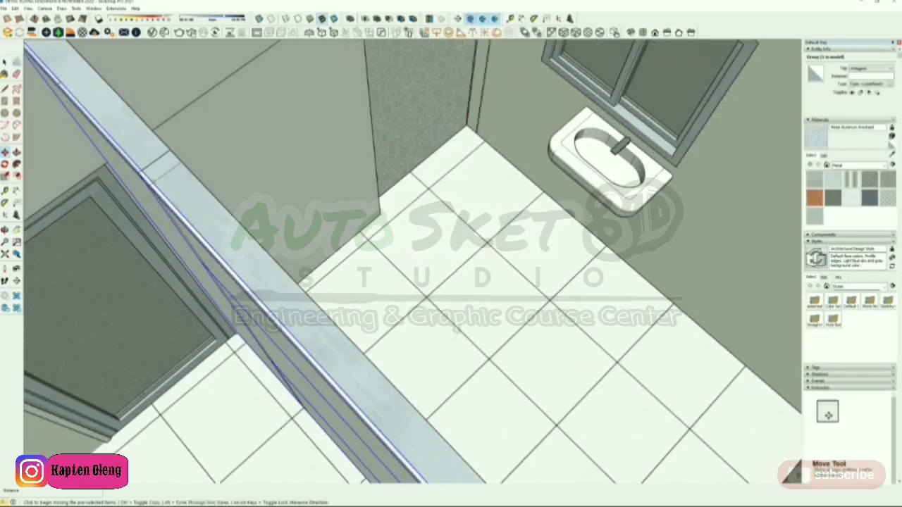
{"action": "left_click", "coordinate": [153, 180]}
{"action": "scroll", "coordinate": [153, 179], "scroll_direction": "up", "scroll_amount": 2}
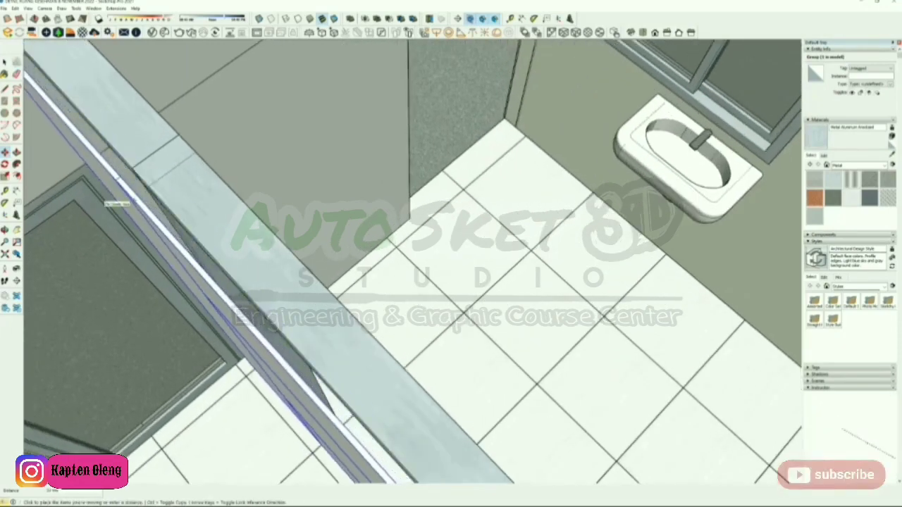
{"action": "left_click", "coordinate": [146, 184]}
{"action": "scroll", "coordinate": [270, 188], "scroll_direction": "down", "scroll_amount": 3}
Draw a small rectangle on the inner side of the partition's end post at the upper panel seam and make it a group
{"action": "middle_click_drag", "start_coordinate": [270, 187], "coordinate": [451, 119]}
{"action": "scroll", "coordinate": [450, 119], "scroll_direction": "down", "scroll_amount": 4}
{"action": "middle_click_drag", "start_coordinate": [423, 282], "coordinate": [503, 288]}
{"action": "middle_click_drag", "start_coordinate": [119, 231], "coordinate": [803, 338]}
{"action": "scroll", "coordinate": [477, 171], "scroll_direction": "down", "scroll_amount": 3}
{"action": "scroll", "coordinate": [477, 172], "scroll_direction": "up", "scroll_amount": 5}
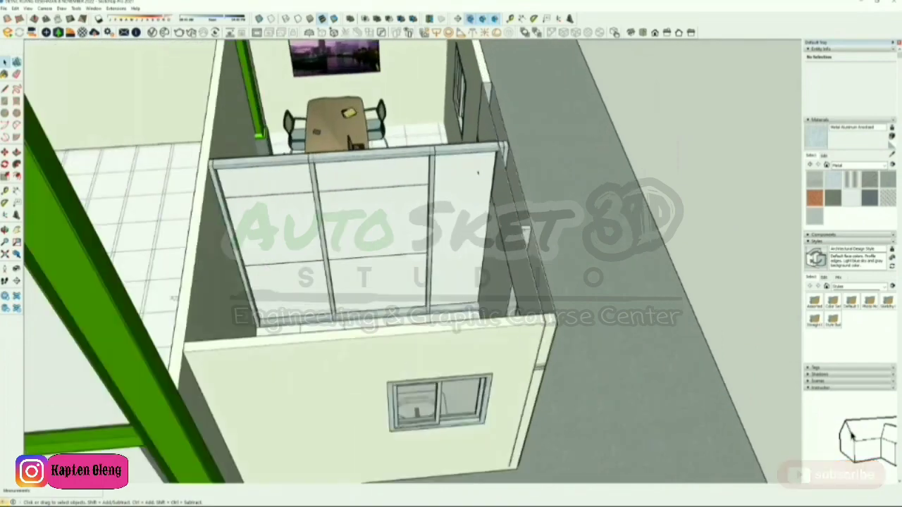
{"action": "middle_click_drag", "start_coordinate": [403, 233], "coordinate": [376, 244]}
{"action": "key", "text": "r"}
{"action": "scroll", "coordinate": [146, 188], "scroll_direction": "up", "scroll_amount": 5}
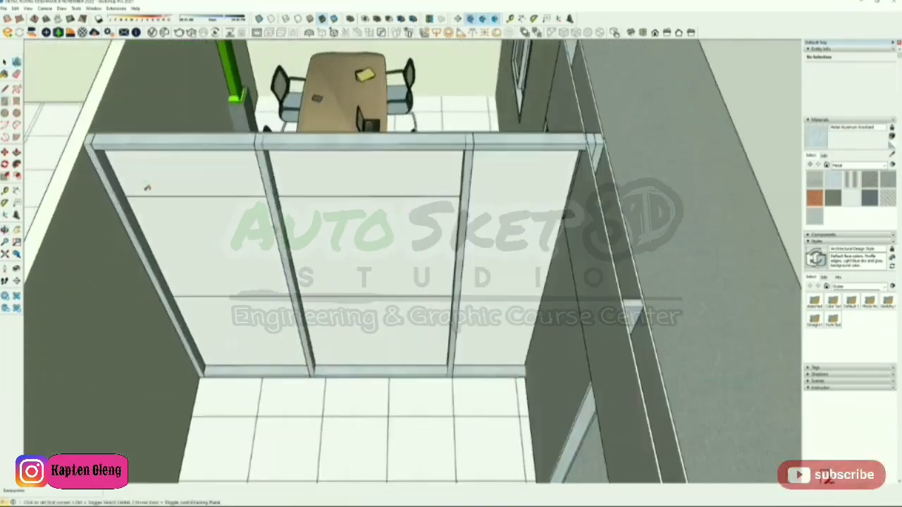
{"action": "middle_click_drag", "start_coordinate": [118, 196], "coordinate": [77, 178]}
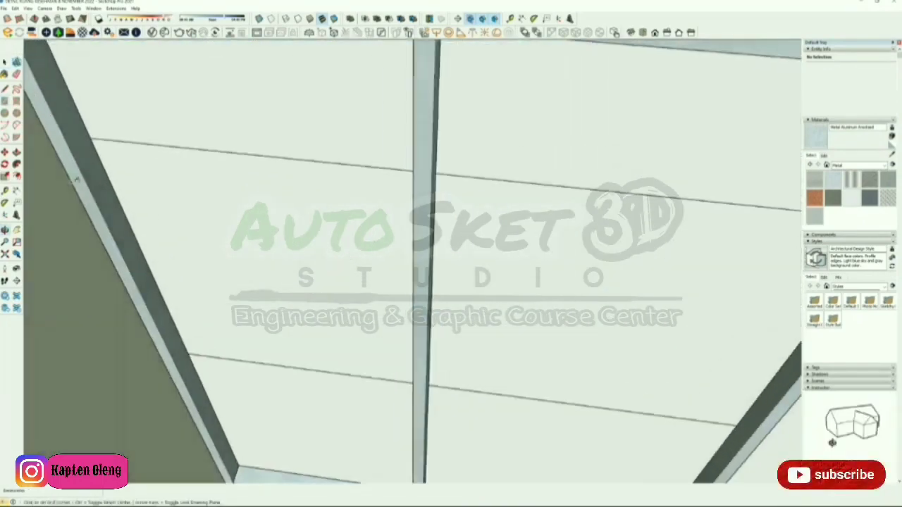
{"action": "scroll", "coordinate": [90, 138], "scroll_direction": "up", "scroll_amount": 2}
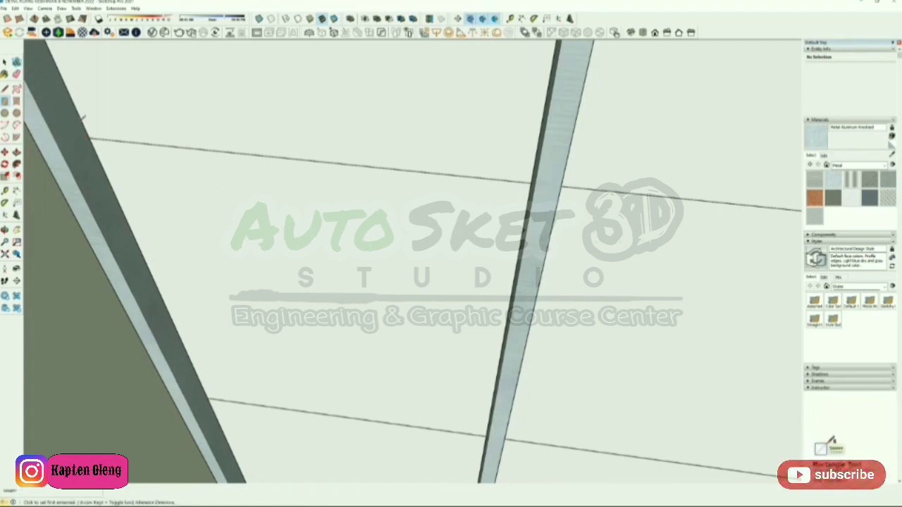
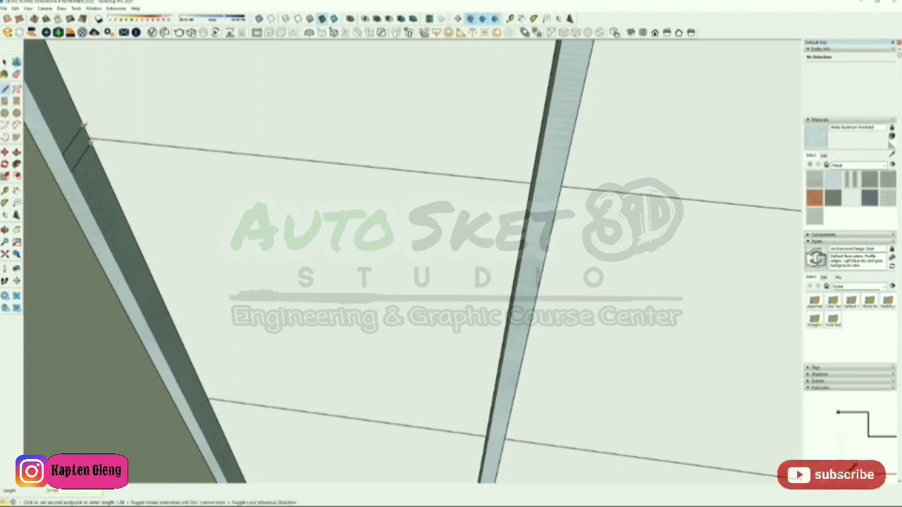
{"action": "left_click", "coordinate": [83, 125]}
{"action": "key", "text": "space"}
{"action": "double_click", "coordinate": [79, 146]}
{"action": "right_click", "coordinate": [80, 145]}
{"action": "left_click", "coordinate": [106, 208]}
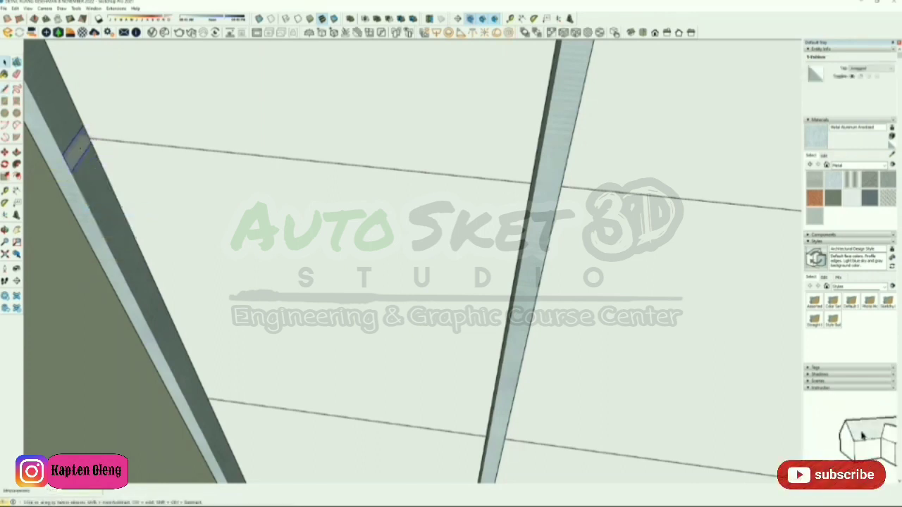
Push/pull the grouped rectangle across the first bay to the next post to form a horizontal rail
{"action": "key", "text": "p"}
{"action": "left_click", "coordinate": [80, 146]}
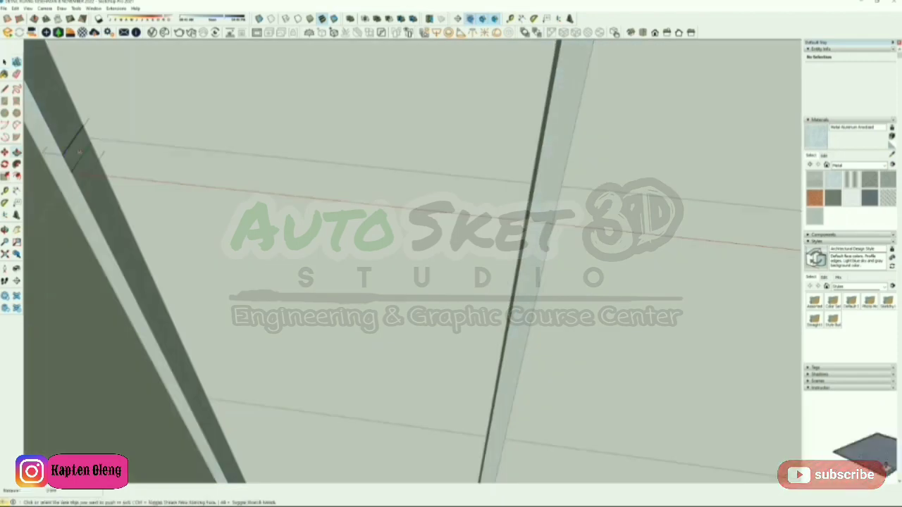
{"action": "left_click", "coordinate": [542, 134]}
{"action": "scroll", "coordinate": [423, 154], "scroll_direction": "down", "scroll_amount": 5}
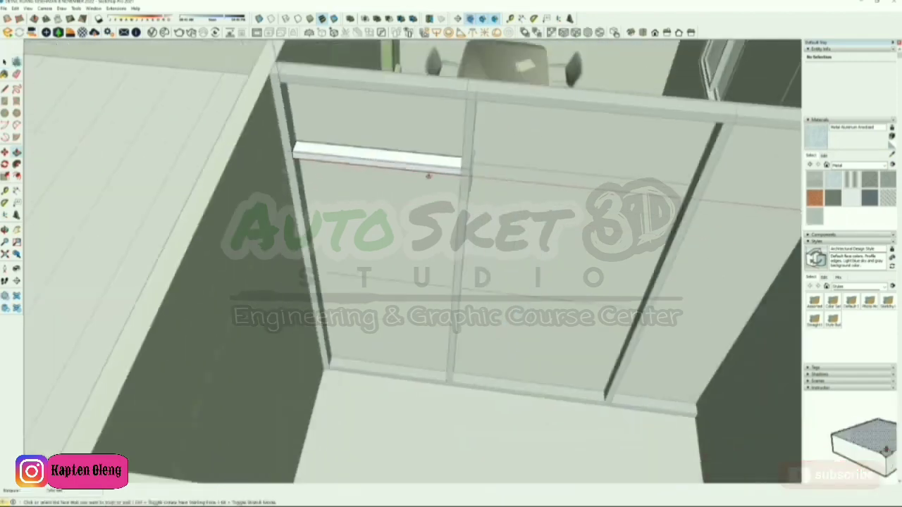
Copy the horizontal rail along the upper panel seam into the second and third bays of the partition frame
{"action": "key", "text": "space"}
{"action": "left_click", "coordinate": [444, 193]}
{"action": "middle_click_drag", "start_coordinate": [445, 193], "coordinate": [425, 209]}
{"action": "left_click", "coordinate": [425, 208]}
{"action": "left_click", "coordinate": [323, 195]}
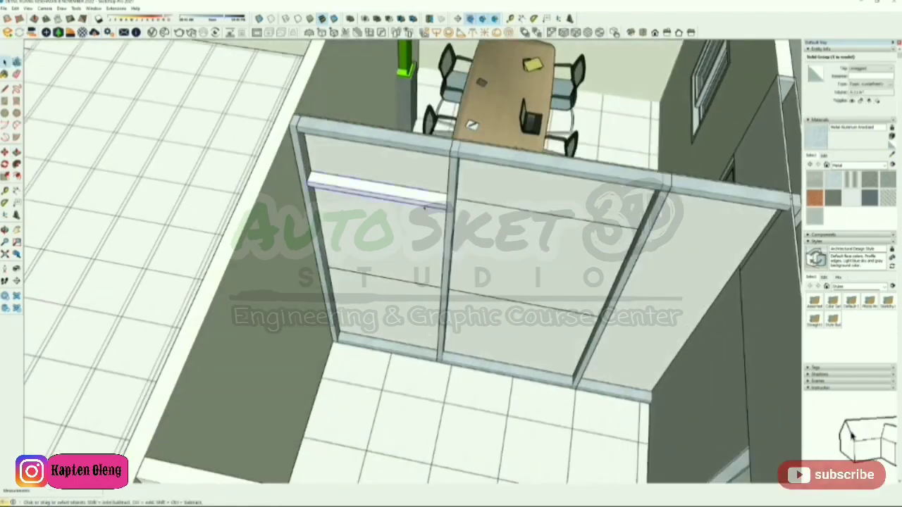
{"action": "key", "text": "m"}
{"action": "key", "text": "ctrl"}
{"action": "left_click", "coordinate": [308, 185]}
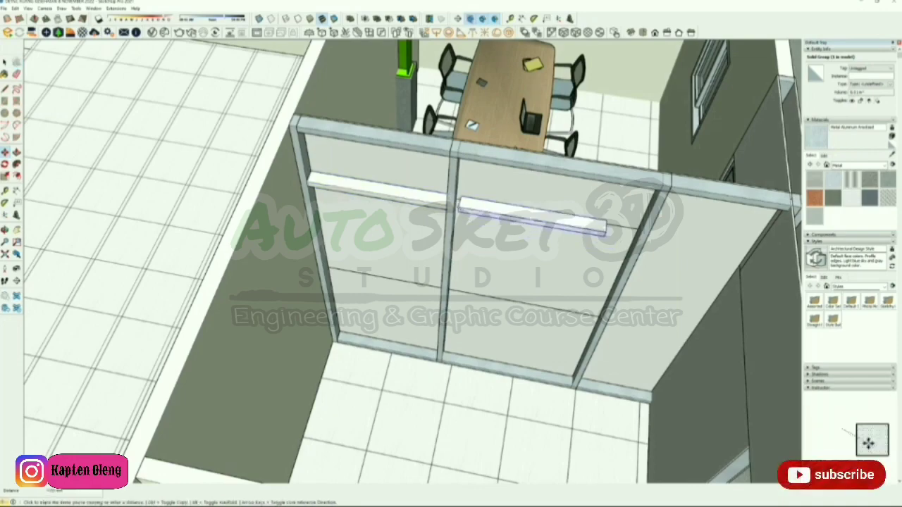
{"action": "left_click", "coordinate": [454, 209]}
{"action": "left_click", "coordinate": [454, 210]}
{"action": "key", "text": "ctrl"}
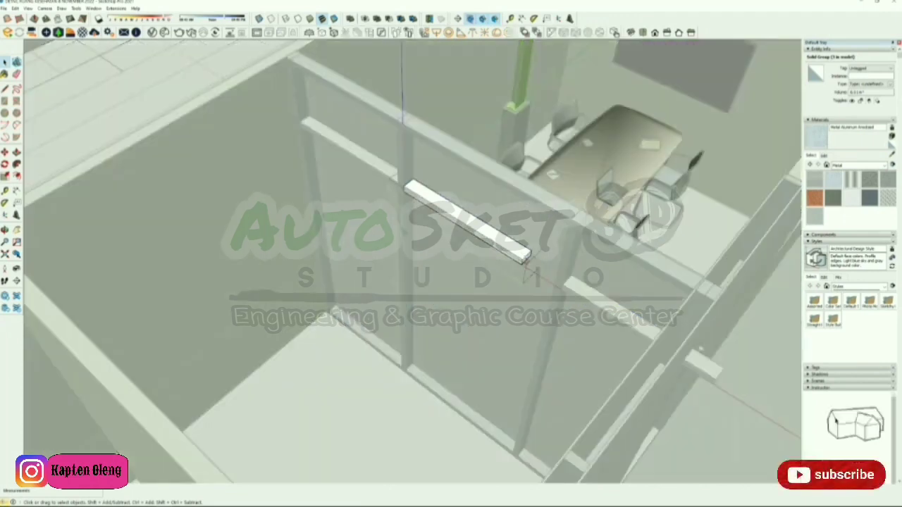
Undo the upward extrusion of the middle rail and push/pull its end face to reach the next post
{"action": "key", "text": "p"}
{"action": "left_click", "coordinate": [486, 227]}
{"action": "left_click", "coordinate": [486, 179]}
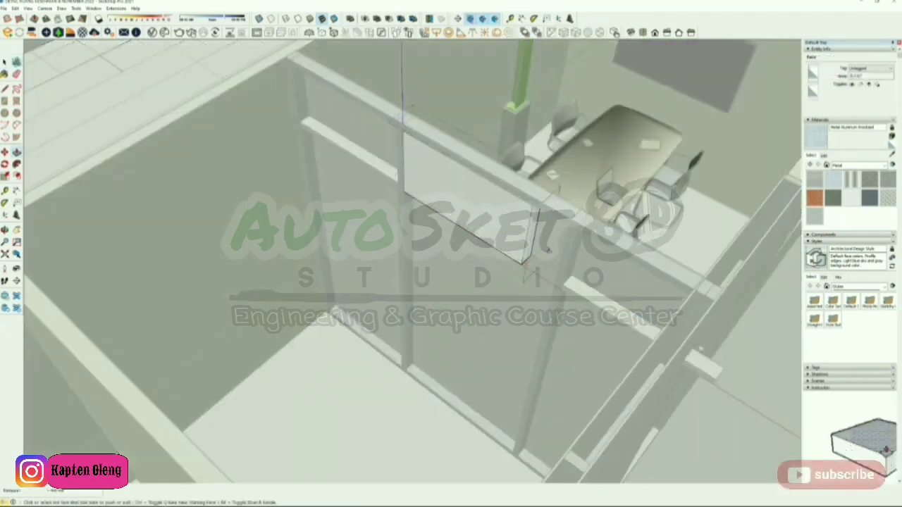
{"action": "key", "text": "ctrl+z"}
{"action": "left_click", "coordinate": [556, 277]}
{"action": "scroll", "coordinate": [384, 201], "scroll_direction": "down", "scroll_amount": 3}
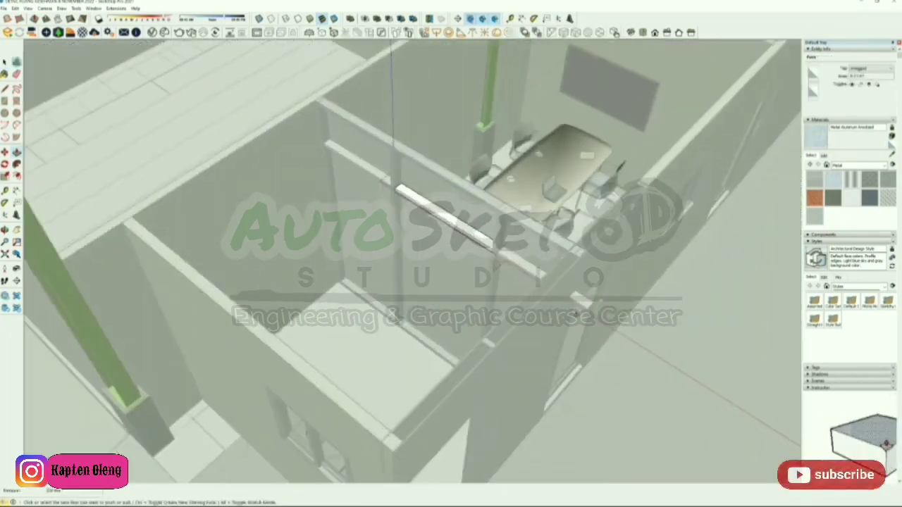
Push/pull the end face of the third bay's rail back to the front wall cladding
{"action": "scroll", "coordinate": [503, 277], "scroll_direction": "up", "scroll_amount": 3}
{"action": "key", "text": "space"}
{"action": "left_click", "coordinate": [503, 277]}
{"action": "double_click", "coordinate": [583, 295]}
{"action": "key", "text": "p"}
{"action": "left_click", "coordinate": [588, 296]}
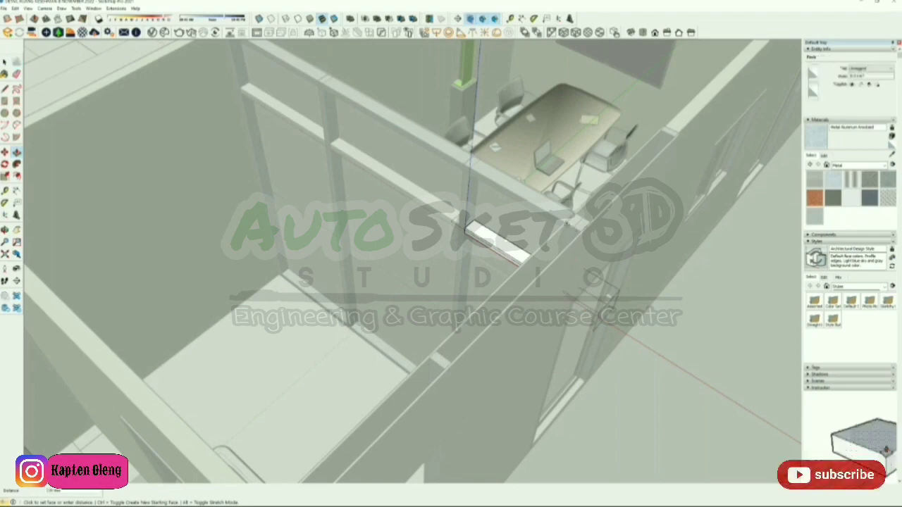
{"action": "left_click", "coordinate": [569, 218]}
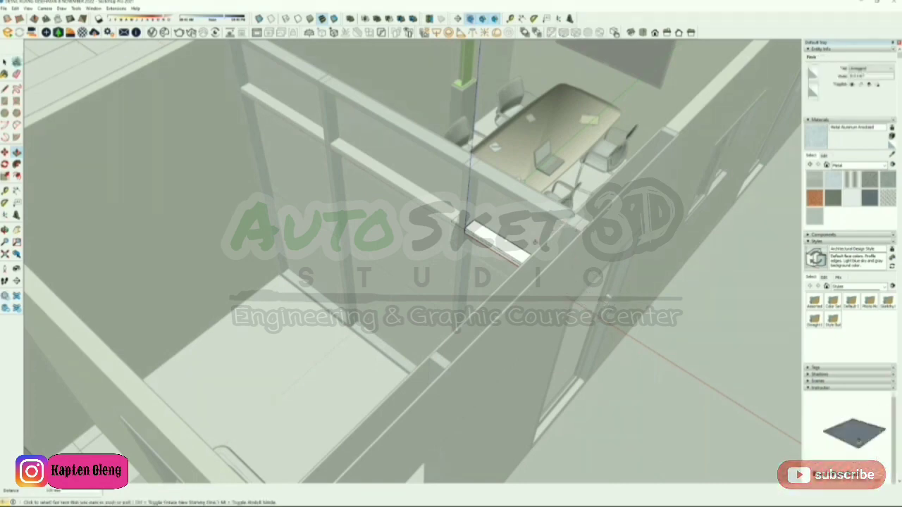
Select the three upper rails and copy them down to the lower panel seam
{"action": "middle_click_drag", "start_coordinate": [569, 218], "coordinate": [714, 258]}
{"action": "scroll", "coordinate": [652, 261], "scroll_direction": "down", "scroll_amount": 3}
{"action": "key", "text": "space"}
{"action": "left_click", "coordinate": [660, 292]}
{"action": "scroll", "coordinate": [564, 236], "scroll_direction": "up", "scroll_amount": 3}
{"action": "middle_click_drag", "start_coordinate": [533, 249], "coordinate": [525, 193]}
{"action": "left_click", "coordinate": [526, 193]}
{"action": "left_click", "coordinate": [321, 178]}
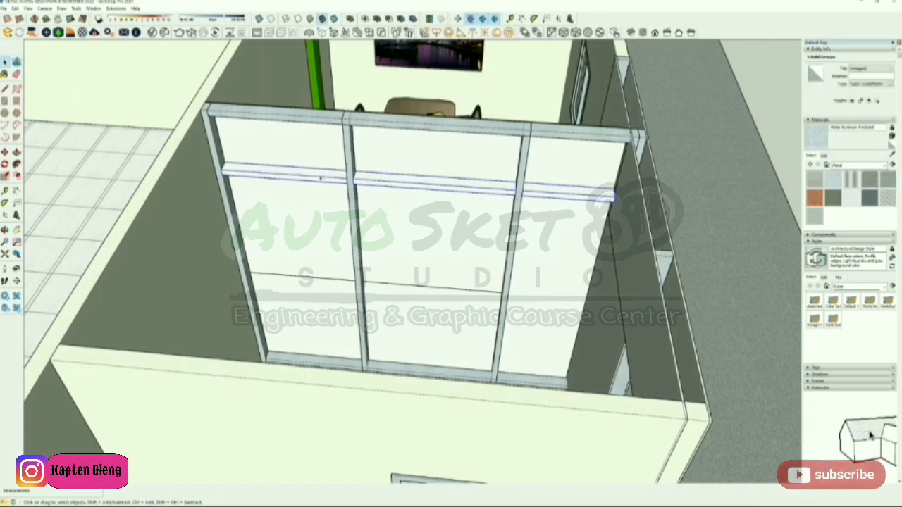
{"action": "key", "text": "m"}
{"action": "scroll", "coordinate": [324, 177], "scroll_direction": "up", "scroll_amount": 2}
{"action": "middle_click_drag", "start_coordinate": [352, 197], "coordinate": [407, 191]}
{"action": "left_click", "coordinate": [374, 182]}
{"action": "key", "text": "ctrl"}
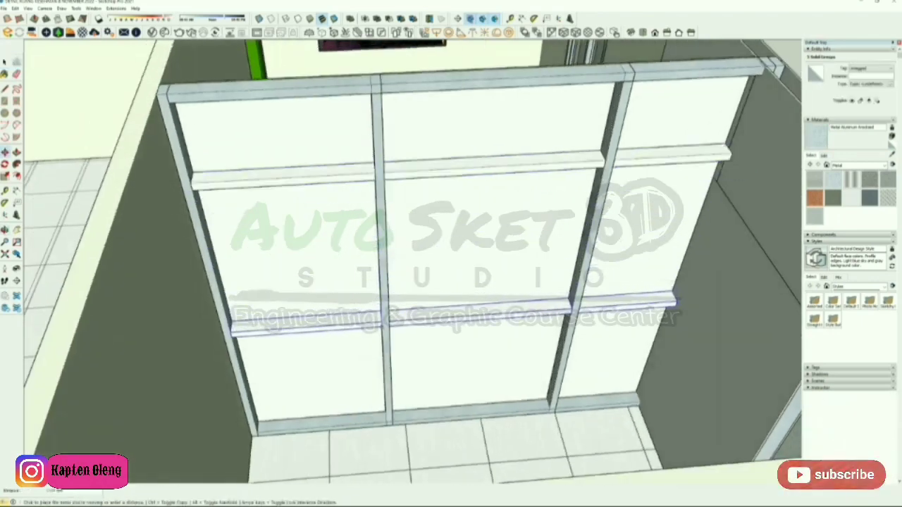
{"action": "left_click", "coordinate": [371, 317]}
{"action": "scroll", "coordinate": [348, 300], "scroll_direction": "down", "scroll_amount": 4}
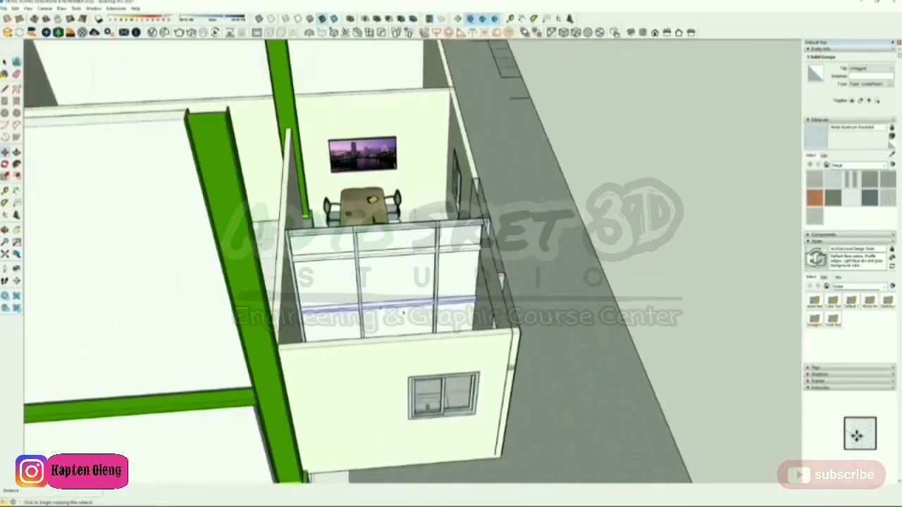
Select all six horizontal rails of the partition frame and combine them into one group
{"action": "key", "text": "space"}
{"action": "left_click", "coordinate": [620, 295]}
{"action": "middle_click_drag", "start_coordinate": [592, 296], "coordinate": [478, 280]}
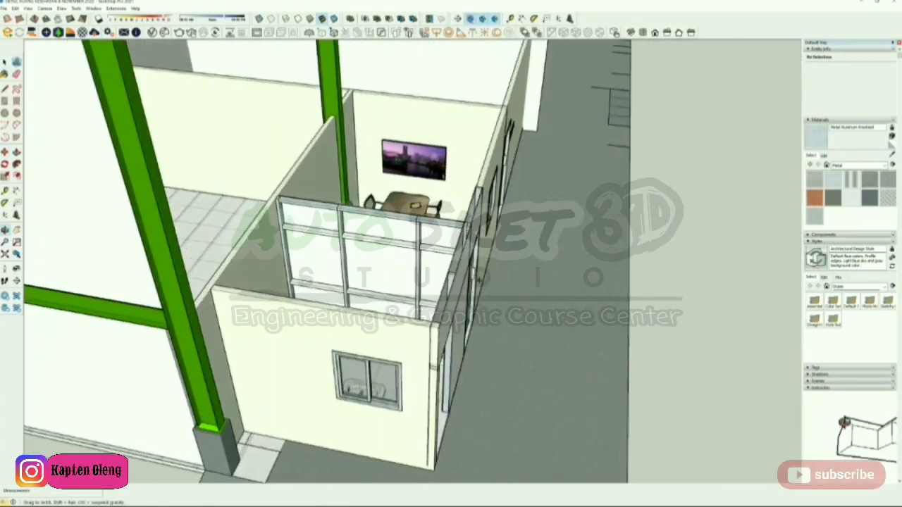
{"action": "mouse_move", "coordinate": [352, 297]}
{"action": "middle_mouse_down"}
{"action": "mouse_move", "coordinate": [424, 312]}
{"action": "mouse_move", "coordinate": [467, 357]}
{"action": "mouse_move", "coordinate": [405, 323]}
{"action": "middle_mouse_up"}
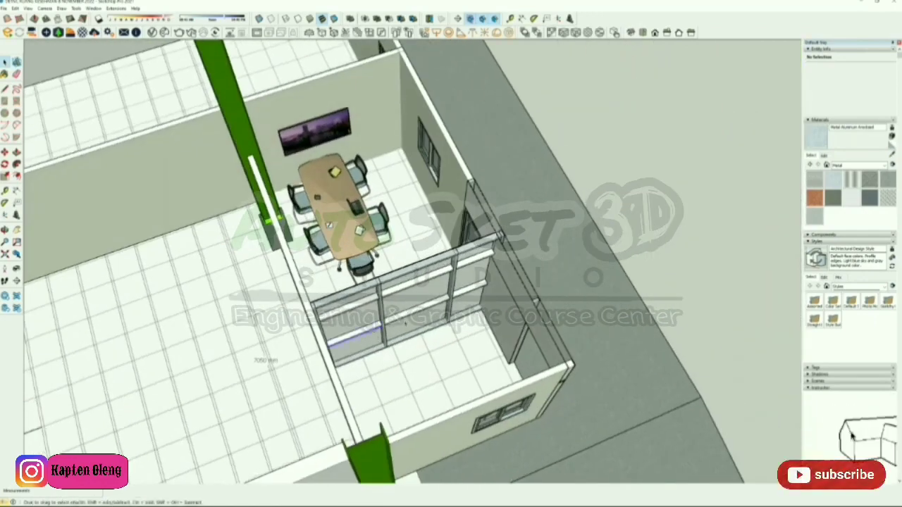
{"action": "left_click", "coordinate": [405, 323], "text": "shift"}
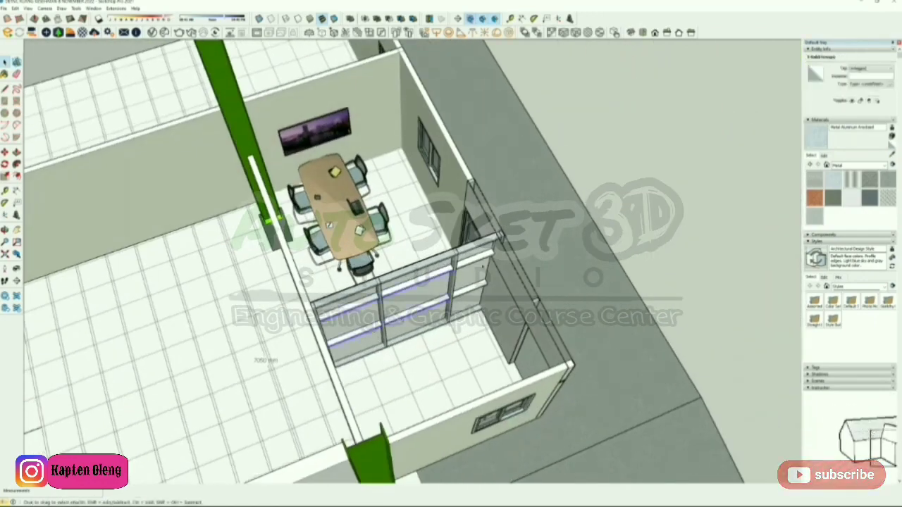
{"action": "right_click", "coordinate": [471, 288]}
{"action": "left_click", "coordinate": [504, 359]}
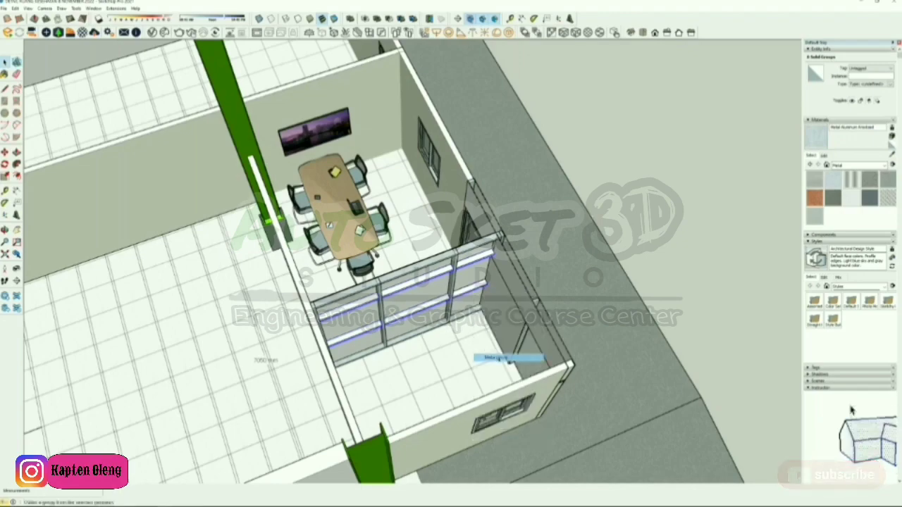
Copy the grouped partition panels from the meeting room face to the washbasin side of the metal frame
{"action": "middle_click_drag", "start_coordinate": [338, 295], "coordinate": [474, 276]}
{"action": "scroll", "coordinate": [486, 275], "scroll_direction": "up", "scroll_amount": 6}
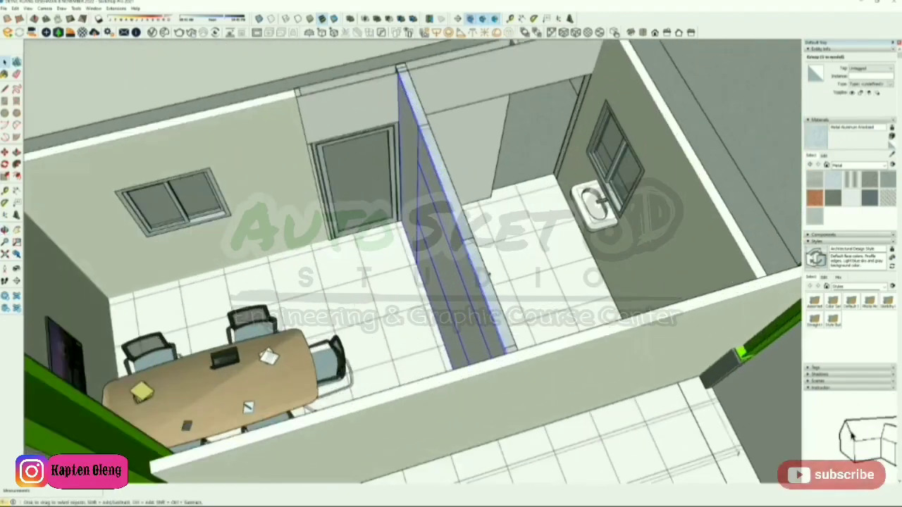
{"action": "key", "text": "m"}
{"action": "scroll", "coordinate": [400, 178], "scroll_direction": "up", "scroll_amount": 1}
{"action": "left_click", "coordinate": [386, 170]}
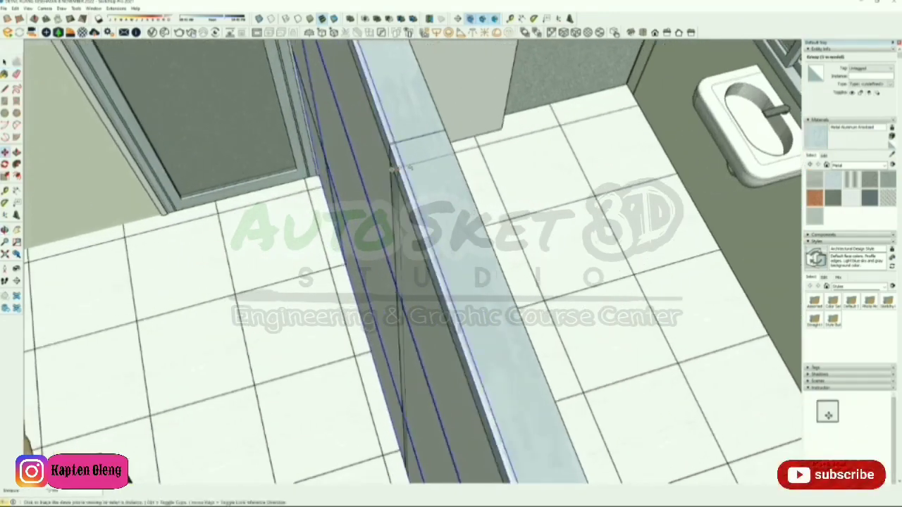
{"action": "key", "text": "ctrl"}
{"action": "left_click", "coordinate": [454, 154]}
{"action": "scroll", "coordinate": [394, 197], "scroll_direction": "down", "scroll_amount": 6}
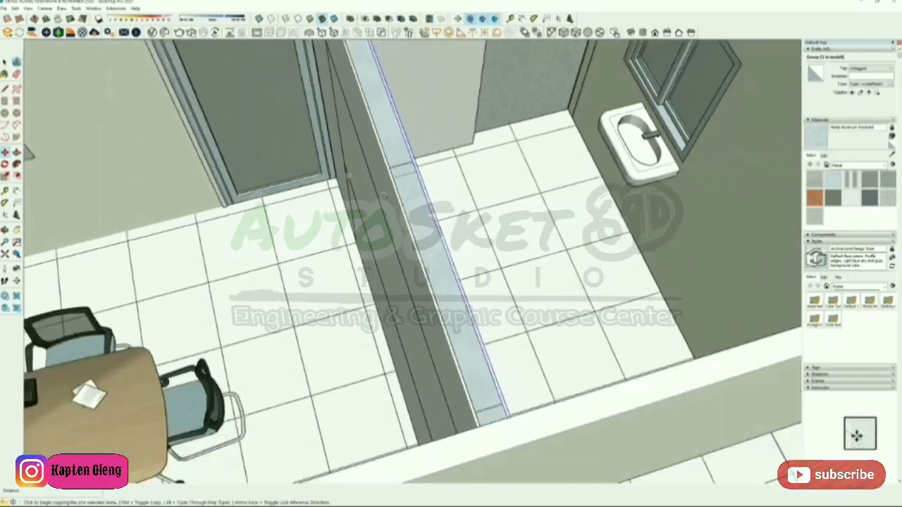
{"action": "key", "text": "space"}
Examine the double-sided partition and its junction with the front wall from both rooms and from outside
{"action": "middle_click_drag", "start_coordinate": [265, 282], "coordinate": [431, 296]}
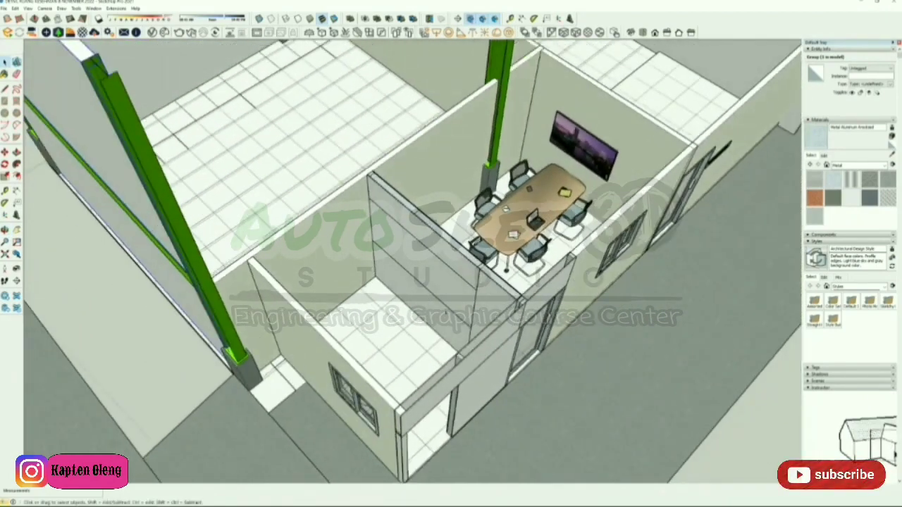
{"action": "middle_click_drag", "start_coordinate": [445, 341], "coordinate": [205, 400]}
{"action": "scroll", "coordinate": [322, 314], "scroll_direction": "up", "scroll_amount": 2}
{"action": "middle_click_drag", "start_coordinate": [322, 314], "coordinate": [159, 317]}
{"action": "middle_click_drag", "start_coordinate": [51, 310], "coordinate": [306, 261]}
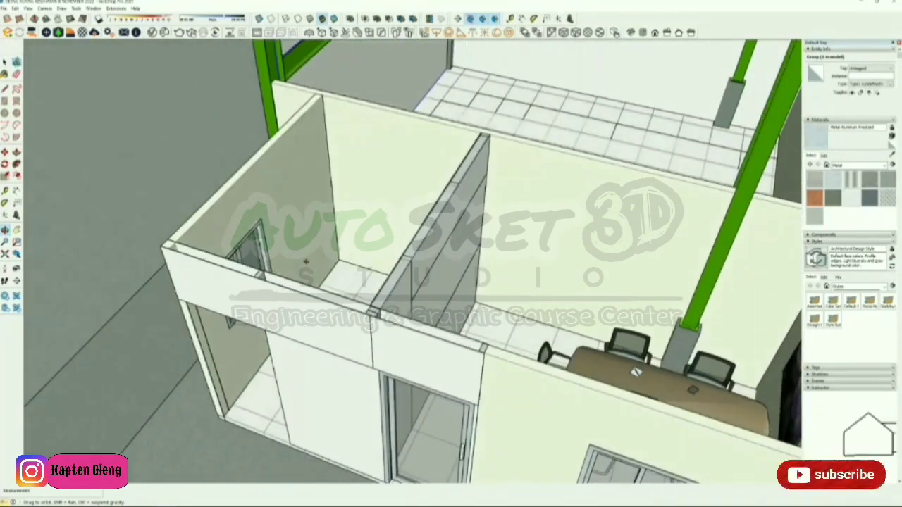
{"action": "scroll", "coordinate": [312, 267], "scroll_direction": "down", "scroll_amount": 2}
{"action": "middle_click_drag", "start_coordinate": [331, 317], "coordinate": [463, 241]}
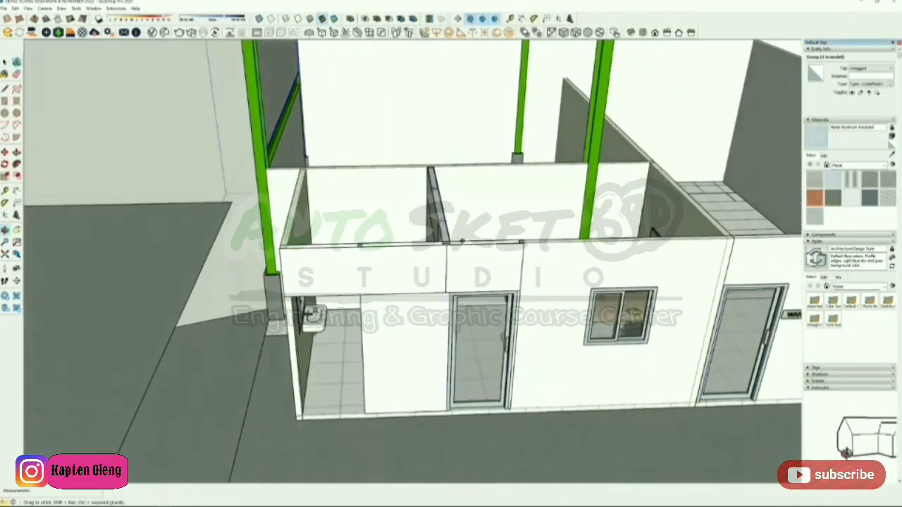
{"action": "middle_click_drag", "start_coordinate": [425, 278], "coordinate": [591, 381]}
{"action": "middle_click_drag", "start_coordinate": [387, 267], "coordinate": [478, 294]}
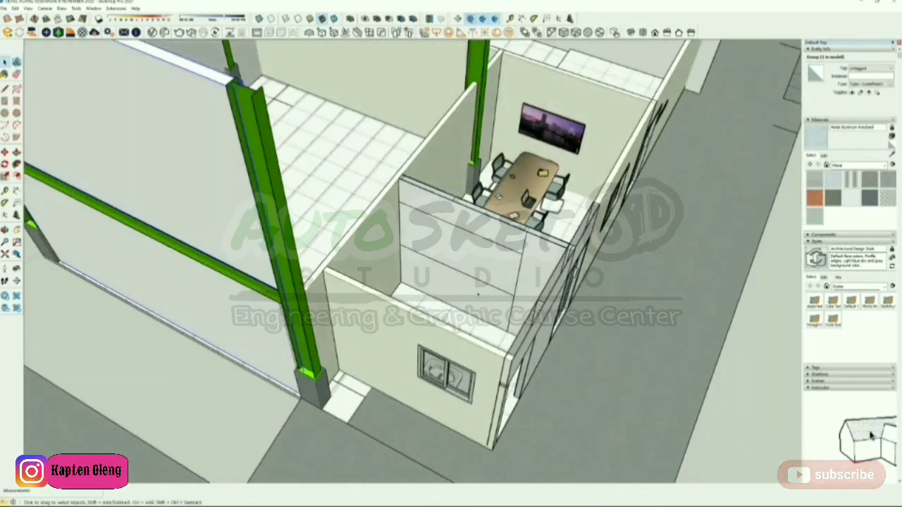
{"action": "scroll", "coordinate": [508, 291], "scroll_direction": "up", "scroll_amount": 6}
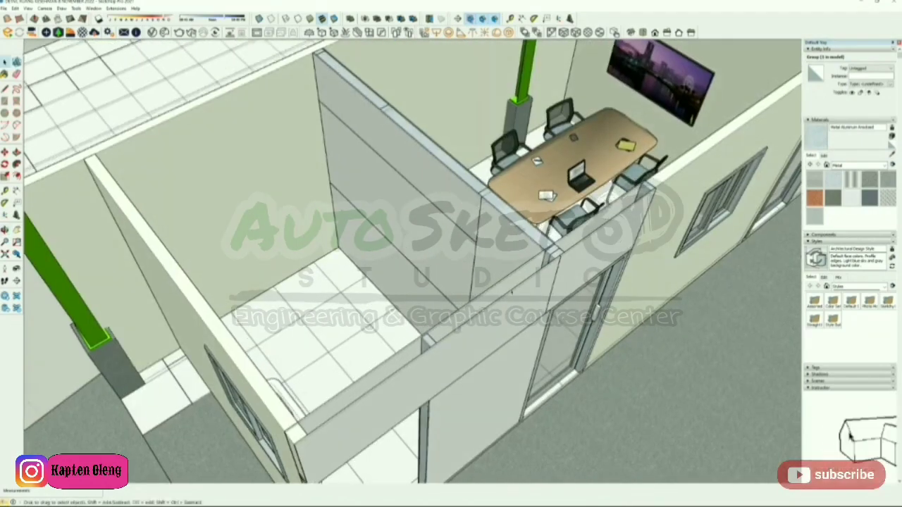
{"action": "middle_click_drag", "start_coordinate": [512, 291], "coordinate": [463, 343]}
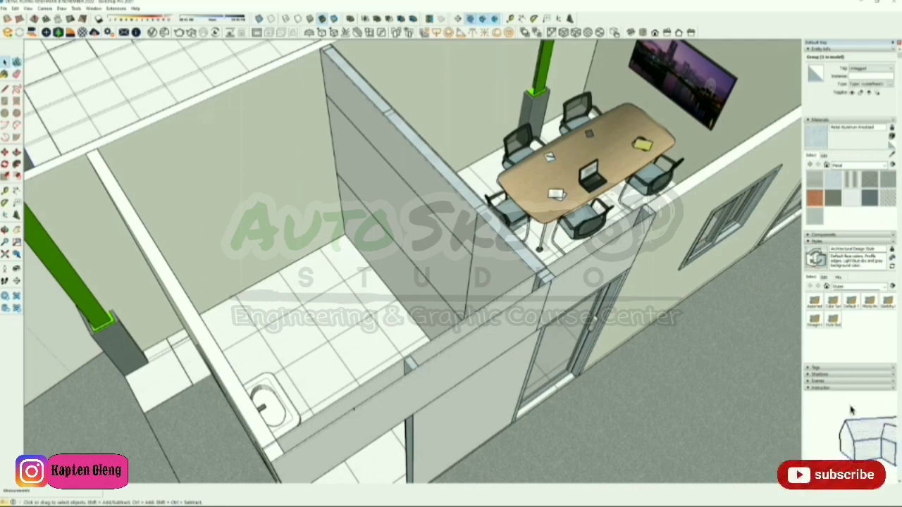
Hide the inner cladding group of the front wall to expose its metal frame
{"action": "mouse_move", "coordinate": [410, 358]}
{"action": "middle_mouse_down"}
{"action": "mouse_move", "coordinate": [590, 342]}
{"action": "mouse_move", "coordinate": [585, 366]}
{"action": "mouse_move", "coordinate": [274, 375]}
{"action": "mouse_move", "coordinate": [397, 376]}
{"action": "mouse_move", "coordinate": [441, 390]}
{"action": "mouse_move", "coordinate": [505, 147]}
{"action": "middle_mouse_up"}
{"action": "scroll", "coordinate": [505, 147], "scroll_direction": "up", "scroll_amount": 2}
{"action": "right_click", "coordinate": [499, 148]}
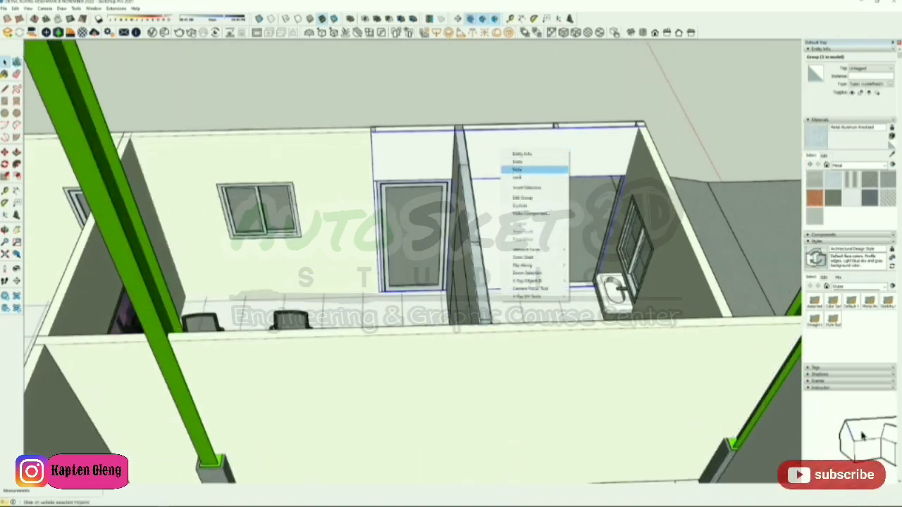
{"action": "left_click", "coordinate": [529, 169]}
Examine the front wall's exposed metal frame around the door and its connection to the partition
{"action": "scroll", "coordinate": [579, 171], "scroll_direction": "up", "scroll_amount": 3}
{"action": "scroll", "coordinate": [580, 171], "scroll_direction": "up", "scroll_amount": 1}
{"action": "middle_click_drag", "start_coordinate": [569, 173], "coordinate": [479, 184]}
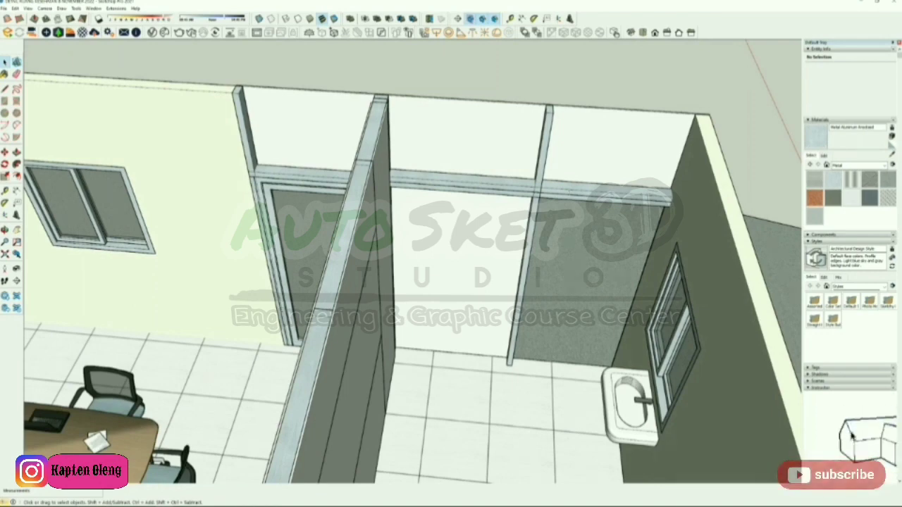
{"action": "middle_click_drag", "start_coordinate": [479, 185], "coordinate": [694, 213]}
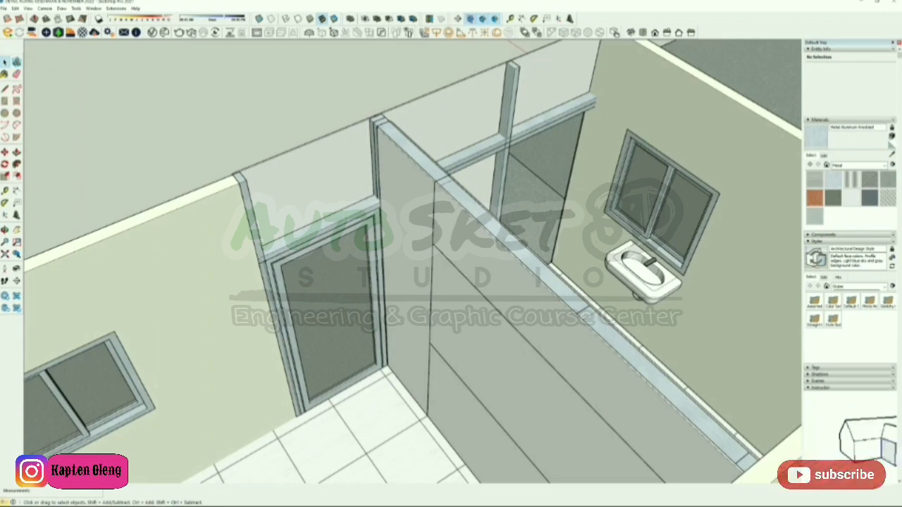
{"action": "scroll", "coordinate": [490, 285], "scroll_direction": "down", "scroll_amount": 2}
{"action": "middle_click_drag", "start_coordinate": [491, 285], "coordinate": [634, 303]}
{"action": "scroll", "coordinate": [528, 162], "scroll_direction": "down", "scroll_amount": 2}
{"action": "scroll", "coordinate": [529, 162], "scroll_direction": "up", "scroll_amount": 3}
{"action": "scroll", "coordinate": [529, 158], "scroll_direction": "up", "scroll_amount": 2}
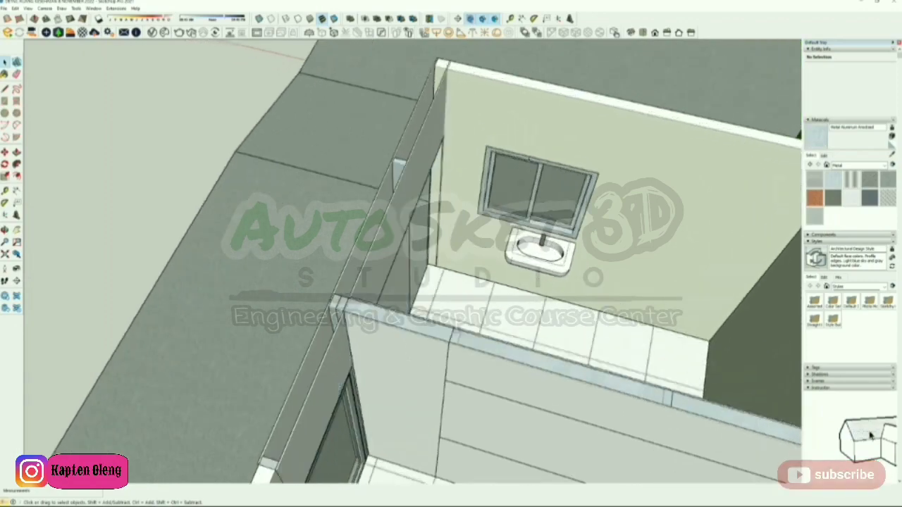
Open the washbasin wall group for editing and draw a vertical line down its inner face between the window and the far end
{"action": "mouse_move", "coordinate": [510, 150]}
{"action": "middle_mouse_down"}
{"action": "mouse_move", "coordinate": [467, 185]}
{"action": "mouse_move", "coordinate": [479, 211]}
{"action": "middle_mouse_up"}
{"action": "scroll", "coordinate": [483, 181], "scroll_direction": "down", "scroll_amount": 2}
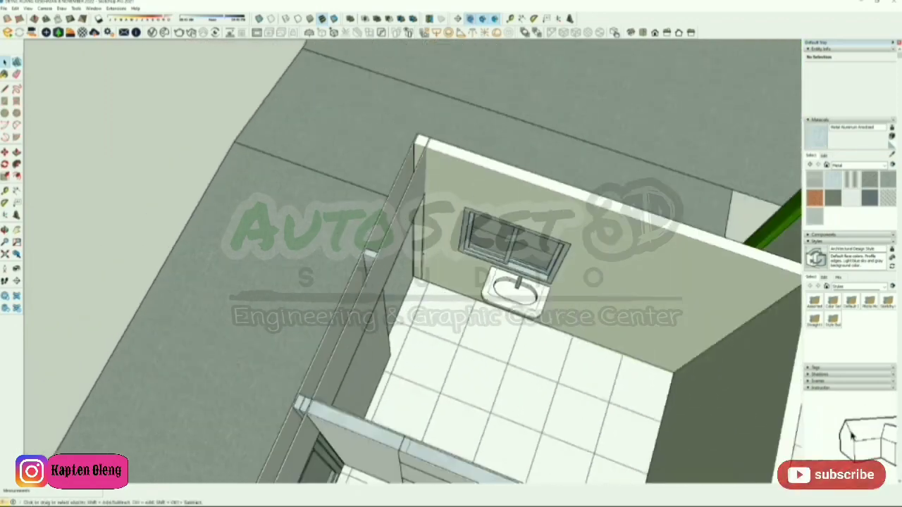
{"action": "right_click", "coordinate": [483, 182]}
{"action": "left_click", "coordinate": [627, 252]}
{"action": "middle_click_drag", "start_coordinate": [627, 252], "coordinate": [553, 258]}
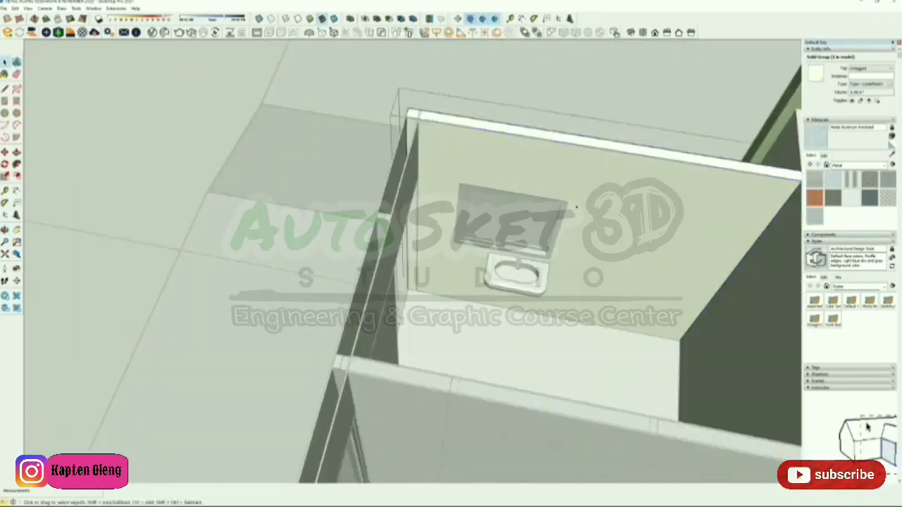
{"action": "key", "text": "l"}
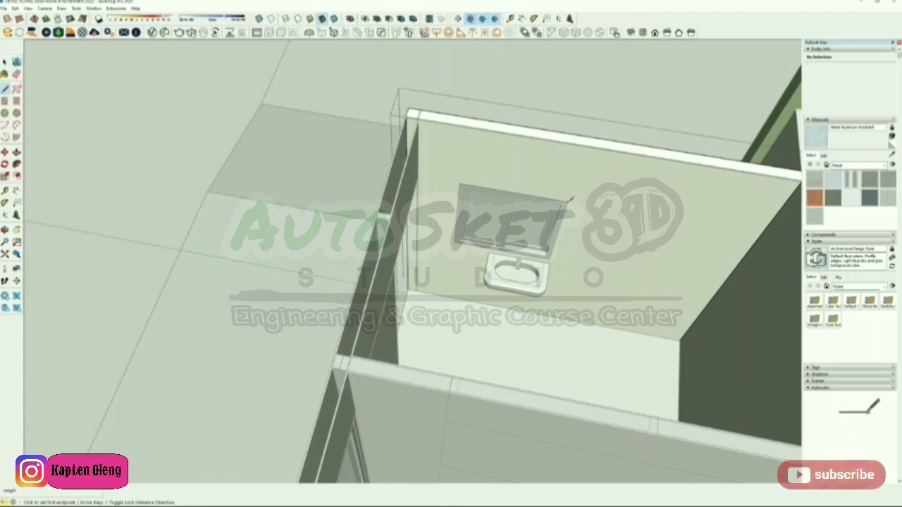
{"action": "left_click", "coordinate": [585, 145]}
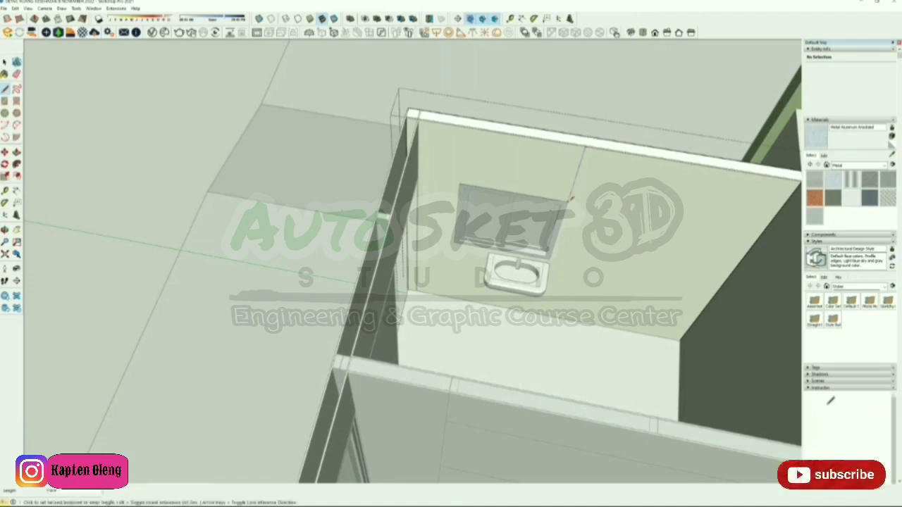
{"action": "left_click", "coordinate": [534, 312]}
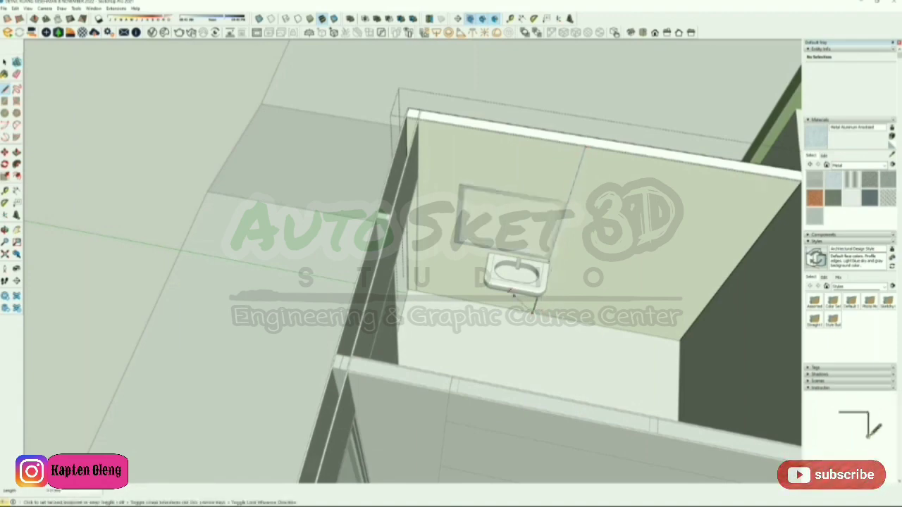
Delete the face filling the window opening in the washbasin wall
{"action": "key", "text": "space"}
{"action": "left_click", "coordinate": [451, 282]}
{"action": "middle_click_drag", "start_coordinate": [451, 281], "coordinate": [416, 289]}
{"action": "left_click", "coordinate": [500, 229]}
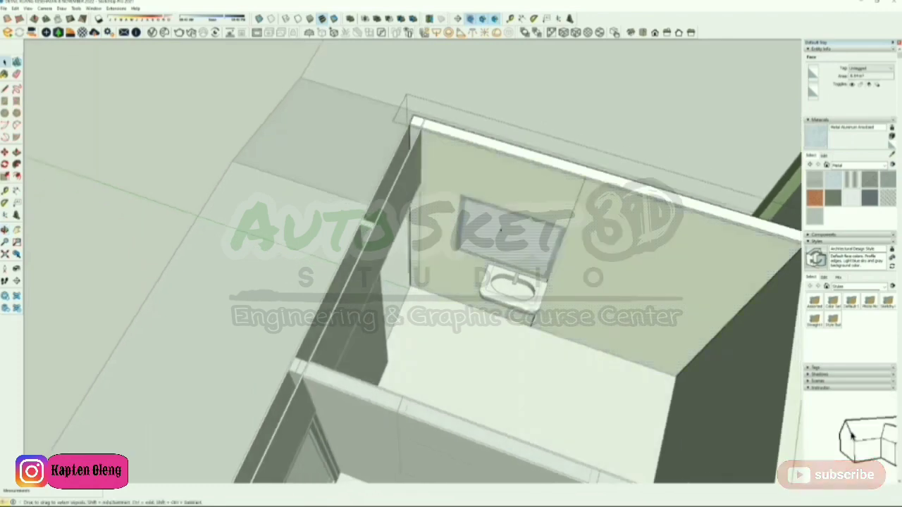
{"action": "key", "text": "Delete"}
{"action": "left_click", "coordinate": [445, 226]}
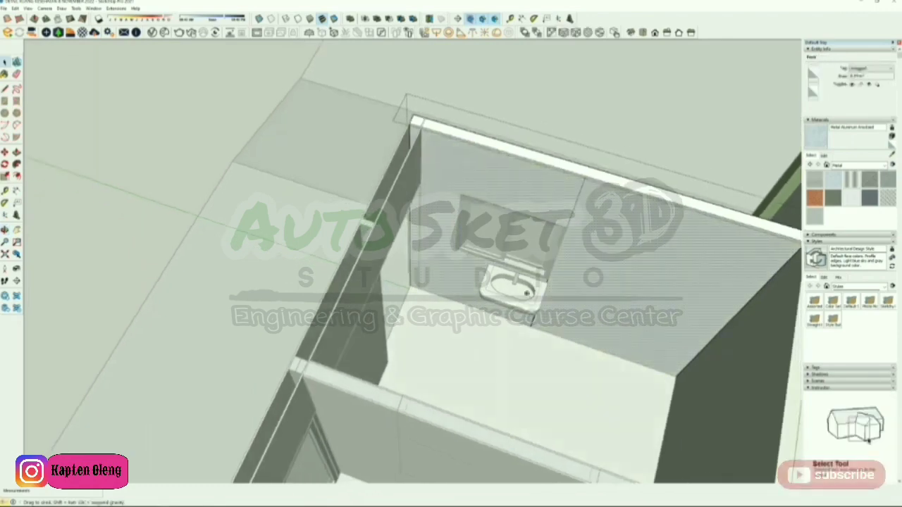
Push the split wall section around the window and washbasin back through the wall's thickness
{"action": "middle_click_drag", "start_coordinate": [451, 338], "coordinate": [596, 296]}
{"action": "scroll", "coordinate": [493, 289], "scroll_direction": "up", "scroll_amount": 2}
{"action": "middle_click_drag", "start_coordinate": [470, 278], "coordinate": [470, 210]}
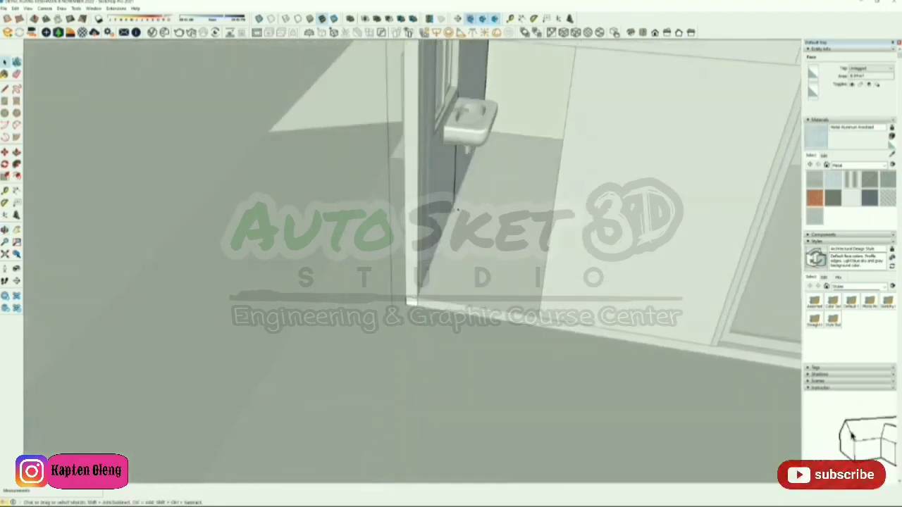
{"action": "left_click", "coordinate": [456, 198]}
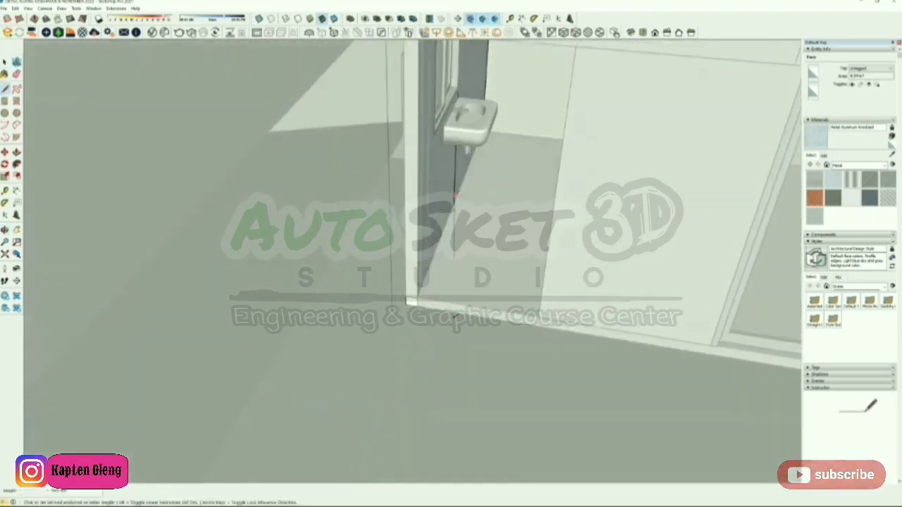
{"action": "key", "text": "Escape"}
{"action": "middle_click_drag", "start_coordinate": [449, 324], "coordinate": [414, 262]}
{"action": "key", "text": "space"}
{"action": "left_click", "coordinate": [410, 232]}
{"action": "key", "text": "p"}
{"action": "left_click", "coordinate": [408, 231]}
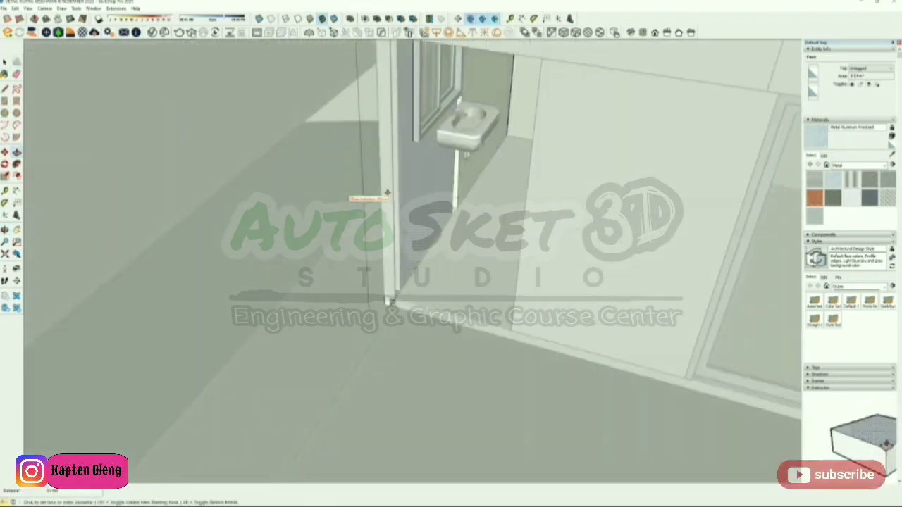
{"action": "middle_click_drag", "start_coordinate": [380, 185], "coordinate": [413, 223]}
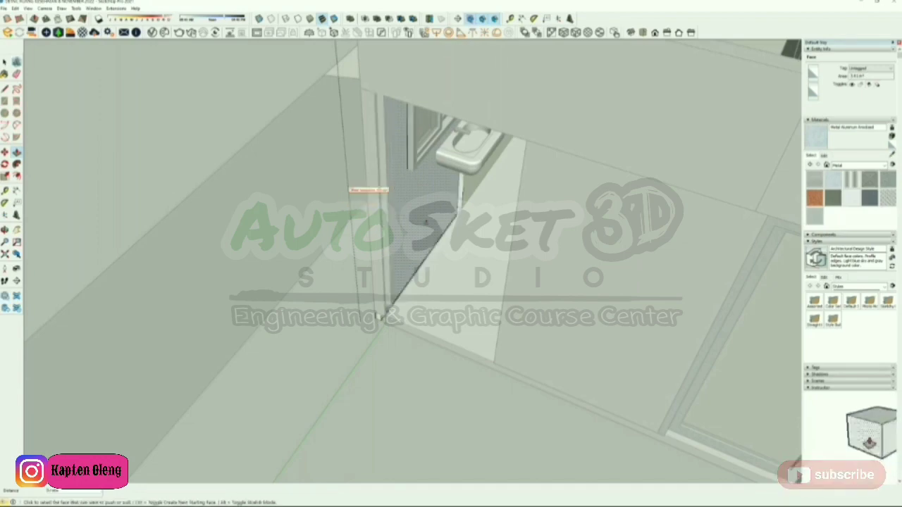
Erase the remaining edges of the pushed-back wall section, leaving only the window and washbasin at that corner
{"action": "scroll", "coordinate": [398, 179], "scroll_direction": "up", "scroll_amount": 5}
{"action": "scroll", "coordinate": [367, 183], "scroll_direction": "down", "scroll_amount": 5}
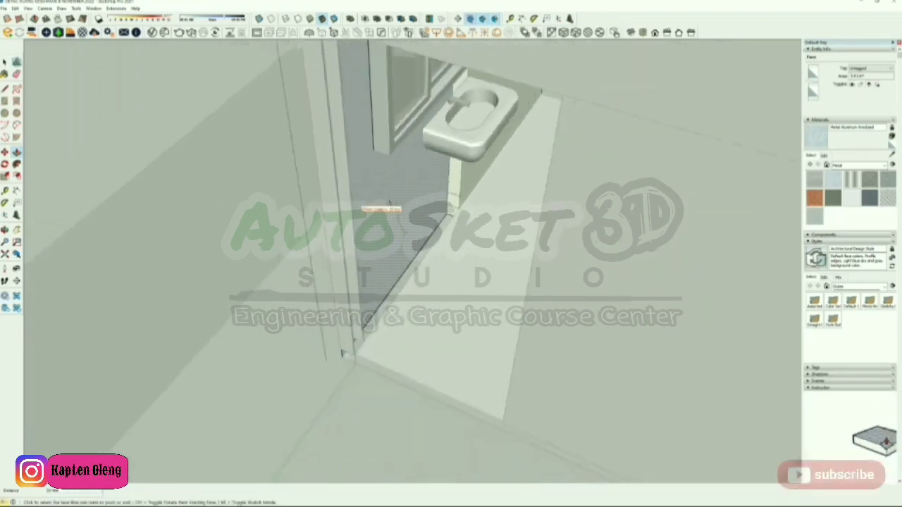
{"action": "mouse_move", "coordinate": [367, 183]}
{"action": "middle_mouse_down"}
{"action": "mouse_move", "coordinate": [546, 259]}
{"action": "mouse_move", "coordinate": [655, 271]}
{"action": "middle_mouse_up"}
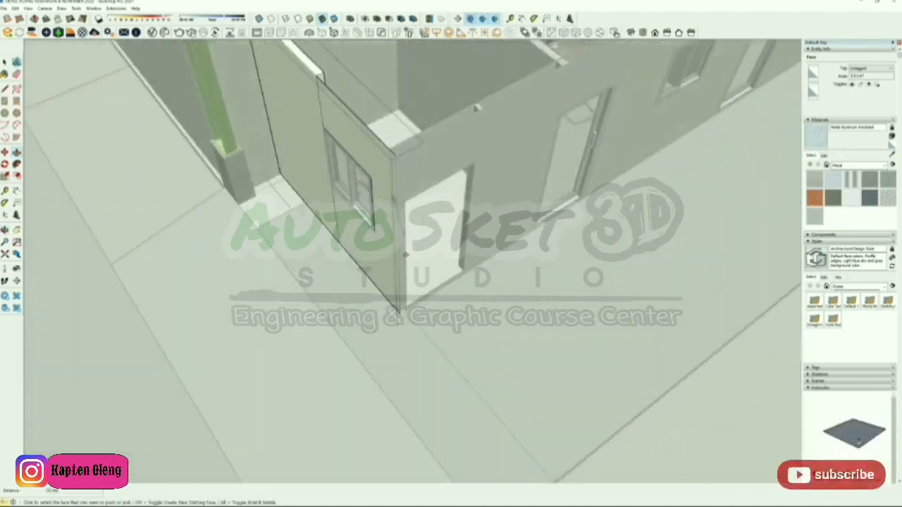
{"action": "mouse_move", "coordinate": [404, 256]}
{"action": "middle_mouse_down"}
{"action": "mouse_move", "coordinate": [501, 235]}
{"action": "mouse_move", "coordinate": [509, 271]}
{"action": "middle_mouse_up"}
{"action": "key", "text": "e"}
{"action": "left_click", "coordinate": [413, 180]}
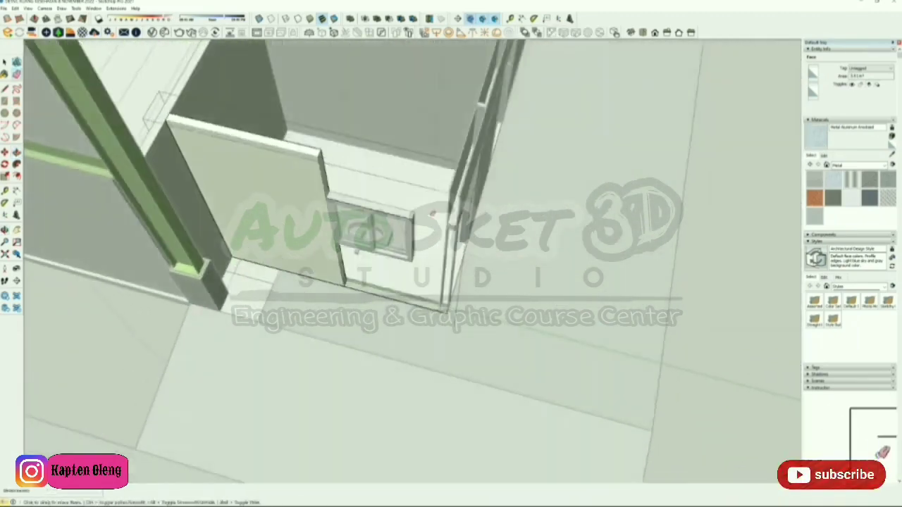
{"action": "left_click", "coordinate": [404, 302]}
{"action": "middle_click_drag", "start_coordinate": [436, 300], "coordinate": [463, 278]}
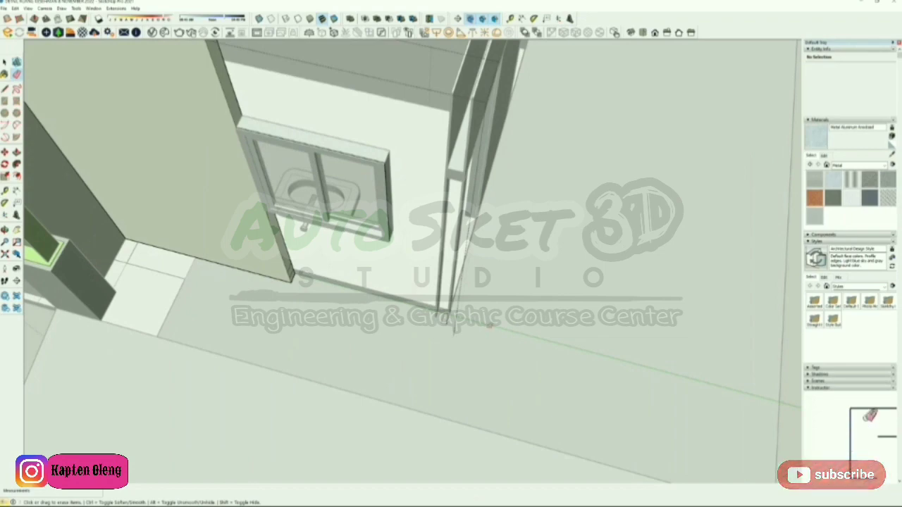
{"action": "middle_click_drag", "start_coordinate": [490, 325], "coordinate": [356, 308]}
Reopen the shortened washbasin wall group and erase the leftover edges on its cut end
{"action": "middle_click_drag", "start_coordinate": [415, 310], "coordinate": [401, 302]}
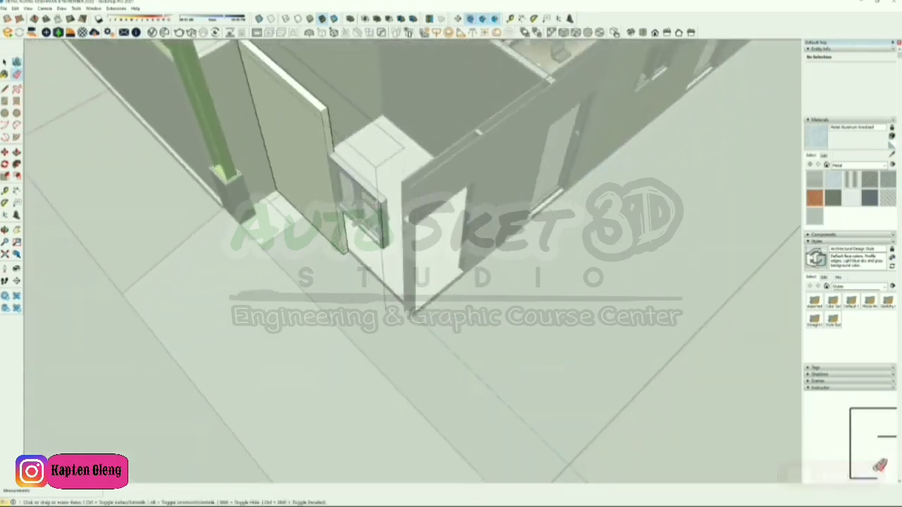
{"action": "middle_click_drag", "start_coordinate": [365, 229], "coordinate": [458, 123]}
{"action": "scroll", "coordinate": [397, 211], "scroll_direction": "up", "scroll_amount": 1}
{"action": "middle_click_drag", "start_coordinate": [423, 212], "coordinate": [474, 256]}
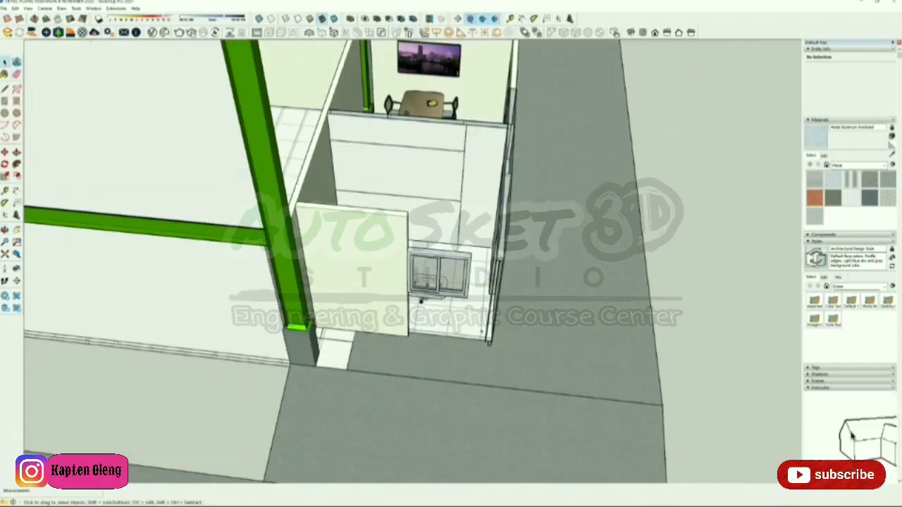
{"action": "middle_click_drag", "start_coordinate": [309, 253], "coordinate": [322, 264]}
{"action": "double_click", "coordinate": [345, 229]}
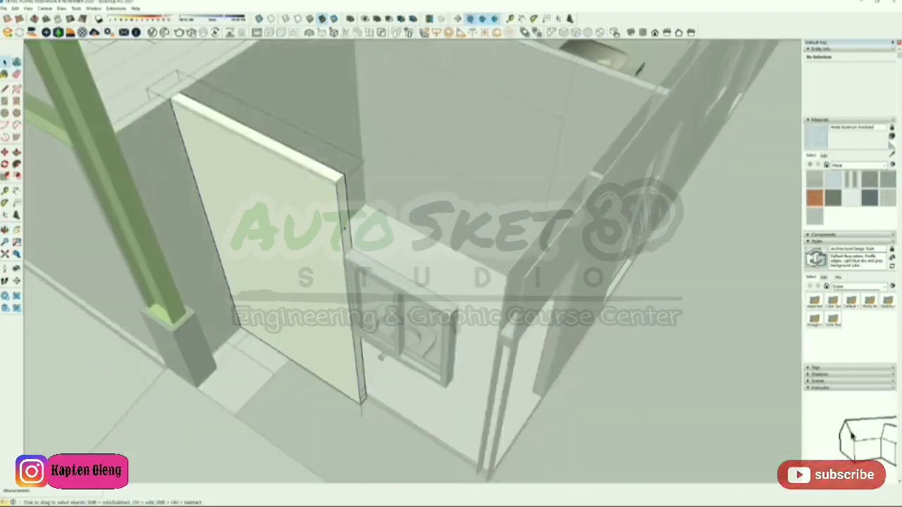
{"action": "scroll", "coordinate": [356, 447], "scroll_direction": "up", "scroll_amount": 5}
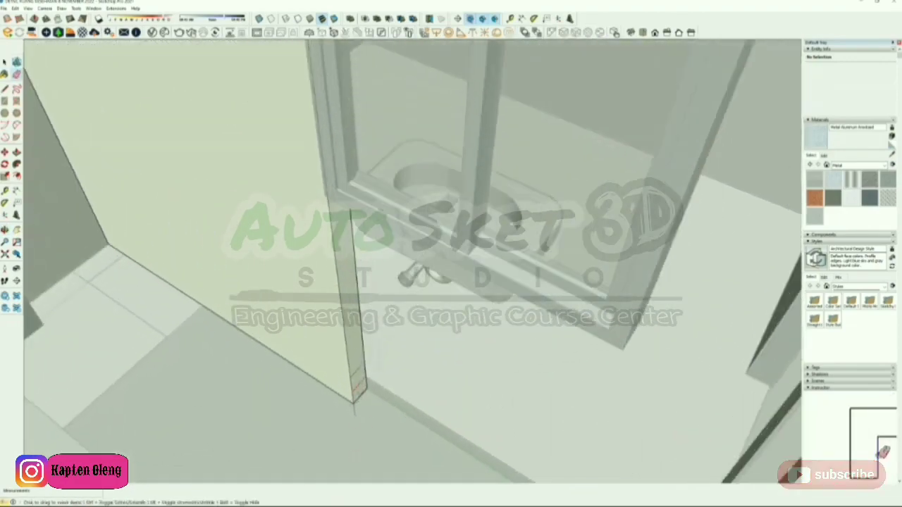
{"action": "scroll", "coordinate": [356, 370], "scroll_direction": "down", "scroll_amount": 6}
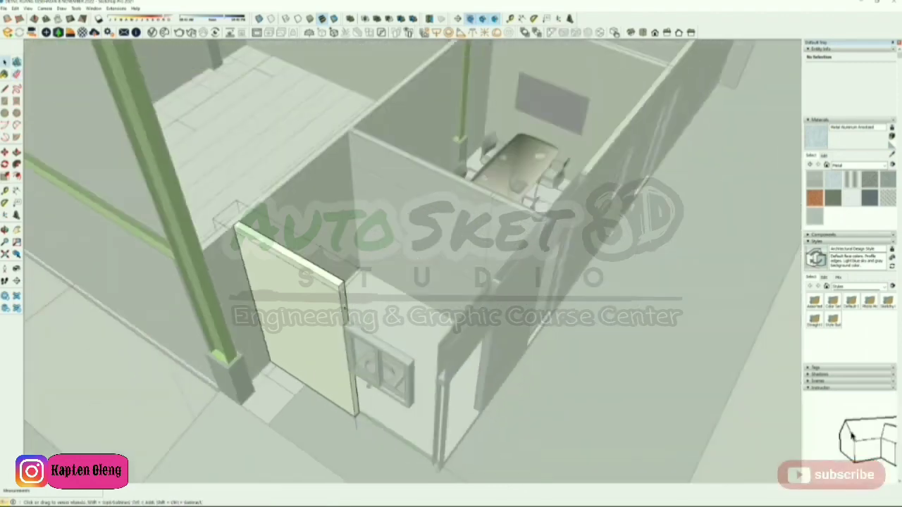
Extend the end faces of the shortened wall above, below and beside the window so they are flush
{"action": "scroll", "coordinate": [356, 422], "scroll_direction": "up", "scroll_amount": 3}
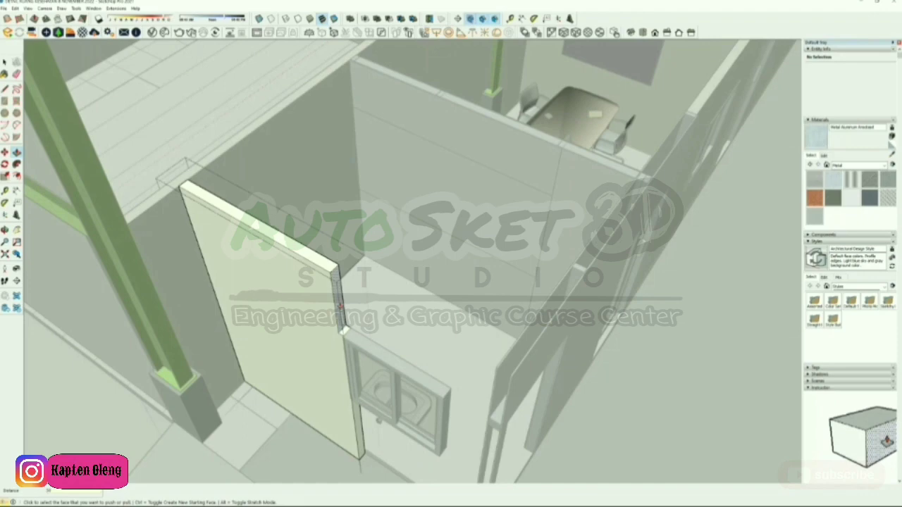
{"action": "scroll", "coordinate": [341, 306], "scroll_direction": "up", "scroll_amount": 3}
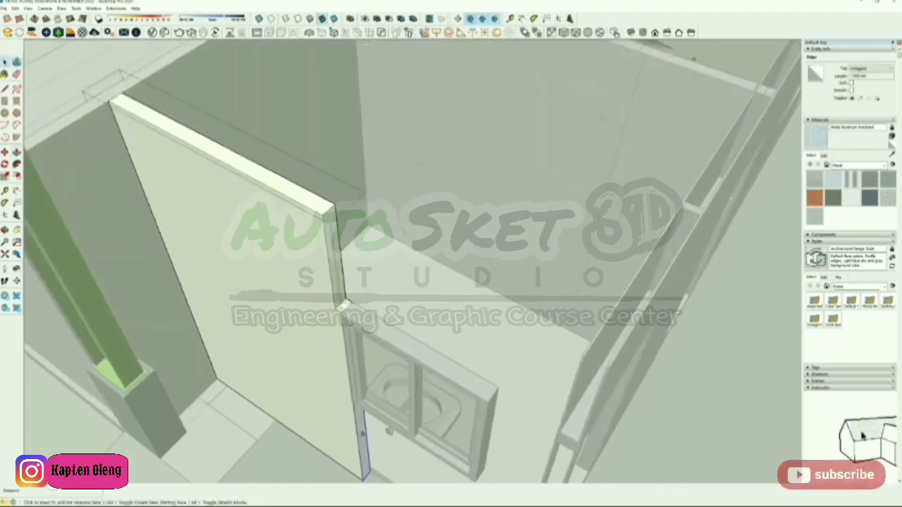
{"action": "left_click", "coordinate": [362, 434]}
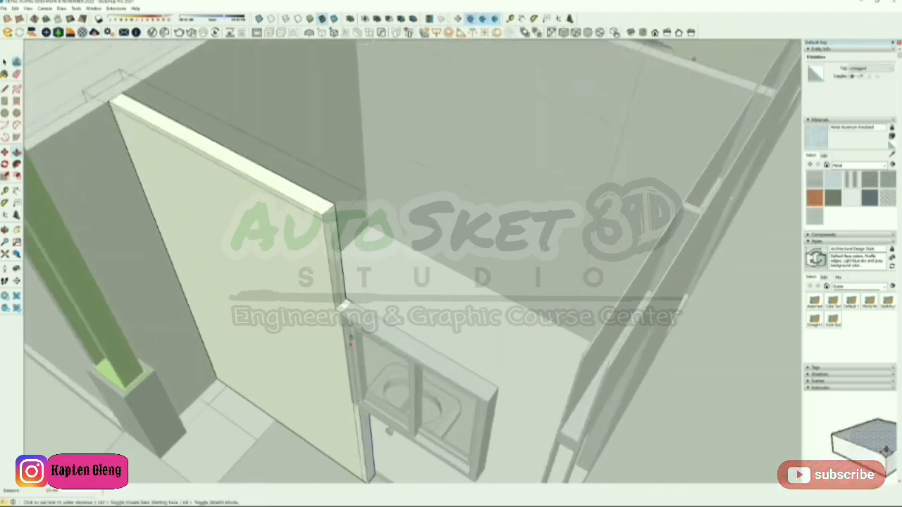
{"action": "double_click", "coordinate": [339, 382]}
{"action": "middle_click_drag", "start_coordinate": [340, 383], "coordinate": [314, 285]}
{"action": "key", "text": "p"}
{"action": "key", "text": "space"}
{"action": "left_click", "coordinate": [314, 285]}
{"action": "key", "text": "p"}
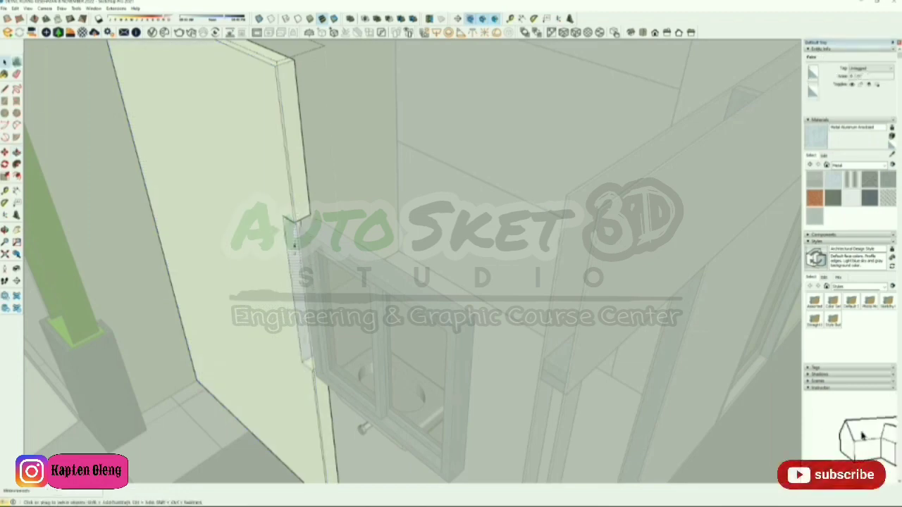
Clean up the seam edges on the wall's cut end and close the wall group
{"action": "key", "text": "space"}
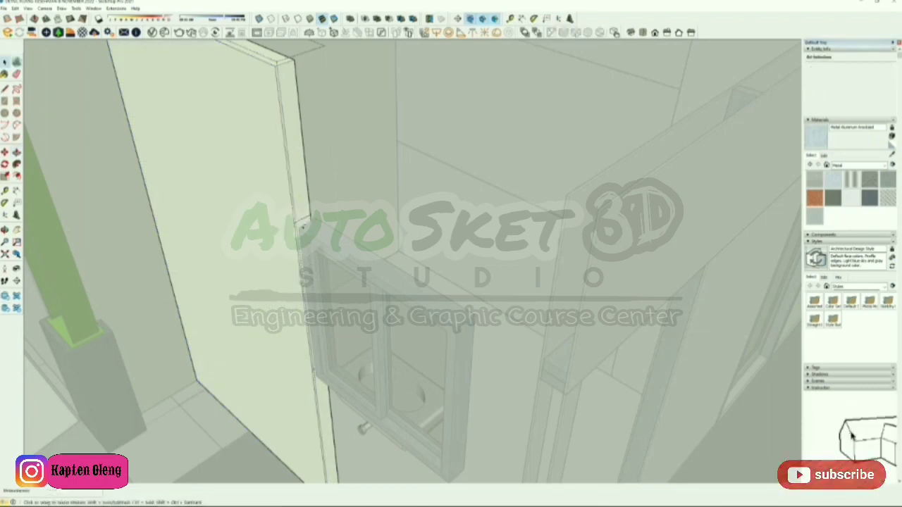
{"action": "scroll", "coordinate": [314, 425], "scroll_direction": "up", "scroll_amount": 3}
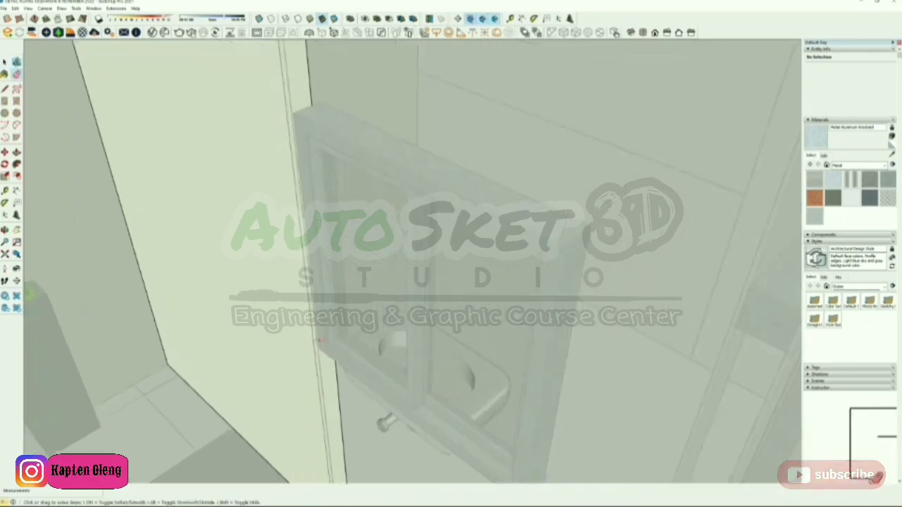
{"action": "scroll", "coordinate": [341, 371], "scroll_direction": "down", "scroll_amount": 6}
{"action": "key", "text": "space"}
{"action": "left_click", "coordinate": [458, 377]}
{"action": "scroll", "coordinate": [465, 375], "scroll_direction": "down", "scroll_amount": 2}
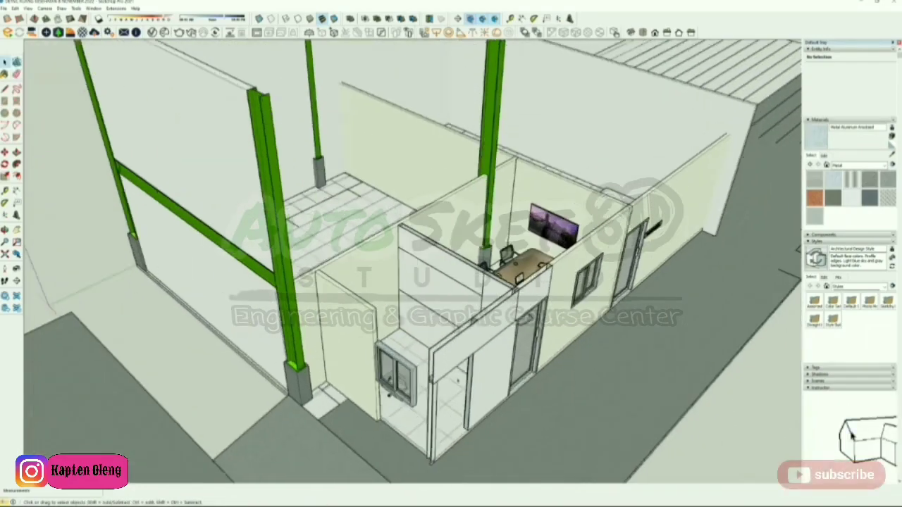
Open the metal frame group and copy the vertical post beside the washbasin room's door to the shortened wall's cut end
{"action": "middle_click_drag", "start_coordinate": [465, 375], "coordinate": [612, 457]}
{"action": "scroll", "coordinate": [479, 338], "scroll_direction": "up", "scroll_amount": 2}
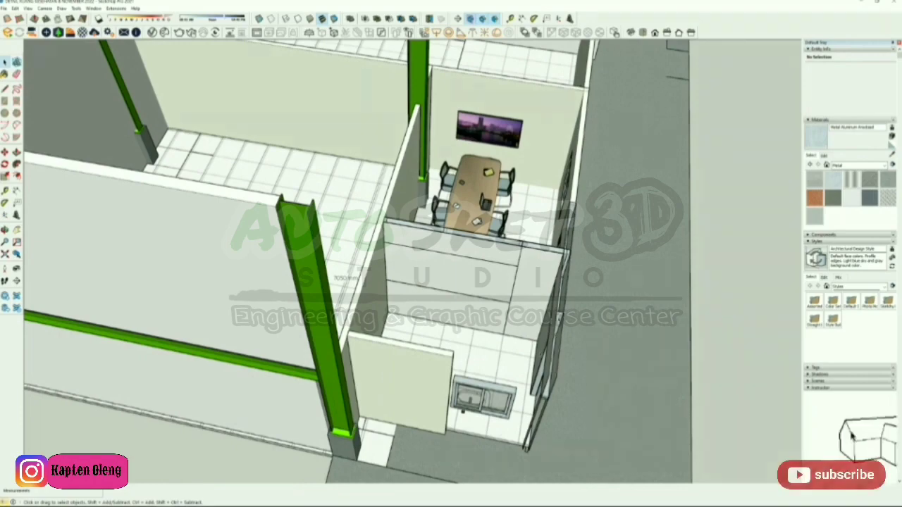
{"action": "left_click", "coordinate": [537, 391]}
{"action": "middle_click_drag", "start_coordinate": [537, 392], "coordinate": [459, 354]}
{"action": "double_click", "coordinate": [459, 354]}
{"action": "left_click", "coordinate": [459, 354]}
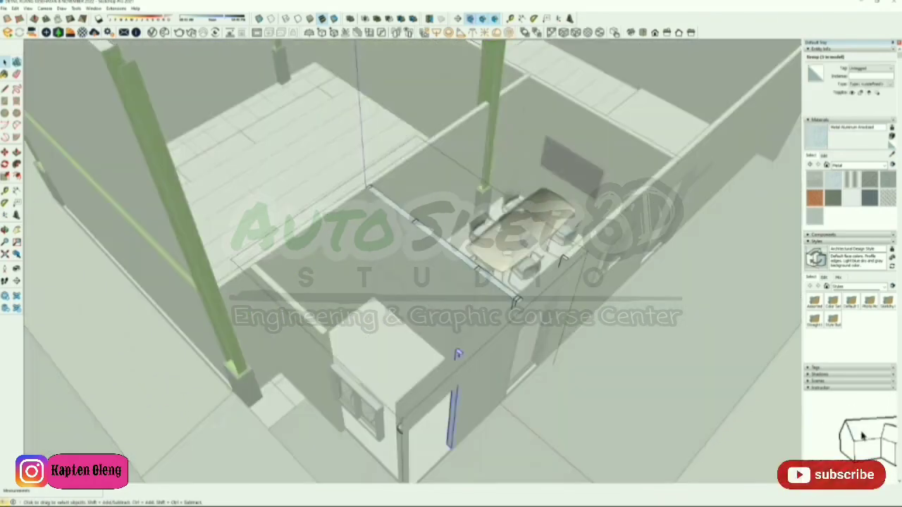
{"action": "scroll", "coordinate": [458, 355], "scroll_direction": "up", "scroll_amount": 3}
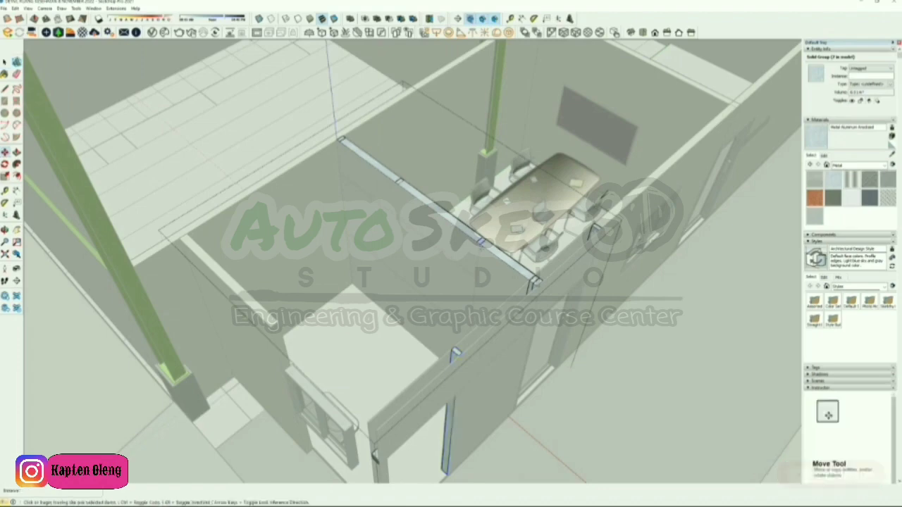
{"action": "middle_click_drag", "start_coordinate": [455, 354], "coordinate": [520, 263]}
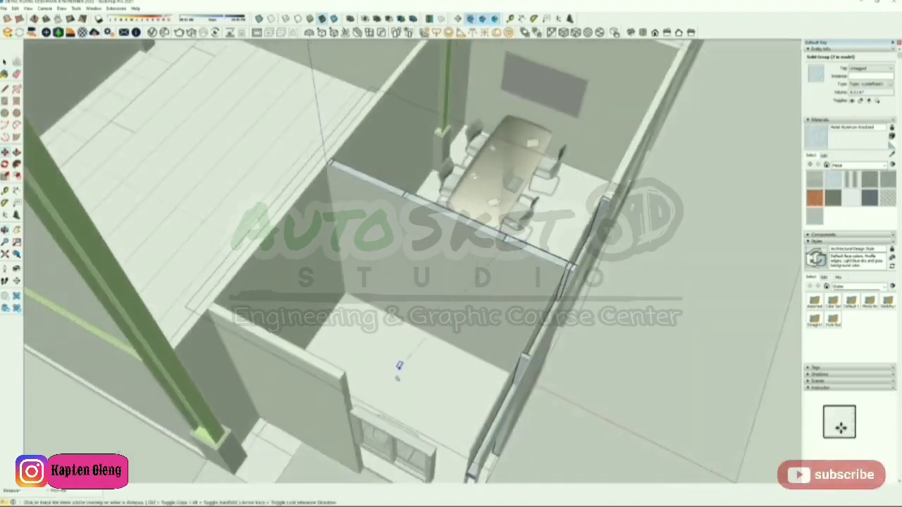
{"action": "middle_click_drag", "start_coordinate": [423, 445], "coordinate": [439, 267]}
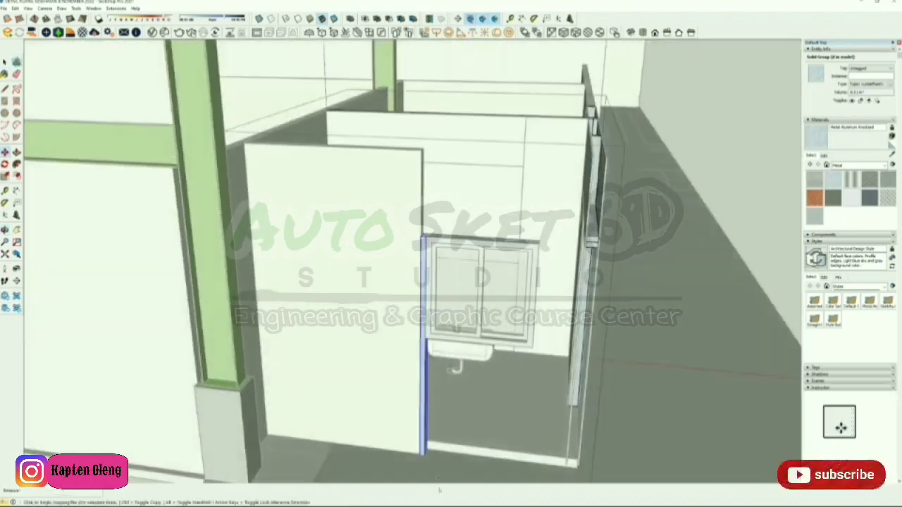
Try to reposition the copied metal post from its base corner, then delete it and undo the deletion
{"action": "middle_click_drag", "start_coordinate": [434, 444], "coordinate": [356, 395]}
{"action": "scroll", "coordinate": [350, 407], "scroll_direction": "up", "scroll_amount": 3}
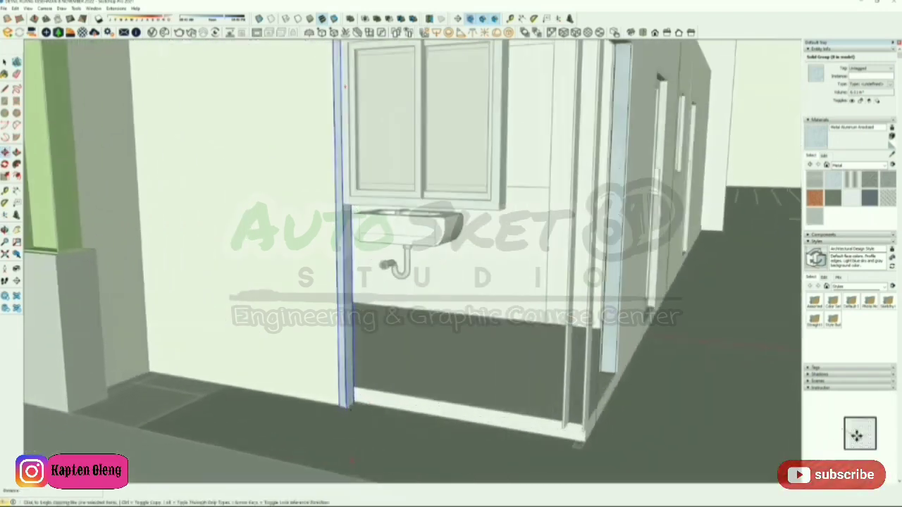
{"action": "left_click", "coordinate": [354, 404]}
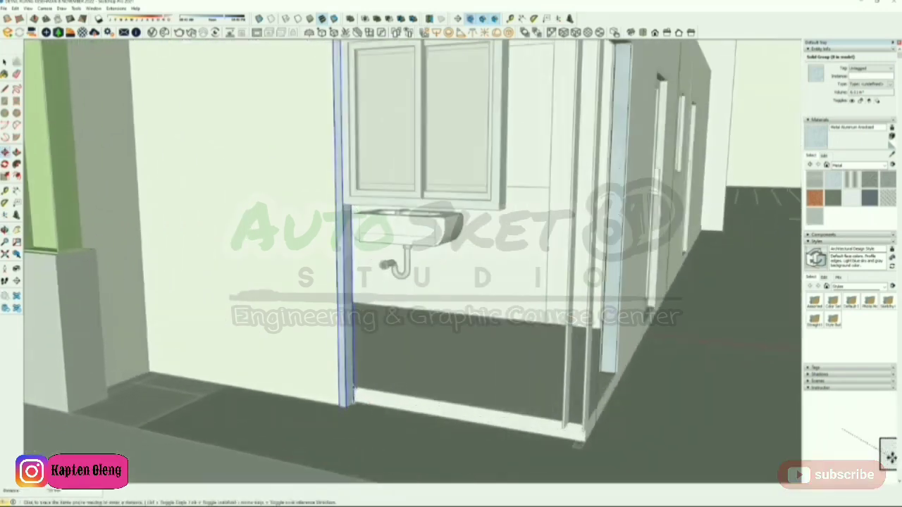
{"action": "scroll", "coordinate": [355, 398], "scroll_direction": "up", "scroll_amount": 3}
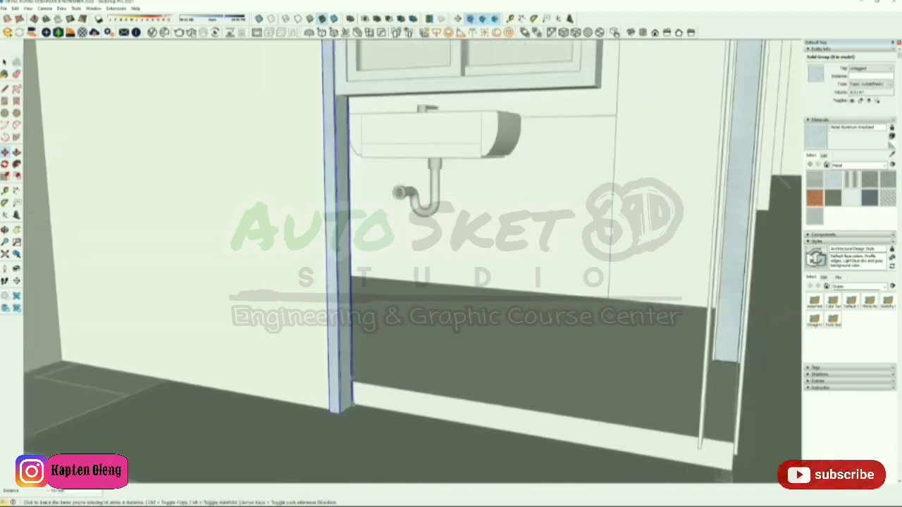
{"action": "left_click", "coordinate": [338, 410]}
{"action": "key", "text": "space"}
{"action": "key", "text": "Delete"}
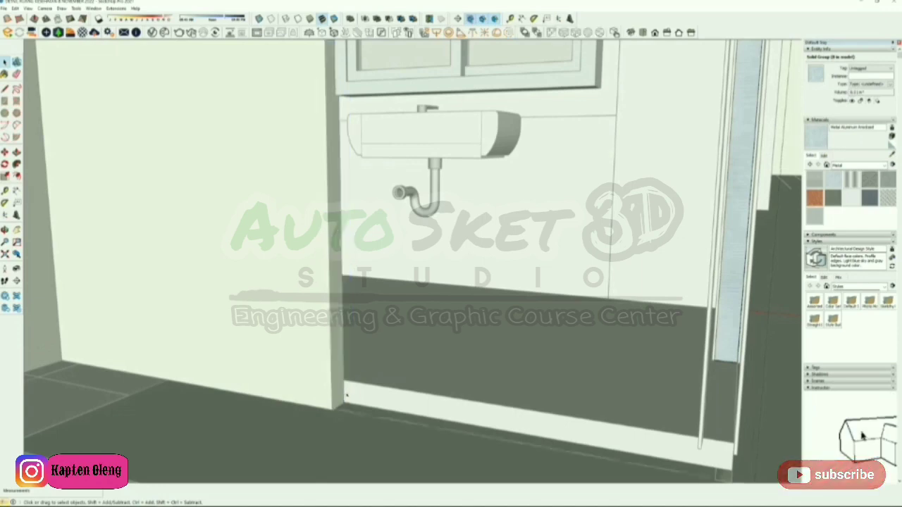
{"action": "key", "text": "ctrl+z"}
Move the copied metal post inward against the shortened washbasin wall's cut end
{"action": "left_click", "coordinate": [346, 393]}
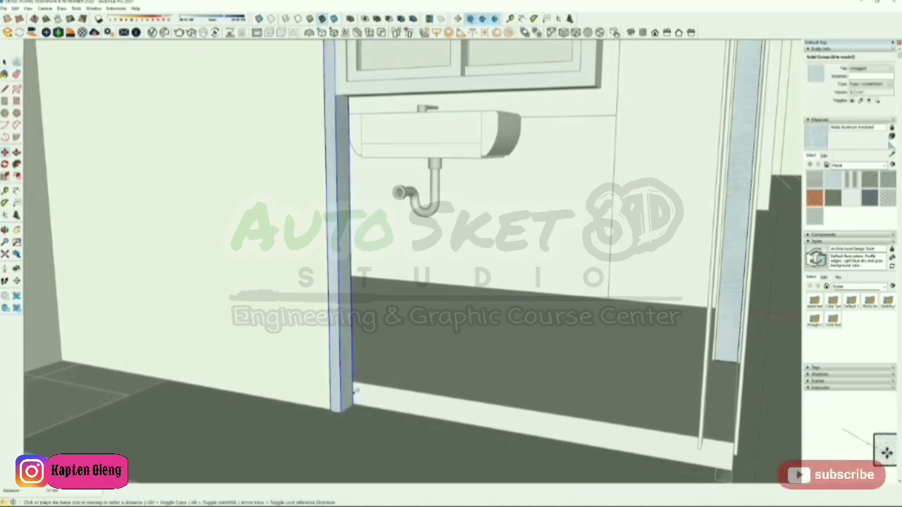
{"action": "middle_click_drag", "start_coordinate": [356, 391], "coordinate": [310, 392]}
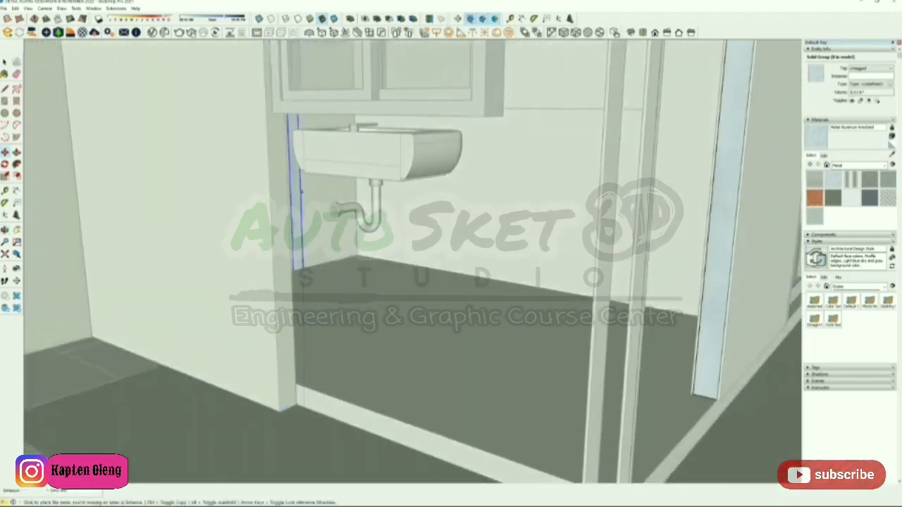
{"action": "key", "text": "Escape"}
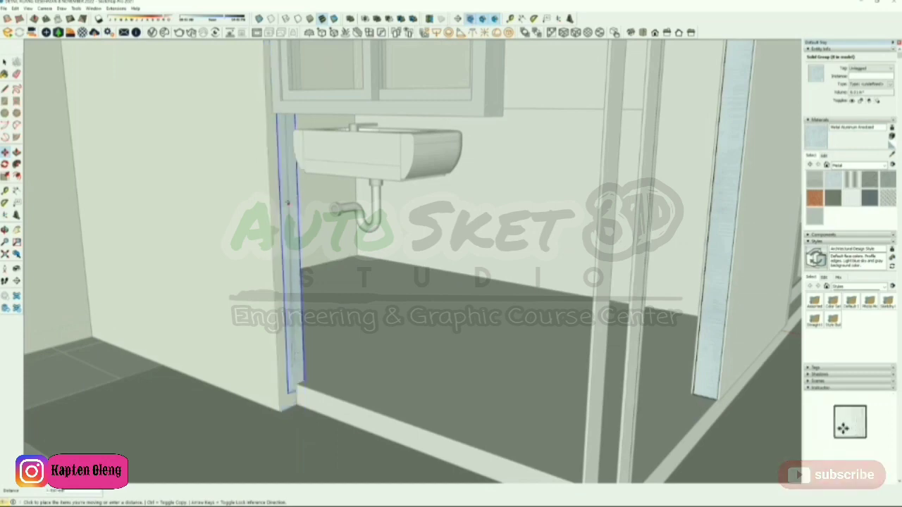
{"action": "left_click", "coordinate": [301, 383]}
{"action": "scroll", "coordinate": [301, 383], "scroll_direction": "up", "scroll_amount": 2}
{"action": "scroll", "coordinate": [300, 383], "scroll_direction": "up", "scroll_amount": 2}
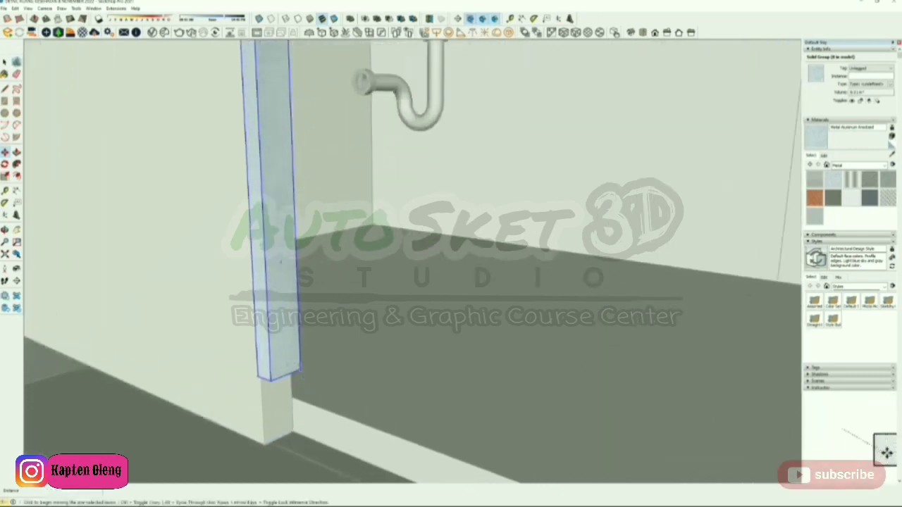
Lower the post and align it with the wall's cut end so its base sits at floor level
{"action": "left_click", "coordinate": [300, 369]}
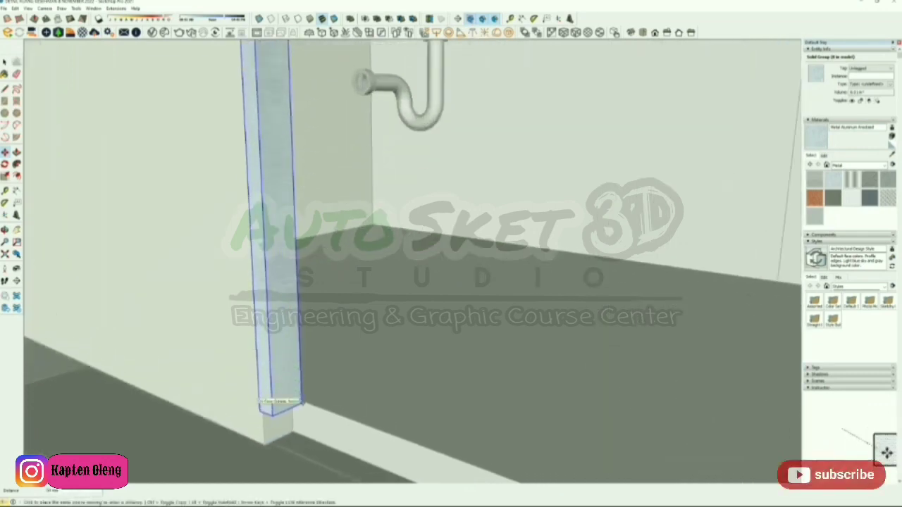
{"action": "key", "text": "Escape"}
{"action": "middle_click_drag", "start_coordinate": [326, 408], "coordinate": [282, 429]}
{"action": "middle_click_drag", "start_coordinate": [310, 338], "coordinate": [221, 344]}
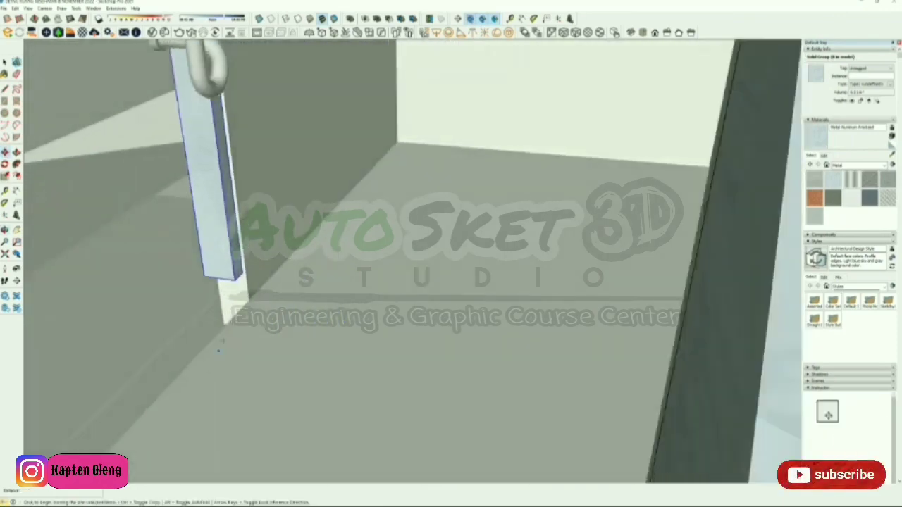
{"action": "scroll", "coordinate": [237, 265], "scroll_direction": "up", "scroll_amount": 3}
{"action": "left_click", "coordinate": [234, 290]}
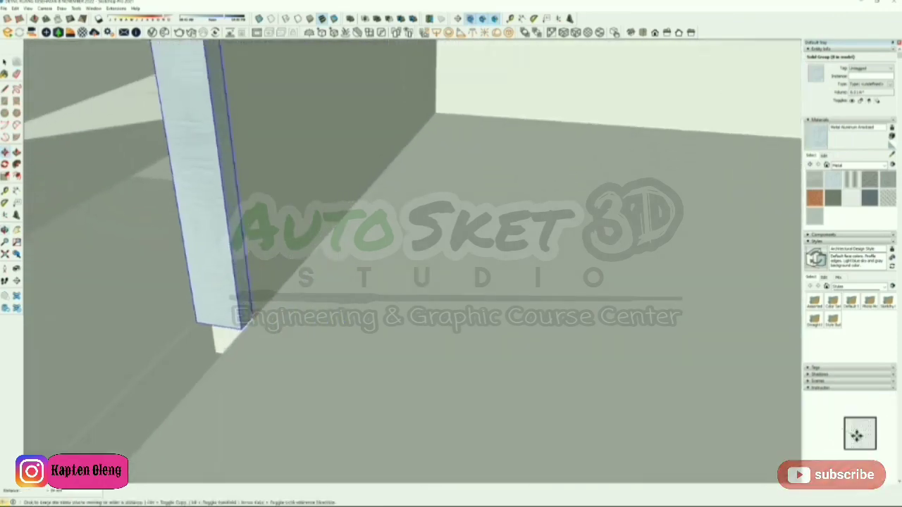
{"action": "middle_click_drag", "start_coordinate": [209, 313], "coordinate": [535, 387]}
{"action": "scroll", "coordinate": [352, 354], "scroll_direction": "down", "scroll_amount": 5}
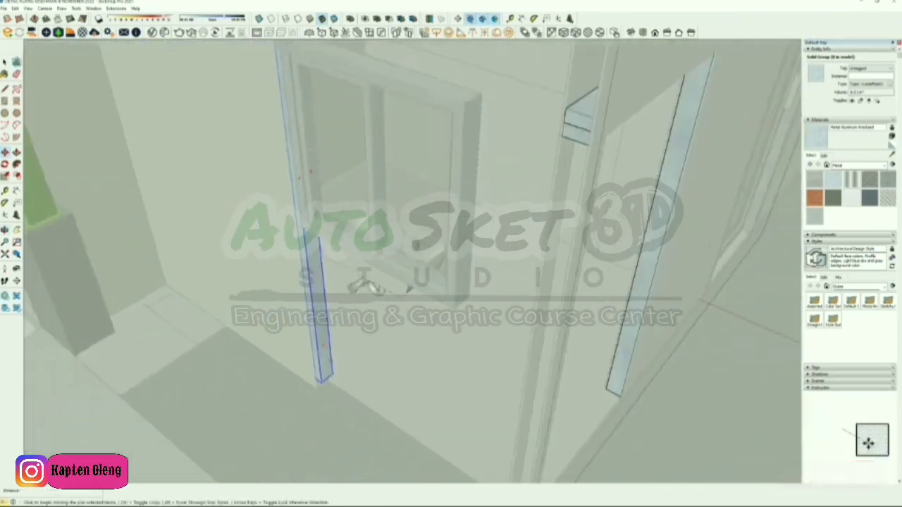
Copy the wall-end post to the opposite upper corner of the washbasin window
{"action": "middle_click_drag", "start_coordinate": [411, 288], "coordinate": [366, 422]}
{"action": "key", "text": "space"}
{"action": "scroll", "coordinate": [357, 360], "scroll_direction": "up", "scroll_amount": 2}
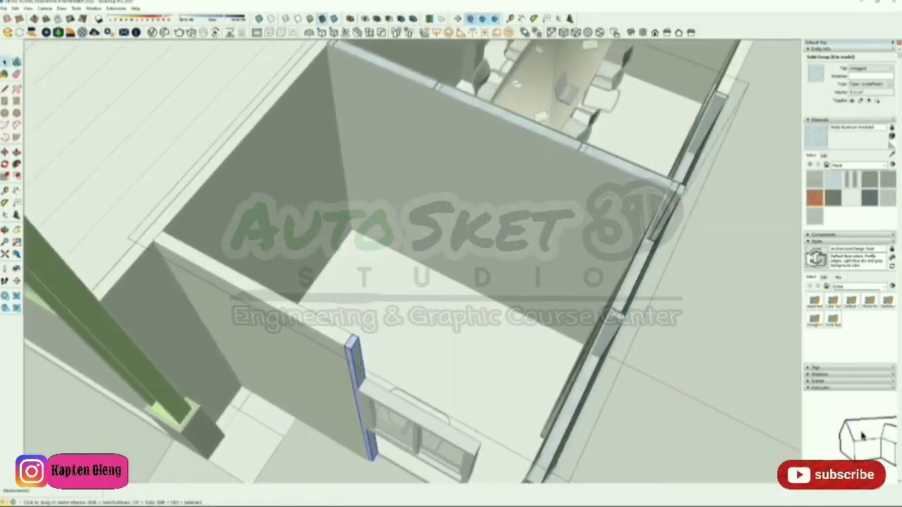
{"action": "scroll", "coordinate": [345, 260], "scroll_direction": "down", "scroll_amount": 3}
{"action": "middle_click_drag", "start_coordinate": [409, 421], "coordinate": [469, 270]}
{"action": "left_click", "coordinate": [387, 331]}
{"action": "middle_click_drag", "start_coordinate": [387, 331], "coordinate": [396, 360]}
{"action": "key", "text": "m"}
{"action": "scroll", "coordinate": [396, 273], "scroll_direction": "up", "scroll_amount": 4}
{"action": "middle_click_drag", "start_coordinate": [396, 269], "coordinate": [374, 319]}
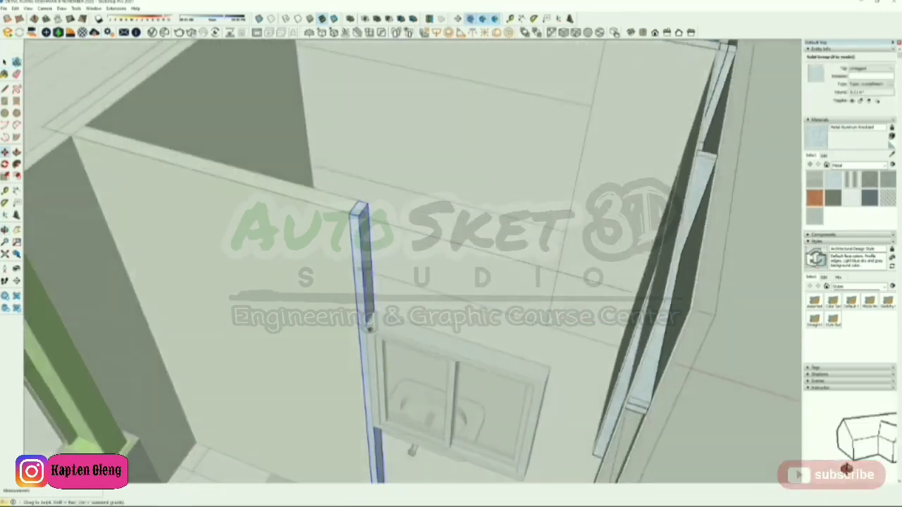
{"action": "key", "text": "ctrl"}
{"action": "left_click", "coordinate": [374, 318]}
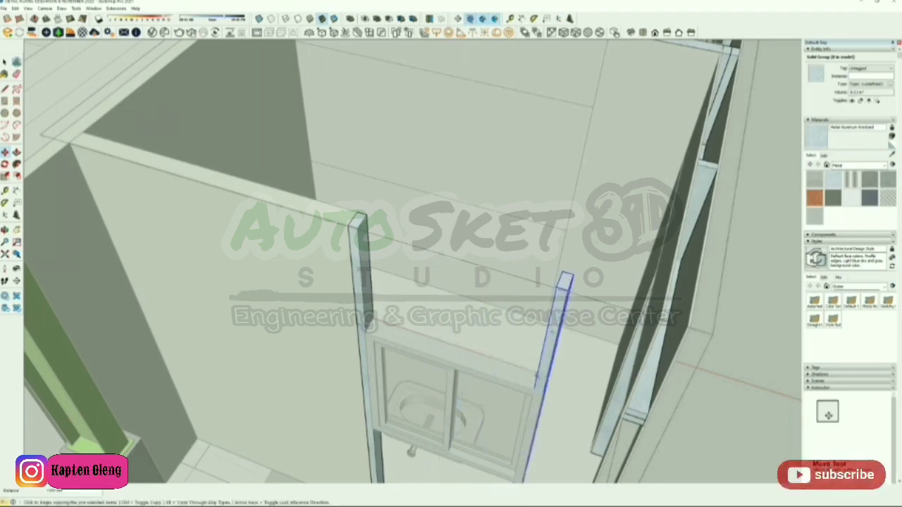
Shift the copied post sideways so it stands flush against the outer side of the window frame
{"action": "middle_click_drag", "start_coordinate": [537, 375], "coordinate": [623, 318]}
{"action": "scroll", "coordinate": [623, 317], "scroll_direction": "up", "scroll_amount": 2}
{"action": "left_click", "coordinate": [626, 305]}
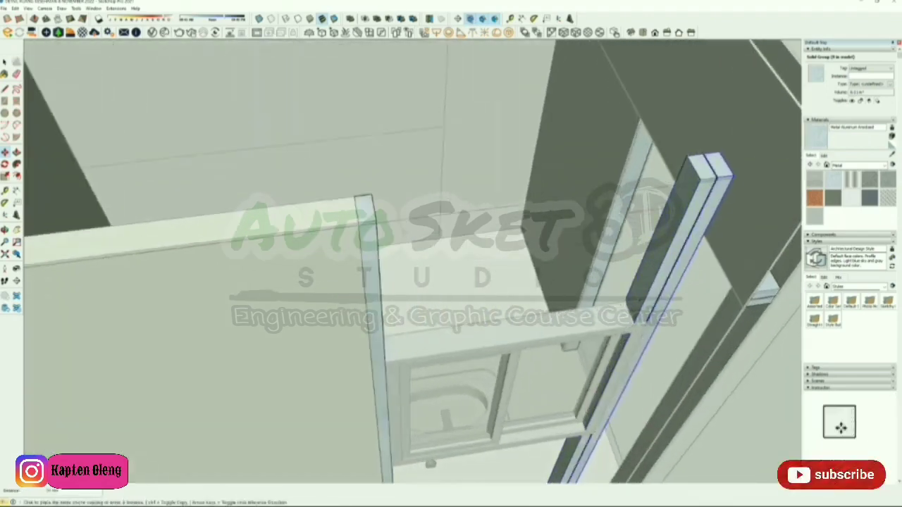
{"action": "key", "text": "ctrl"}
{"action": "left_click", "coordinate": [636, 301]}
{"action": "scroll", "coordinate": [584, 309], "scroll_direction": "down", "scroll_amount": 3}
{"action": "middle_click_drag", "start_coordinate": [611, 343], "coordinate": [548, 369]}
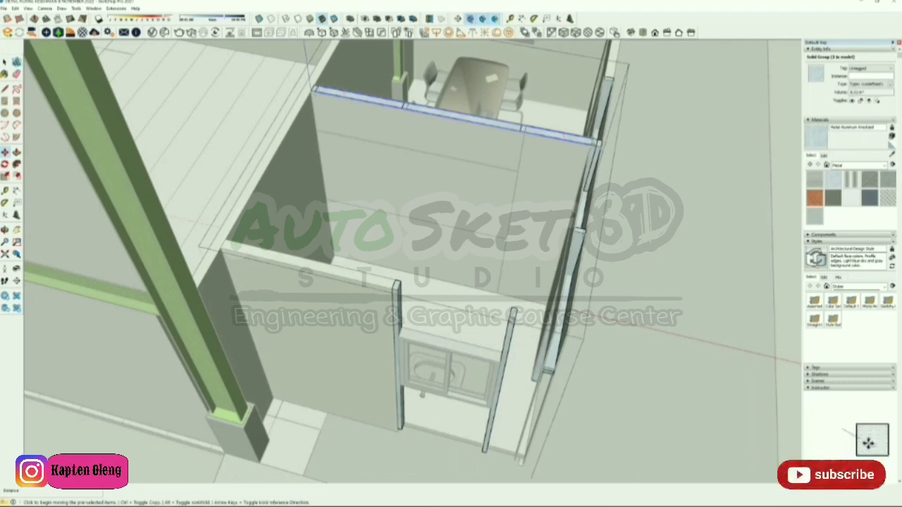
Copy the partition's horizontal top rail onto the top of the washbasin window frame
{"action": "left_click", "coordinate": [596, 145]}
{"action": "scroll", "coordinate": [498, 384], "scroll_direction": "up", "scroll_amount": 2}
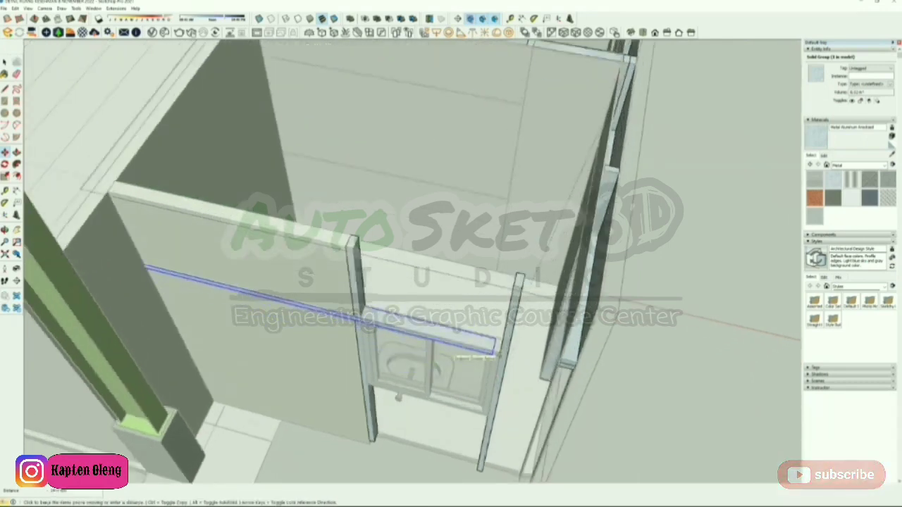
{"action": "scroll", "coordinate": [493, 352], "scroll_direction": "up", "scroll_amount": 4}
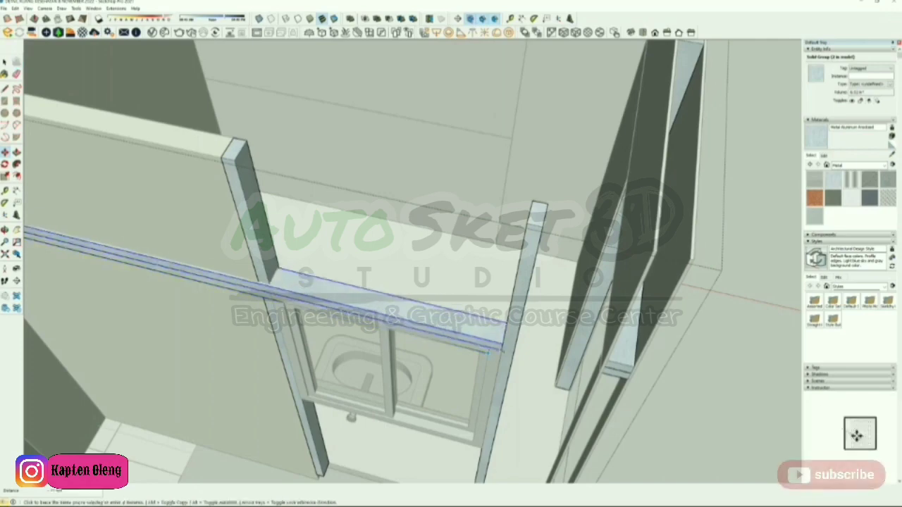
{"action": "left_click", "coordinate": [489, 352]}
{"action": "scroll", "coordinate": [493, 351], "scroll_direction": "down", "scroll_amount": 4}
{"action": "middle_click_drag", "start_coordinate": [423, 342], "coordinate": [455, 341]}
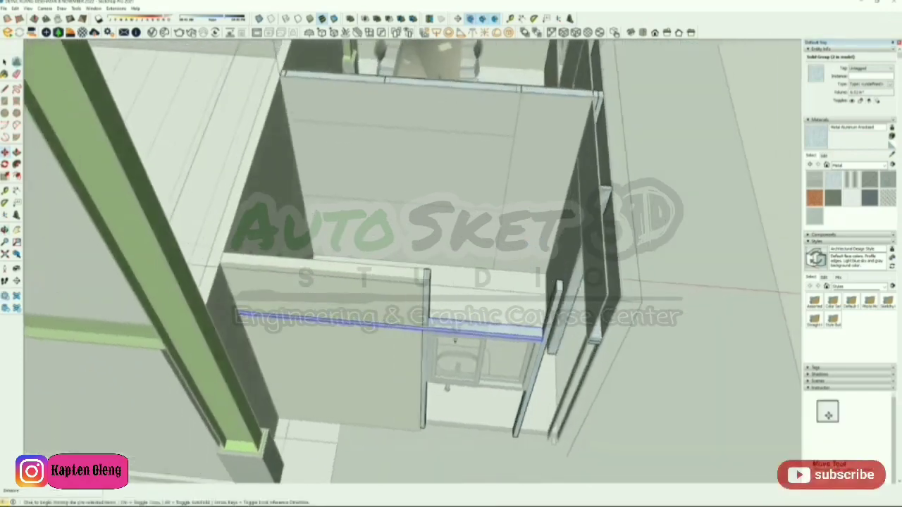
Slide the copied rail along the wall until its end meets the inner face of the wall-end post
{"action": "left_click", "coordinate": [346, 293]}
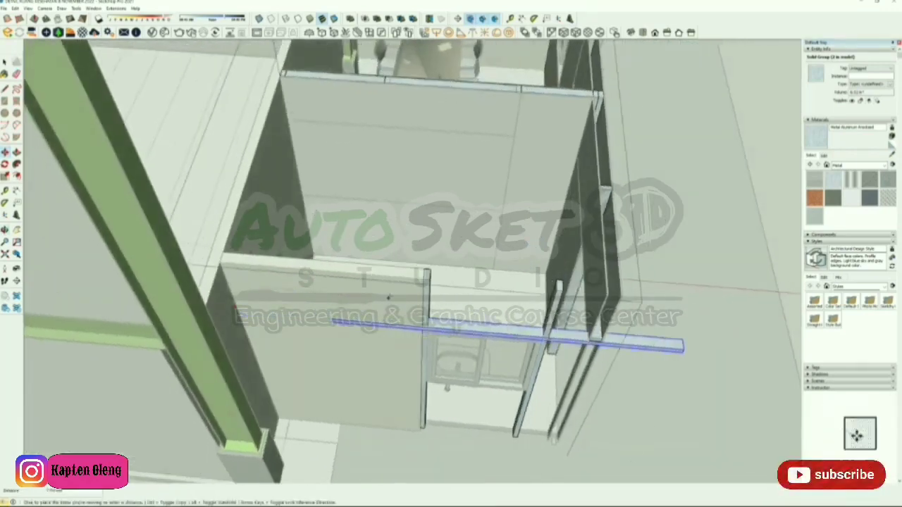
{"action": "left_click", "coordinate": [388, 297]}
{"action": "scroll", "coordinate": [325, 319], "scroll_direction": "up", "scroll_amount": 3}
{"action": "middle_click_drag", "start_coordinate": [334, 321], "coordinate": [178, 392]}
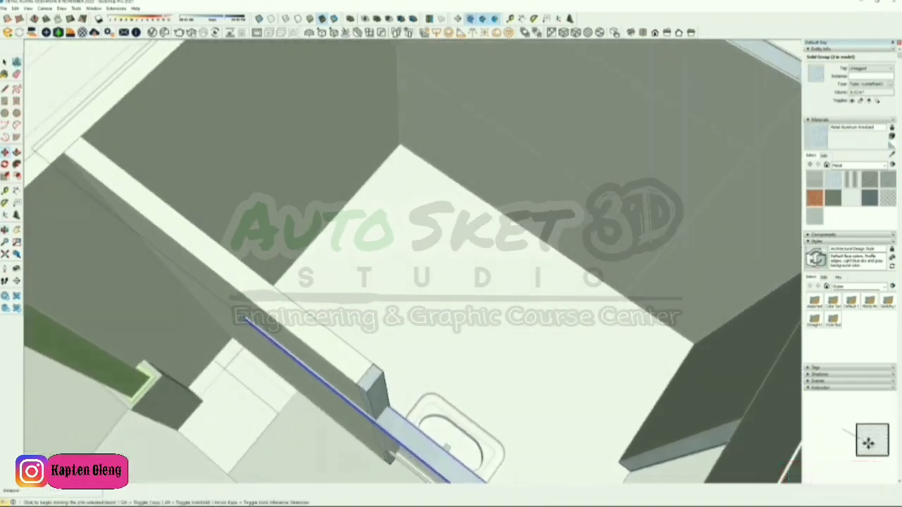
{"action": "scroll", "coordinate": [390, 407], "scroll_direction": "up", "scroll_amount": 4}
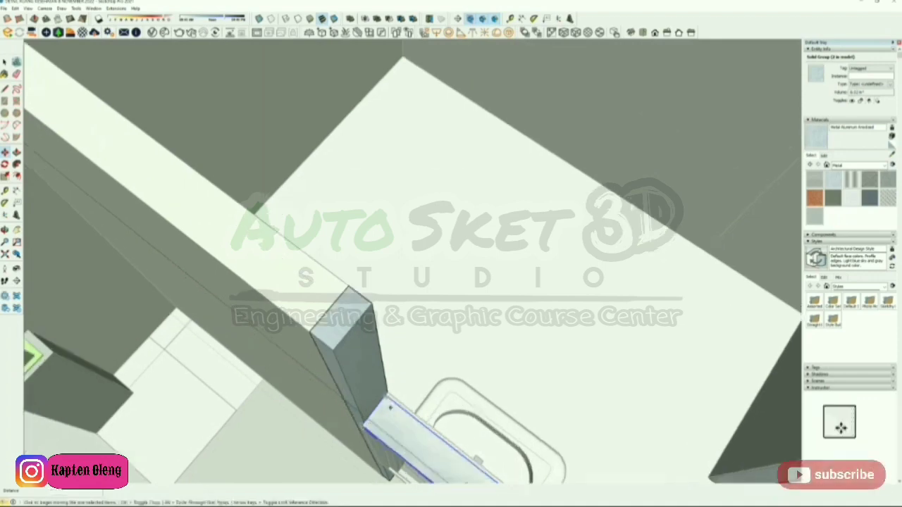
{"action": "scroll", "coordinate": [389, 407], "scroll_direction": "up", "scroll_amount": 3}
{"action": "middle_click_drag", "start_coordinate": [374, 389], "coordinate": [408, 352]}
{"action": "left_click", "coordinate": [454, 242]}
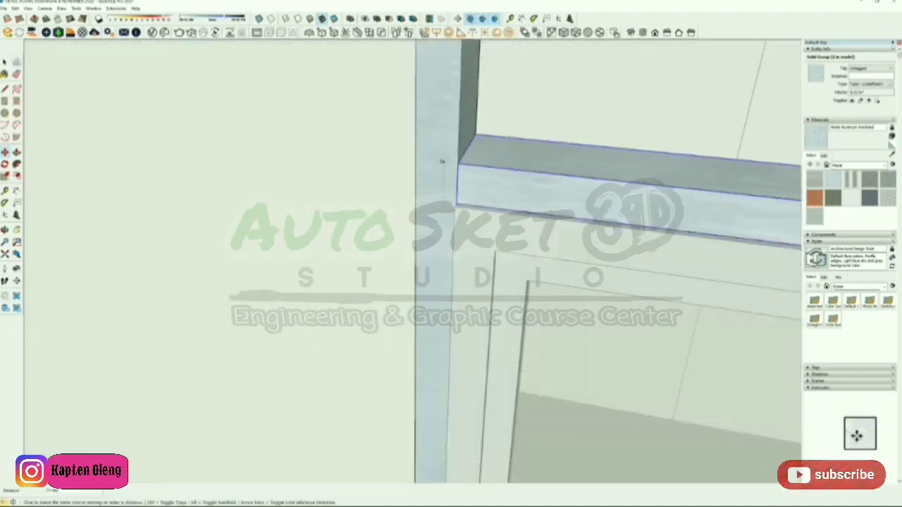
Shorten the rail above the window with Push/Pull so its free end stops at the room's front corner
{"action": "scroll", "coordinate": [218, 211], "scroll_direction": "down", "scroll_amount": 10}
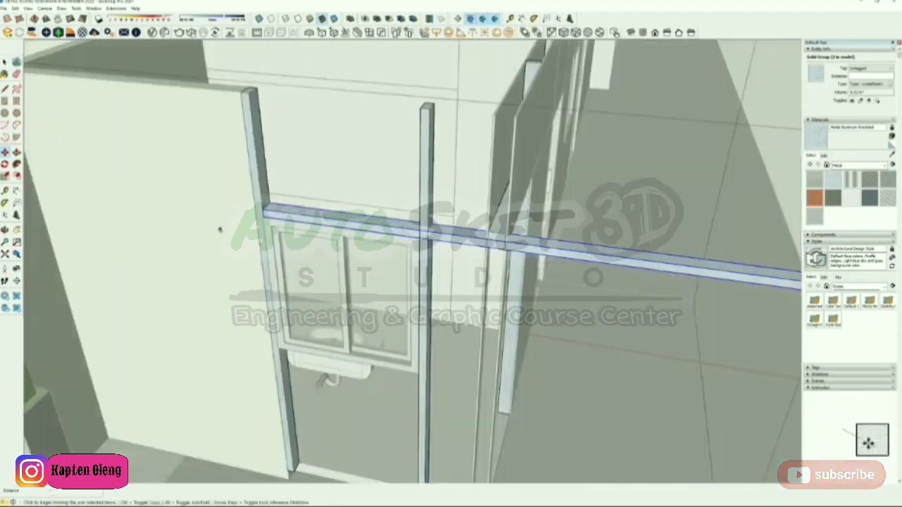
{"action": "middle_click_drag", "start_coordinate": [310, 357], "coordinate": [319, 298]}
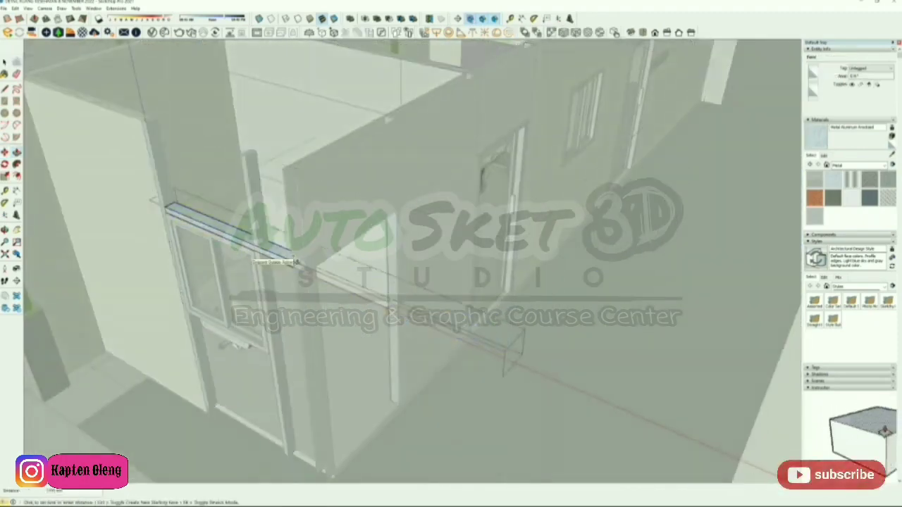
{"action": "left_click", "coordinate": [296, 261]}
{"action": "middle_click_drag", "start_coordinate": [296, 261], "coordinate": [408, 306]}
Copy the shortened rail down to the underside of the window frame, align it there and close the metal frame group
{"action": "key", "text": "space"}
{"action": "left_click", "coordinate": [350, 259]}
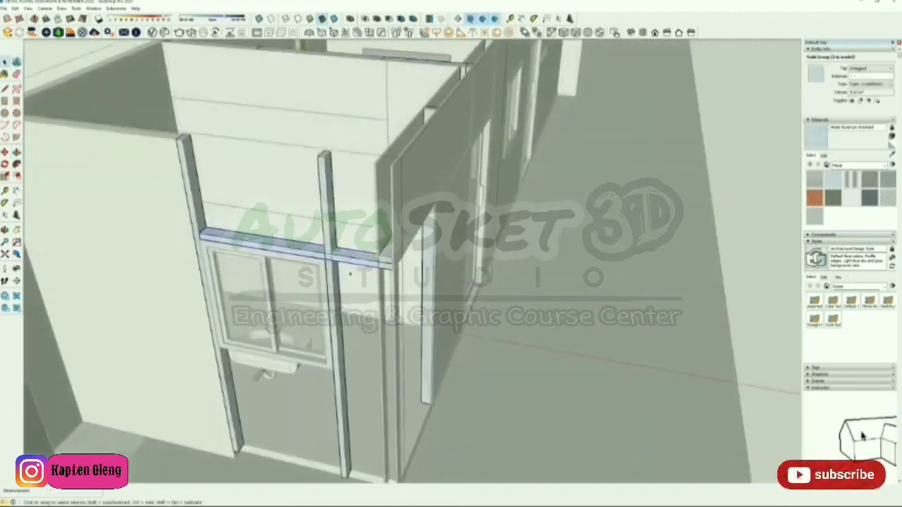
{"action": "left_click", "coordinate": [201, 236]}
{"action": "key", "text": "ctrl"}
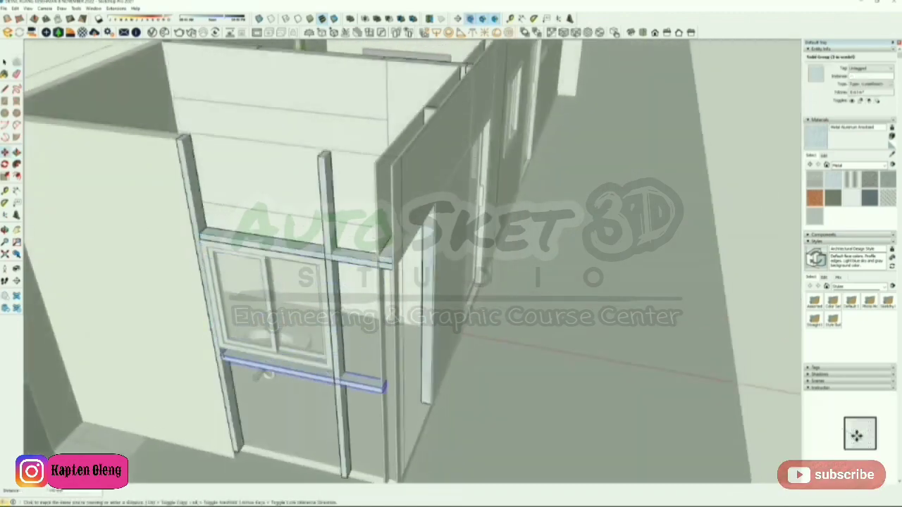
{"action": "left_click", "coordinate": [222, 350]}
{"action": "scroll", "coordinate": [223, 350], "scroll_direction": "up", "scroll_amount": 3}
{"action": "middle_click_drag", "start_coordinate": [223, 351], "coordinate": [215, 143]}
{"action": "scroll", "coordinate": [214, 196], "scroll_direction": "up", "scroll_amount": 4}
{"action": "scroll", "coordinate": [212, 184], "scroll_direction": "up", "scroll_amount": 6}
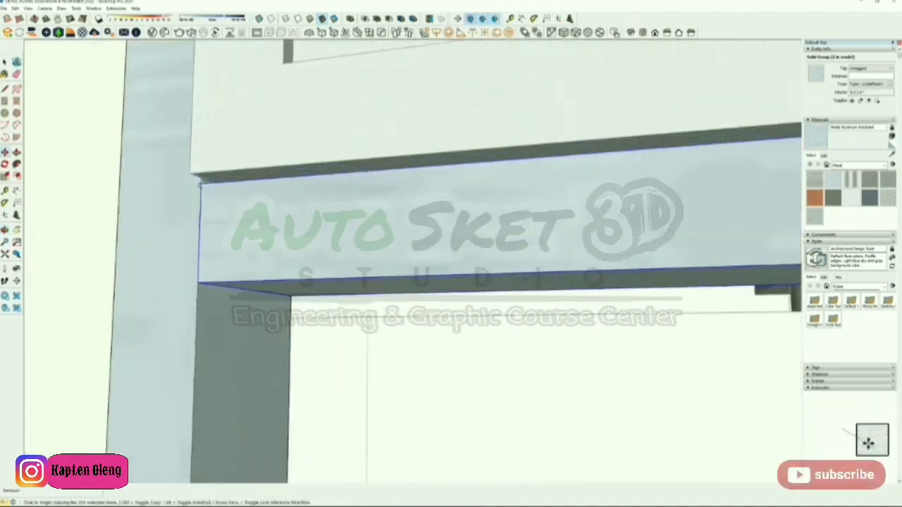
{"action": "scroll", "coordinate": [201, 177], "scroll_direction": "down", "scroll_amount": 10}
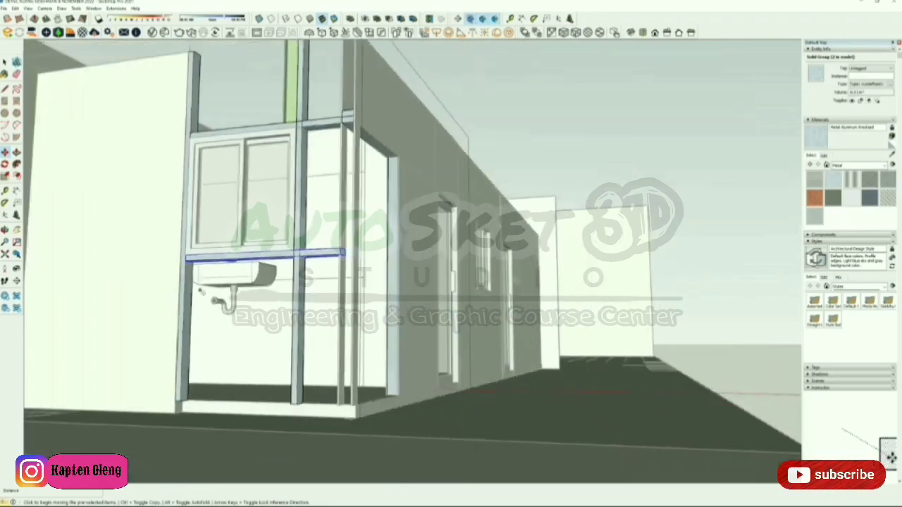
{"action": "key", "text": "space"}
{"action": "left_click", "coordinate": [493, 141]}
{"action": "left_click", "coordinate": [493, 141]}
Draw a rectangular panel face above the washbasin window, filling the space between the two posts
{"action": "middle_click_drag", "start_coordinate": [479, 155], "coordinate": [463, 331]}
{"action": "scroll", "coordinate": [463, 272], "scroll_direction": "down", "scroll_amount": 3}
{"action": "middle_click_drag", "start_coordinate": [321, 421], "coordinate": [264, 421]}
{"action": "scroll", "coordinate": [264, 421], "scroll_direction": "down", "scroll_amount": 3}
{"action": "key", "text": "r"}
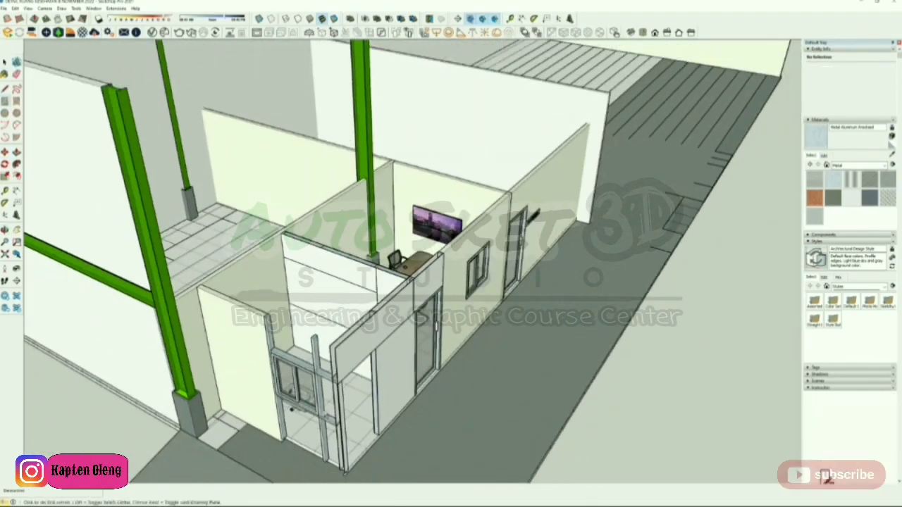
{"action": "scroll", "coordinate": [328, 423], "scroll_direction": "up", "scroll_amount": 8}
{"action": "scroll", "coordinate": [354, 471], "scroll_direction": "up", "scroll_amount": 3}
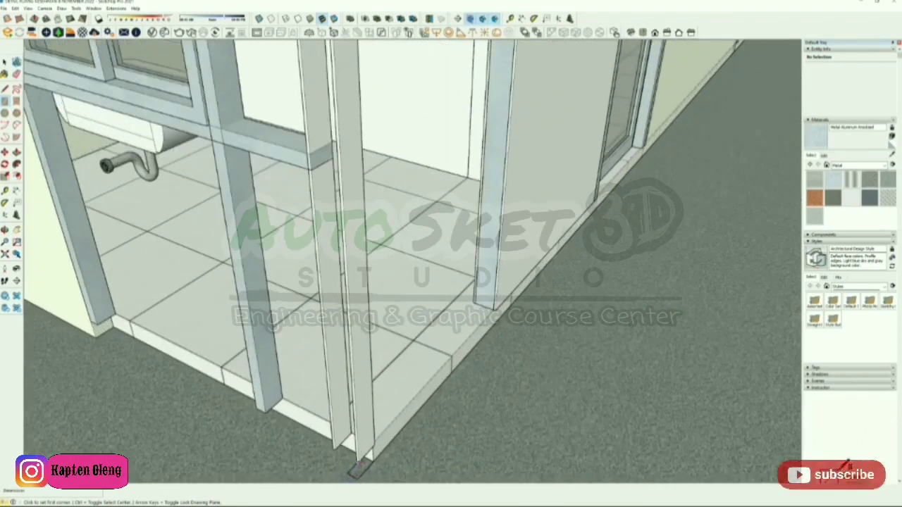
{"action": "scroll", "coordinate": [358, 468], "scroll_direction": "down", "scroll_amount": 2}
{"action": "middle_click_drag", "start_coordinate": [296, 282], "coordinate": [317, 394]}
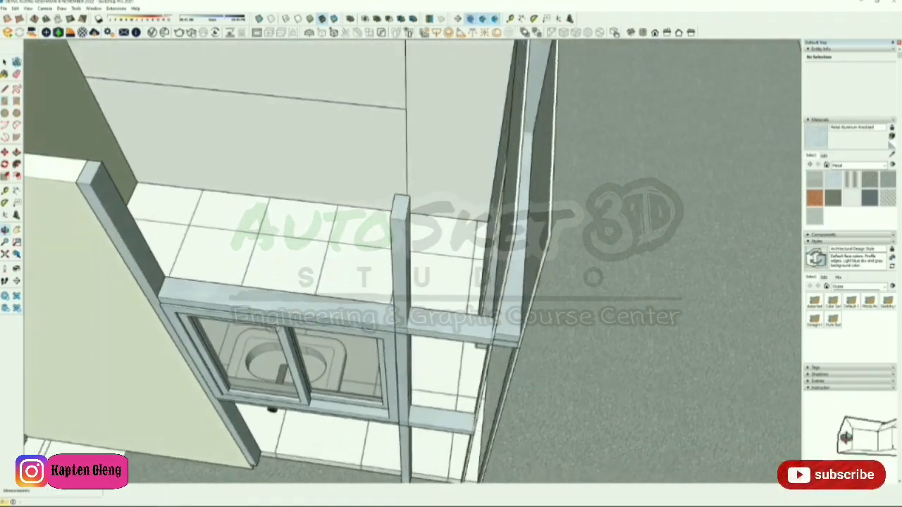
{"action": "scroll", "coordinate": [317, 394], "scroll_direction": "down", "scroll_amount": 2}
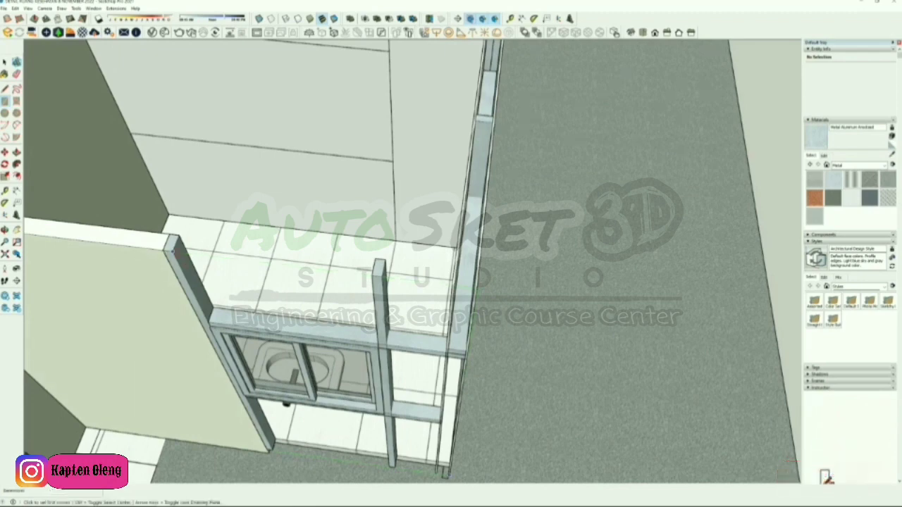
{"action": "left_click", "coordinate": [380, 342]}
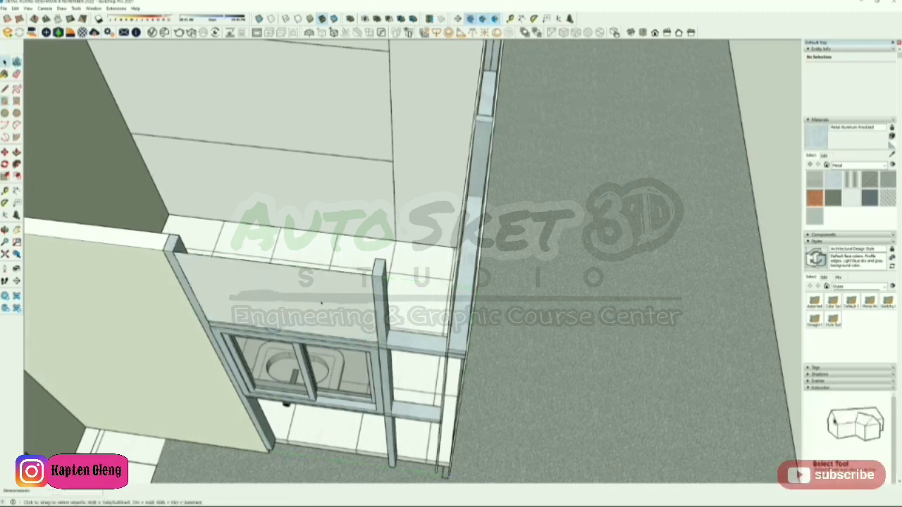
Group the panel face above the washbasin window and give it thickness with Push/Pull
{"action": "right_click", "coordinate": [322, 302]}
{"action": "left_click", "coordinate": [359, 362]}
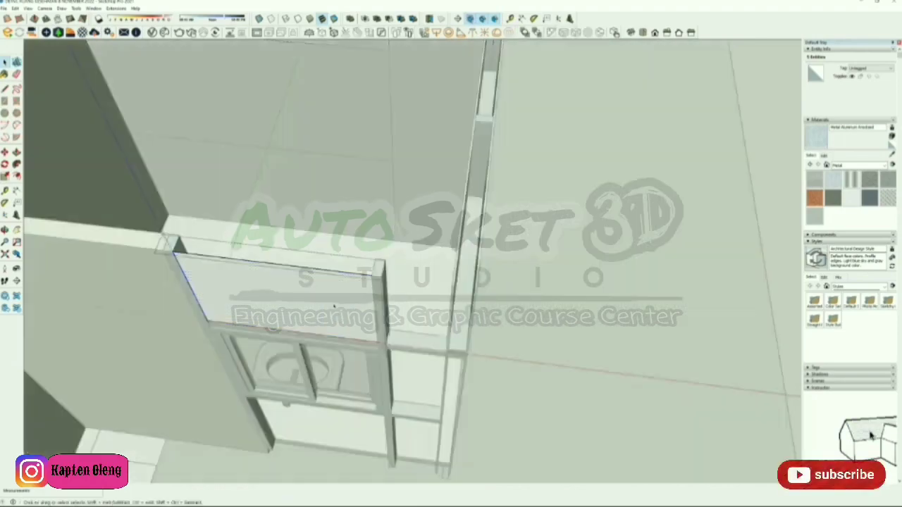
{"action": "left_click", "coordinate": [334, 306]}
{"action": "key", "text": "Return"}
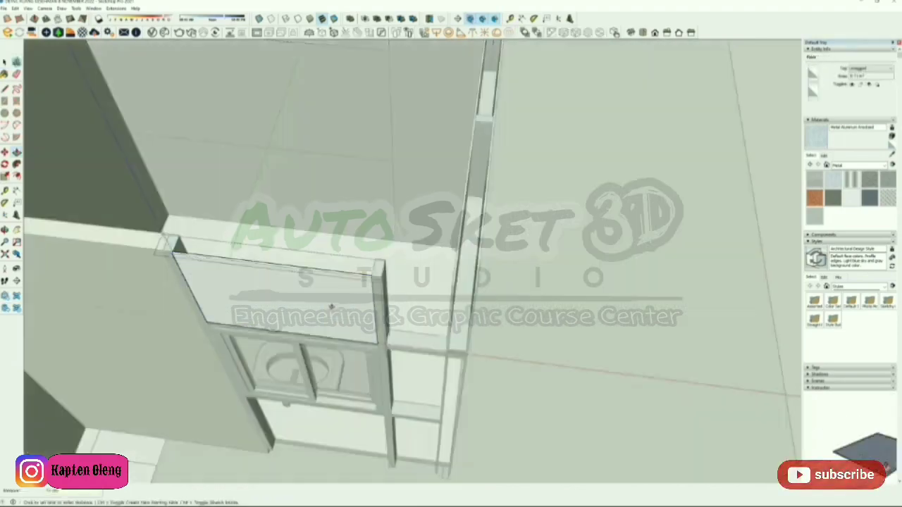
{"action": "mouse_move", "coordinate": [353, 339]}
{"action": "middle_mouse_down"}
{"action": "mouse_move", "coordinate": [260, 152]}
{"action": "mouse_move", "coordinate": [310, 77]}
{"action": "middle_mouse_up"}
{"action": "scroll", "coordinate": [296, 168], "scroll_direction": "up", "scroll_amount": 2}
{"action": "scroll", "coordinate": [296, 167], "scroll_direction": "up", "scroll_amount": 3}
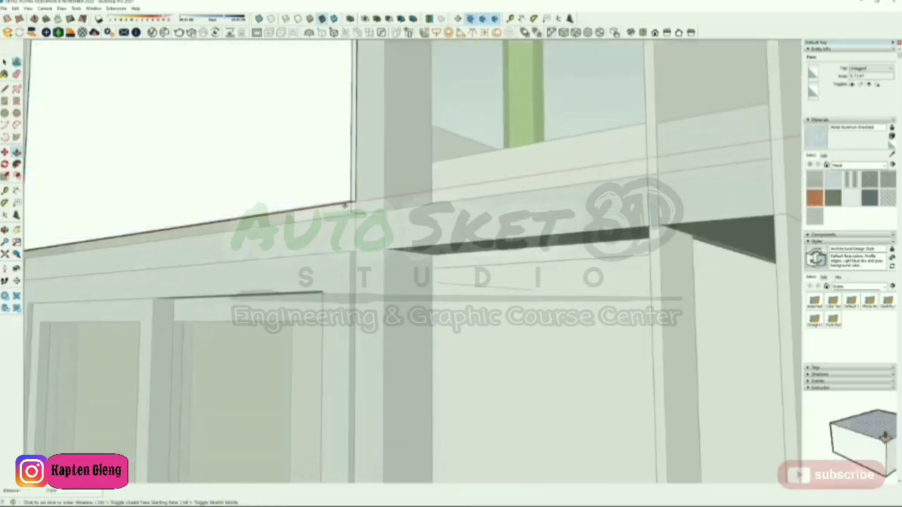
Extend the upper panel's free end with Push/Pull to cover the room's front corner and close its group
{"action": "middle_click_drag", "start_coordinate": [345, 206], "coordinate": [343, 381]}
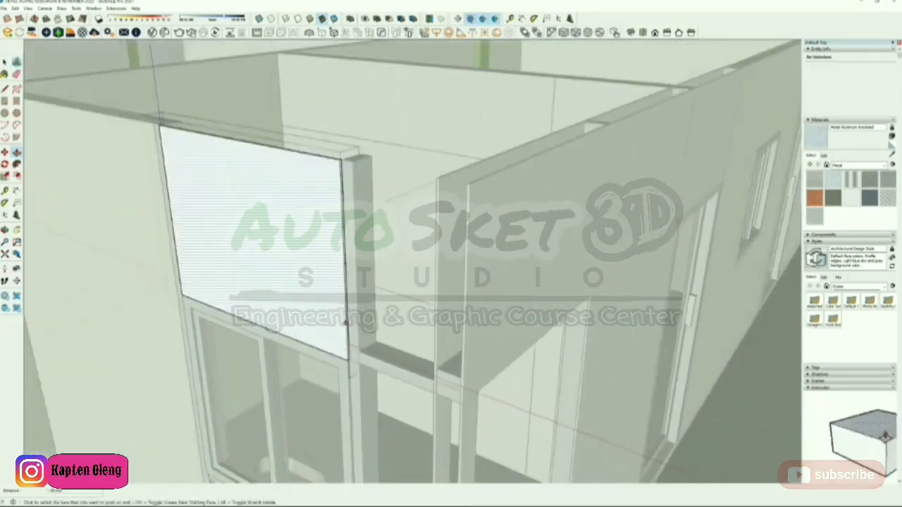
{"action": "left_click", "coordinate": [338, 204]}
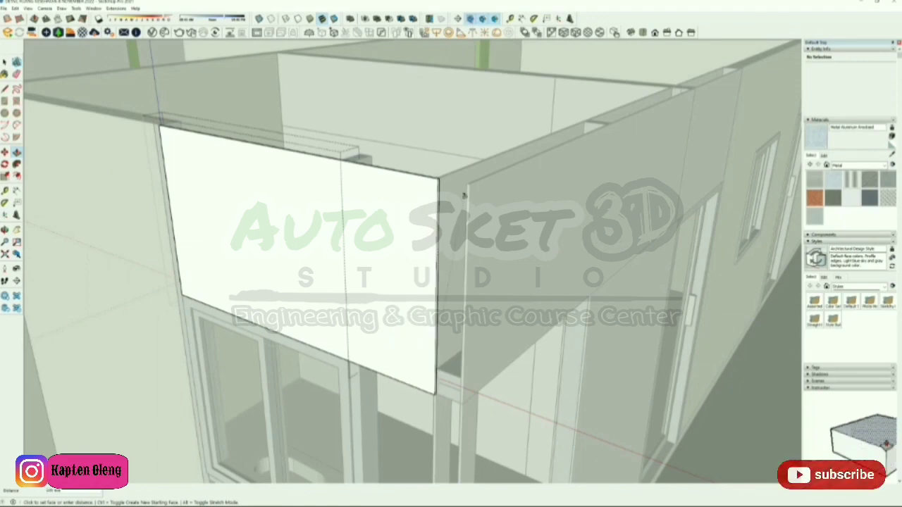
{"action": "left_click", "coordinate": [467, 190]}
{"action": "middle_click_drag", "start_coordinate": [466, 190], "coordinate": [398, 285]}
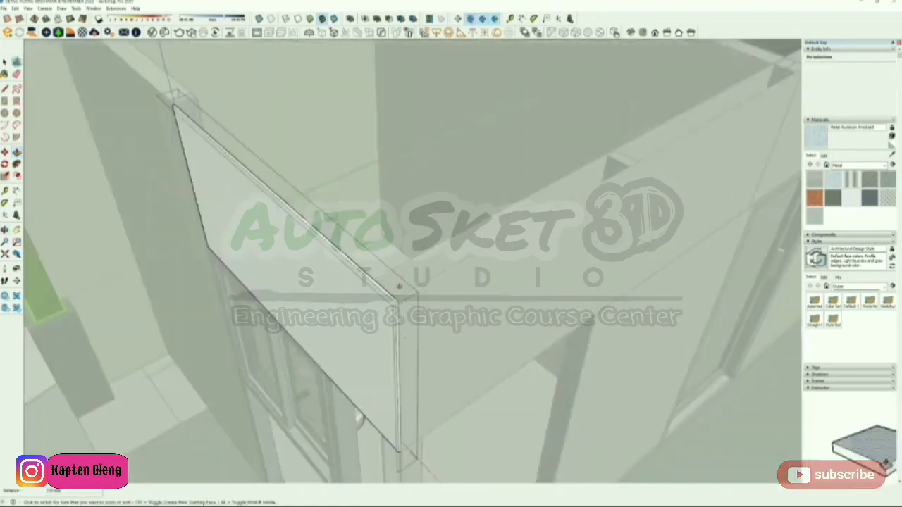
{"action": "scroll", "coordinate": [399, 285], "scroll_direction": "up", "scroll_amount": 2}
{"action": "left_click", "coordinate": [418, 294]}
{"action": "key", "text": "space"}
{"action": "scroll", "coordinate": [507, 372], "scroll_direction": "down", "scroll_amount": 2}
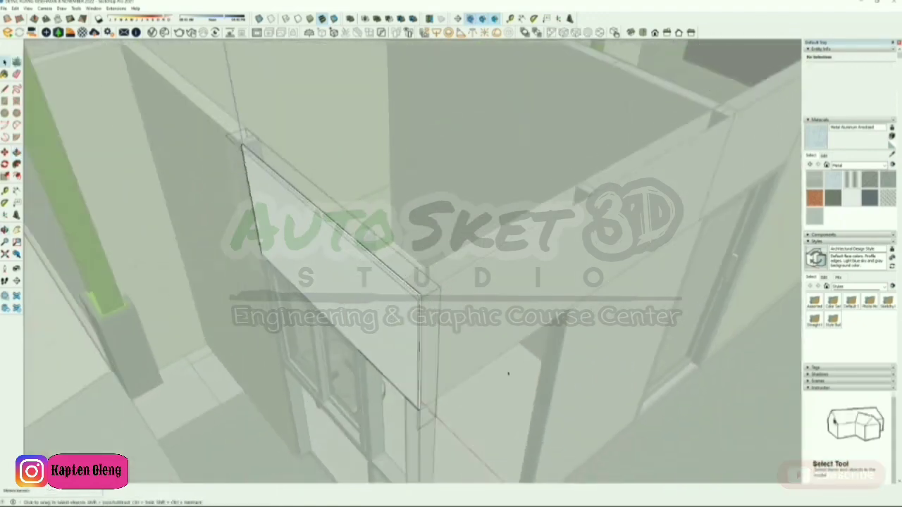
{"action": "left_click", "coordinate": [507, 372]}
Copy the upper panel straight down to the wall area below the washbasin window
{"action": "scroll", "coordinate": [422, 324], "scroll_direction": "down", "scroll_amount": 3}
{"action": "middle_click_drag", "start_coordinate": [369, 328], "coordinate": [474, 186]}
{"action": "scroll", "coordinate": [474, 186], "scroll_direction": "up", "scroll_amount": 3}
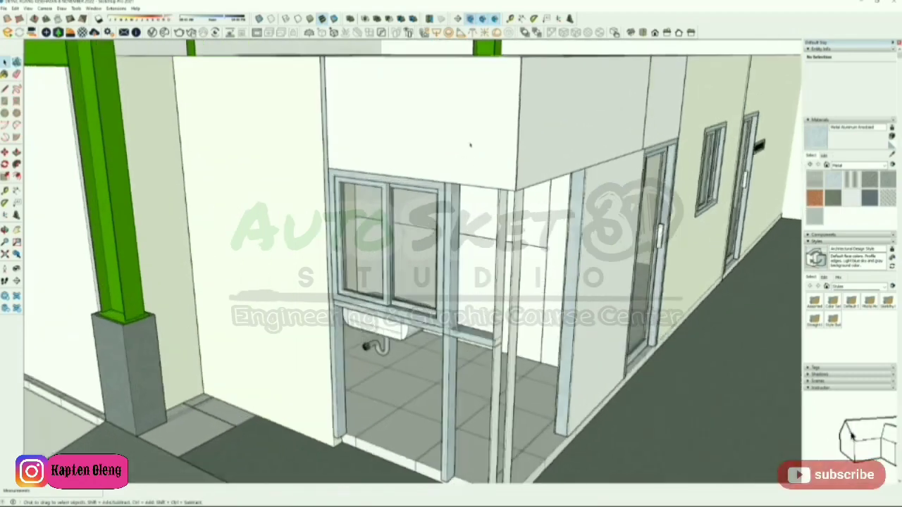
{"action": "left_click", "coordinate": [471, 146]}
{"action": "key", "text": "m"}
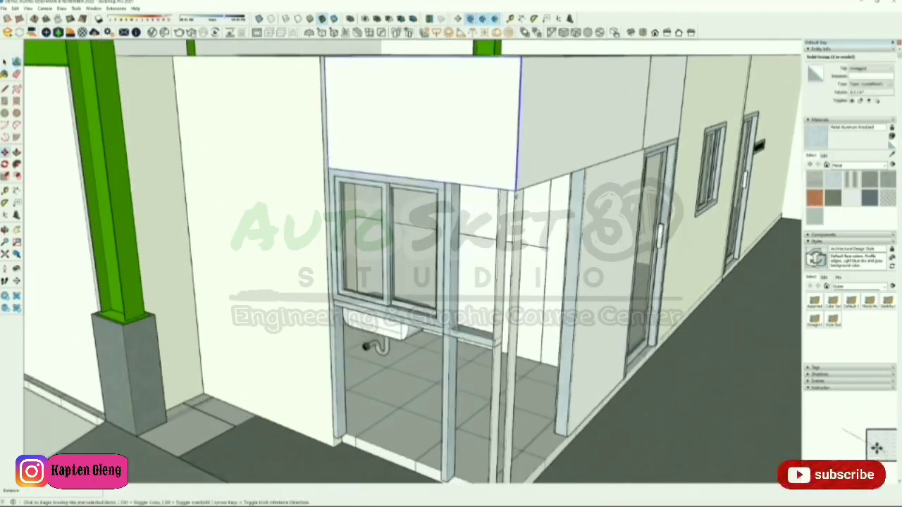
{"action": "left_click", "coordinate": [519, 63]}
{"action": "key", "text": "ctrl"}
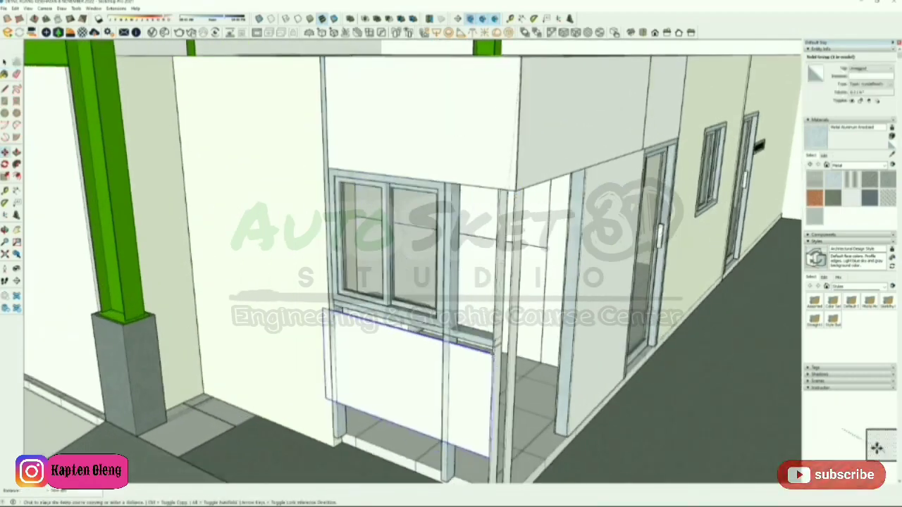
{"action": "scroll", "coordinate": [493, 342], "scroll_direction": "up", "scroll_amount": 2}
{"action": "scroll", "coordinate": [493, 342], "scroll_direction": "up", "scroll_amount": 5}
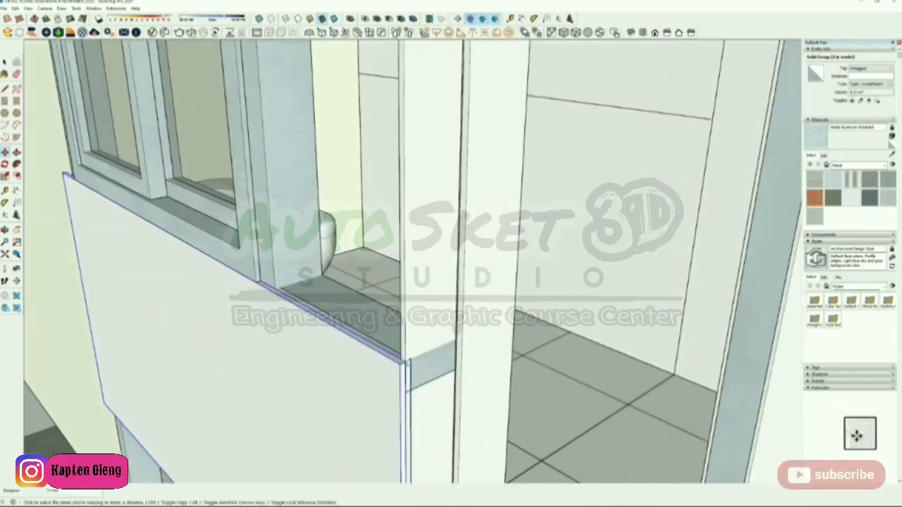
{"action": "left_click", "coordinate": [392, 366]}
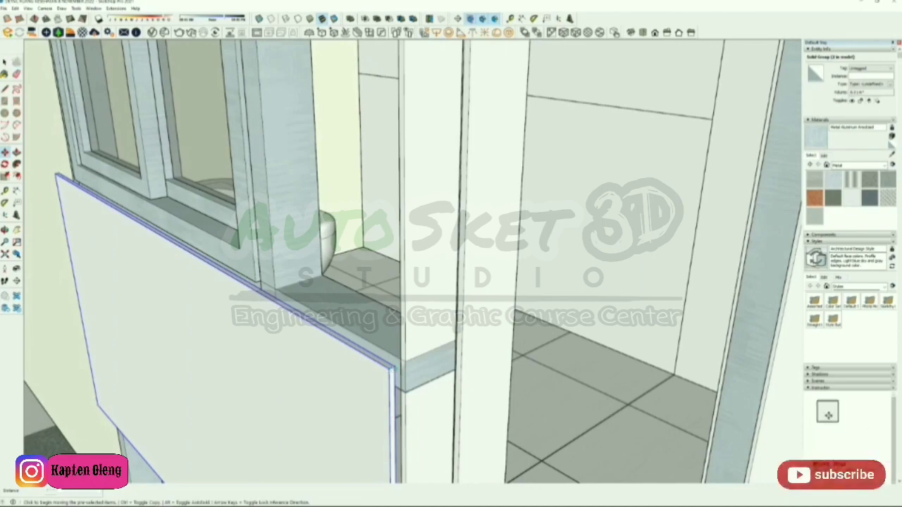
Align the copied panel with the underside of the window frame and the outer edge of the wall-end post
{"action": "left_click", "coordinate": [393, 367]}
{"action": "left_click", "coordinate": [403, 365]}
{"action": "middle_click_drag", "start_coordinate": [401, 370], "coordinate": [629, 383]}
{"action": "middle_click_drag", "start_coordinate": [151, 404], "coordinate": [283, 404]}
{"action": "scroll", "coordinate": [283, 404], "scroll_direction": "down", "scroll_amount": 2}
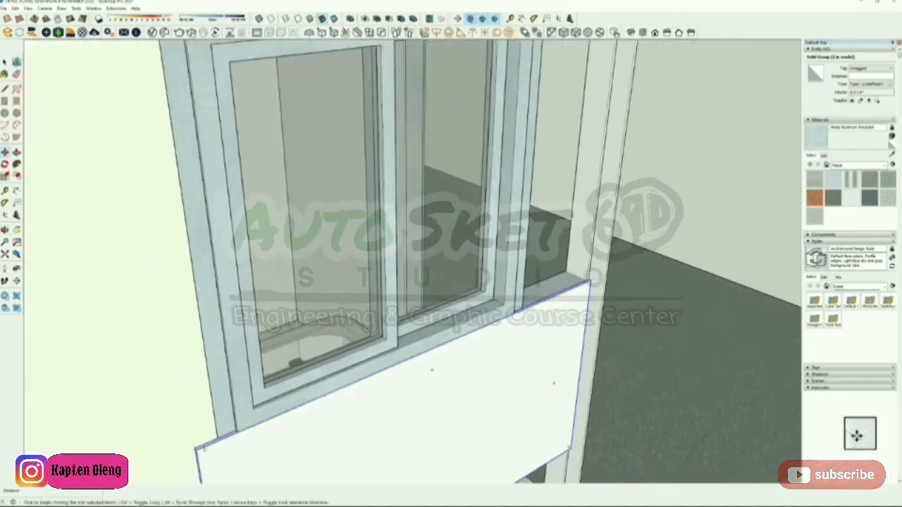
{"action": "scroll", "coordinate": [190, 445], "scroll_direction": "up", "scroll_amount": 2}
{"action": "left_click", "coordinate": [191, 447]}
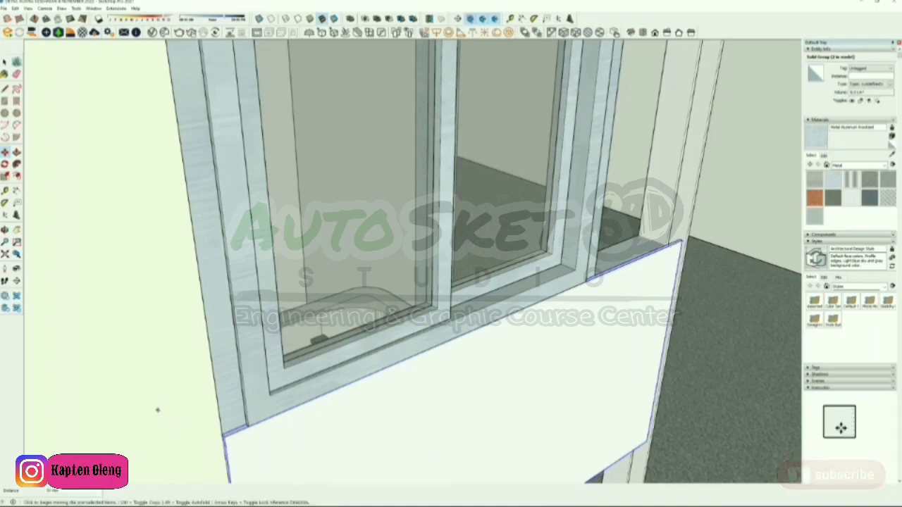
Open the lower panel and extend its free end with Push/Pull to the room's front corner
{"action": "scroll", "coordinate": [158, 410], "scroll_direction": "down", "scroll_amount": 3}
{"action": "middle_click_drag", "start_coordinate": [272, 389], "coordinate": [180, 317]}
{"action": "scroll", "coordinate": [402, 150], "scroll_direction": "up", "scroll_amount": 3}
{"action": "middle_click_drag", "start_coordinate": [310, 331], "coordinate": [248, 358]}
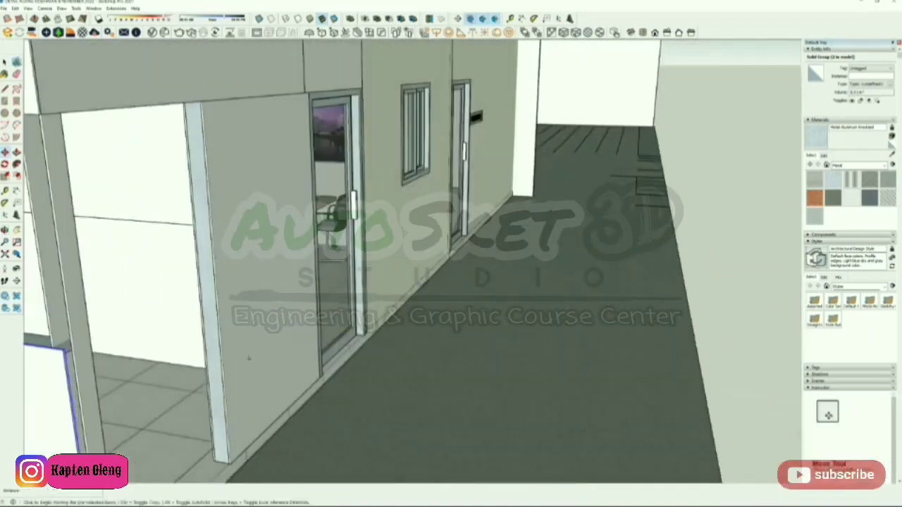
{"action": "double_click", "coordinate": [55, 393]}
{"action": "scroll", "coordinate": [54, 393], "scroll_direction": "up", "scroll_amount": 2}
{"action": "key", "text": "p"}
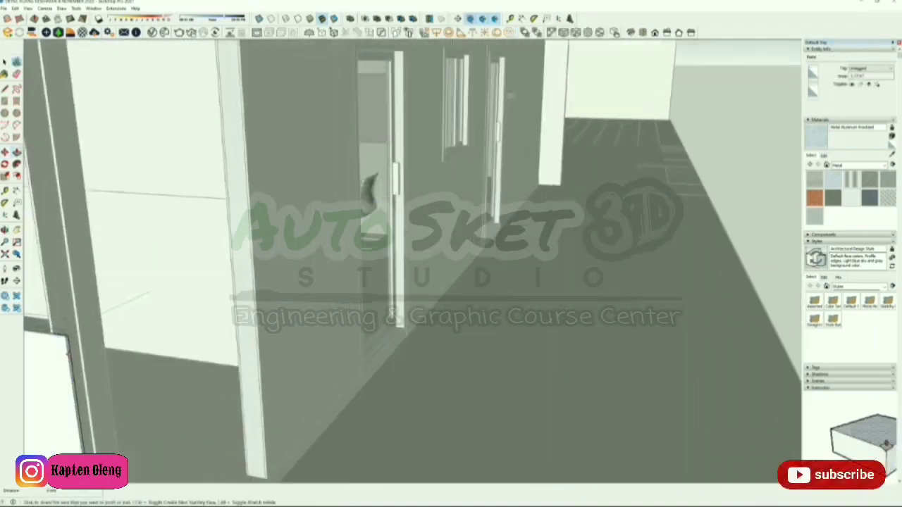
{"action": "left_click", "coordinate": [68, 357]}
{"action": "left_click", "coordinate": [82, 323]}
{"action": "scroll", "coordinate": [493, 282], "scroll_direction": "down", "scroll_amount": 5}
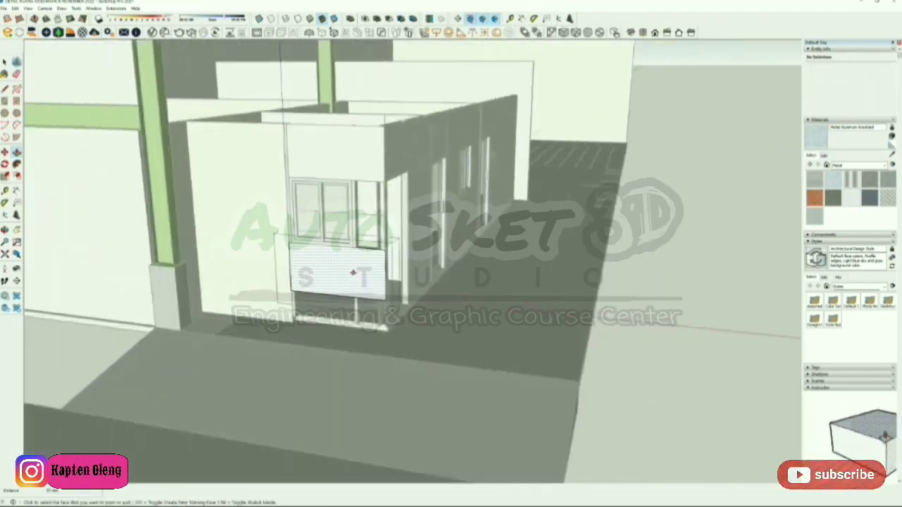
Pull the lower panel's bottom face down to the floor edge and close its group
{"action": "scroll", "coordinate": [349, 279], "scroll_direction": "up", "scroll_amount": 5}
{"action": "middle_click_drag", "start_coordinate": [343, 286], "coordinate": [276, 275]}
{"action": "left_click", "coordinate": [242, 263]}
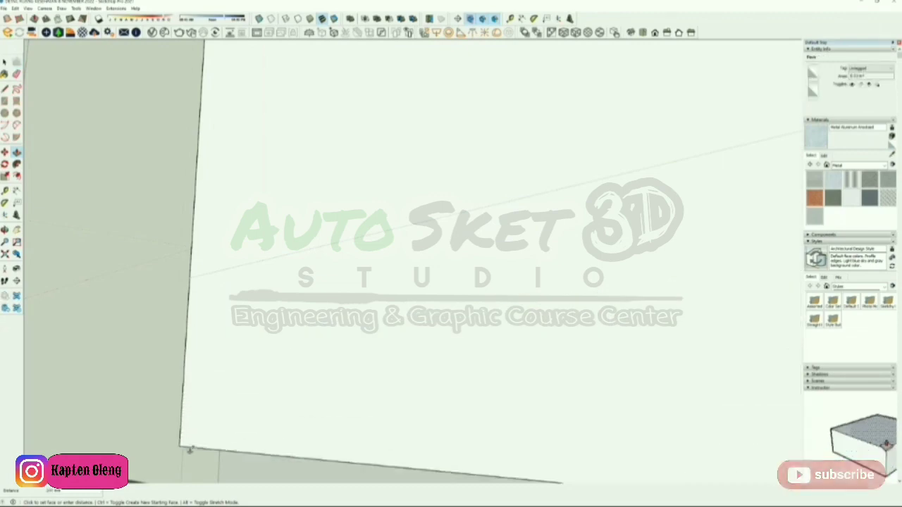
{"action": "left_click", "coordinate": [190, 451]}
{"action": "middle_click_drag", "start_coordinate": [221, 380], "coordinate": [294, 469]}
{"action": "scroll", "coordinate": [262, 409], "scroll_direction": "down", "scroll_amount": 6}
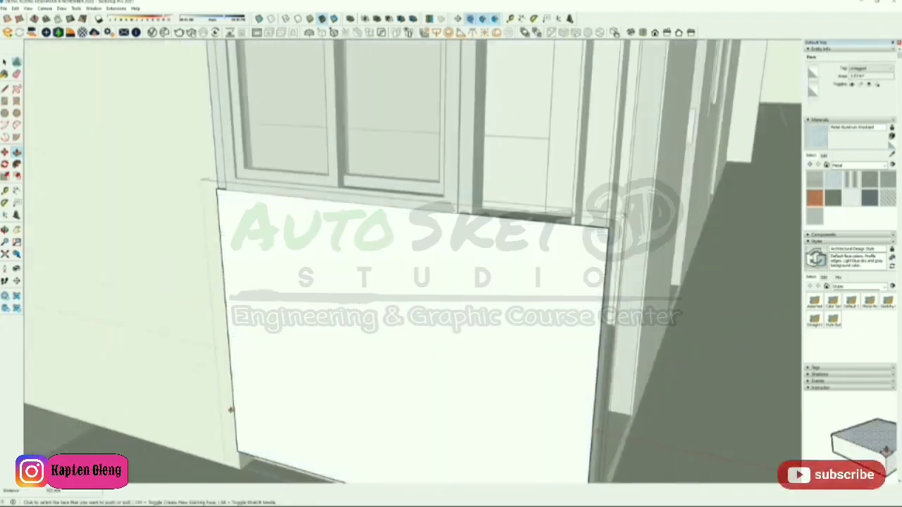
{"action": "scroll", "coordinate": [323, 408], "scroll_direction": "down", "scroll_amount": 3}
{"action": "key", "text": "space"}
{"action": "left_click", "coordinate": [557, 439]}
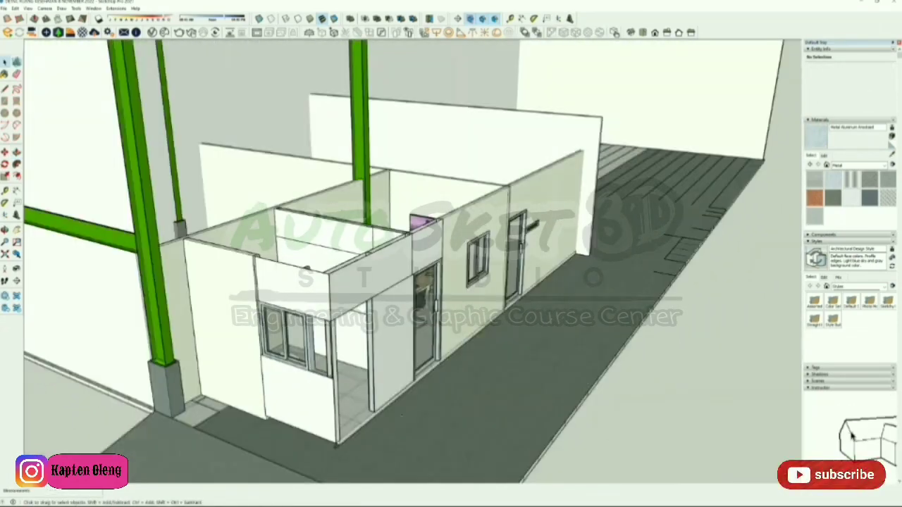
Open the floor base group and push its side face outward beneath the new panel, then close the group
{"action": "scroll", "coordinate": [303, 394], "scroll_direction": "down", "scroll_amount": 2}
{"action": "scroll", "coordinate": [303, 394], "scroll_direction": "up", "scroll_amount": 5}
{"action": "middle_click_drag", "start_coordinate": [303, 394], "coordinate": [238, 362]}
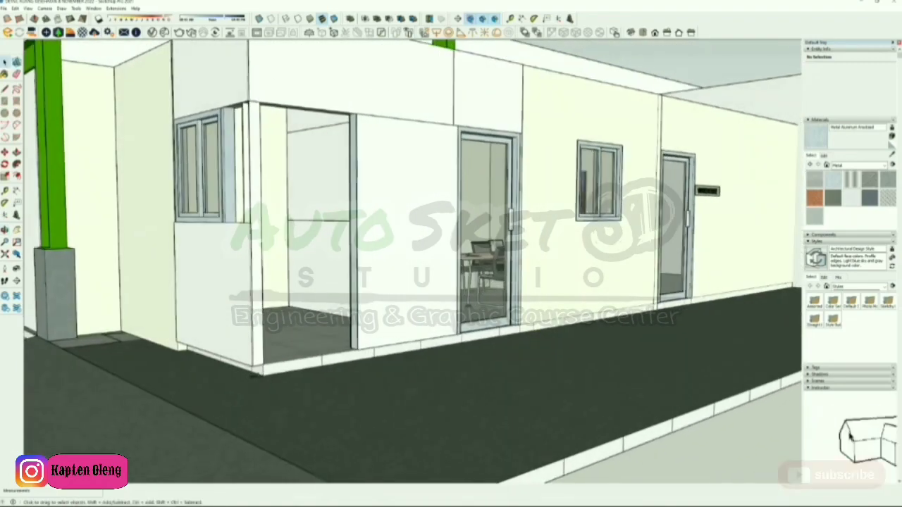
{"action": "double_click", "coordinate": [258, 373]}
{"action": "double_click", "coordinate": [258, 374]}
{"action": "key", "text": "p"}
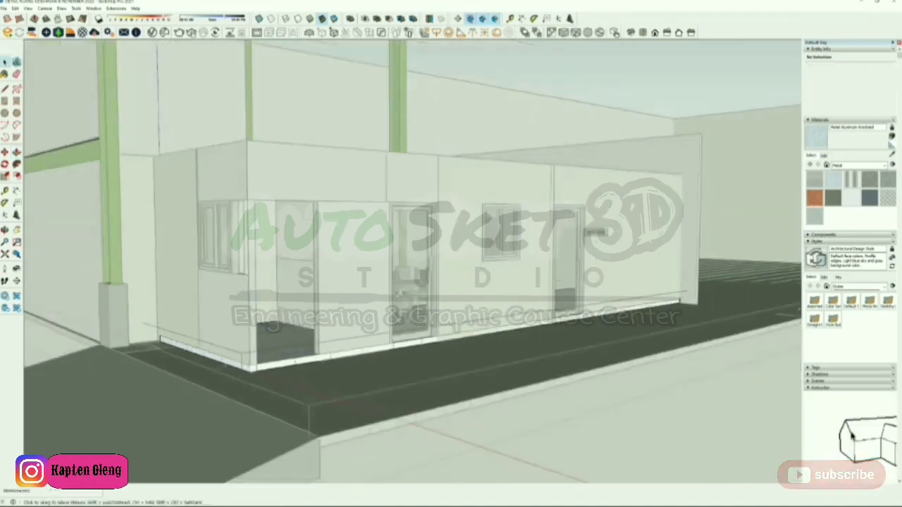
{"action": "scroll", "coordinate": [224, 364], "scroll_direction": "up", "scroll_amount": 1}
{"action": "left_click", "coordinate": [224, 365]}
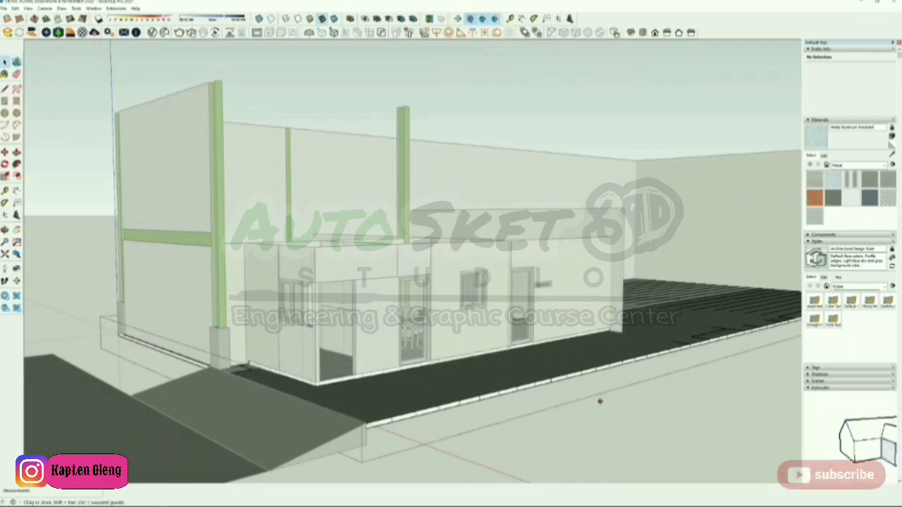
{"action": "middle_click_drag", "start_coordinate": [599, 401], "coordinate": [577, 419]}
{"action": "scroll", "coordinate": [578, 418], "scroll_direction": "down", "scroll_amount": 1}
{"action": "scroll", "coordinate": [308, 374], "scroll_direction": "up", "scroll_amount": 1}
{"action": "scroll", "coordinate": [379, 275], "scroll_direction": "up", "scroll_amount": 8}
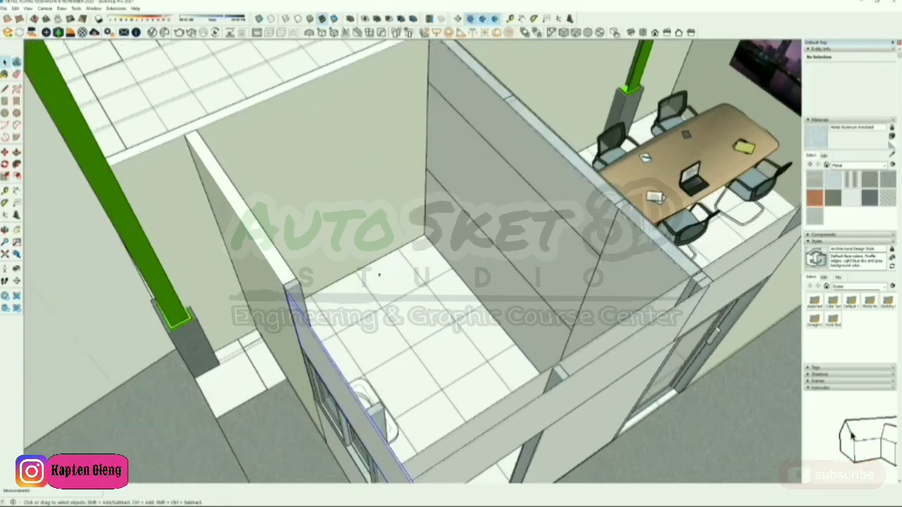
{"action": "scroll", "coordinate": [379, 274], "scroll_direction": "down", "scroll_amount": 2}
{"action": "middle_click_drag", "start_coordinate": [379, 275], "coordinate": [437, 219]}
{"action": "scroll", "coordinate": [449, 401], "scroll_direction": "up", "scroll_amount": 1}
{"action": "left_click", "coordinate": [462, 442]}
{"action": "scroll", "coordinate": [462, 442], "scroll_direction": "up", "scroll_amount": 2}
{"action": "middle_click_drag", "start_coordinate": [461, 443], "coordinate": [439, 340]}
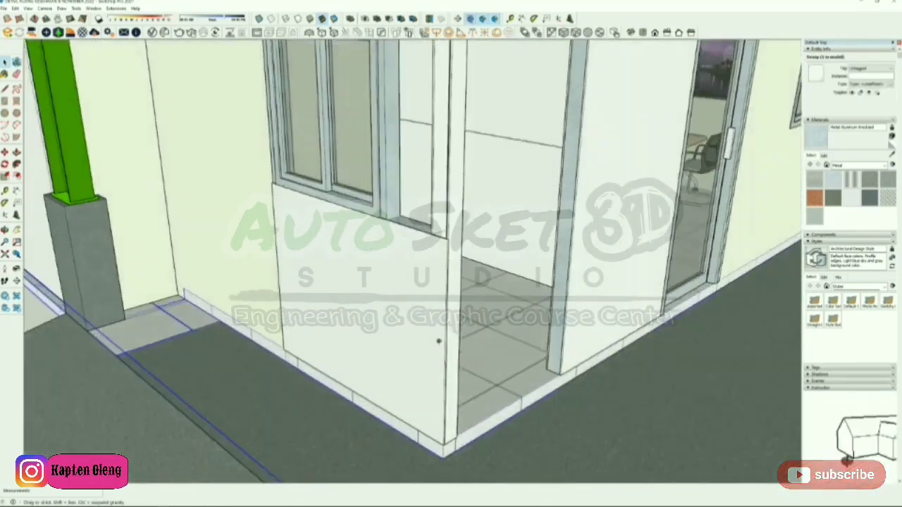
{"action": "key", "text": "l"}
{"action": "left_click", "coordinate": [444, 444]}
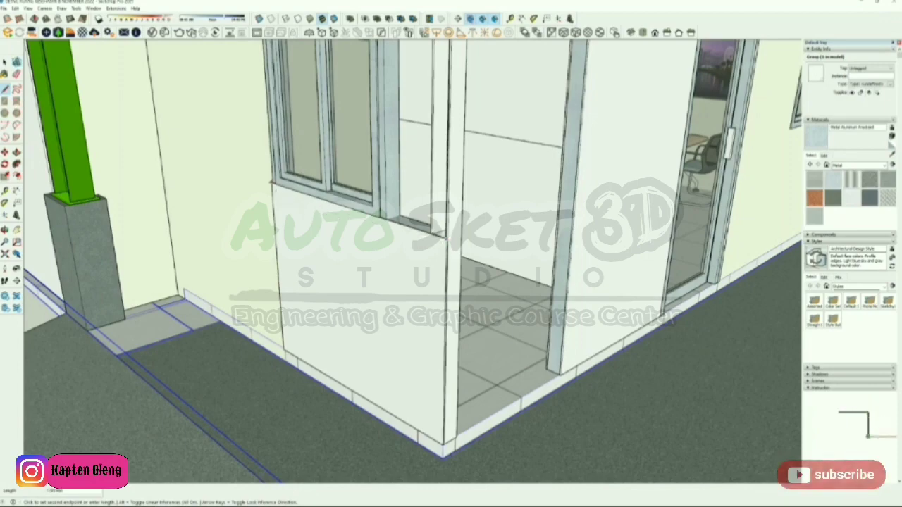
{"action": "left_click", "coordinate": [271, 182]}
{"action": "scroll", "coordinate": [453, 286], "scroll_direction": "down", "scroll_amount": 1}
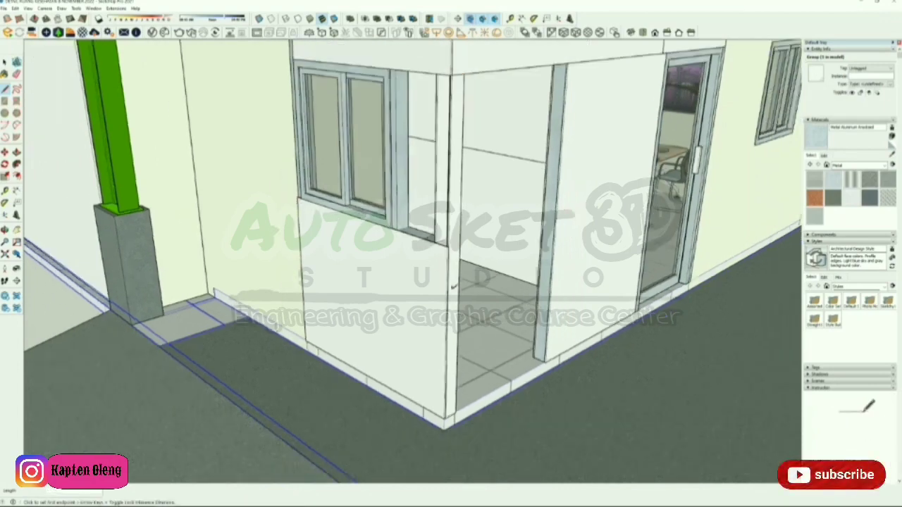
{"action": "middle_click_drag", "start_coordinate": [453, 286], "coordinate": [539, 278]}
Draw a rectangle filling the gap between the window frame and the front corner, between the upper and lower panels
{"action": "key", "text": "r"}
{"action": "scroll", "coordinate": [496, 95], "scroll_direction": "up", "scroll_amount": 5}
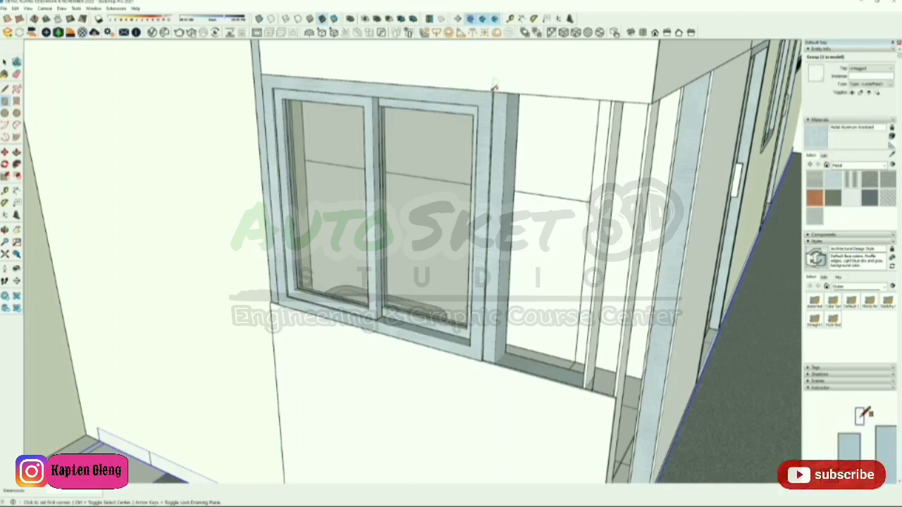
{"action": "scroll", "coordinate": [496, 88], "scroll_direction": "down", "scroll_amount": 5}
{"action": "scroll", "coordinate": [574, 250], "scroll_direction": "up", "scroll_amount": 3}
{"action": "scroll", "coordinate": [579, 291], "scroll_direction": "up", "scroll_amount": 5}
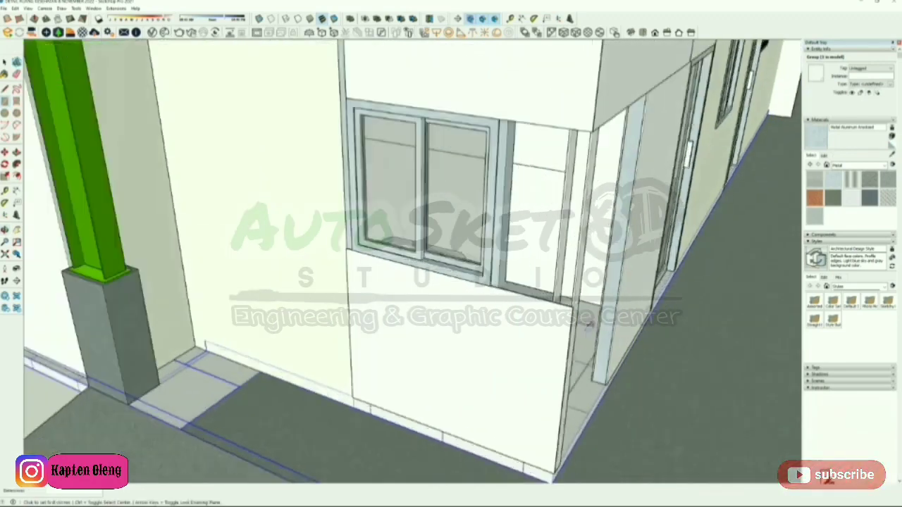
{"action": "scroll", "coordinate": [556, 279], "scroll_direction": "down", "scroll_amount": 8}
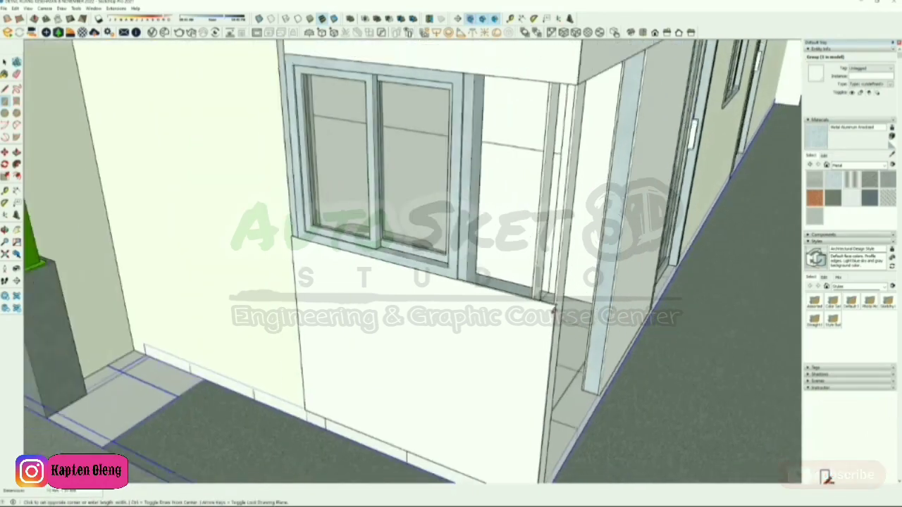
{"action": "scroll", "coordinate": [522, 79], "scroll_direction": "up", "scroll_amount": 6}
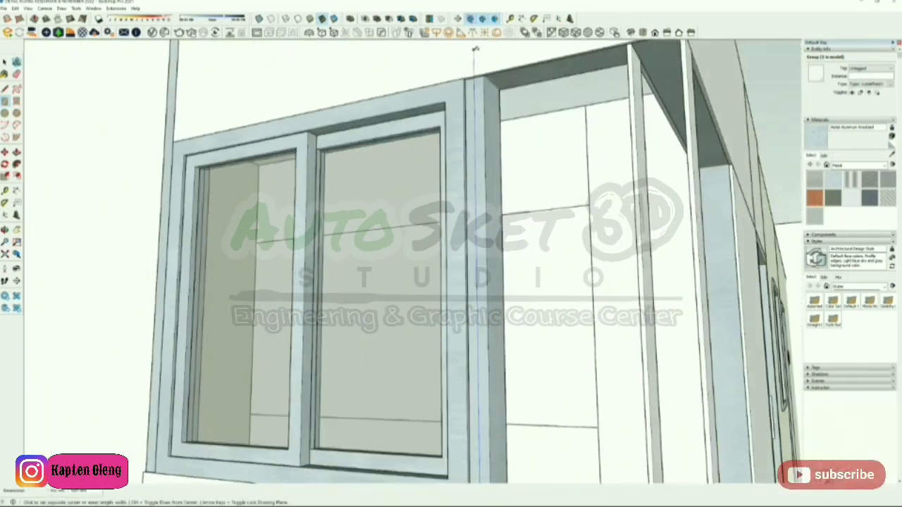
{"action": "scroll", "coordinate": [470, 80], "scroll_direction": "up", "scroll_amount": 2}
{"action": "left_click", "coordinate": [470, 80]}
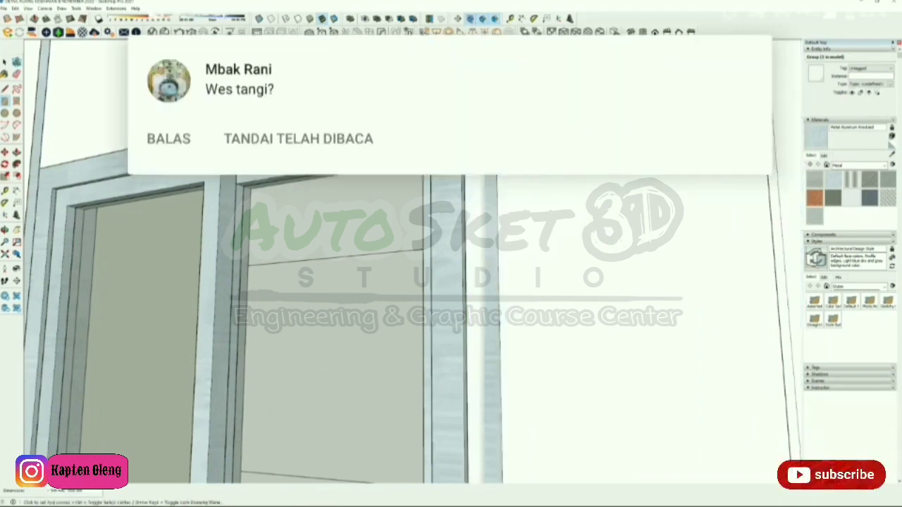
Group the infill rectangle beside the window, thicken it with Push/Pull to match the panel above, and close the group
{"action": "key", "text": "space"}
{"action": "double_click", "coordinate": [479, 99]}
{"action": "right_click", "coordinate": [479, 99]}
{"action": "left_click", "coordinate": [503, 163]}
{"action": "double_click", "coordinate": [512, 141]}
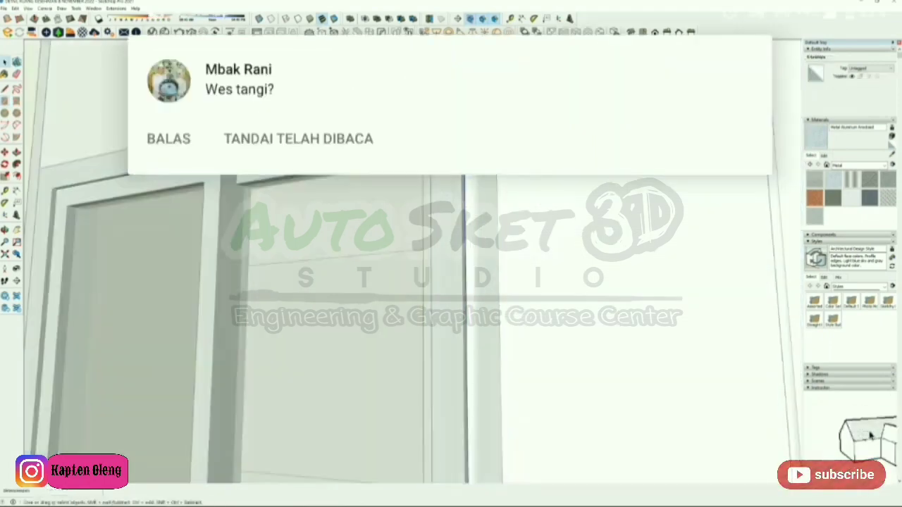
{"action": "key", "text": "p"}
{"action": "left_click", "coordinate": [512, 140]}
{"action": "left_click", "coordinate": [360, 69]}
{"action": "scroll", "coordinate": [458, 120], "scroll_direction": "down", "scroll_amount": 4}
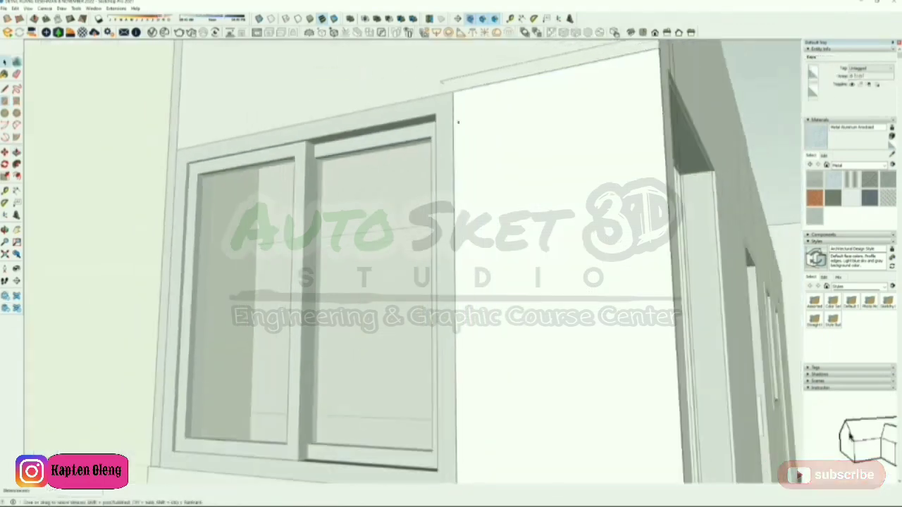
{"action": "key", "text": "space"}
{"action": "middle_click_drag", "start_coordinate": [458, 121], "coordinate": [546, 317]}
{"action": "middle_click_drag", "start_coordinate": [653, 237], "coordinate": [596, 284]}
{"action": "left_click", "coordinate": [624, 244]}
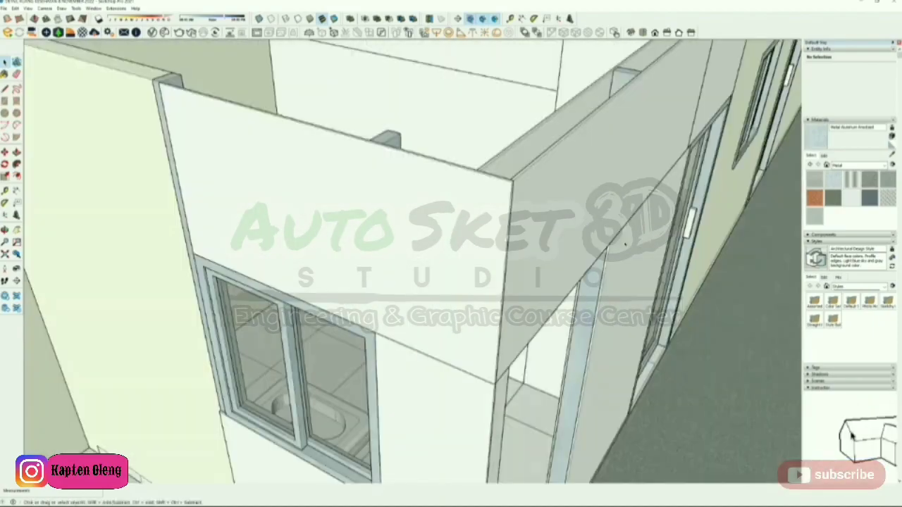
Group the three cladding panels around the window on the outer face of the washbasin wall into one group
{"action": "scroll", "coordinate": [624, 244], "scroll_direction": "down", "scroll_amount": 3}
{"action": "middle_click_drag", "start_coordinate": [624, 244], "coordinate": [410, 364]}
{"action": "scroll", "coordinate": [338, 332], "scroll_direction": "up", "scroll_amount": 2}
{"action": "middle_click_drag", "start_coordinate": [358, 338], "coordinate": [261, 331]}
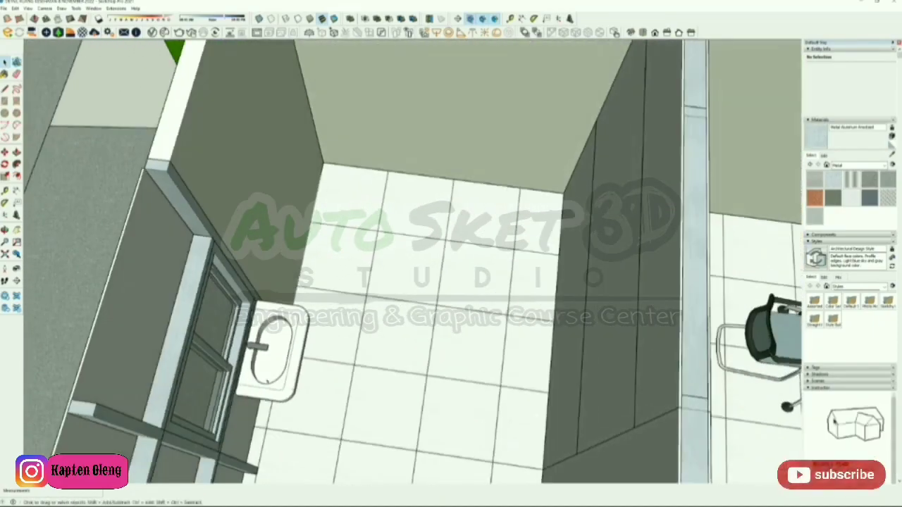
{"action": "scroll", "coordinate": [415, 278], "scroll_direction": "down", "scroll_amount": 5}
{"action": "middle_click_drag", "start_coordinate": [416, 278], "coordinate": [618, 278]}
{"action": "scroll", "coordinate": [468, 303], "scroll_direction": "up", "scroll_amount": 1}
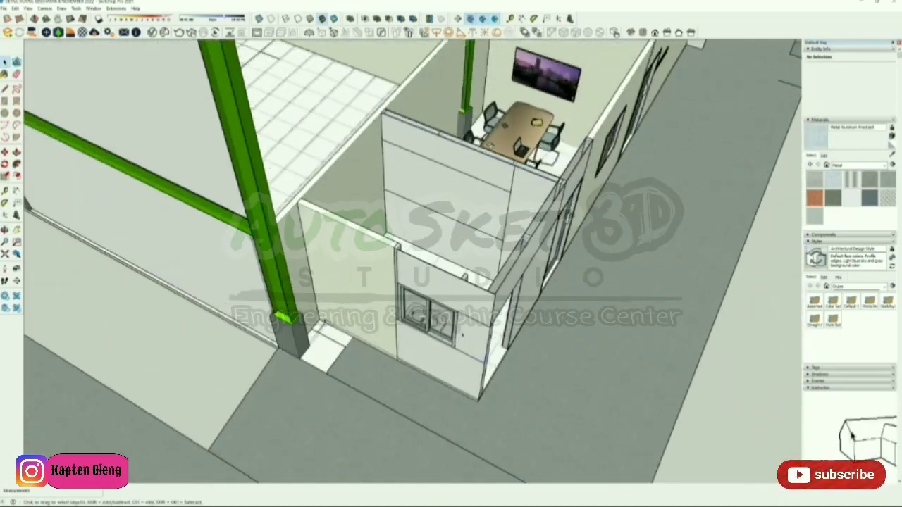
{"action": "left_click", "coordinate": [453, 294]}
{"action": "right_click", "coordinate": [453, 296]}
{"action": "left_click", "coordinate": [476, 364]}
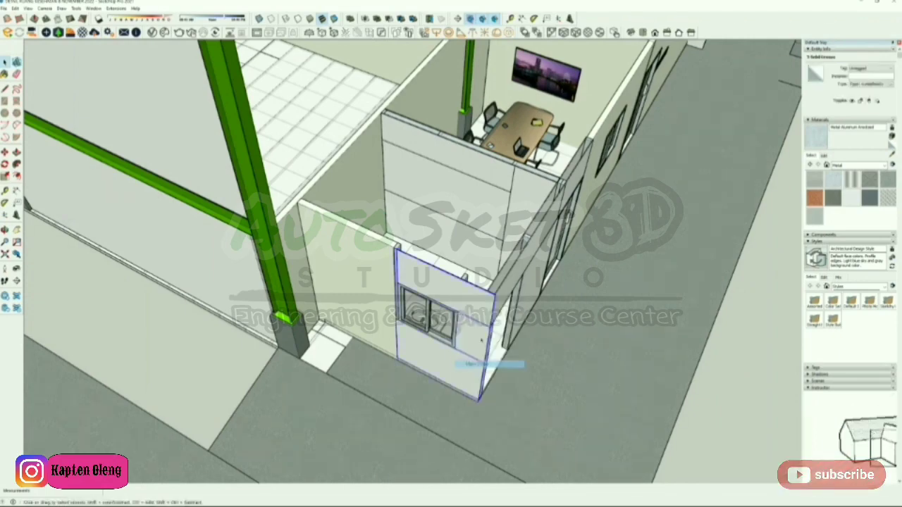
Copy the grouped window-wall cladding from the outer side to the inner side of the metal frame, aligned at the frame's end corner
{"action": "middle_click_drag", "start_coordinate": [458, 257], "coordinate": [370, 302]}
{"action": "scroll", "coordinate": [353, 282], "scroll_direction": "up", "scroll_amount": 5}
{"action": "key", "text": "m"}
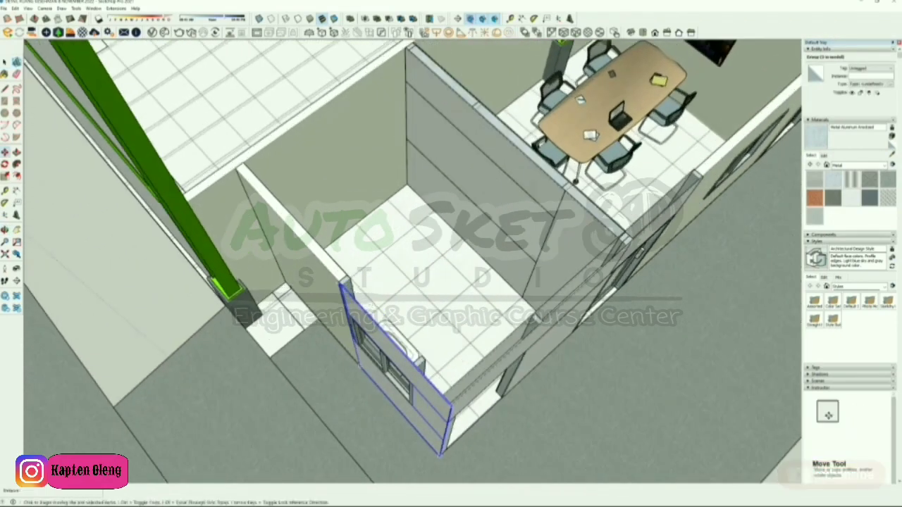
{"action": "left_click", "coordinate": [348, 269]}
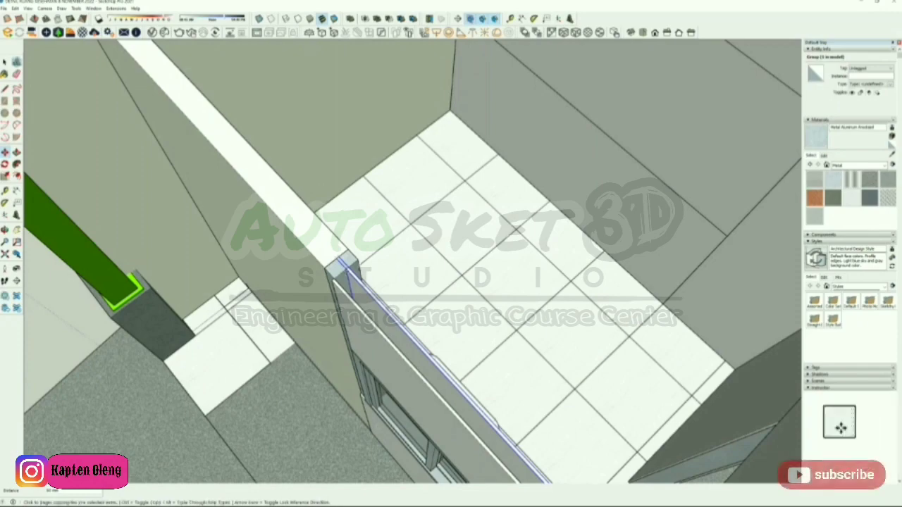
{"action": "scroll", "coordinate": [350, 268], "scroll_direction": "up", "scroll_amount": 2}
{"action": "left_click", "coordinate": [349, 268]}
{"action": "left_click", "coordinate": [357, 258]}
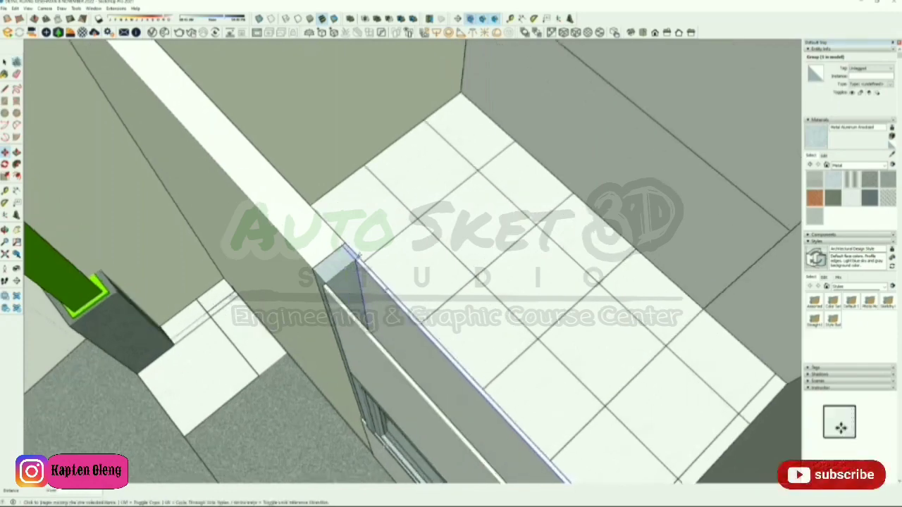
{"action": "scroll", "coordinate": [421, 259], "scroll_direction": "down", "scroll_amount": 3}
{"action": "key", "text": "space"}
{"action": "left_click", "coordinate": [422, 260]}
{"action": "middle_click_drag", "start_coordinate": [422, 259], "coordinate": [493, 173]}
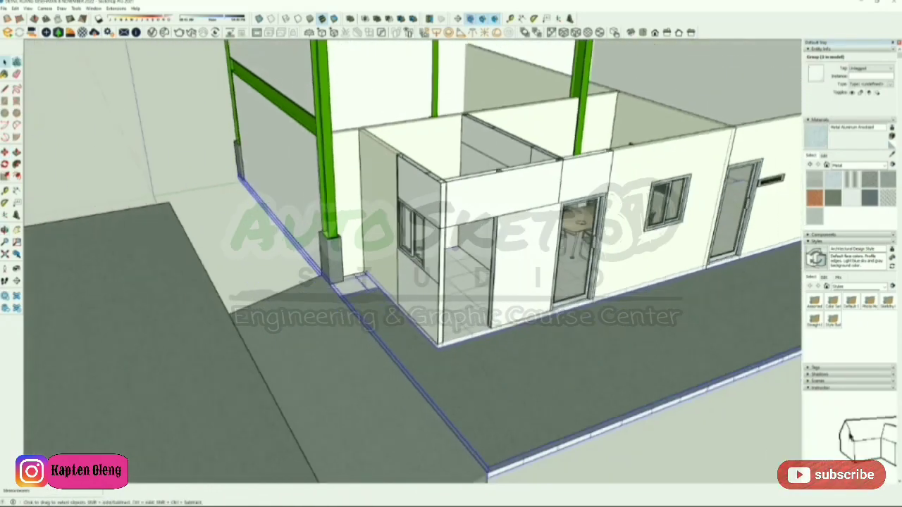
{"action": "left_click", "coordinate": [101, 172]}
Unhide the last hidden objects in the model
{"action": "middle_click_drag", "start_coordinate": [496, 310], "coordinate": [446, 283]}
{"action": "left_click", "coordinate": [45, 9]}
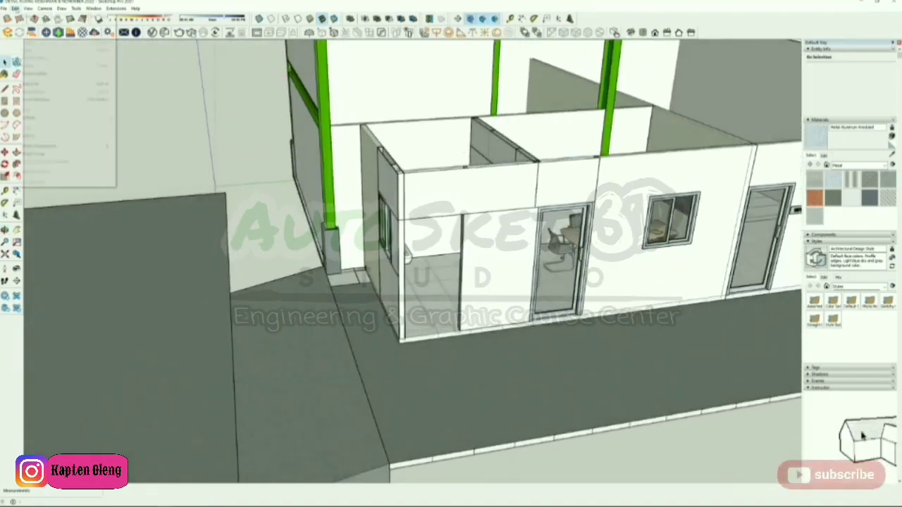
{"action": "mouse_move", "coordinate": [15, 8]}
{"action": "mouse_move", "coordinate": [42, 118]}
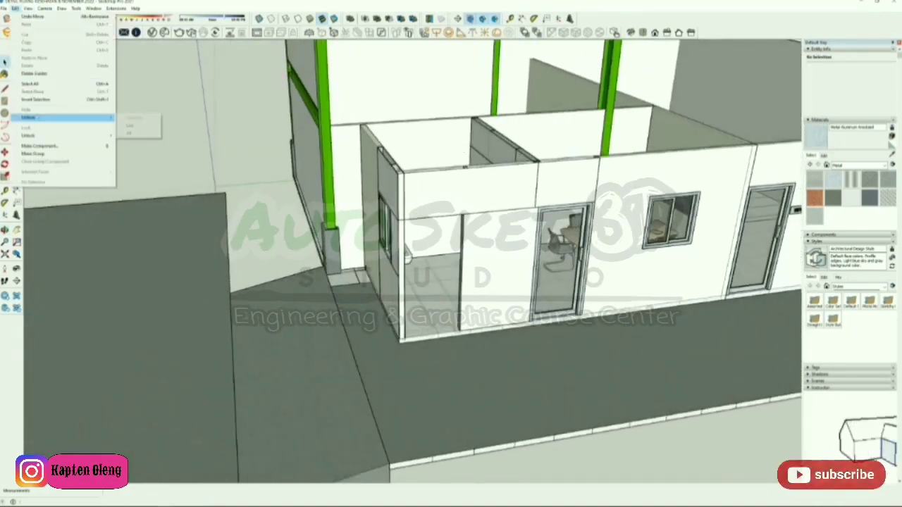
{"action": "left_click", "coordinate": [131, 125]}
Examine the rebuilt washbasin wall, the partition and the meeting room's front wall from outside and from above
{"action": "scroll", "coordinate": [560, 245], "scroll_direction": "up", "scroll_amount": 1}
{"action": "middle_click_drag", "start_coordinate": [527, 233], "coordinate": [732, 303]}
{"action": "middle_click_drag", "start_coordinate": [486, 281], "coordinate": [577, 296]}
{"action": "middle_click_drag", "start_coordinate": [577, 296], "coordinate": [606, 299], "text": "shift"}
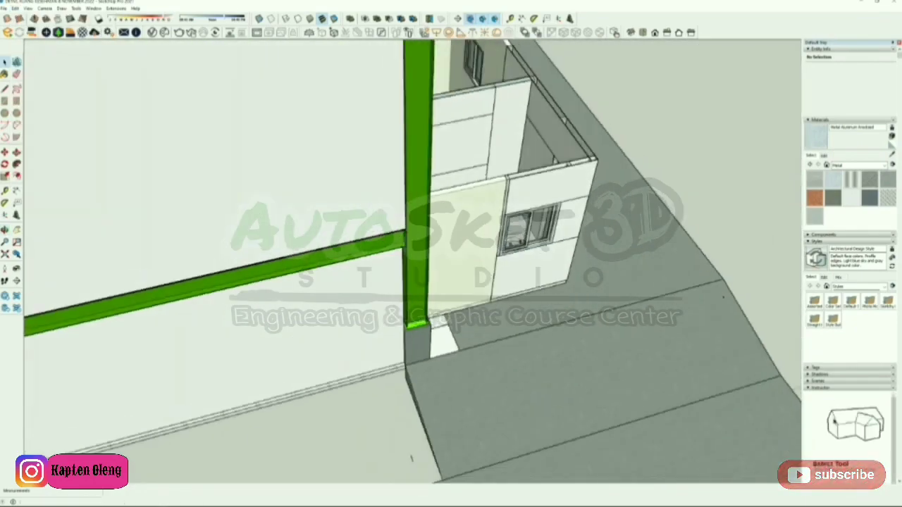
{"action": "scroll", "coordinate": [530, 304], "scroll_direction": "down", "scroll_amount": 3}
{"action": "scroll", "coordinate": [551, 185], "scroll_direction": "up", "scroll_amount": 4}
{"action": "middle_click_drag", "start_coordinate": [504, 218], "coordinate": [705, 299]}
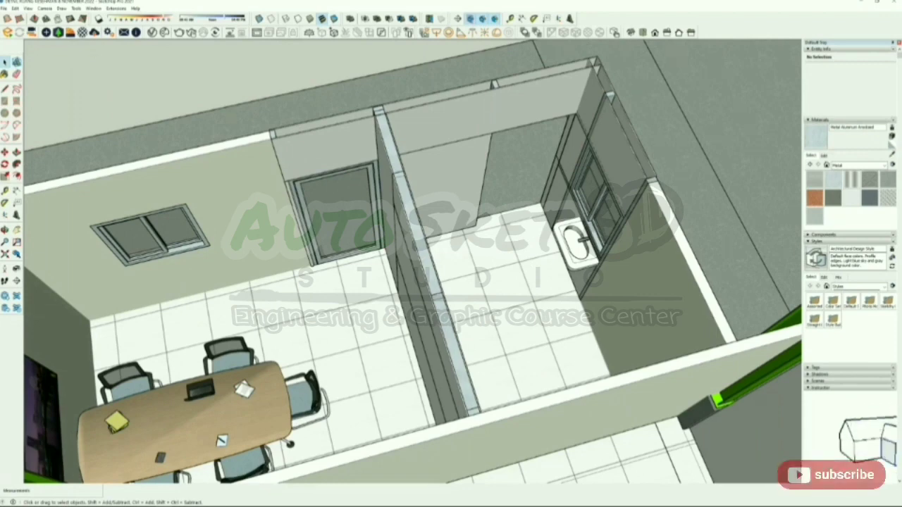
{"action": "middle_click_drag", "start_coordinate": [551, 242], "coordinate": [149, 383]}
{"action": "middle_click_drag", "start_coordinate": [591, 296], "coordinate": [302, 376]}
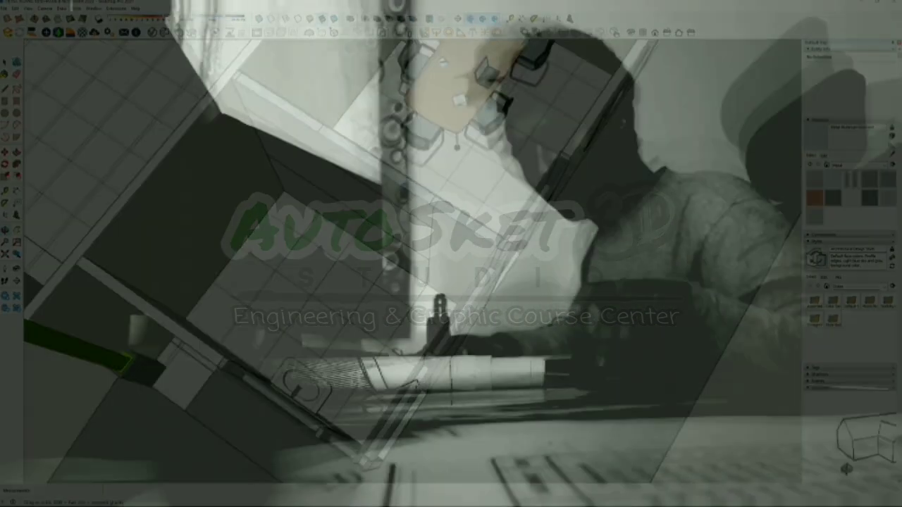